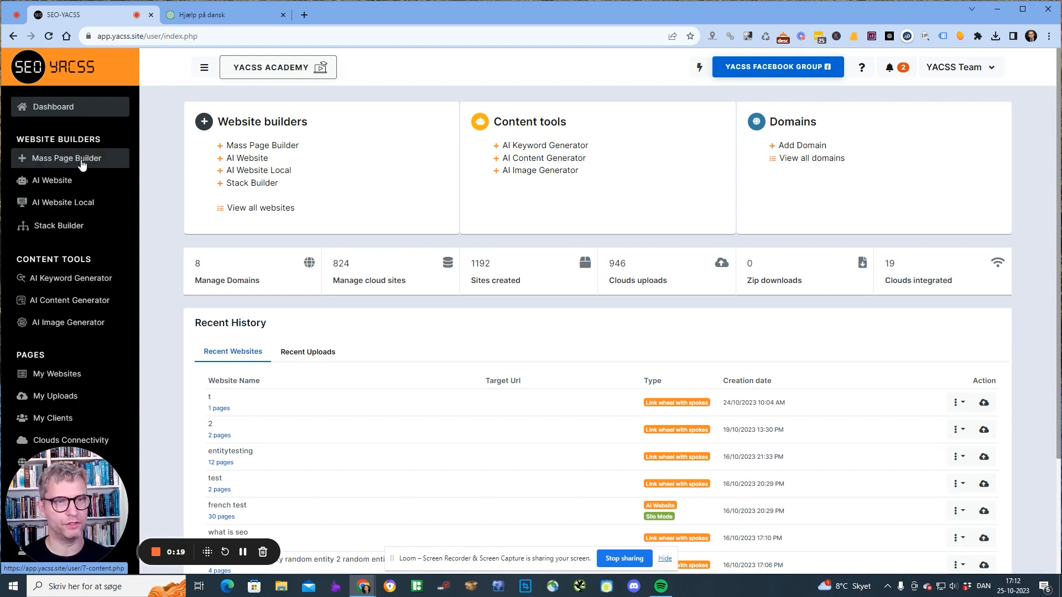
Start a Mass Page Builder project and enable the token option in its Token settings.
{"action": "left_click", "coordinate": [63, 161]}
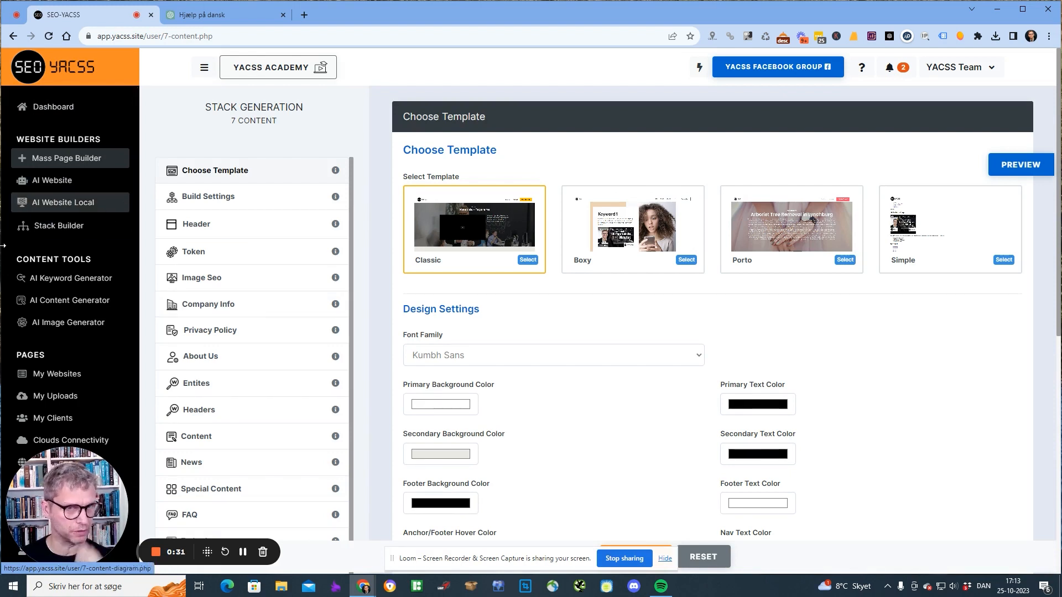
{"action": "left_click", "coordinate": [228, 258]}
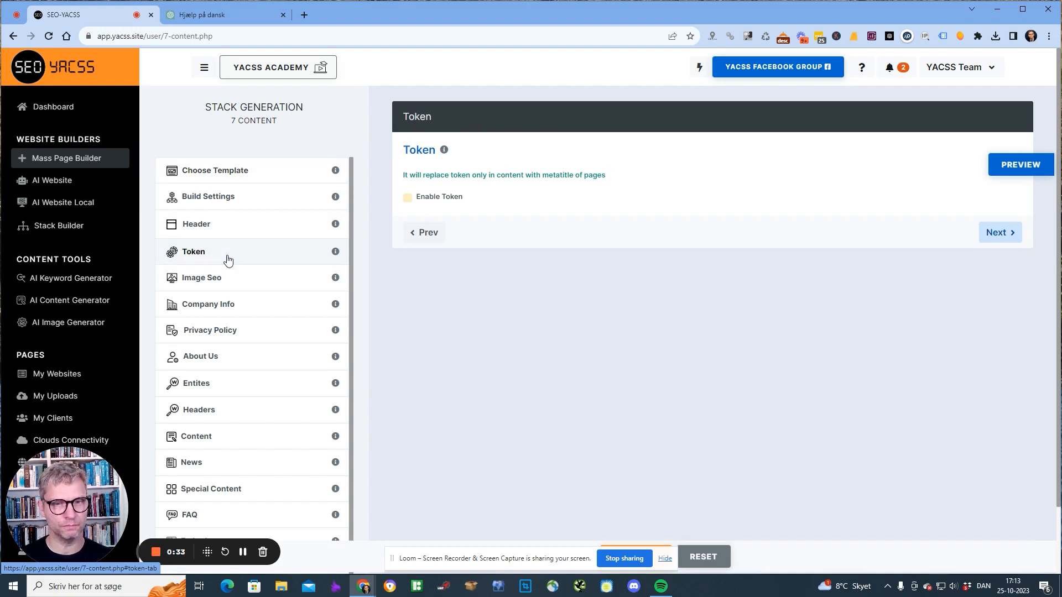
{"action": "left_click", "coordinate": [407, 198]}
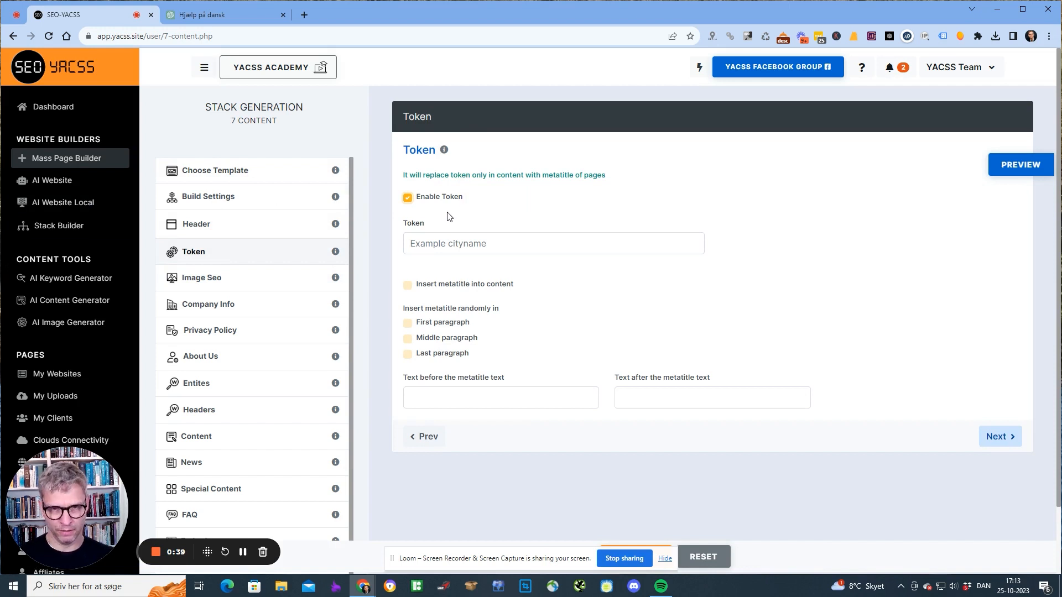
{"action": "left_click_drag", "start_coordinate": [465, 198], "coordinate": [420, 200]}
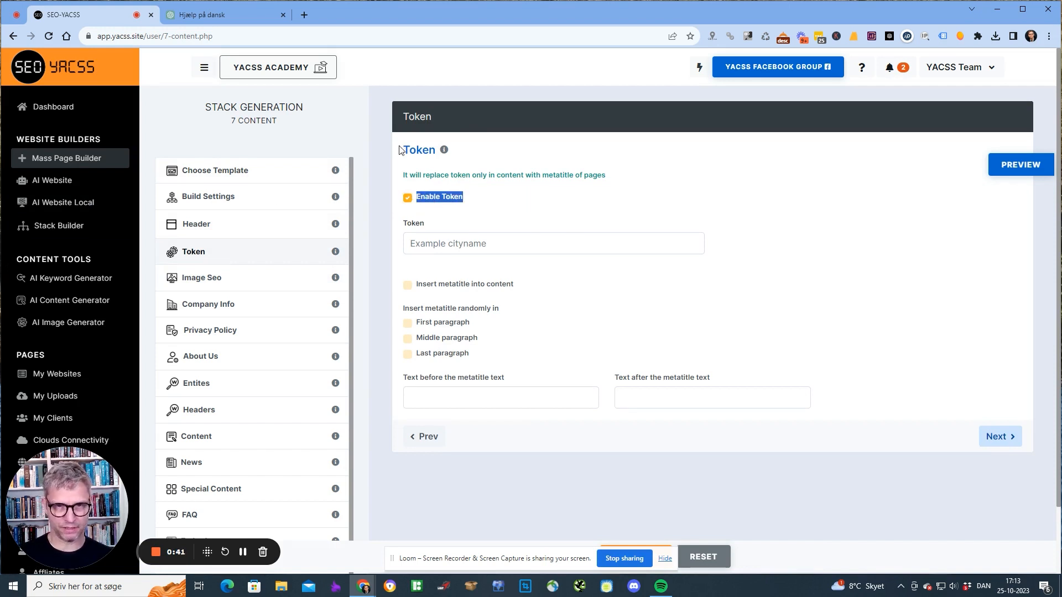
{"action": "left_click_drag", "start_coordinate": [402, 150], "coordinate": [435, 176]}
{"action": "left_click", "coordinate": [553, 189]}
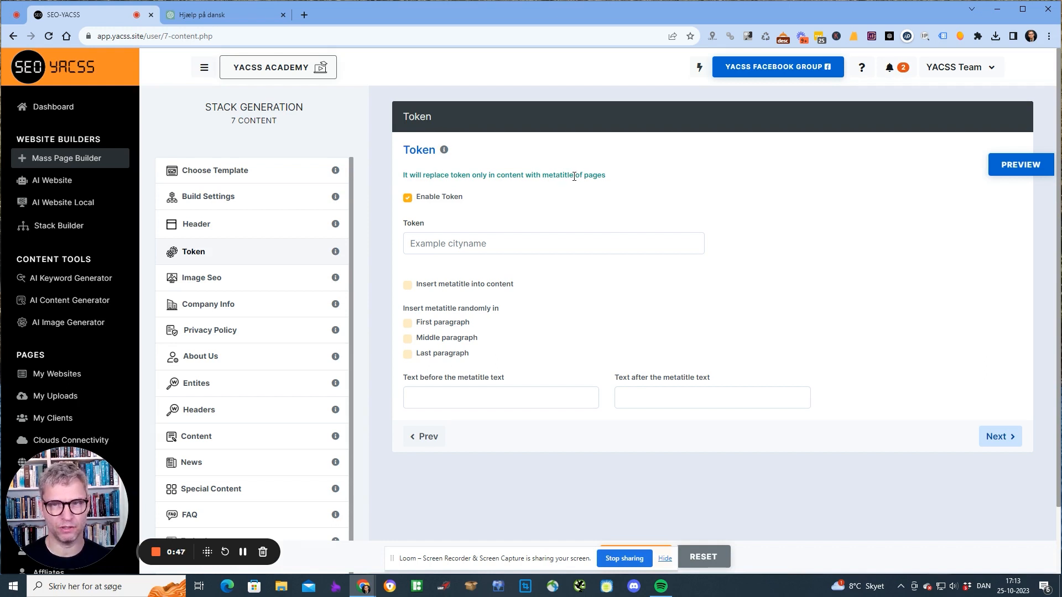
{"action": "left_click_drag", "start_coordinate": [574, 176], "coordinate": [544, 178]}
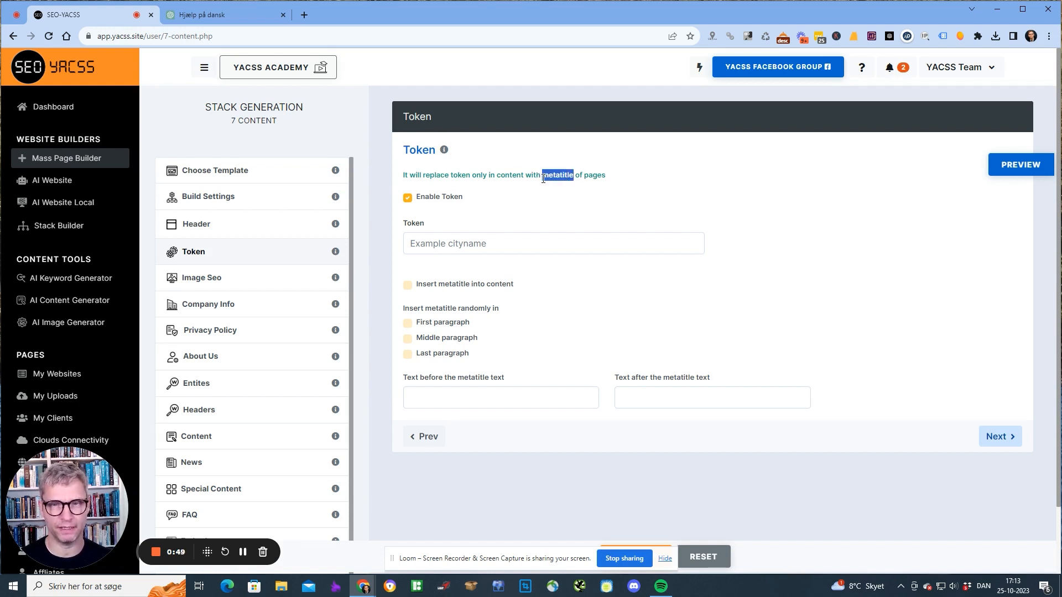
{"action": "left_click", "coordinate": [544, 178]}
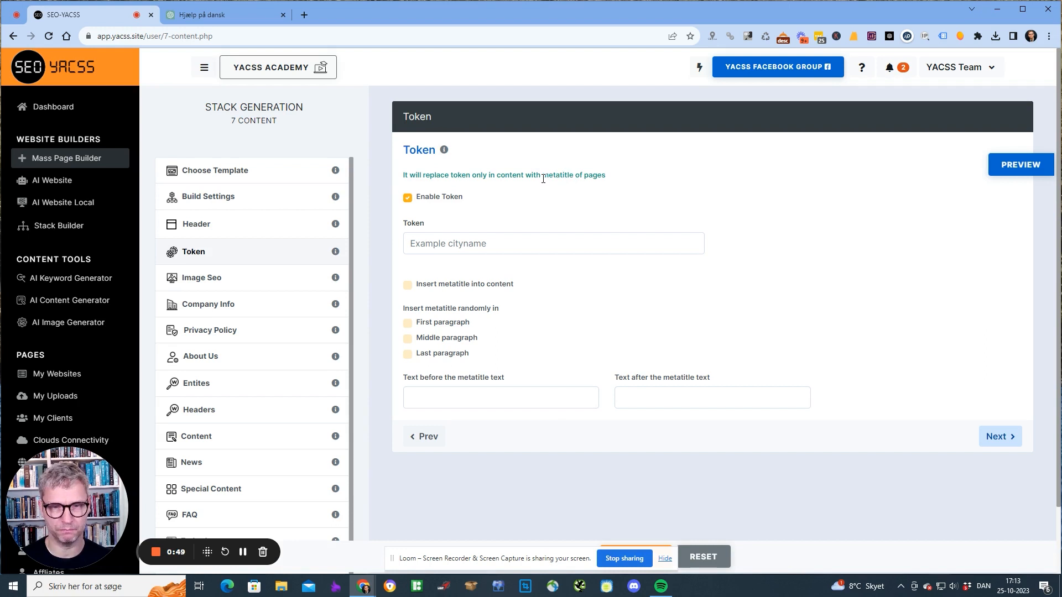
Enable inserting the metatitle into the content, placed randomly in the first, middle and last paragraph.
{"action": "left_click", "coordinate": [407, 285]}
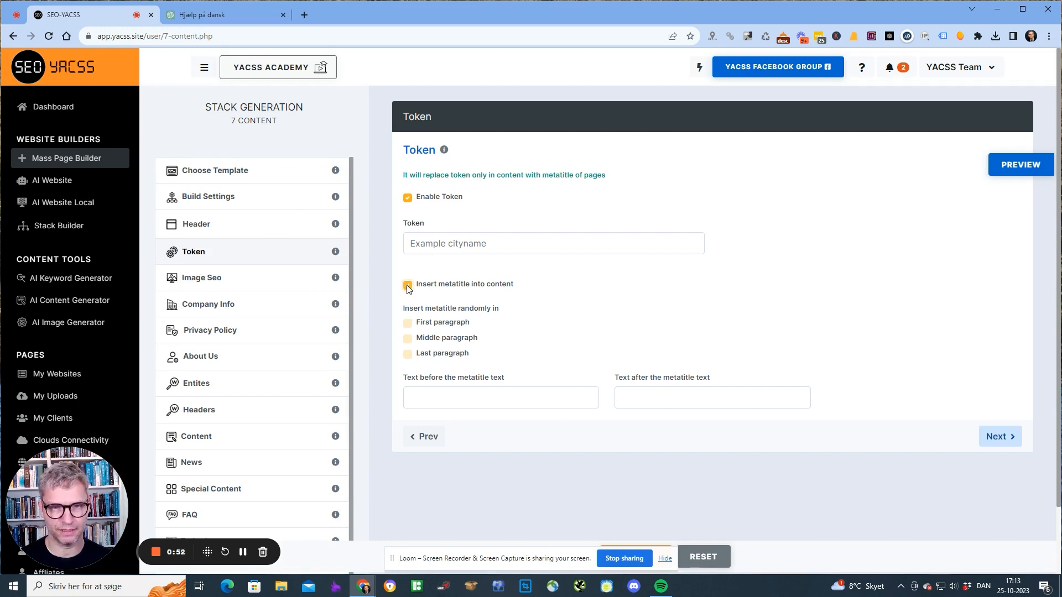
{"action": "double_click", "coordinate": [533, 288]}
{"action": "left_click_drag", "start_coordinate": [455, 288], "coordinate": [418, 285]}
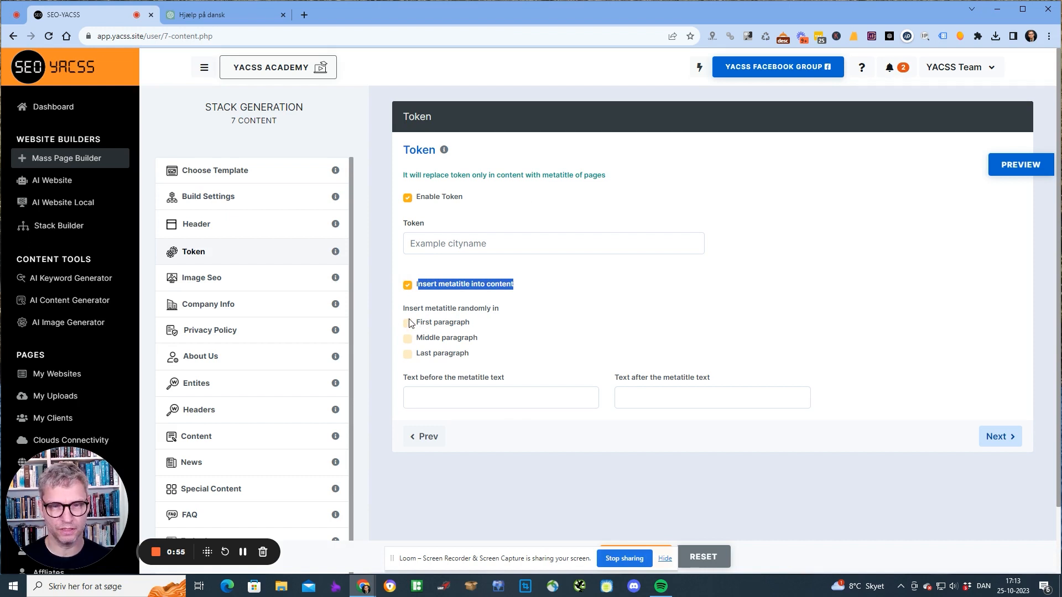
{"action": "left_click_drag", "start_coordinate": [479, 310], "coordinate": [439, 310]}
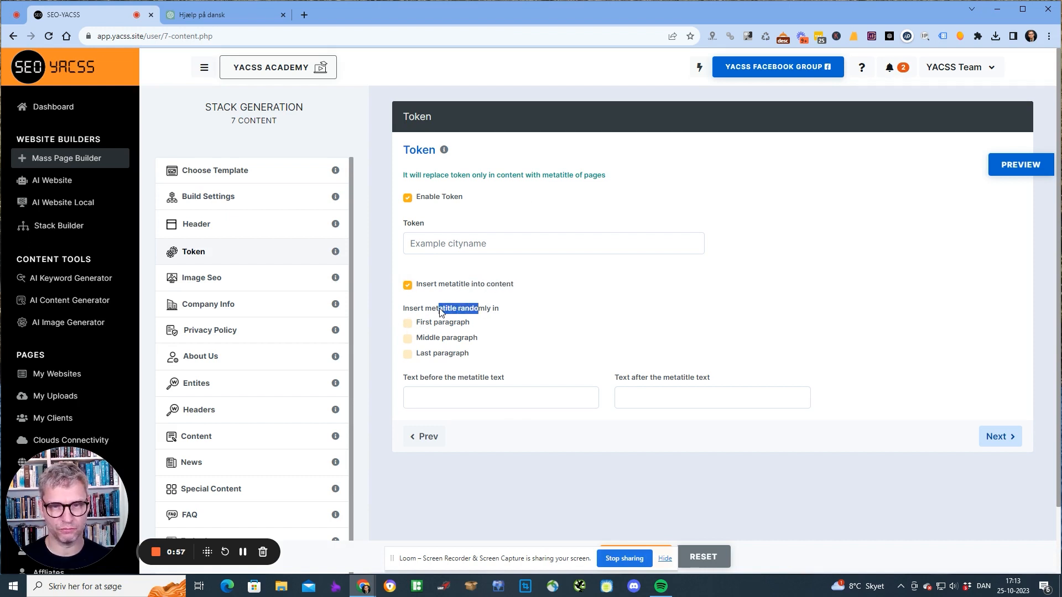
{"action": "left_click", "coordinate": [409, 325]}
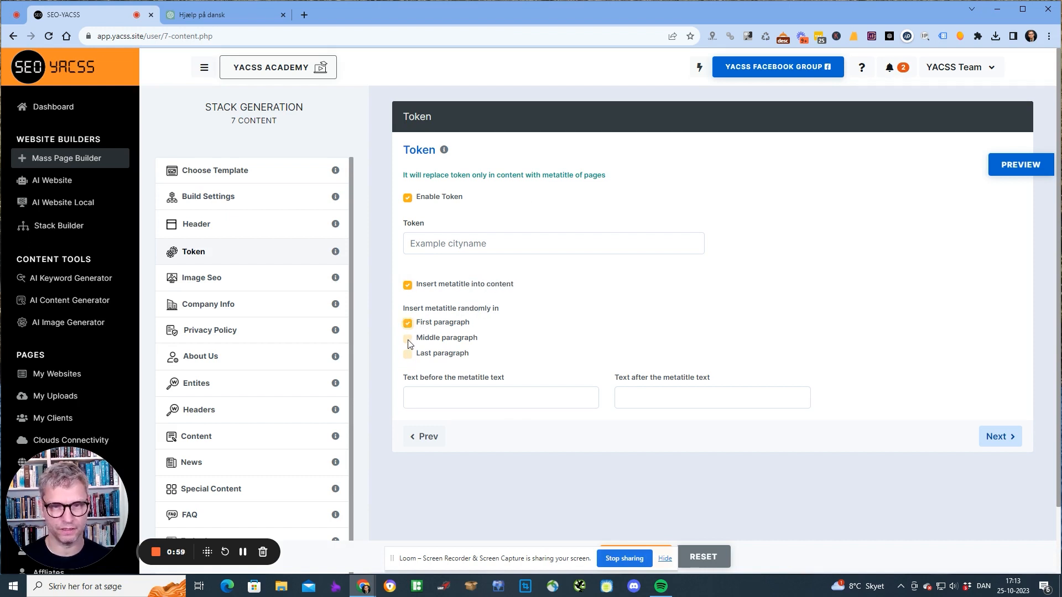
{"action": "left_click", "coordinate": [413, 339]}
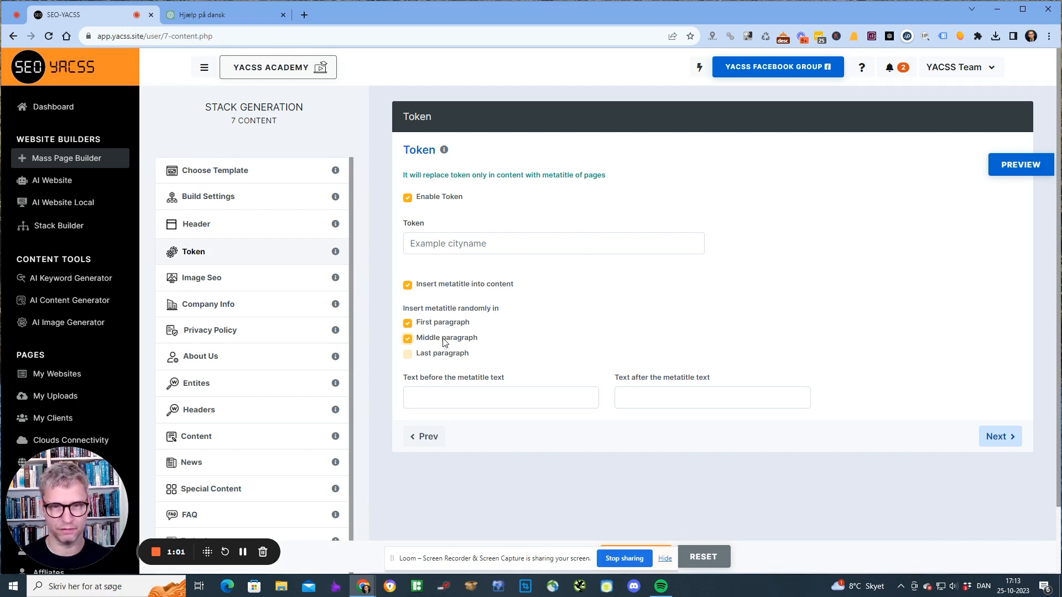
{"action": "left_click", "coordinate": [408, 355]}
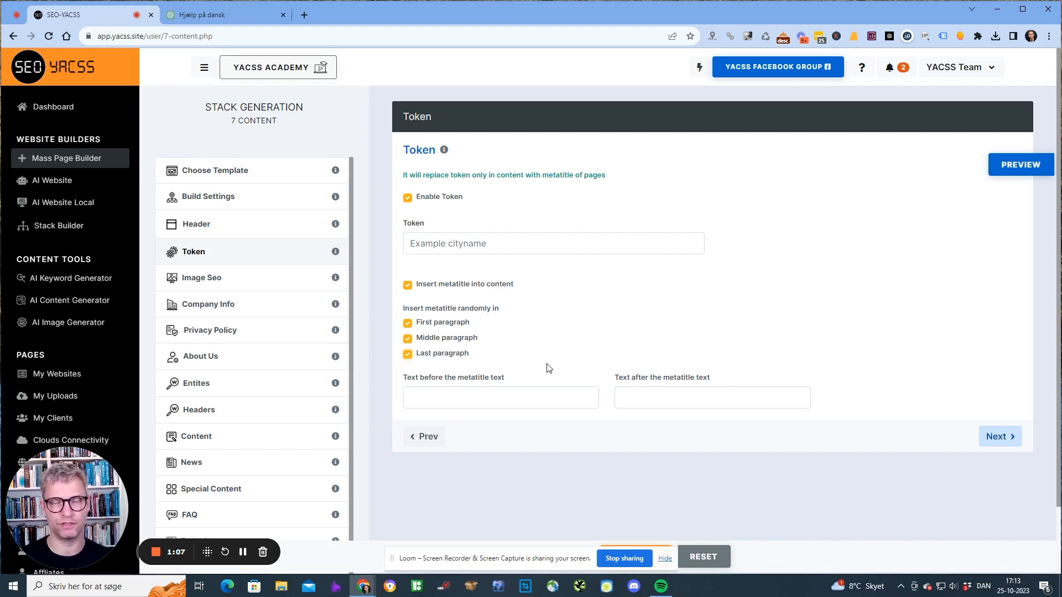
Examine the first, middle and last paragraph options for the random metatitle insertion.
{"action": "left_click_drag", "start_coordinate": [483, 325], "coordinate": [416, 323]}
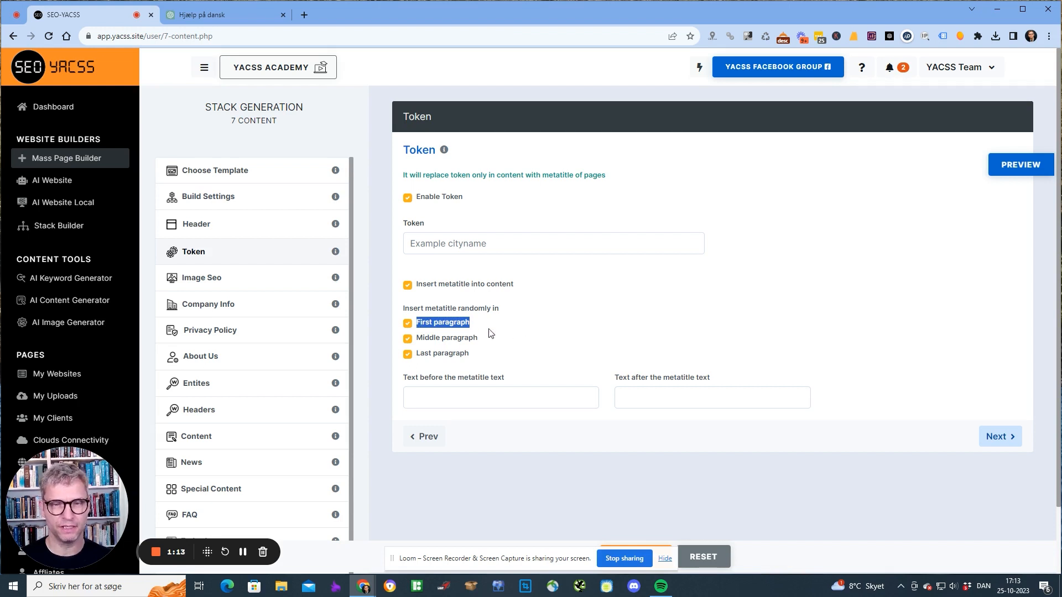
{"action": "left_click_drag", "start_coordinate": [484, 340], "coordinate": [412, 336]}
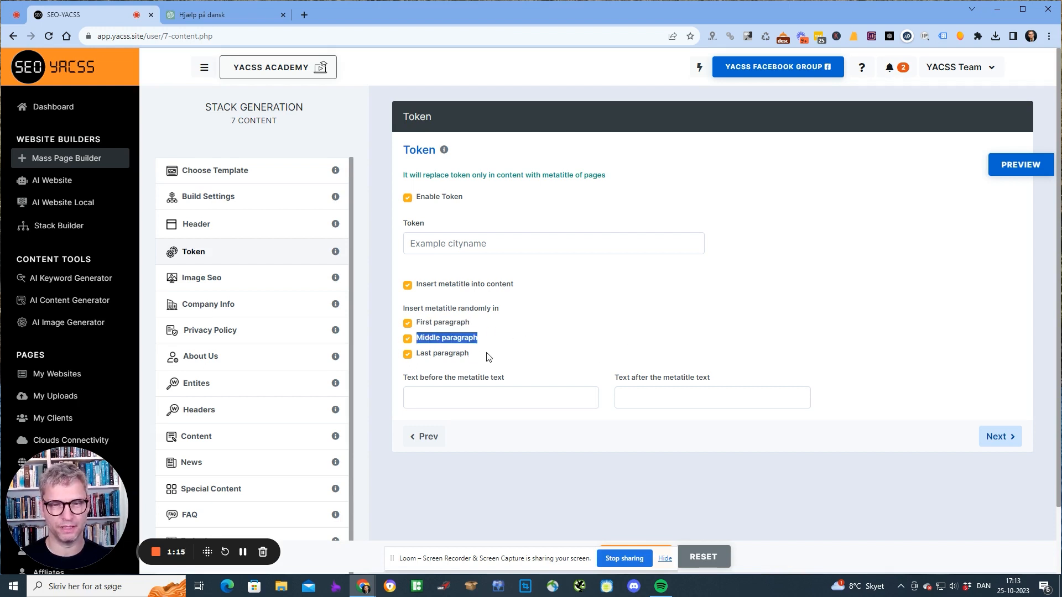
{"action": "left_click_drag", "start_coordinate": [489, 356], "coordinate": [417, 354]}
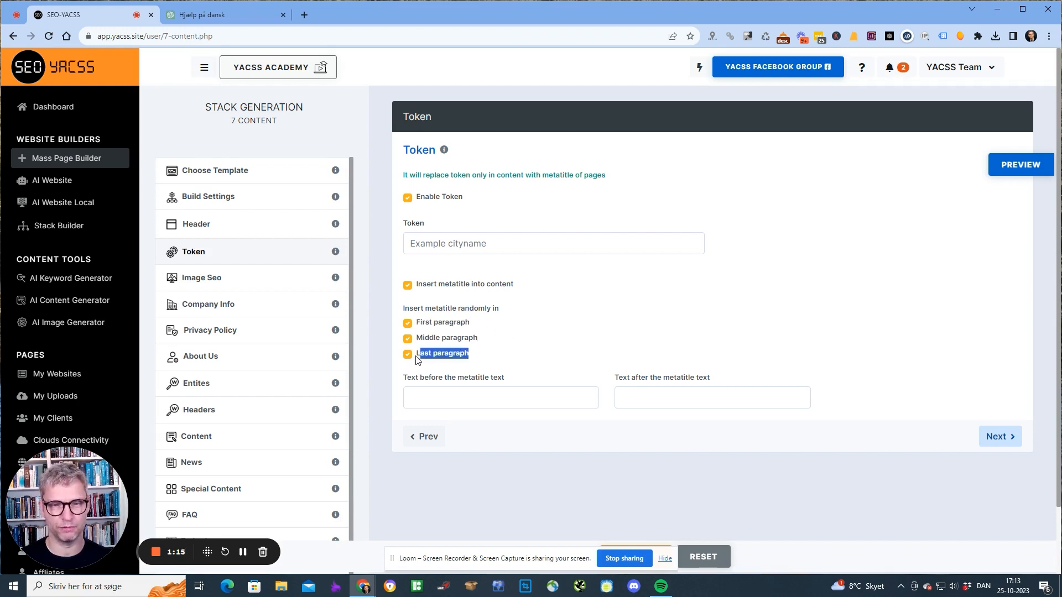
{"action": "left_click", "coordinate": [588, 360]}
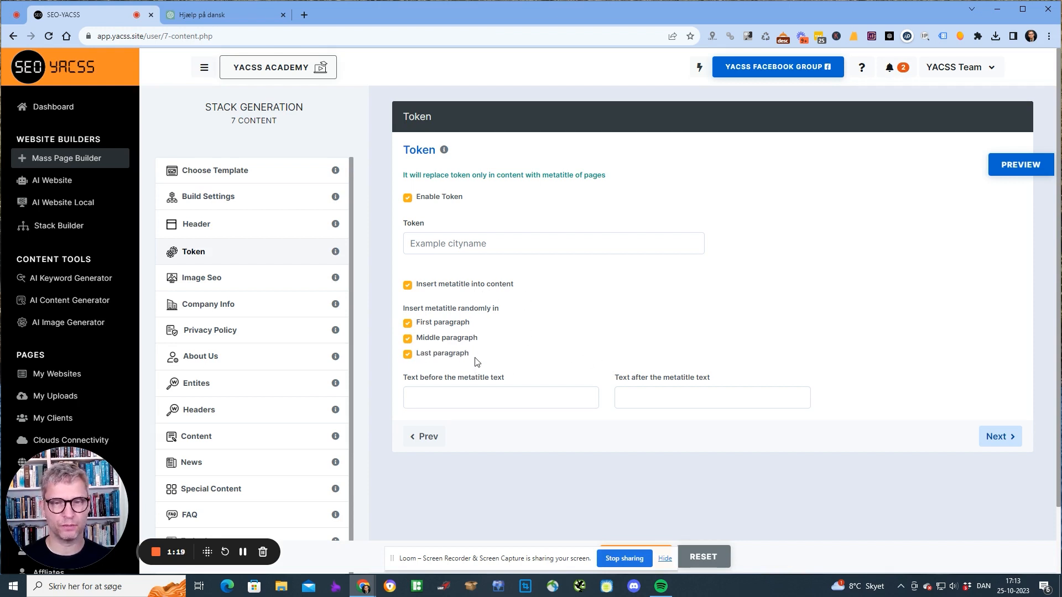
{"action": "left_click_drag", "start_coordinate": [475, 357], "coordinate": [448, 271]}
{"action": "left_click", "coordinate": [447, 271]}
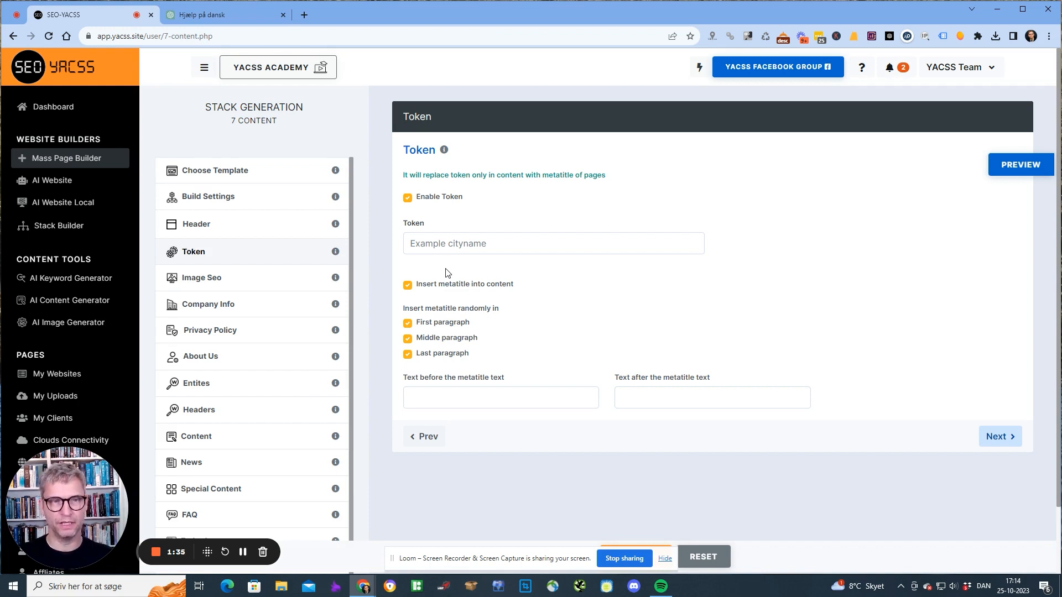
Examine the Meta Title field in the Header settings, then return to the metatitle insertion options in the Token settings.
{"action": "left_click", "coordinate": [278, 224]}
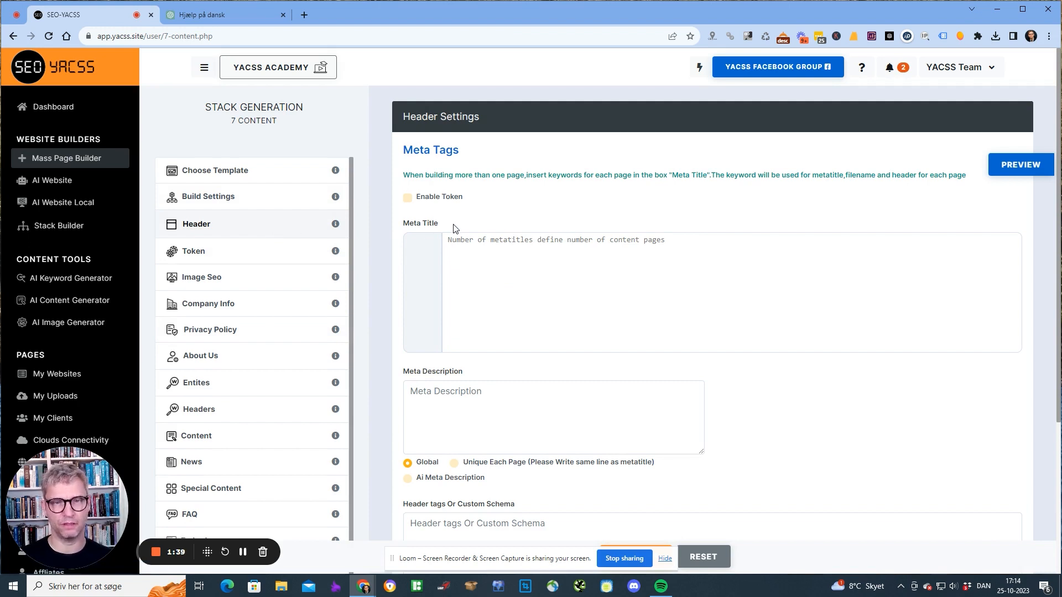
{"action": "left_click_drag", "start_coordinate": [455, 228], "coordinate": [383, 218]}
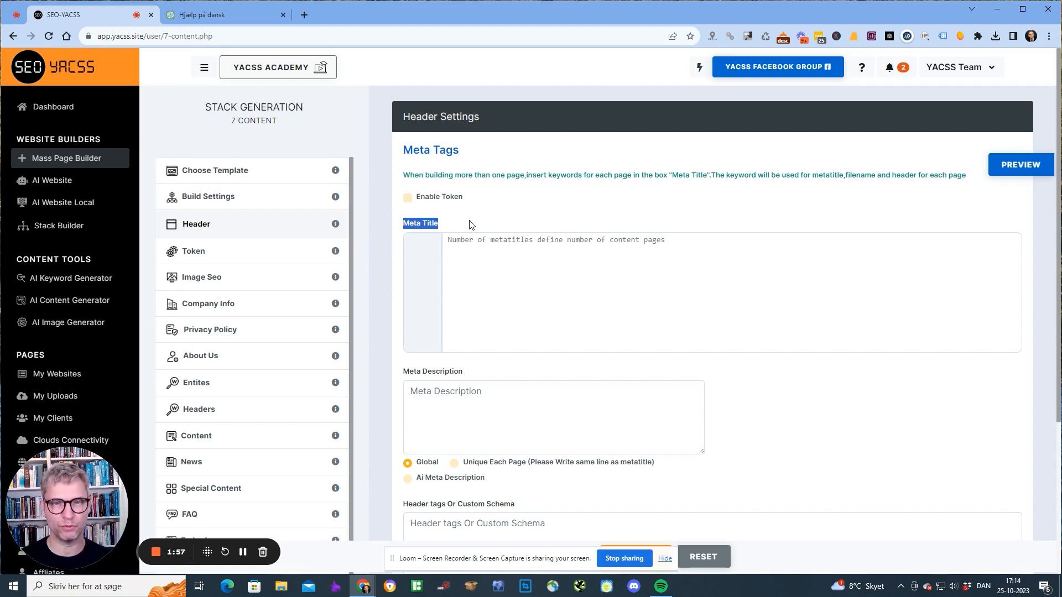
{"action": "left_click_drag", "start_coordinate": [470, 226], "coordinate": [398, 230]}
{"action": "left_click", "coordinate": [481, 245]}
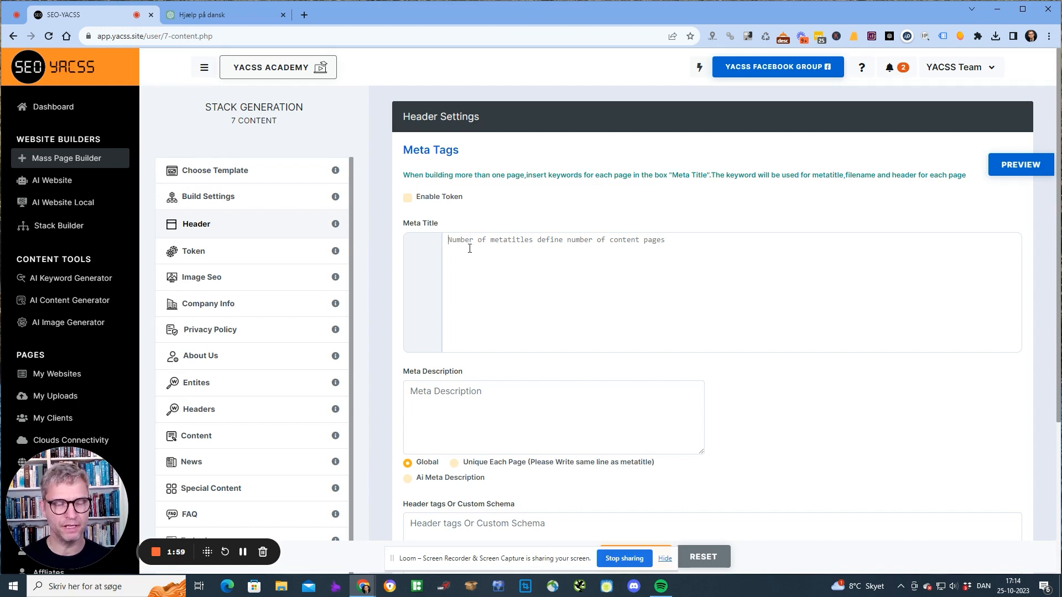
{"action": "left_click", "coordinate": [314, 252]}
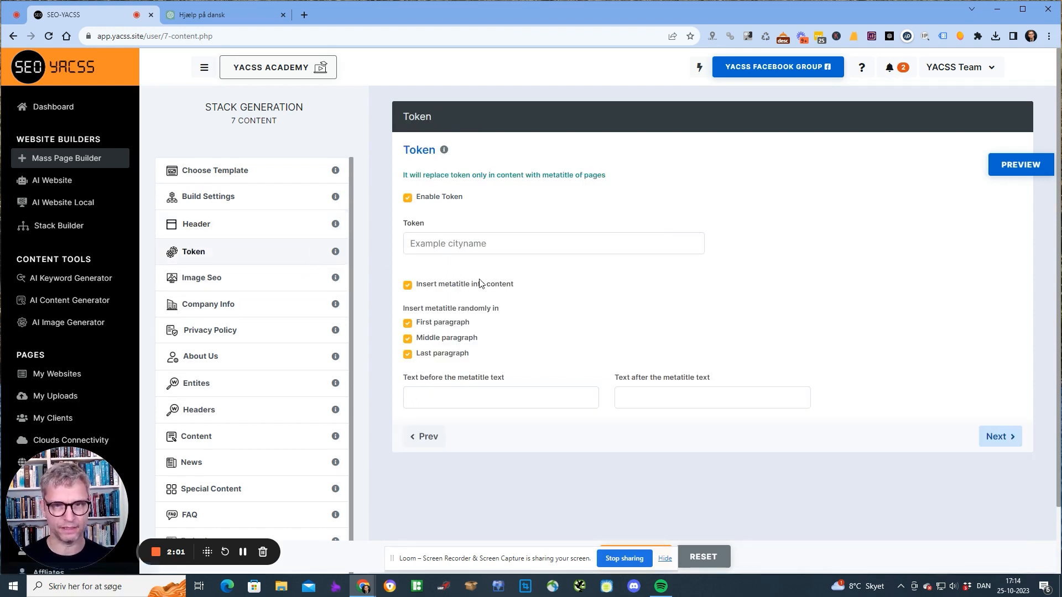
{"action": "left_click_drag", "start_coordinate": [517, 288], "coordinate": [460, 287]}
{"action": "left_click", "coordinate": [479, 332]}
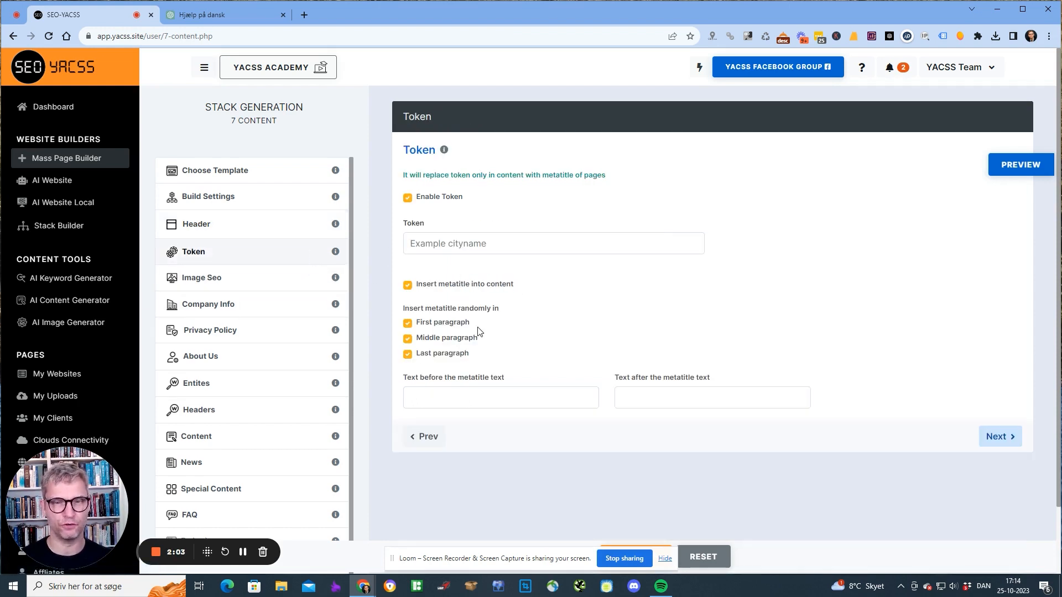
Turn the metatitle insertion for the first and last paragraph off and on again.
{"action": "left_click_drag", "start_coordinate": [424, 325], "coordinate": [470, 323]}
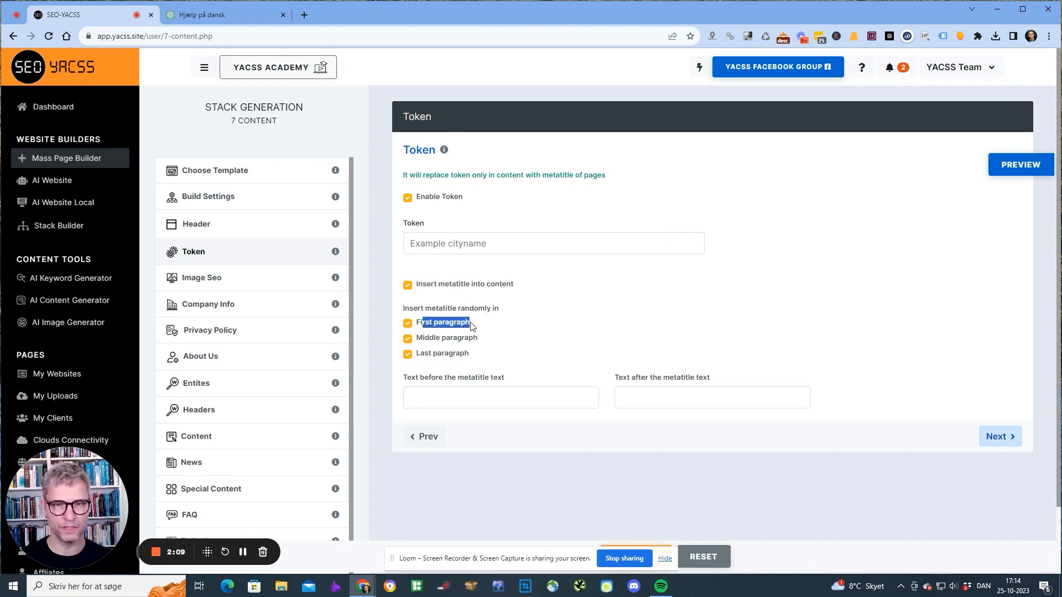
{"action": "left_click", "coordinate": [471, 327]}
{"action": "left_click", "coordinate": [407, 323]}
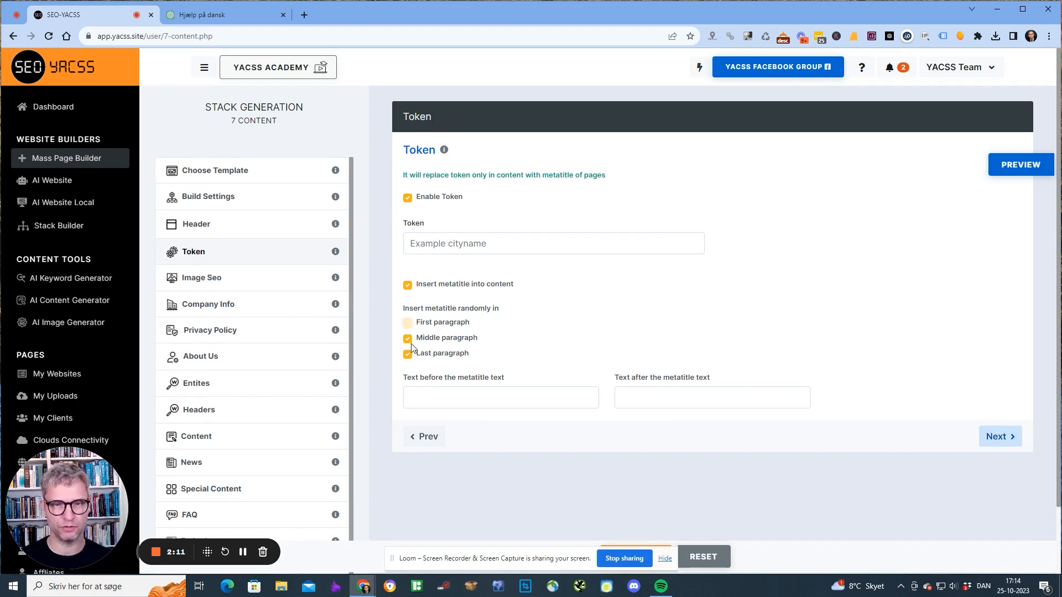
{"action": "left_click", "coordinate": [408, 354]}
{"action": "left_click", "coordinate": [407, 324]}
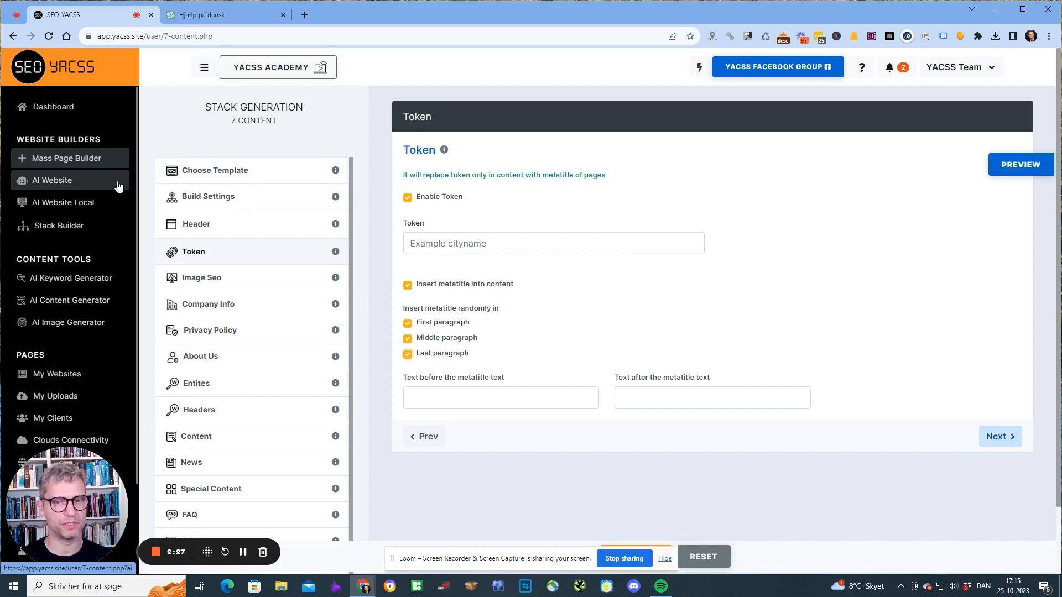
{"action": "left_click", "coordinate": [241, 17]}
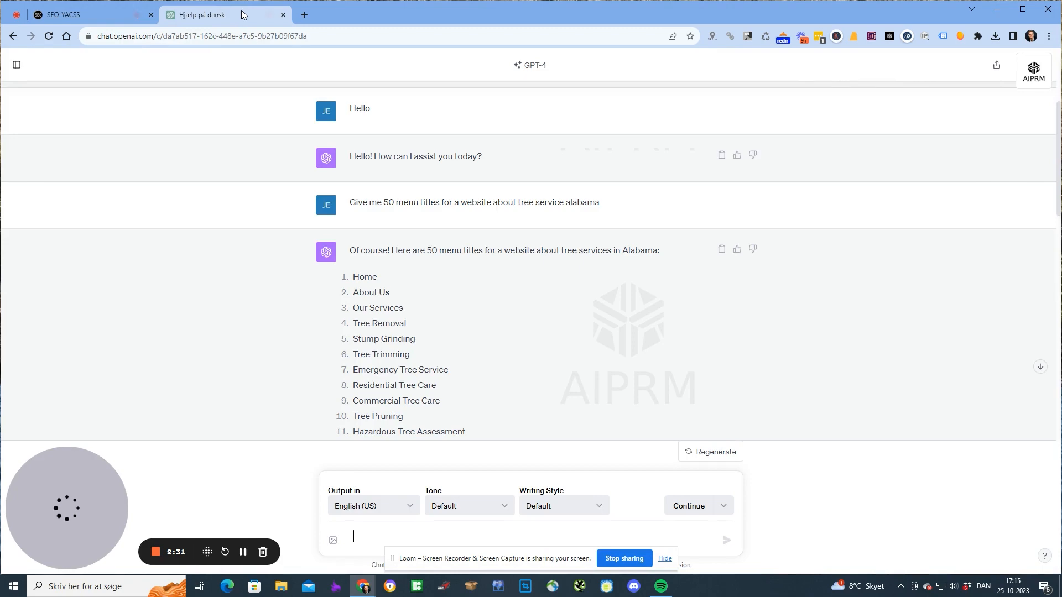
{"action": "left_click", "coordinate": [65, 17]}
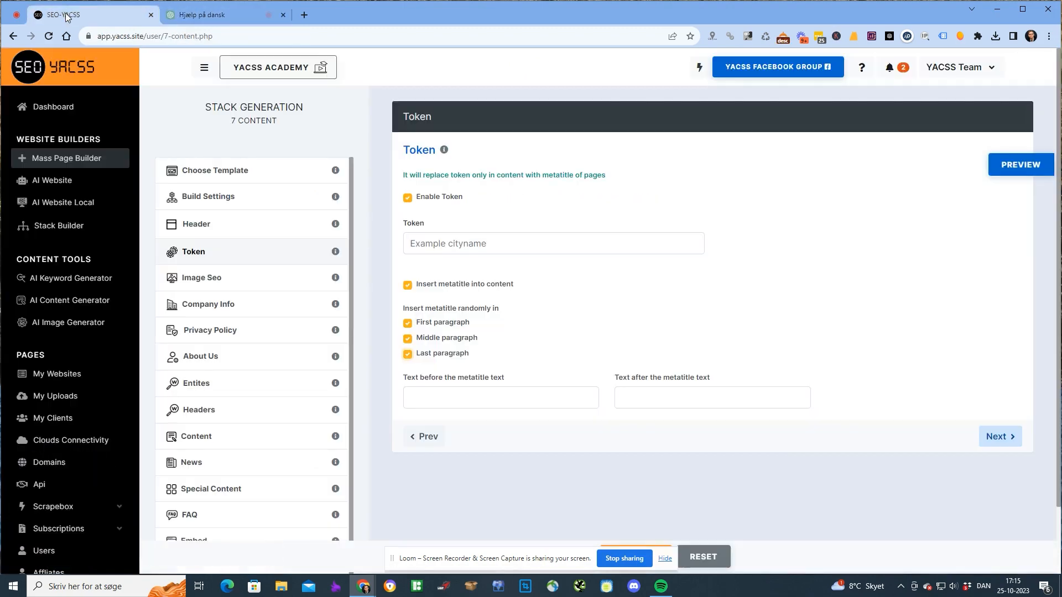
{"action": "left_click", "coordinate": [234, 198]}
Start a fresh Mass Page Builder project from the dashboard and open its Build Settings.
{"action": "left_click", "coordinate": [62, 110]}
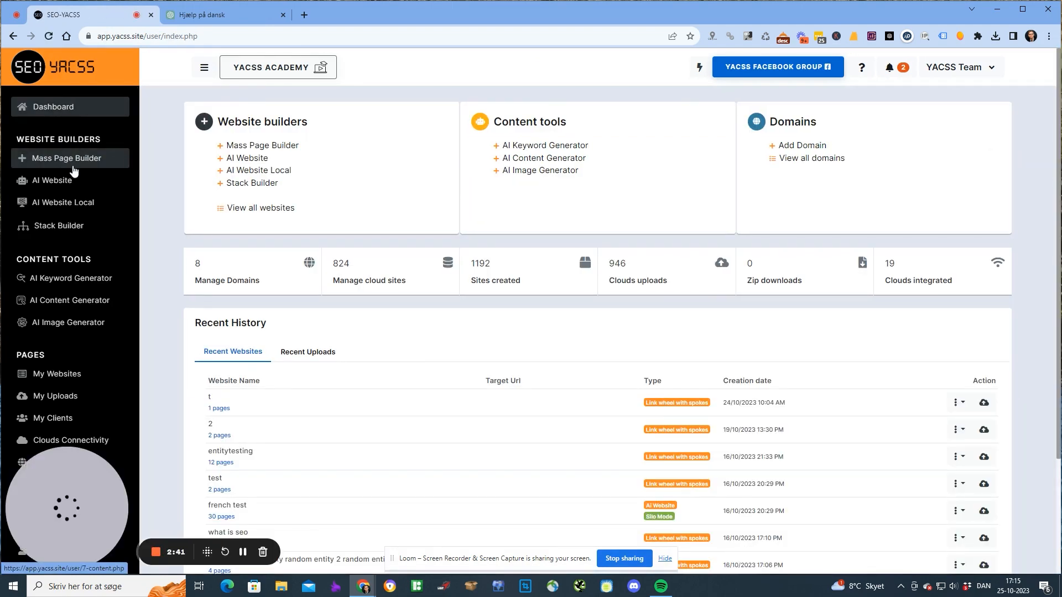
{"action": "left_click", "coordinate": [72, 166]}
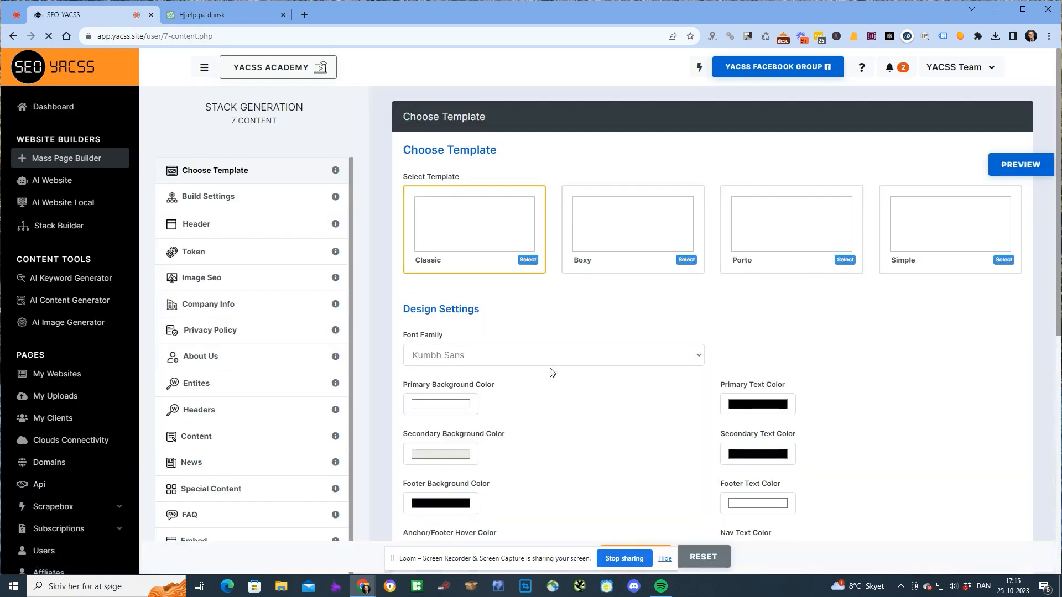
{"action": "left_click", "coordinate": [280, 229]}
{"action": "left_click", "coordinate": [273, 204]}
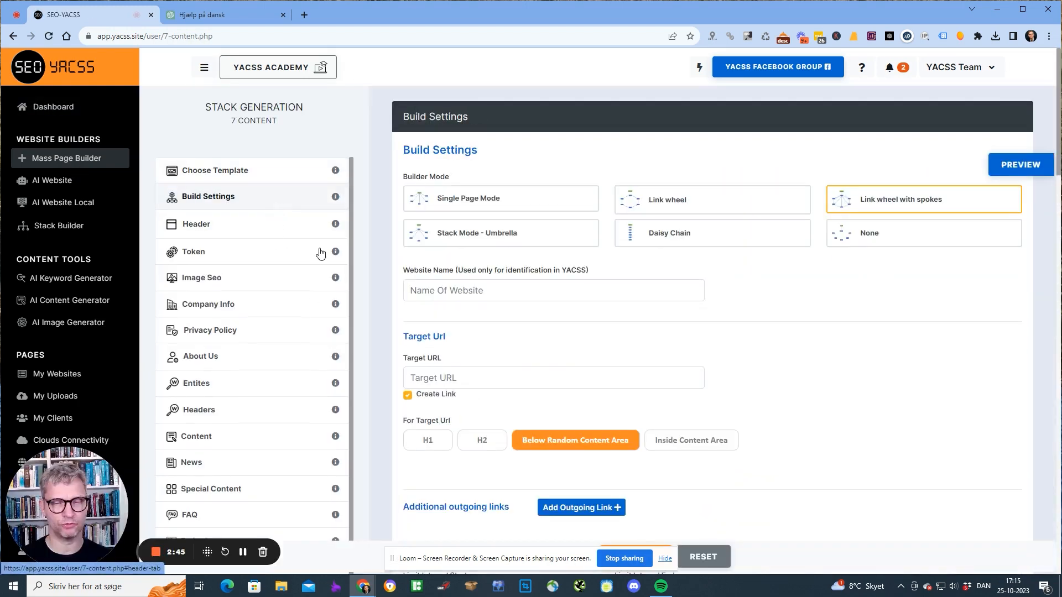
Set the website name to "Tree service Alabama" in the Build Settings.
{"action": "left_click", "coordinate": [488, 297]}
{"action": "type", "text": "Tree"}
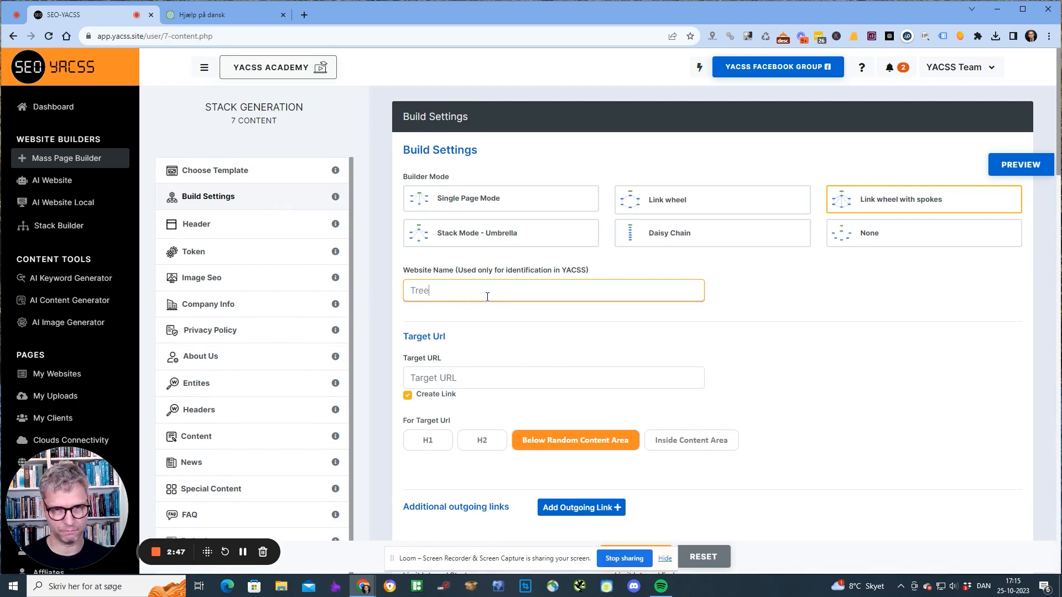
{"action": "type", "text": " service a"}
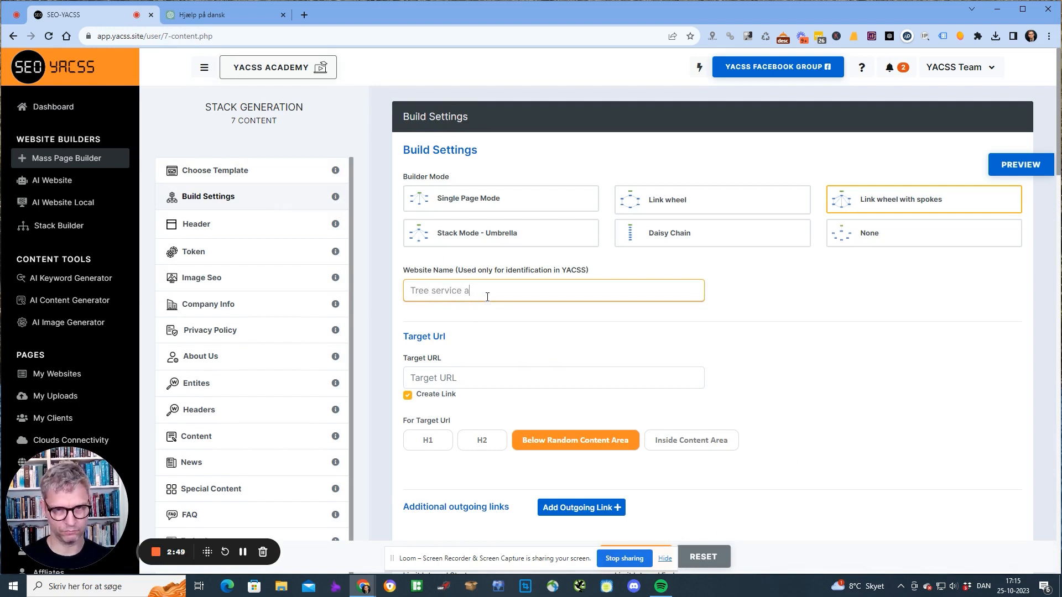
{"action": "type", "text": "la"}
{"action": "type", "text": " Alabanma"}
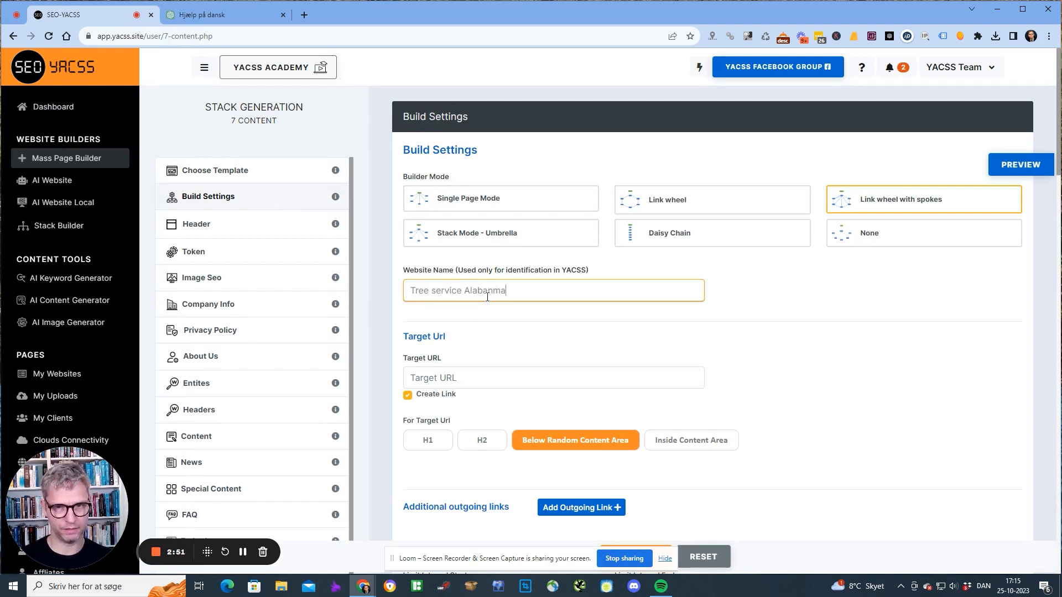
{"action": "key", "text": "BackSpace"}
{"action": "key", "text": "BackSpace"}
{"action": "key", "text": "BackSpace"}
{"action": "type", "text": "ma"}
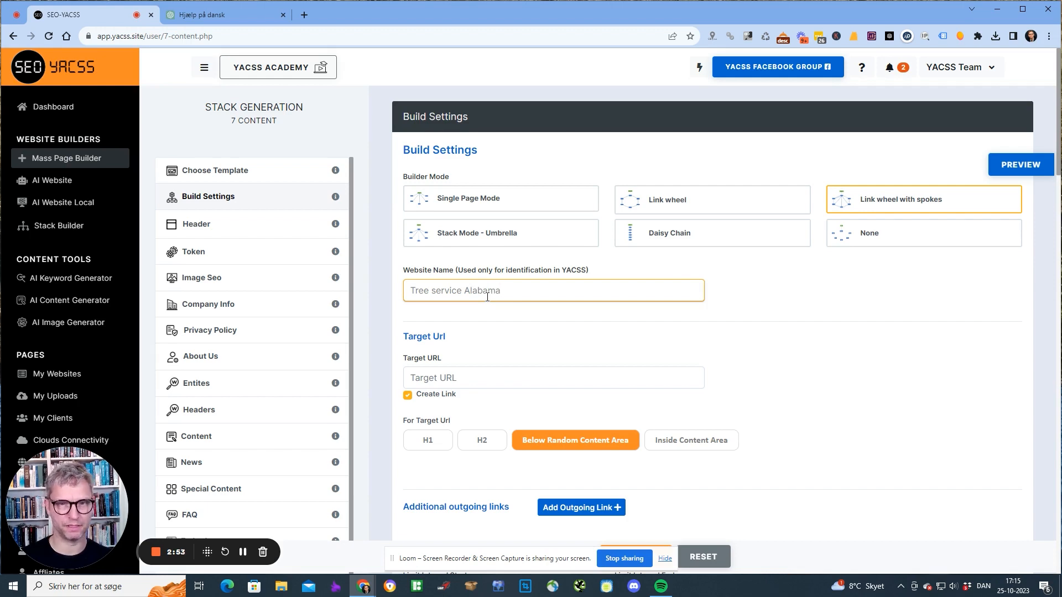
{"action": "left_click_drag", "start_coordinate": [503, 295], "coordinate": [402, 304]}
{"action": "scroll", "coordinate": [1047, 322], "scroll_direction": "down", "scroll_amount": 8}
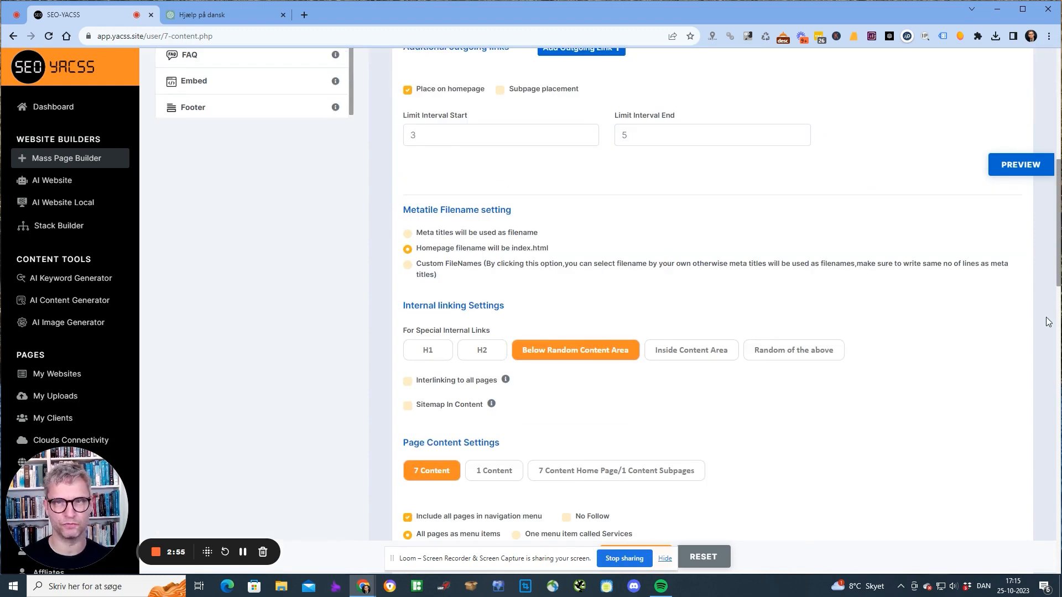
{"action": "scroll", "coordinate": [848, 237], "scroll_direction": "up", "scroll_amount": 8}
{"action": "scroll", "coordinate": [808, 226], "scroll_direction": "down", "scroll_amount": 3}
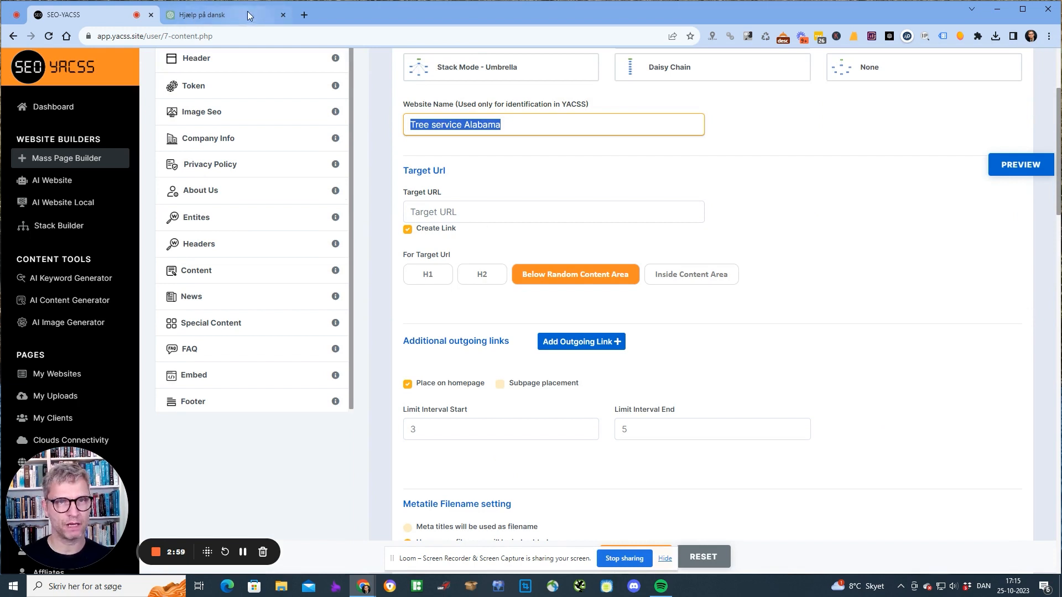
Load the tree-service-alabama.neocities.org website in a new browser tab.
{"action": "left_click", "coordinate": [304, 15]}
{"action": "type", "text": "tre"}
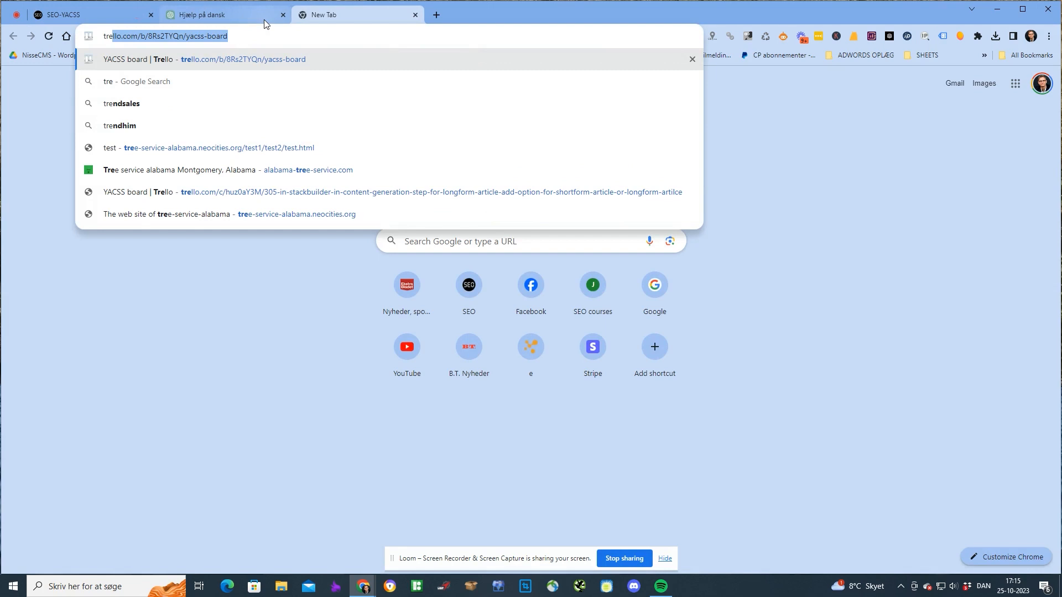
{"action": "key", "text": "Down"}
{"action": "key", "text": "Down"}
{"action": "key", "text": "Down"}
{"action": "key", "text": "Down"}
{"action": "key", "text": "Down"}
{"action": "key", "text": "Down"}
{"action": "key", "text": "Down"}
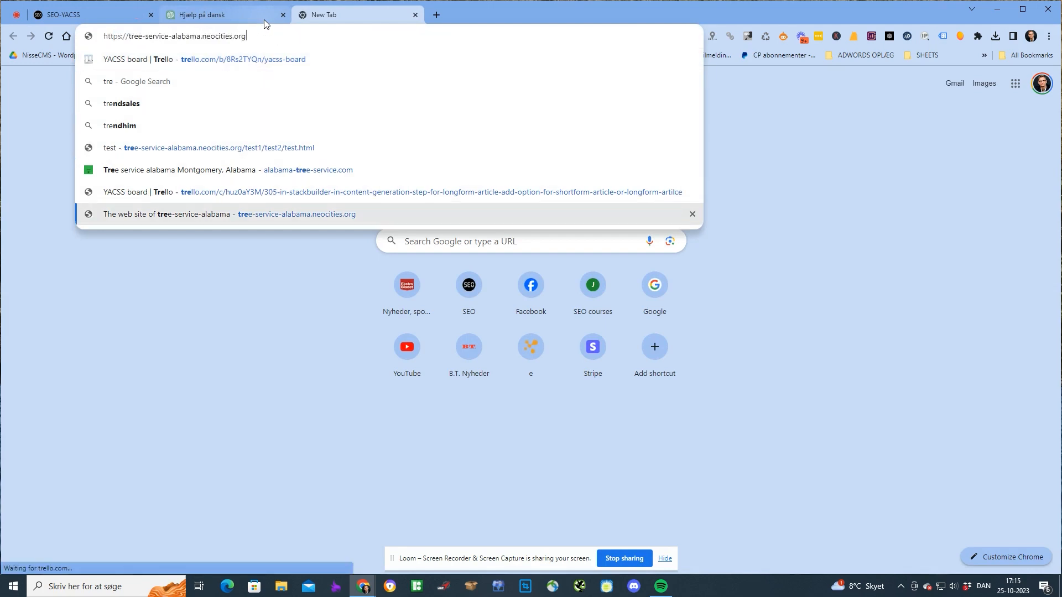
{"action": "key", "text": "Return"}
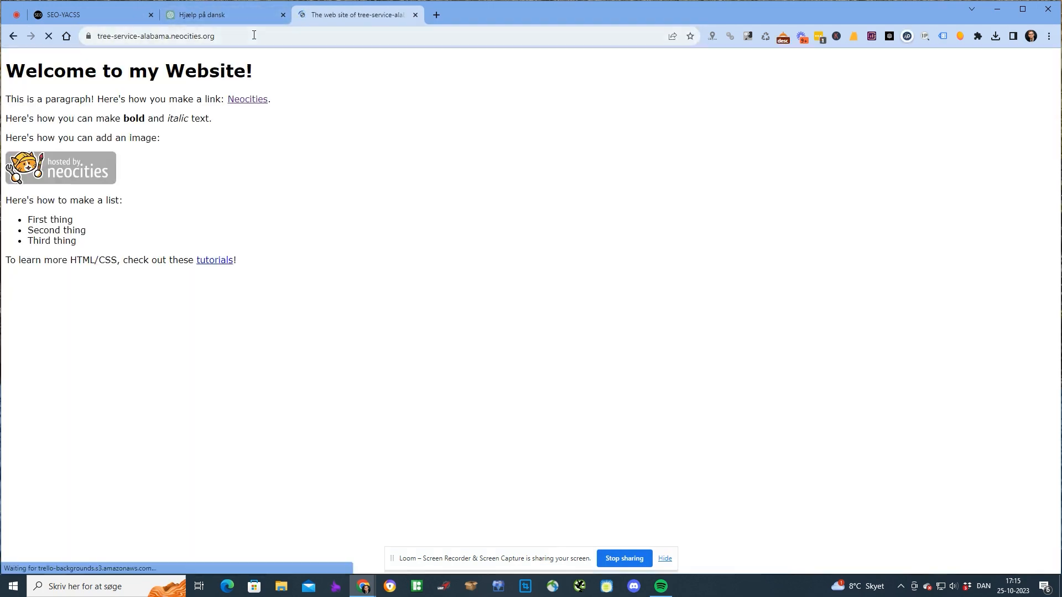
Replace the page in this tab with the alabama-tree-service.com website from the address suggestions.
{"action": "left_click", "coordinate": [254, 35]}
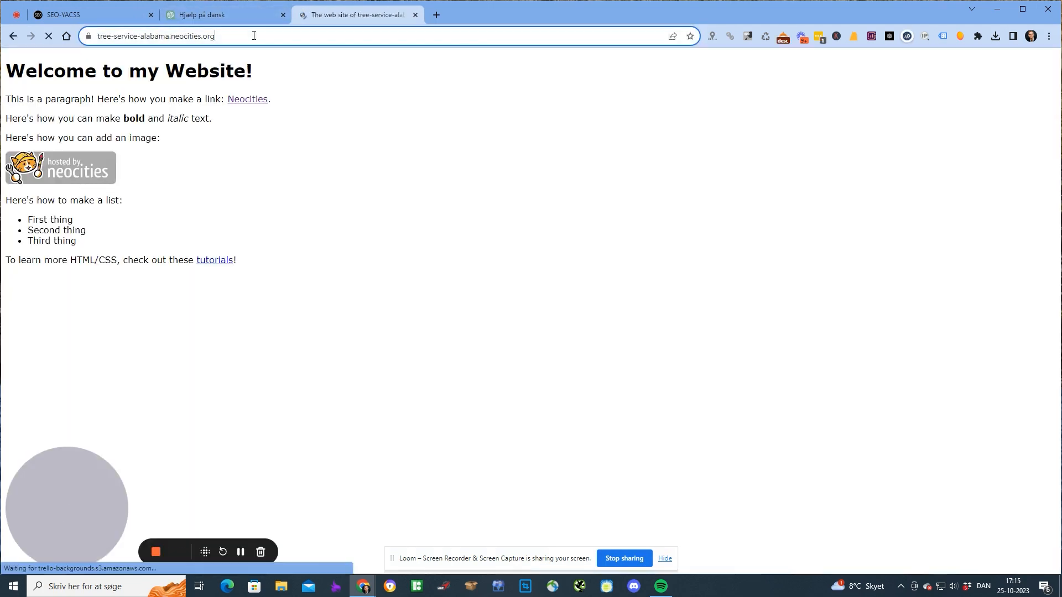
{"action": "type", "text": "tree-"}
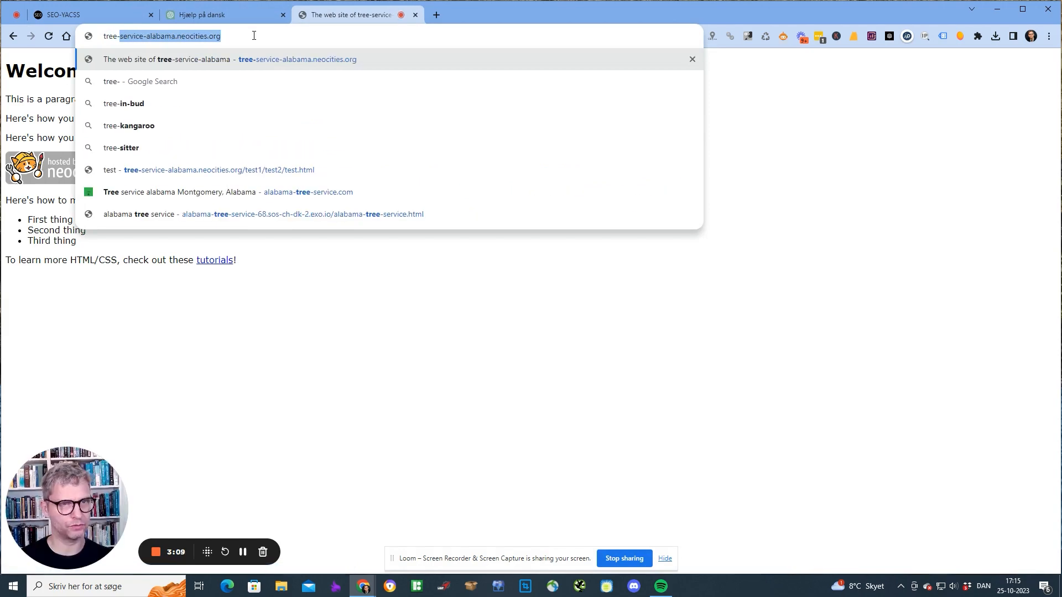
{"action": "key", "text": "Down"}
{"action": "key", "text": "Down"}
{"action": "key", "text": "Down"}
{"action": "key", "text": "Down"}
{"action": "key", "text": "Down"}
{"action": "key", "text": "Down"}
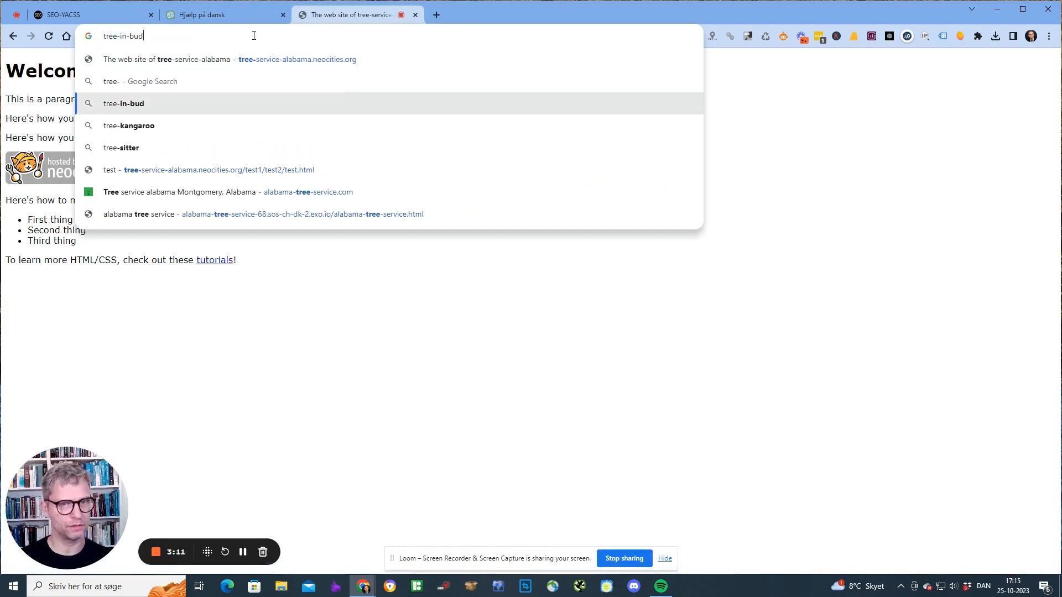
{"action": "key", "text": "Return"}
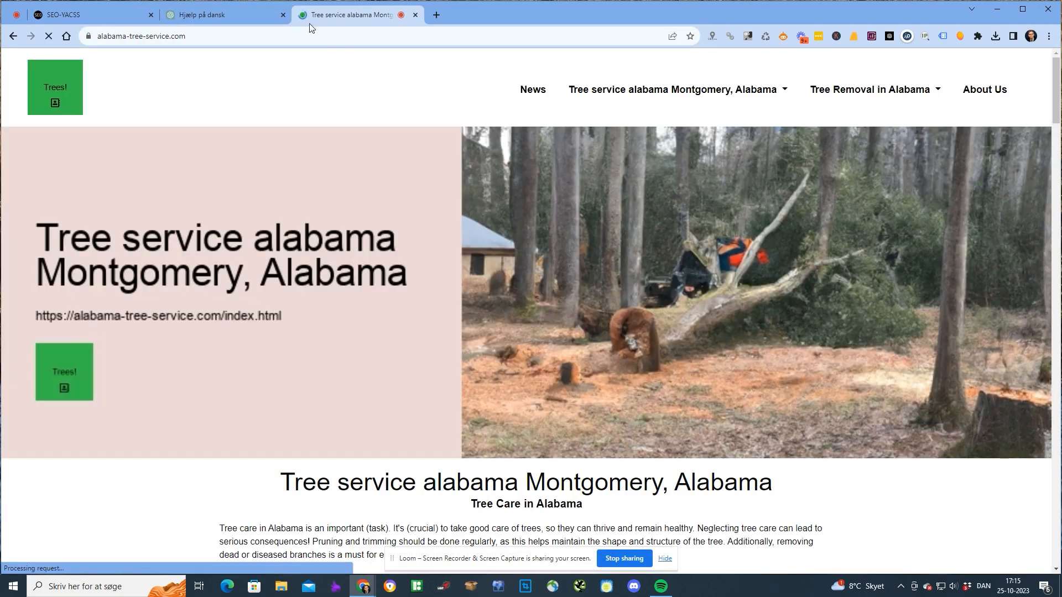
{"action": "left_click", "coordinate": [310, 37]}
{"action": "key", "text": "ctrl+c"}
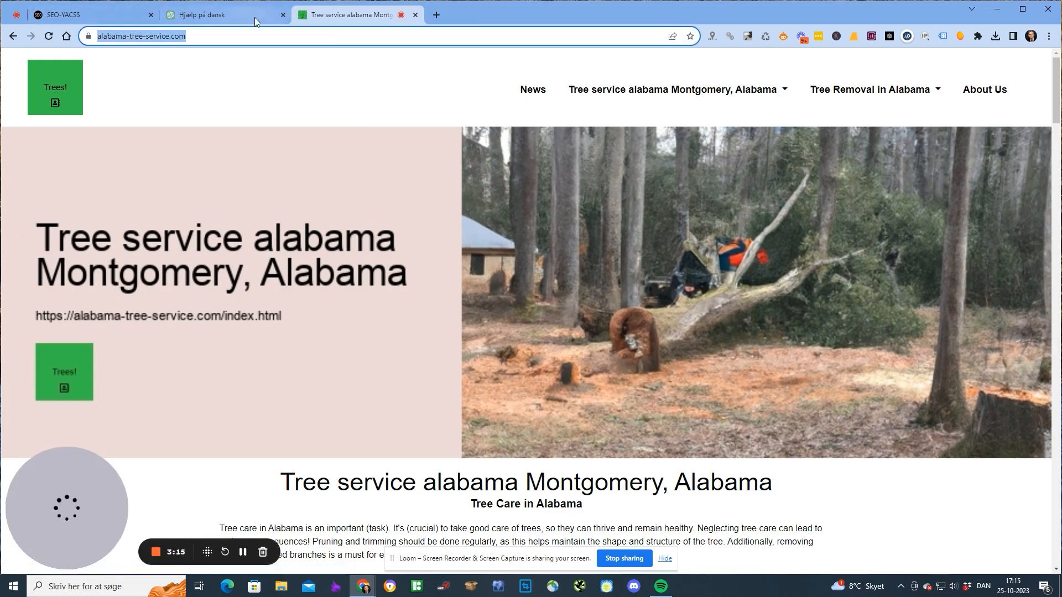
{"action": "left_click", "coordinate": [50, 18]}
{"action": "left_click", "coordinate": [474, 215]}
{"action": "key", "text": "ctrl+v"}
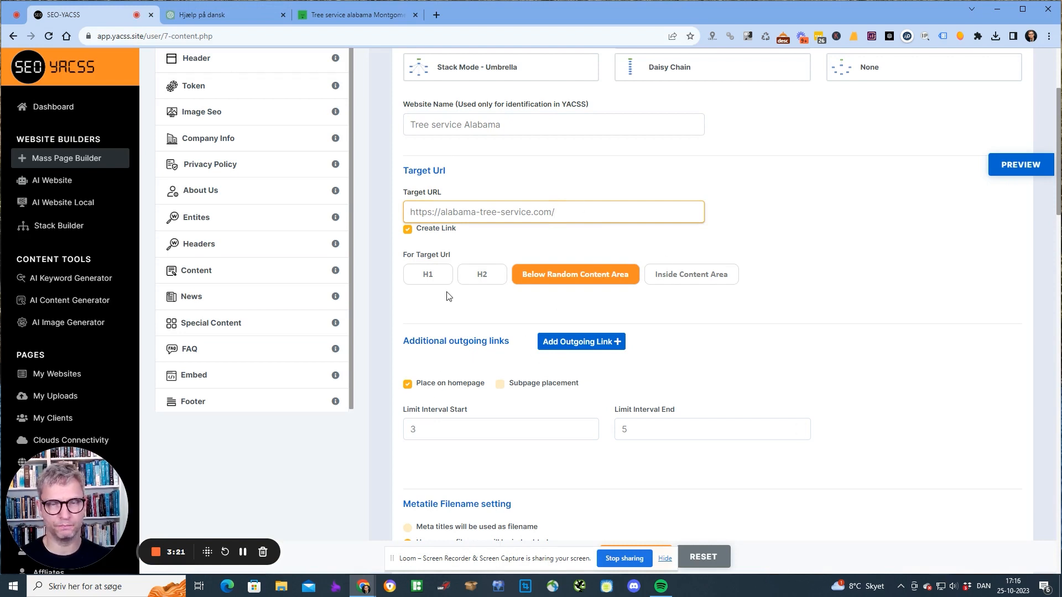
{"action": "left_click", "coordinate": [430, 279]}
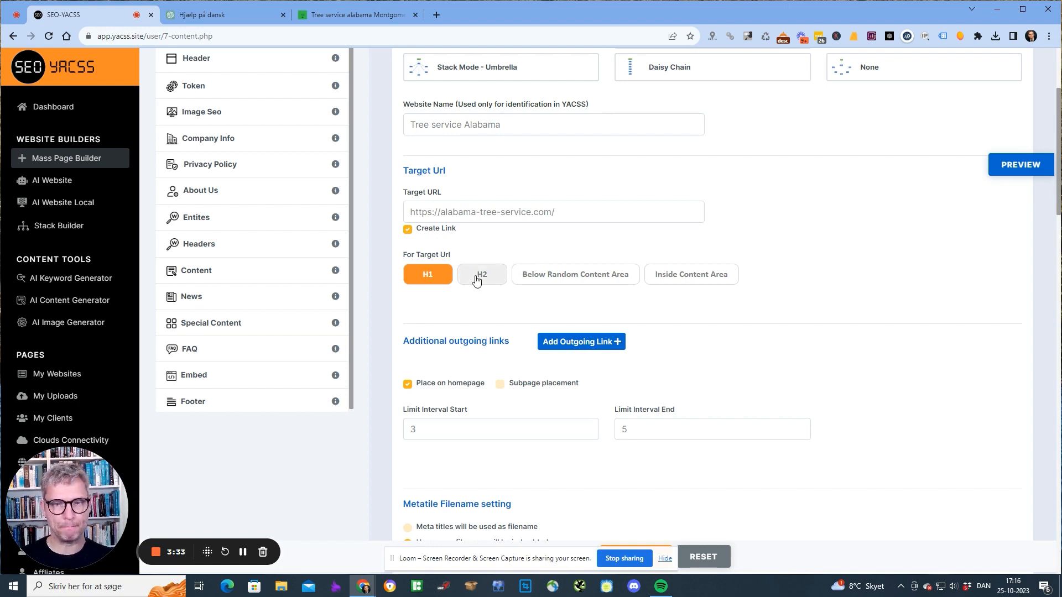
Enable interlinking to all pages with subpage placement, and turn on the sitemap in content.
{"action": "scroll", "coordinate": [475, 278], "scroll_direction": "down", "scroll_amount": 2}
{"action": "scroll", "coordinate": [476, 278], "scroll_direction": "down", "scroll_amount": 3}
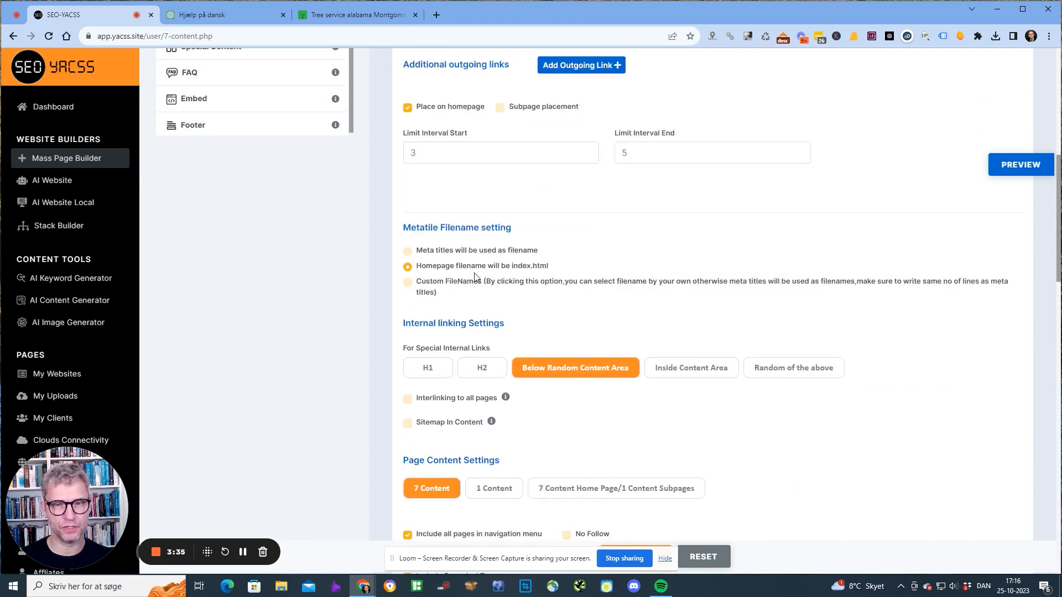
{"action": "scroll", "coordinate": [464, 274], "scroll_direction": "down", "scroll_amount": 2}
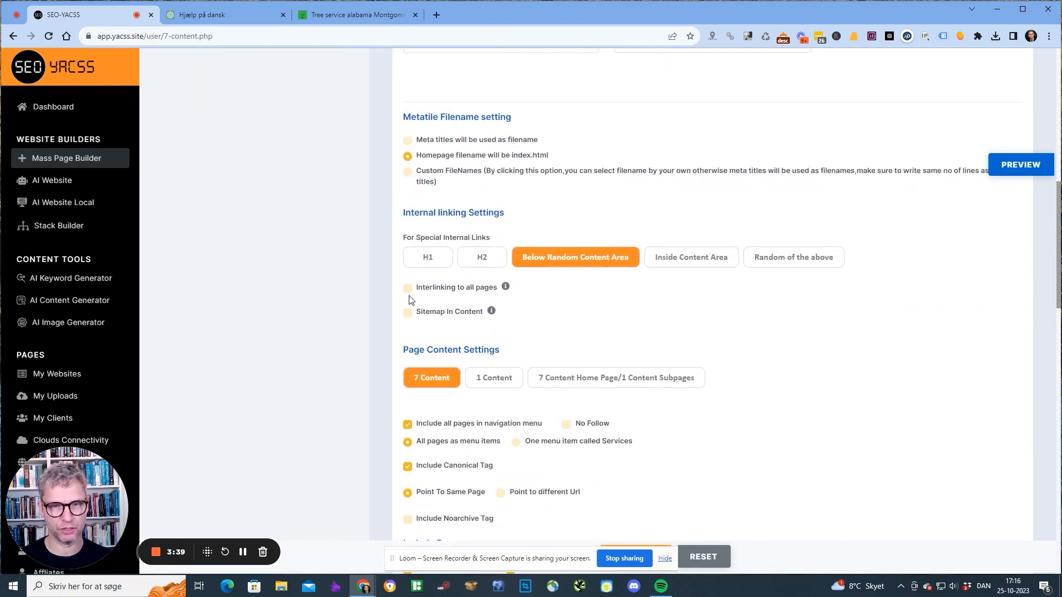
{"action": "left_click", "coordinate": [408, 290]}
{"action": "left_click", "coordinate": [540, 318]}
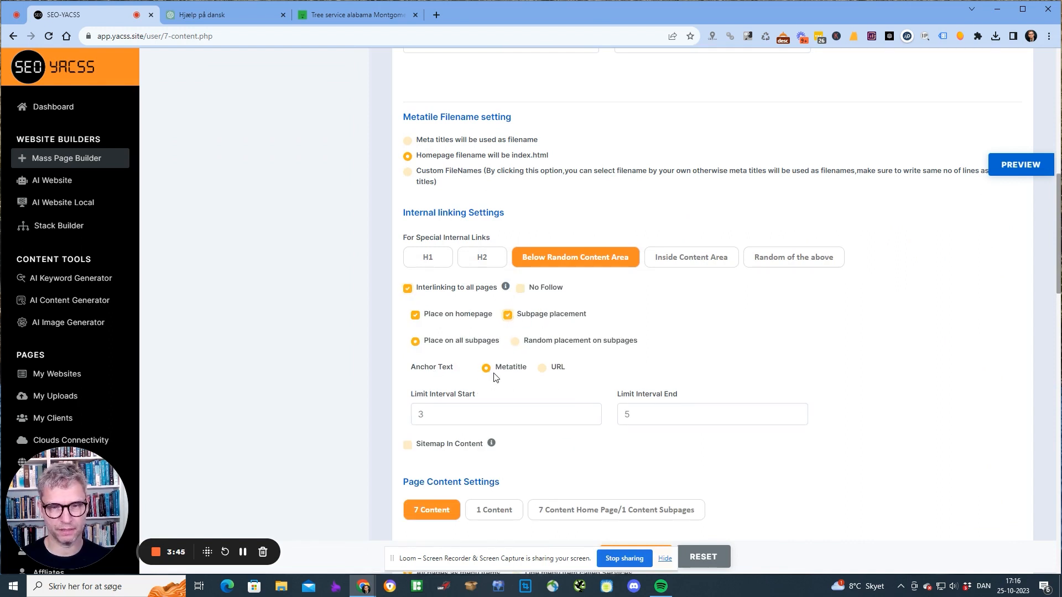
{"action": "left_click", "coordinate": [409, 446]}
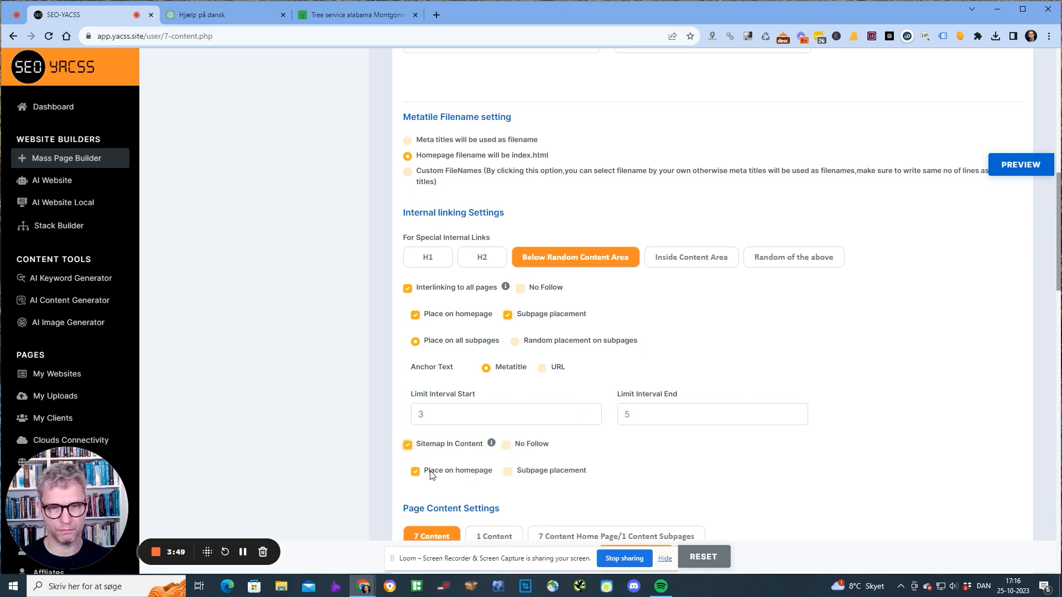
Open the Header settings containing the Meta Title field, then leave SEO YACSS for the tree service website.
{"action": "scroll", "coordinate": [481, 416], "scroll_direction": "up", "scroll_amount": 10}
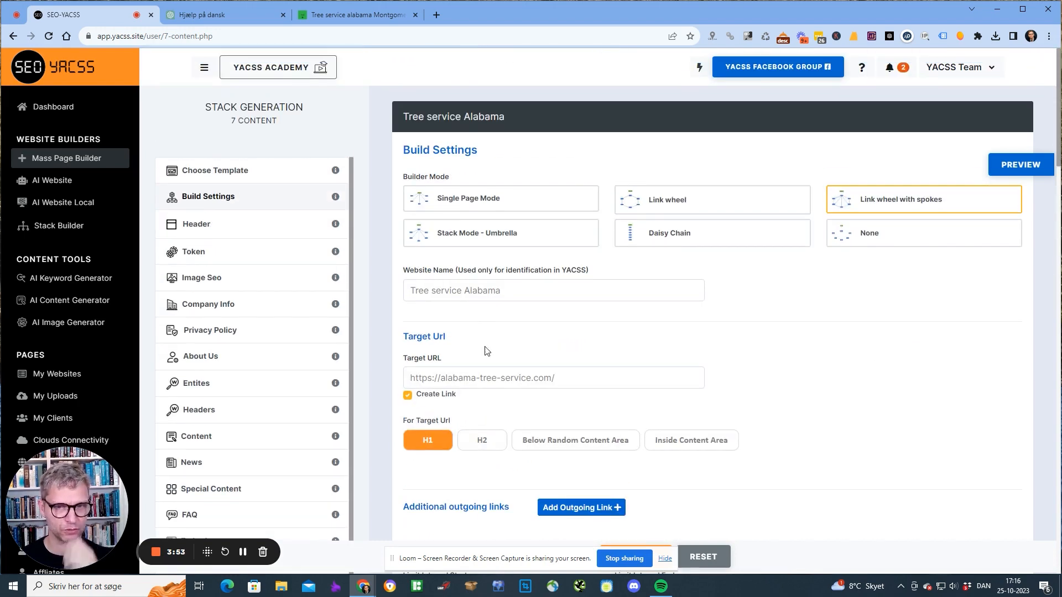
{"action": "left_click", "coordinate": [270, 224]}
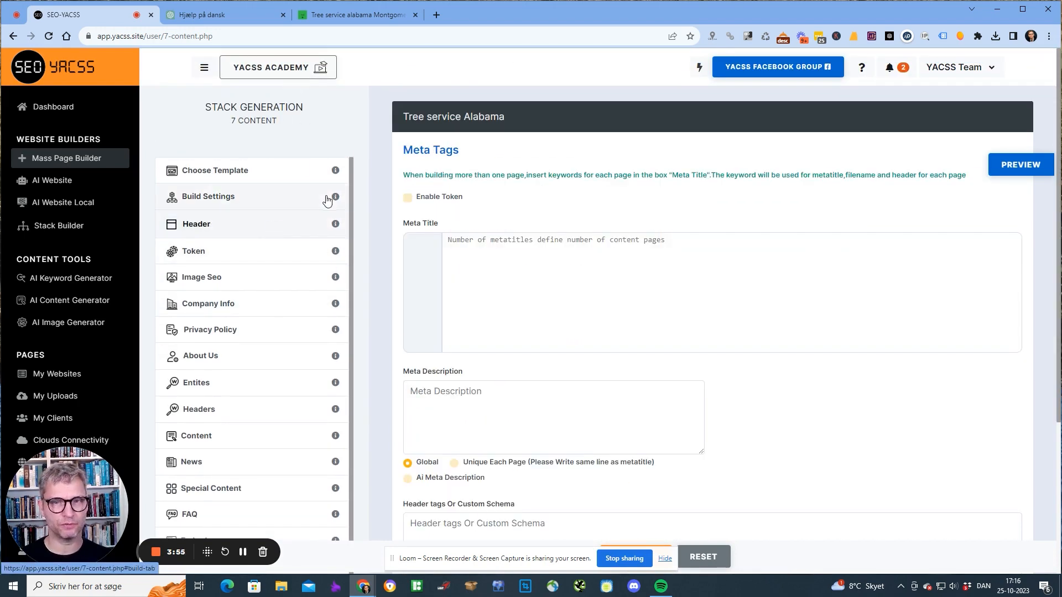
{"action": "left_click", "coordinate": [352, 11]}
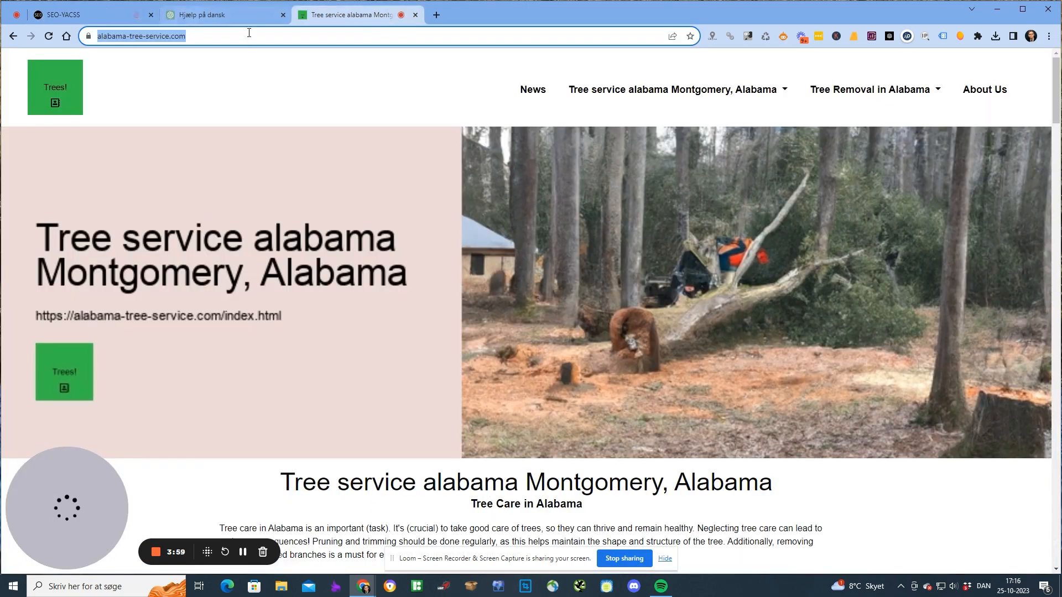
Switch to the ChatGPT conversation and send the greeting "hello".
{"action": "left_click", "coordinate": [210, 15]}
{"action": "type", "text": "he"}
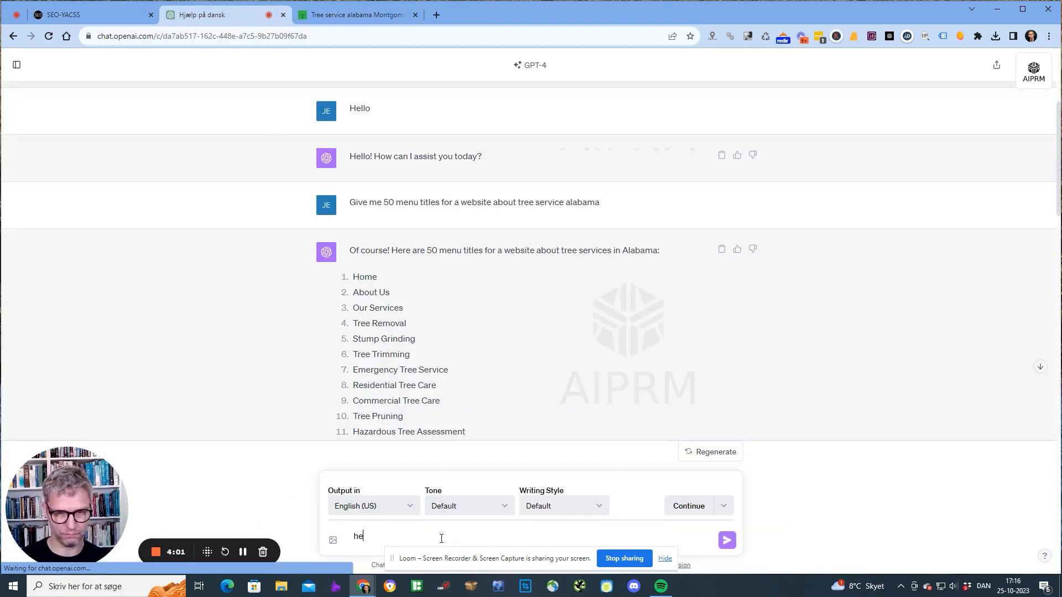
{"action": "type", "text": "ll"}
{"action": "key", "text": "Return"}
{"action": "type", "text": "o"}
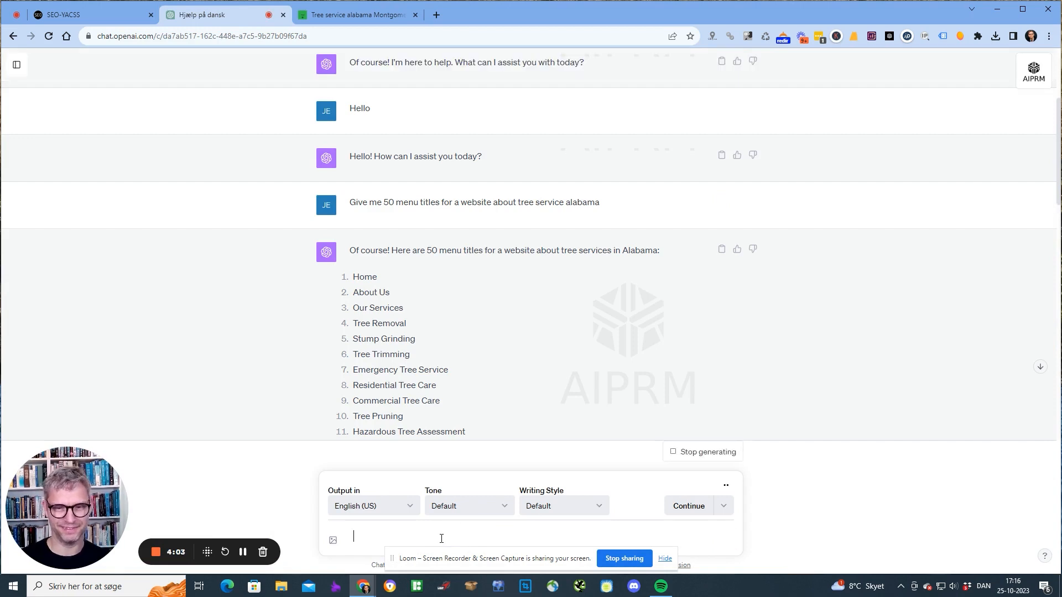
{"action": "type", "text": "hello"}
{"action": "key", "text": "Return"}
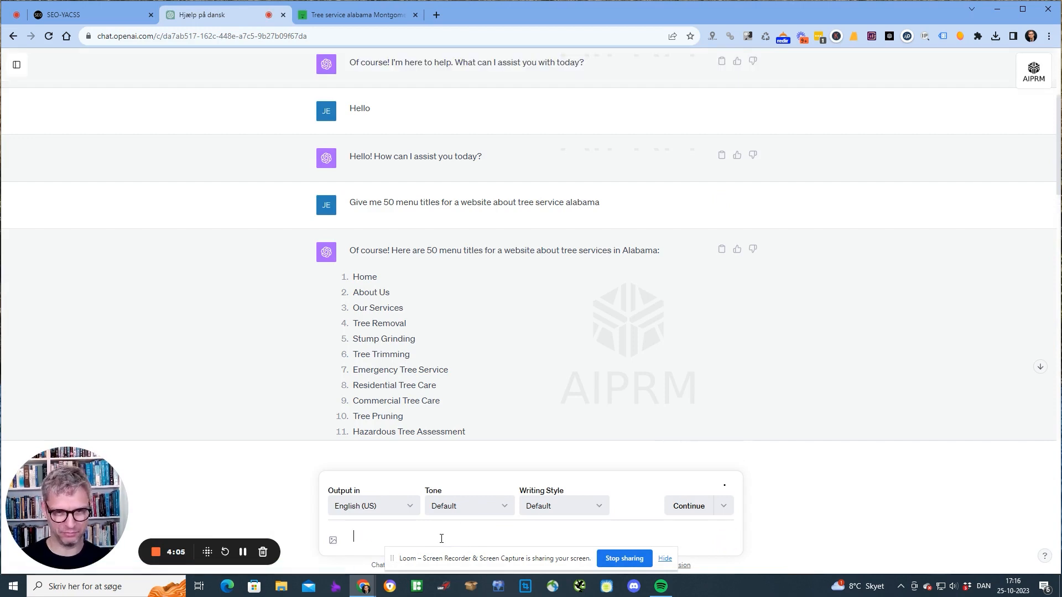
Send ChatGPT the prompt "Please give me 50 menu titles for a website about tree service alabama".
{"action": "type", "text": "Please g"}
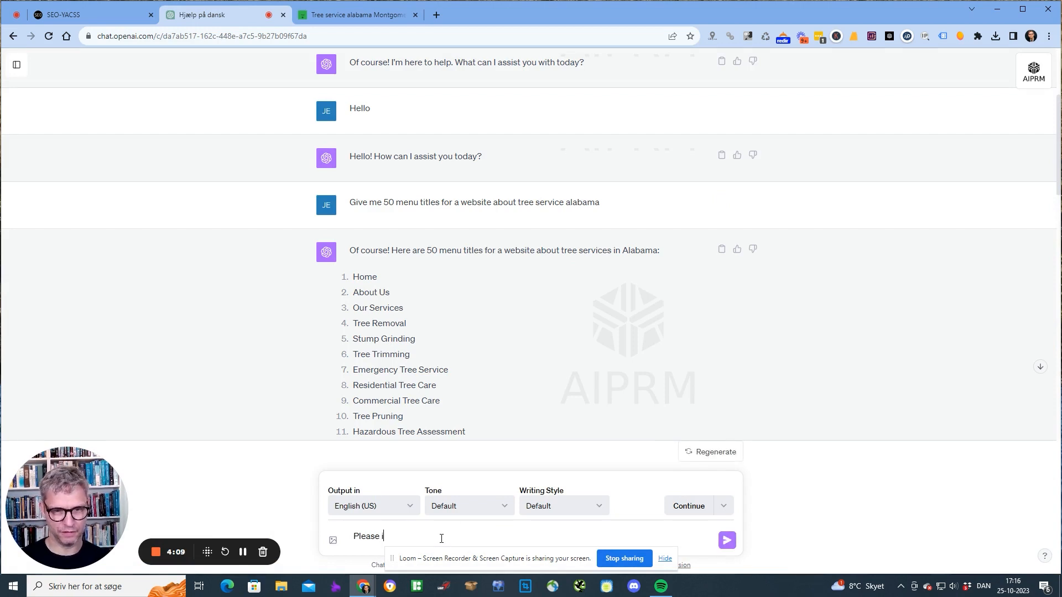
{"action": "type", "text": "ive me 50"}
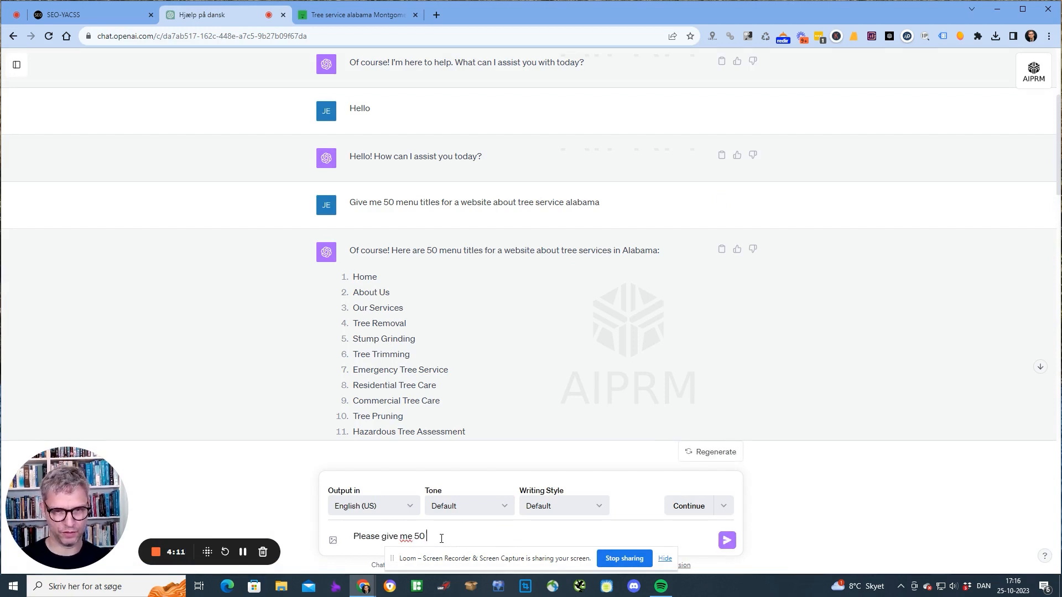
{"action": "type", "text": " menu"}
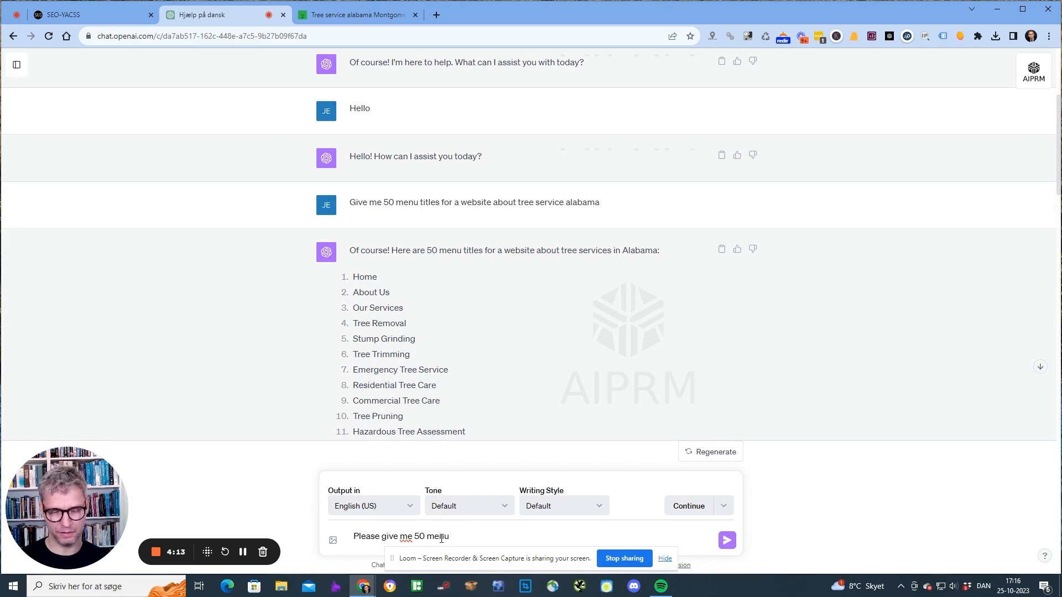
{"action": "type", "text": " titles for a webs"}
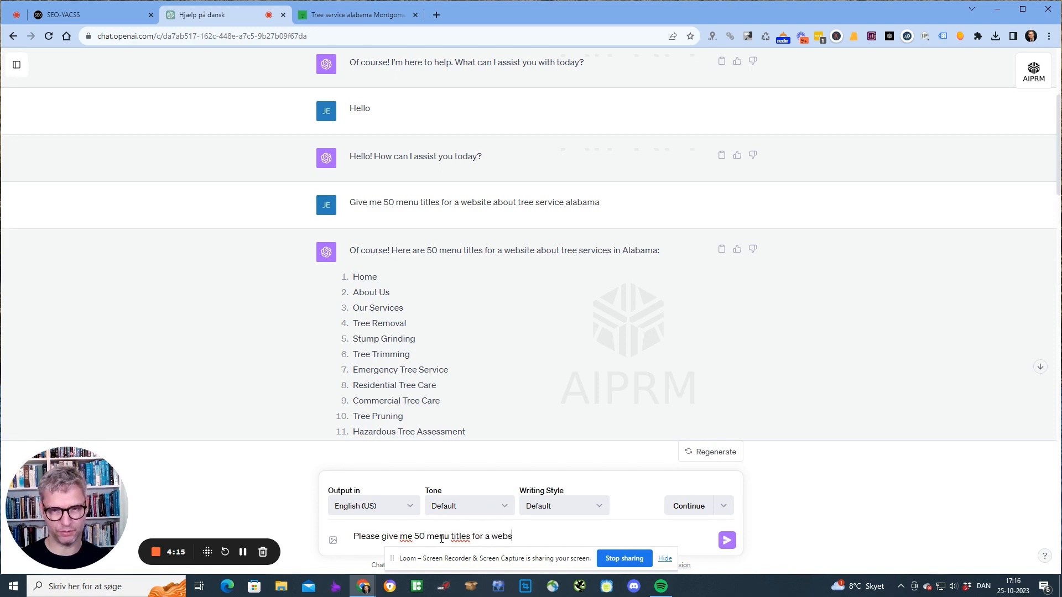
{"action": "type", "text": "ite about"}
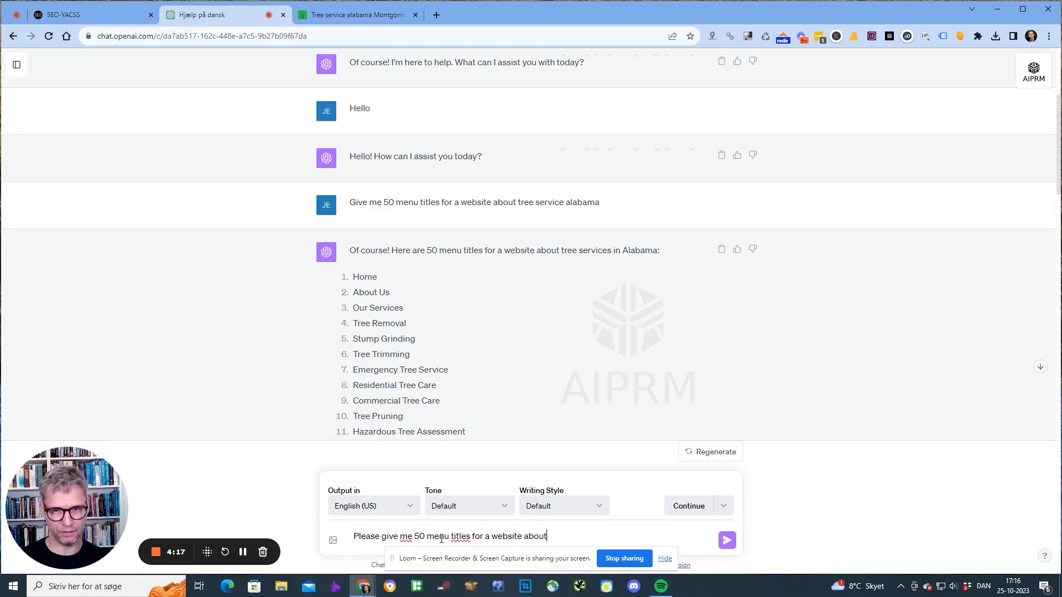
{"action": "type", "text": " tree service alabama"}
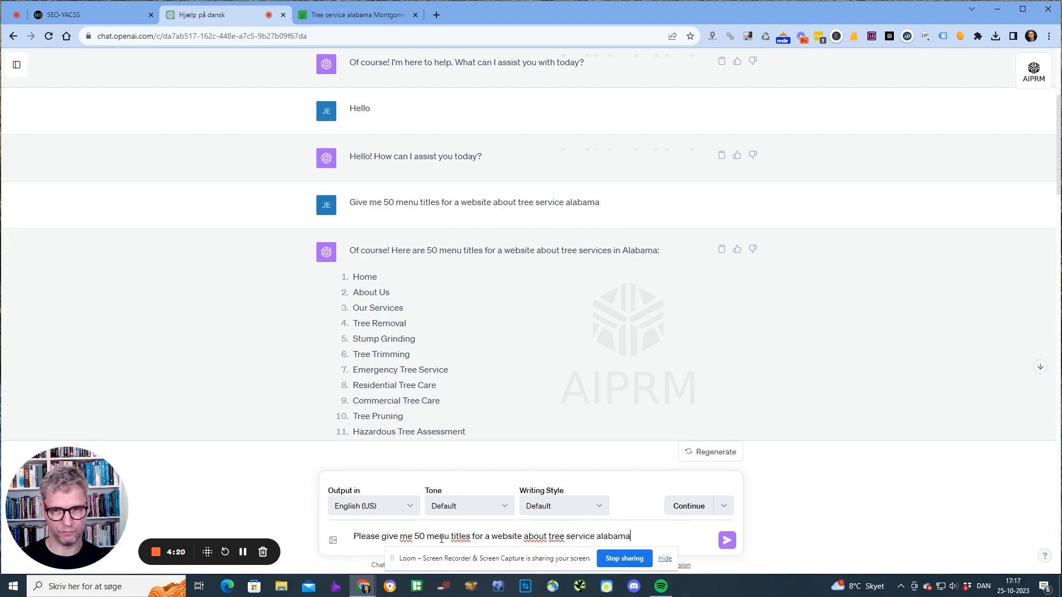
{"action": "key", "text": "Return"}
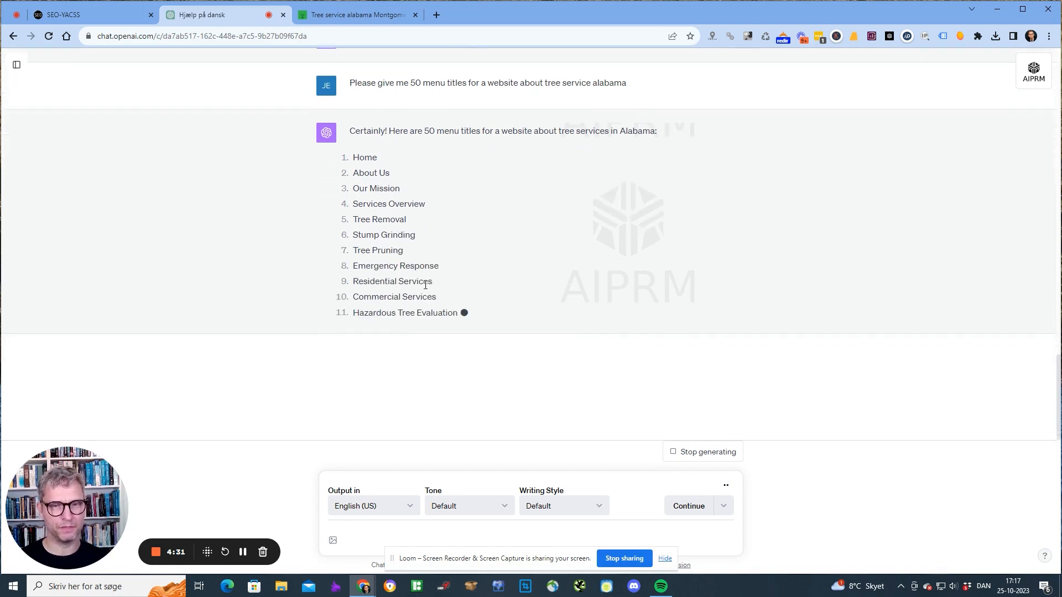
Open a blank Notesblok document and arrange it as a narrow window over the browser's far side, beside the ChatGPT answer.
{"action": "key", "text": "super"}
{"action": "type", "text": "notes"}
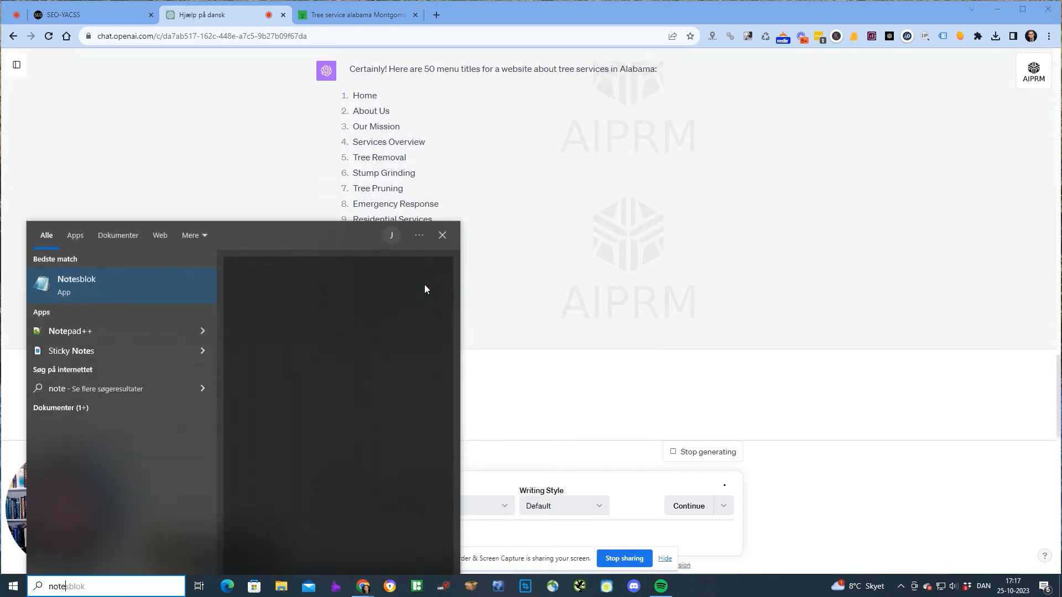
{"action": "key", "text": "Return"}
{"action": "left_click_drag", "start_coordinate": [411, 100], "coordinate": [370, 54]}
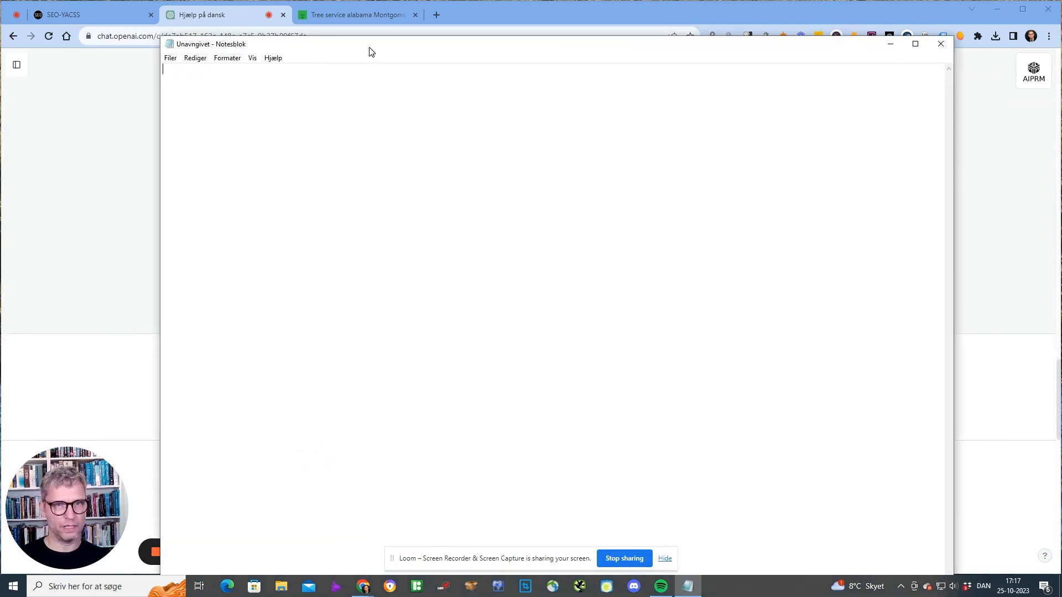
{"action": "left_click_drag", "start_coordinate": [188, 128], "coordinate": [706, 177]}
{"action": "left_click_drag", "start_coordinate": [861, 50], "coordinate": [935, 46]}
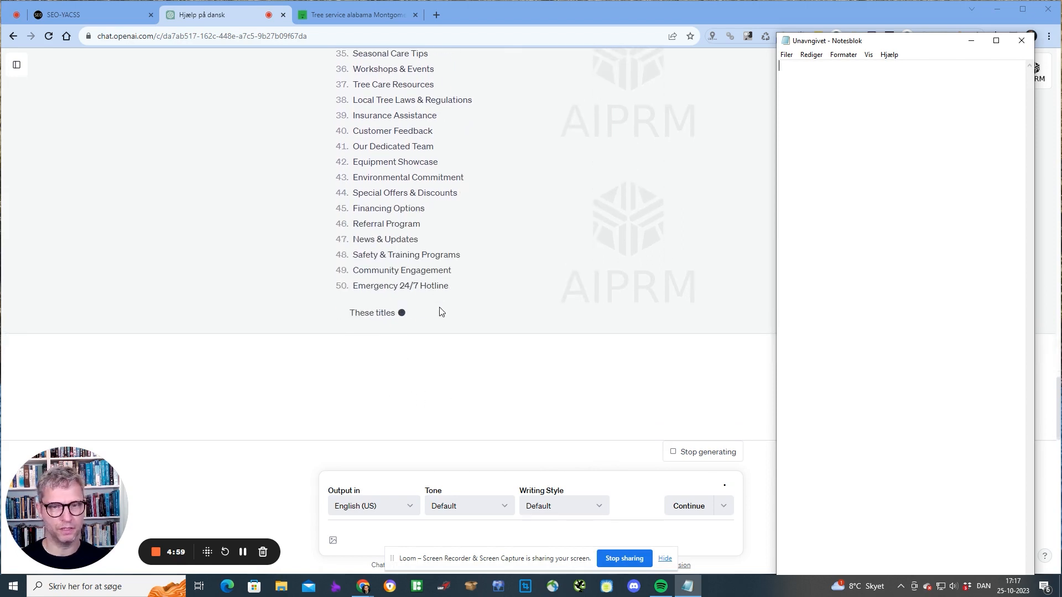
Copy all 50 menu titles from the ChatGPT answer, Home through Emergency 24/7 Hotline, into the blank Notesblok document.
{"action": "scroll", "coordinate": [462, 351], "scroll_direction": "up", "scroll_amount": 5}
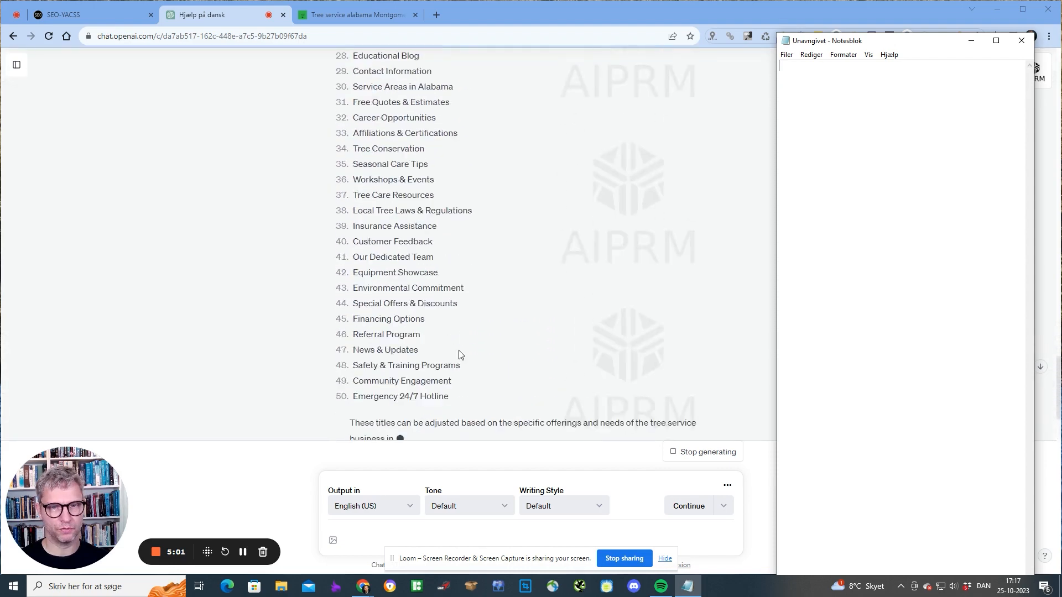
{"action": "scroll", "coordinate": [451, 380], "scroll_direction": "up", "scroll_amount": 10}
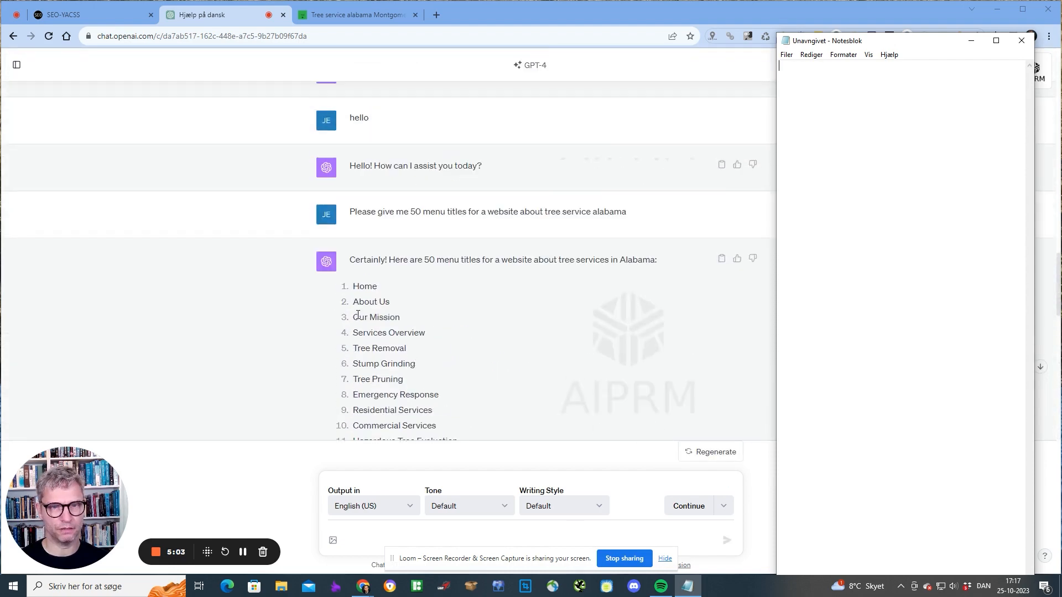
{"action": "left_click_drag", "start_coordinate": [352, 287], "coordinate": [455, 277]}
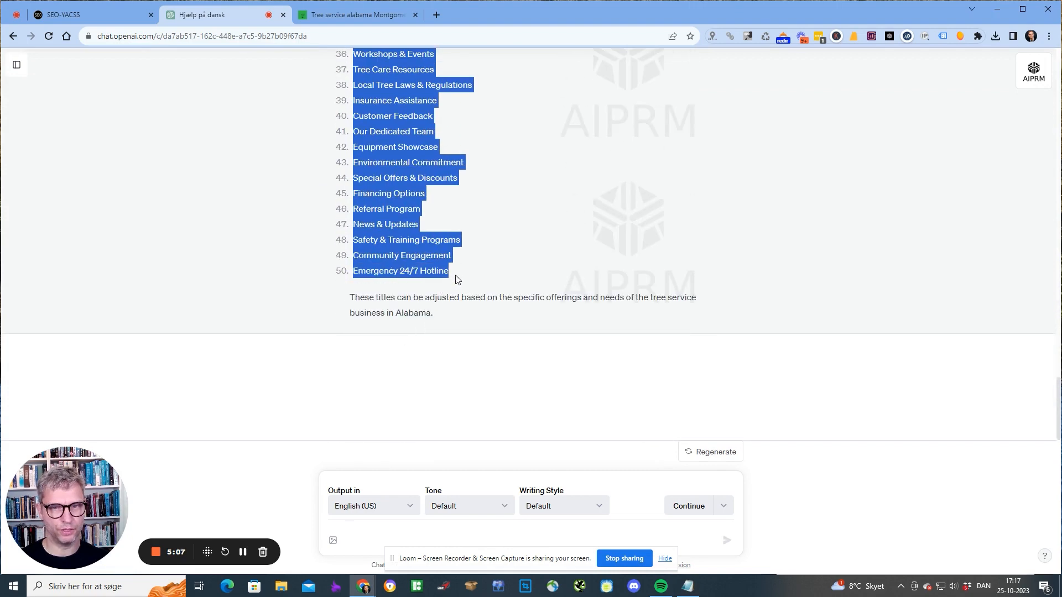
{"action": "right_click", "coordinate": [375, 252]}
{"action": "left_click", "coordinate": [407, 254]}
{"action": "key", "text": "alt+Tab"}
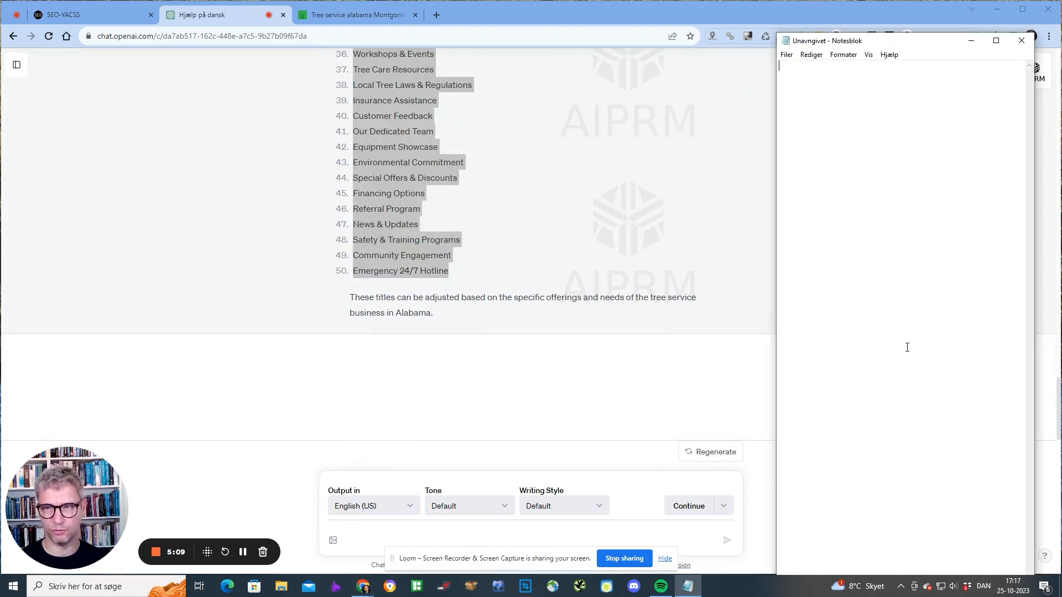
{"action": "key", "text": "ctrl+v"}
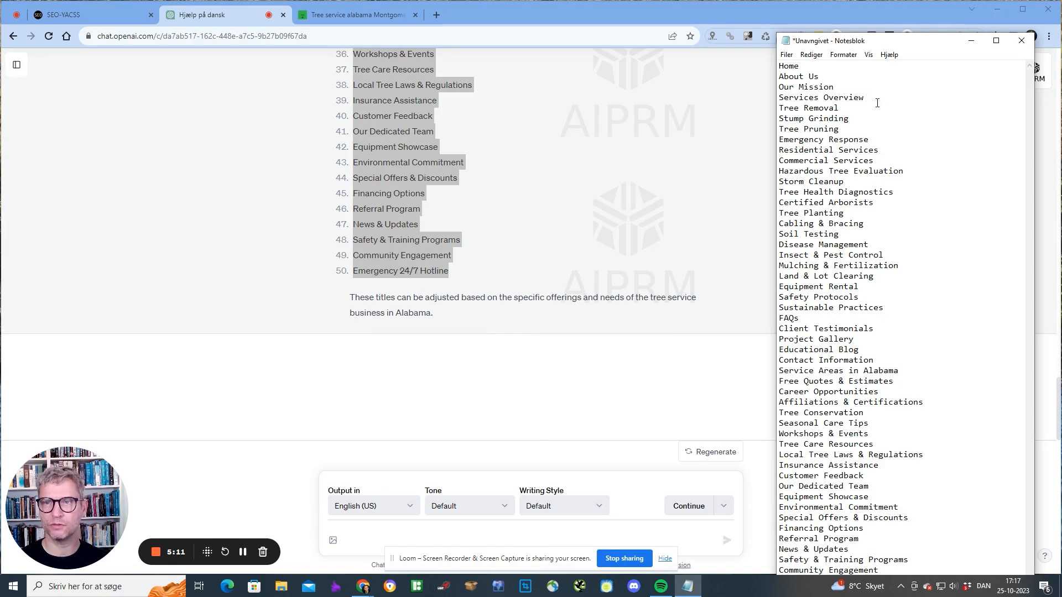
Delete the titles from Home through Services Overview and from Special Offers & Discounts through Emergency 24/7 Hotline.
{"action": "left_click_drag", "start_coordinate": [877, 103], "coordinate": [711, 45]}
{"action": "key", "text": "BackSpace"}
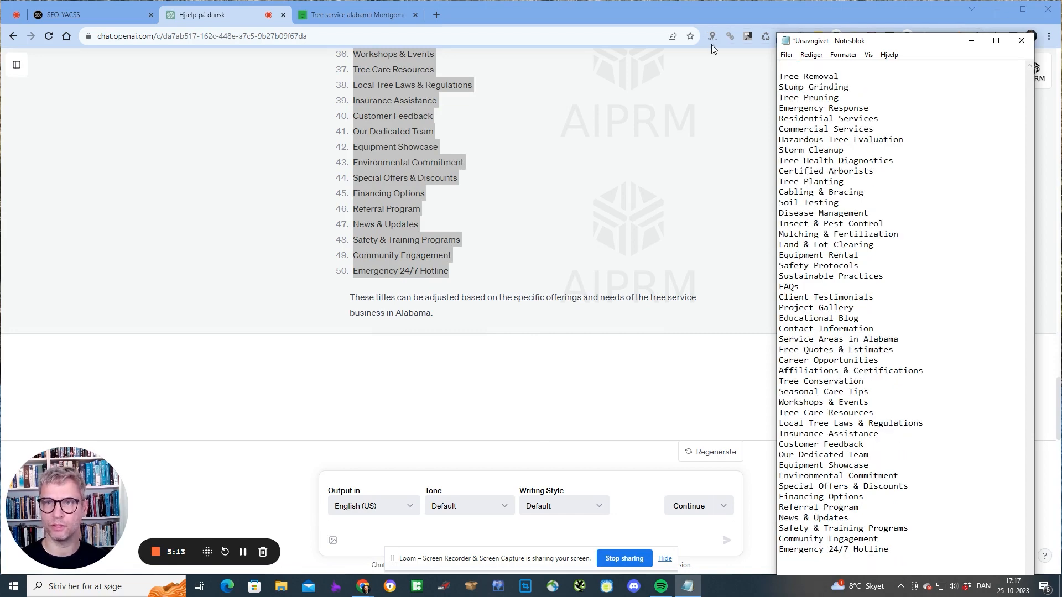
{"action": "key", "text": "Delete"}
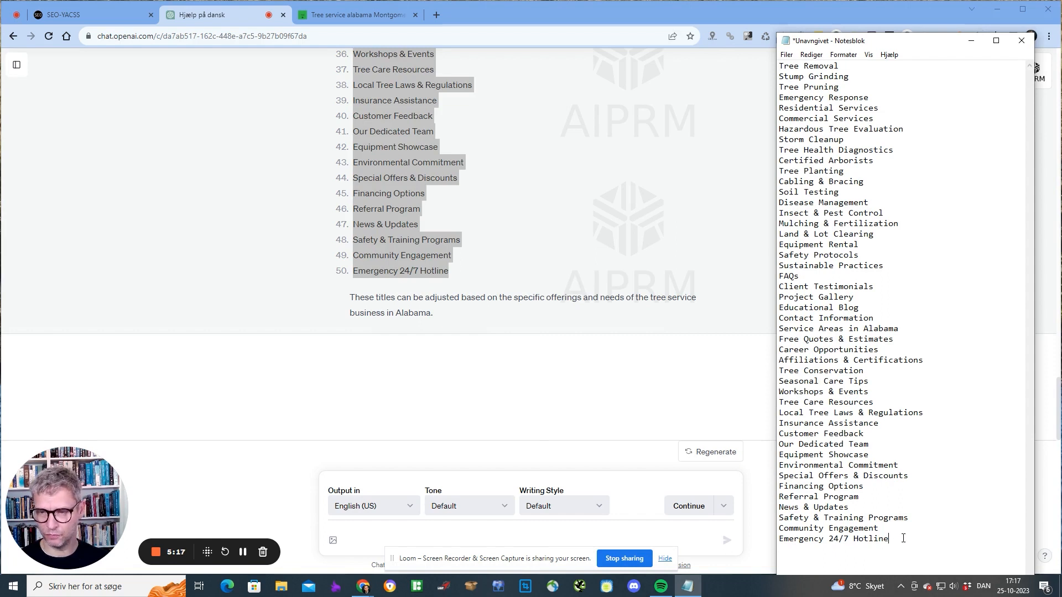
{"action": "left_click_drag", "start_coordinate": [887, 539], "coordinate": [777, 476]}
{"action": "key", "text": "Delete"}
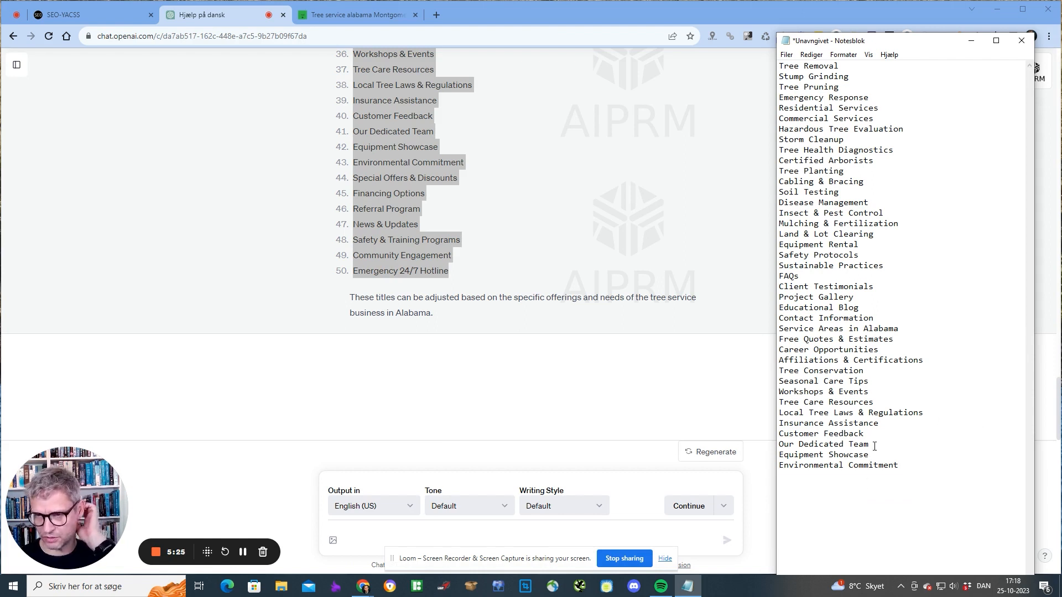
Remove the Insurance Assistance, Customer Feedback and Our Dedicated Team titles, including the empty line they leave.
{"action": "left_click_drag", "start_coordinate": [875, 444], "coordinate": [770, 428]}
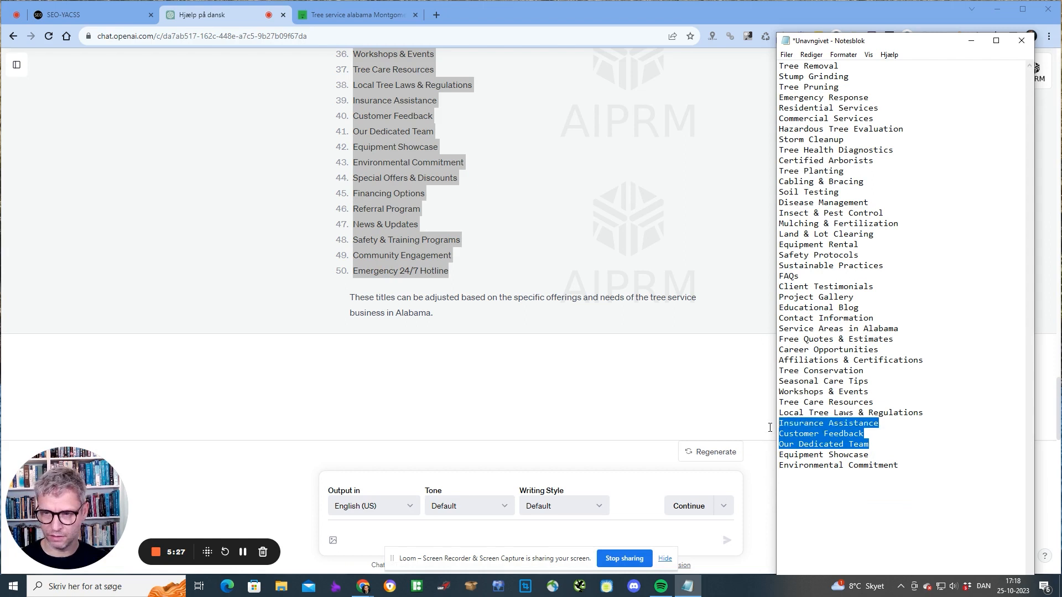
{"action": "key", "text": "Delete"}
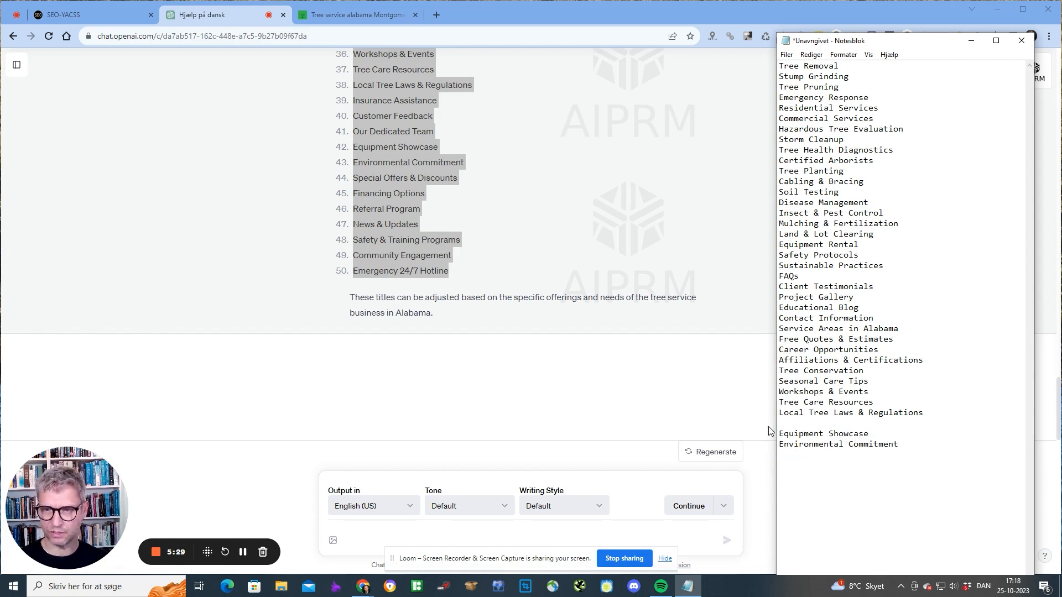
{"action": "key", "text": "BackSpace"}
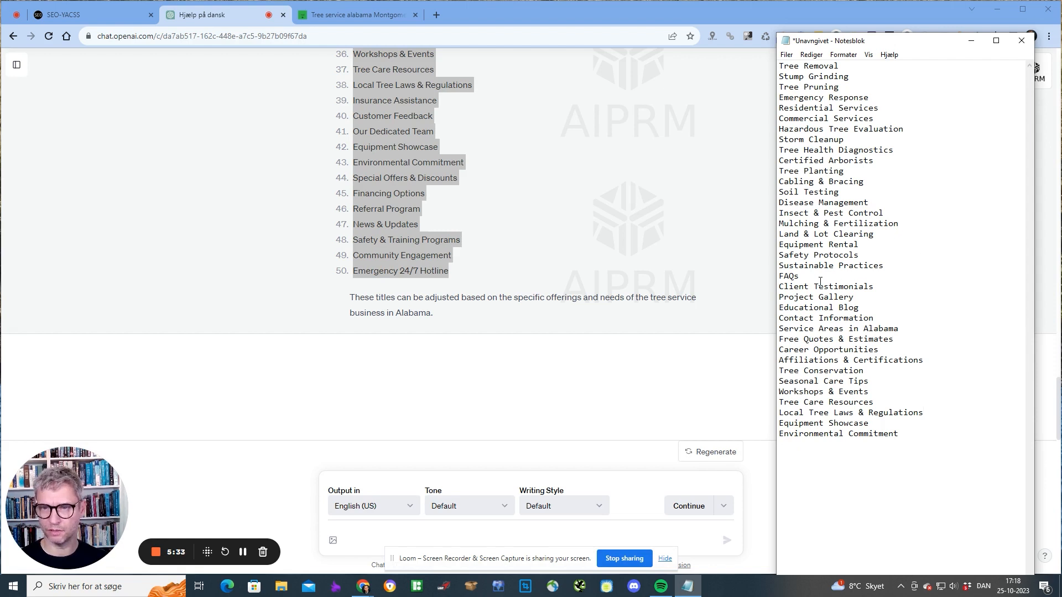
Remove the FAQs and Client Testimonials titles together with their leftover blank line.
{"action": "left_click_drag", "start_coordinate": [820, 283], "coordinate": [695, 267]}
{"action": "left_click", "coordinate": [853, 286]}
{"action": "left_click_drag", "start_coordinate": [890, 285], "coordinate": [772, 277]}
{"action": "key", "text": "Delete"}
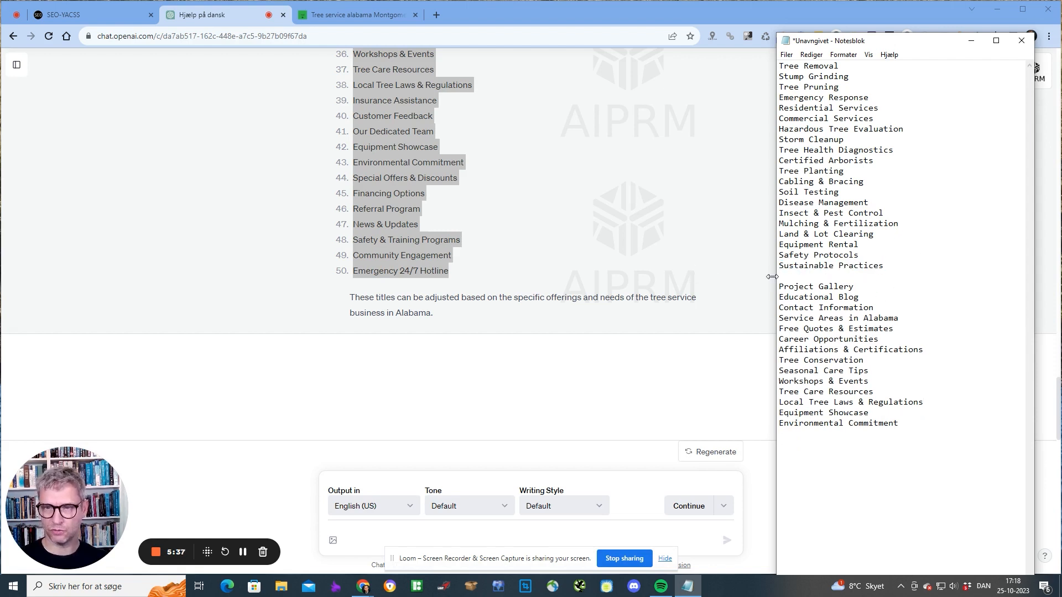
{"action": "key", "text": "BackSpace"}
Delete the Sustainable Practices, Project Gallery, Educational Blog and Contact Information titles from the list.
{"action": "key", "text": "shift+Down"}
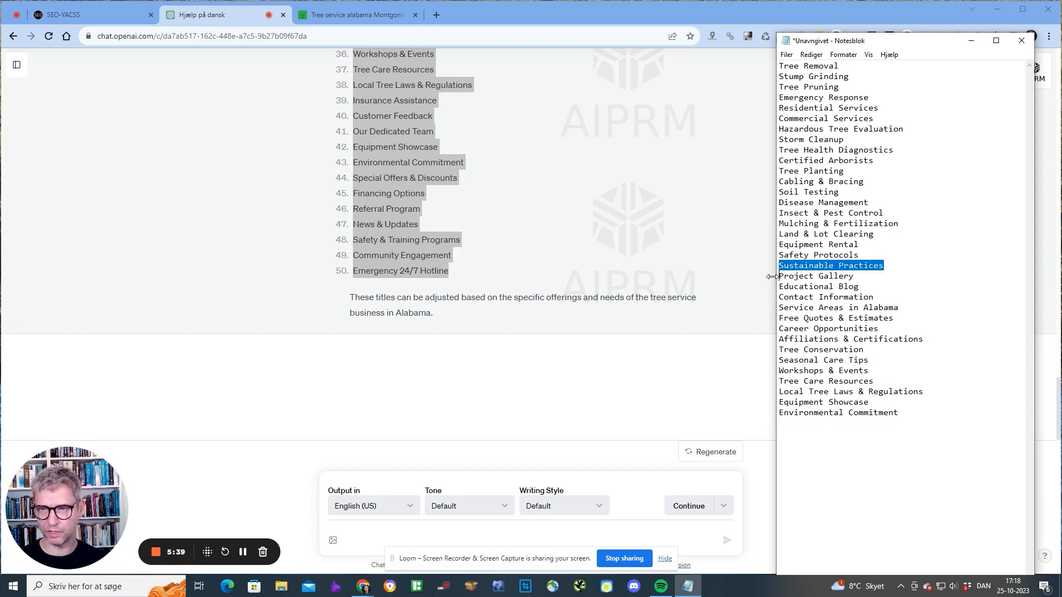
{"action": "key", "text": "Delete"}
{"action": "key", "text": "shift+Down"}
{"action": "key", "text": "shift+Down"}
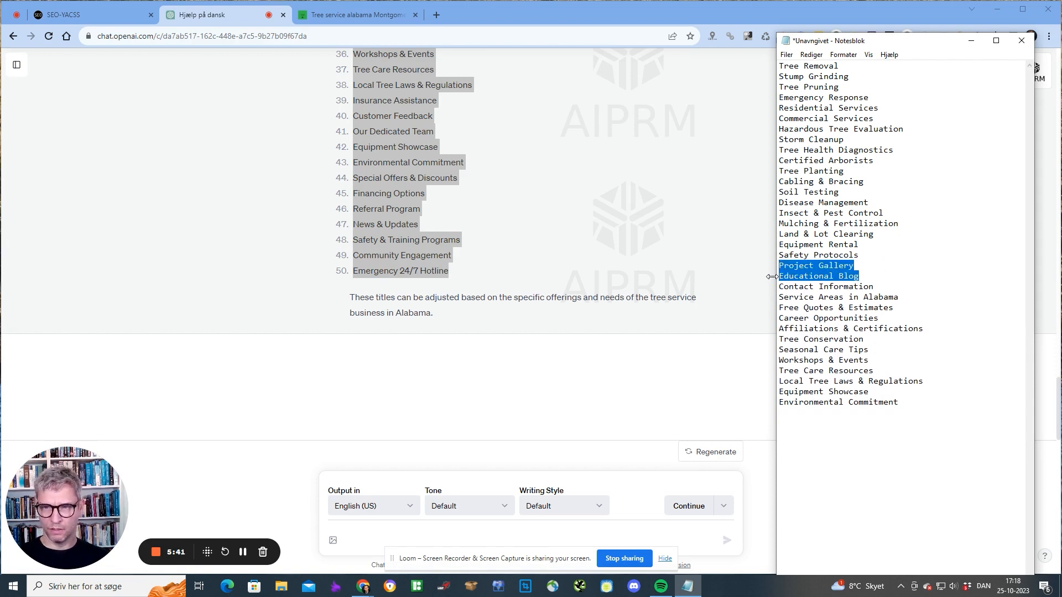
{"action": "key", "text": "shift+Down"}
{"action": "key", "text": "Delete"}
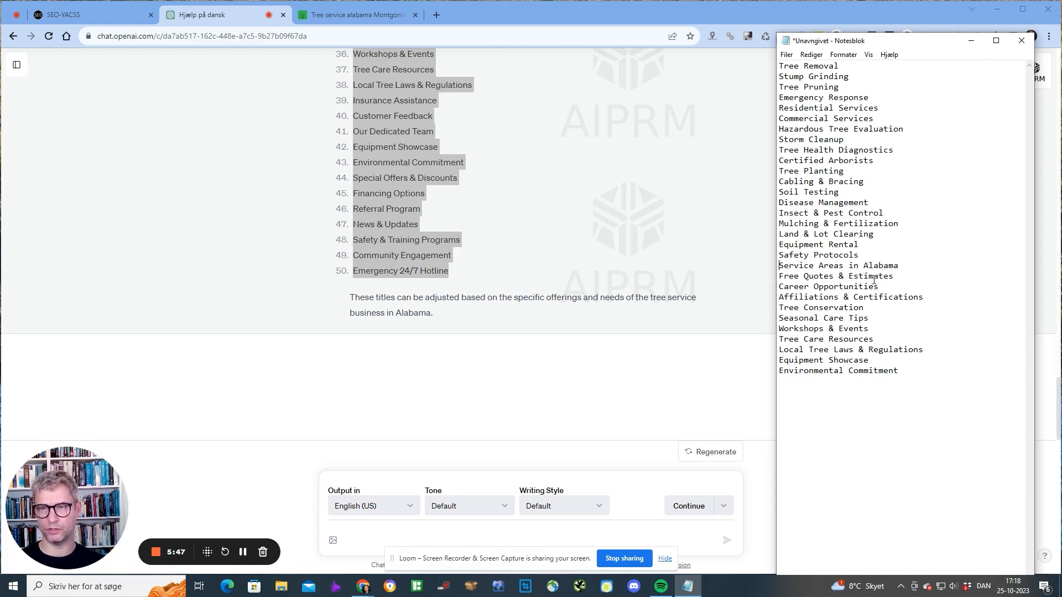
Delete the Career Opportunities and Affiliations & Certifications titles without leaving blank lines.
{"action": "left_click_drag", "start_coordinate": [879, 287], "coordinate": [779, 286]}
{"action": "key", "text": "Delete"}
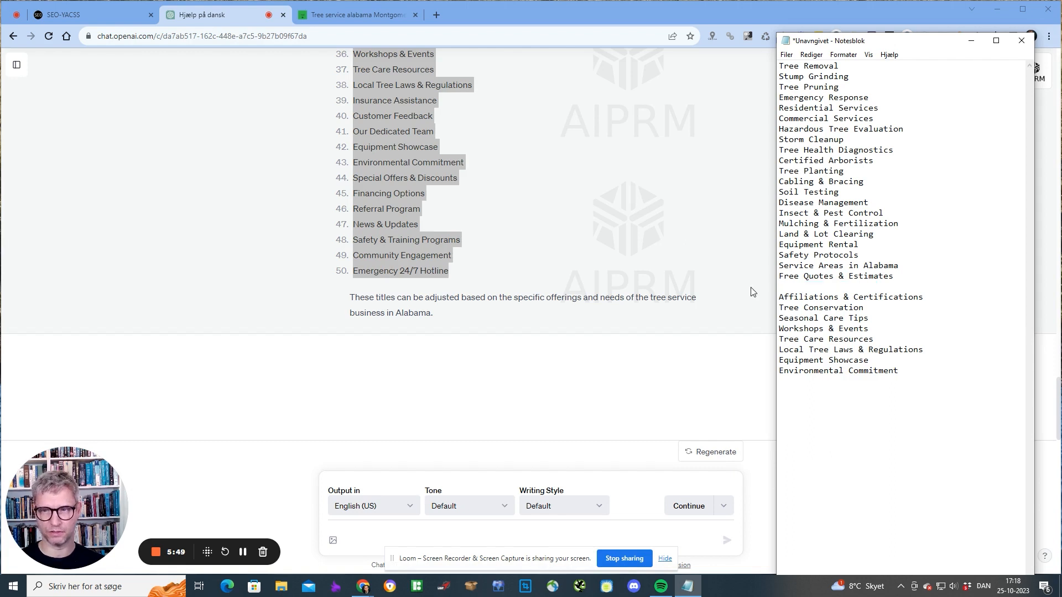
{"action": "key", "text": "Delete"}
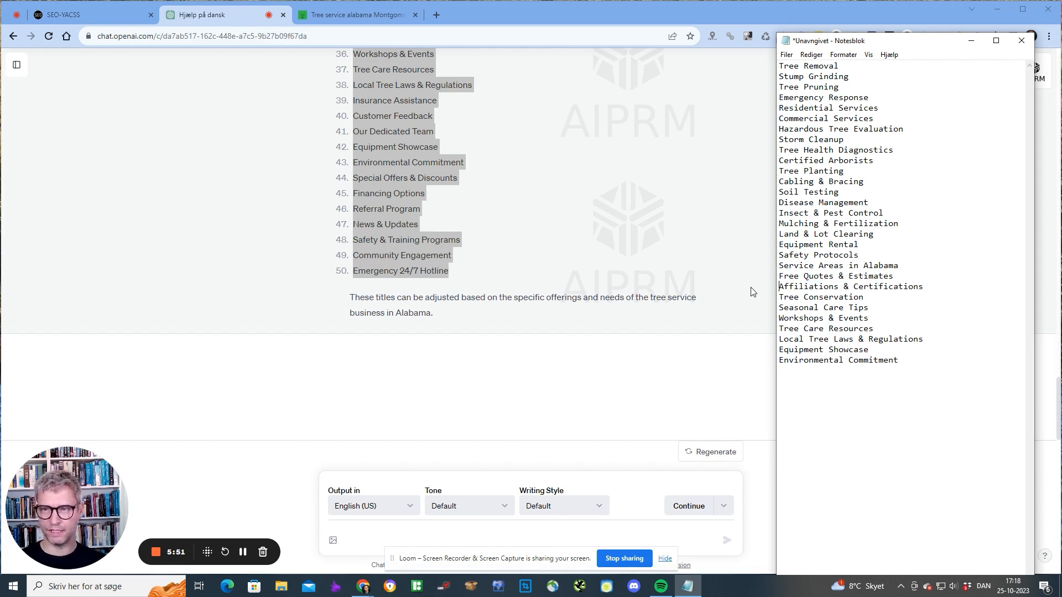
{"action": "key", "text": "shift+End"}
{"action": "key", "text": "Delete"}
{"action": "key", "text": "Delete"}
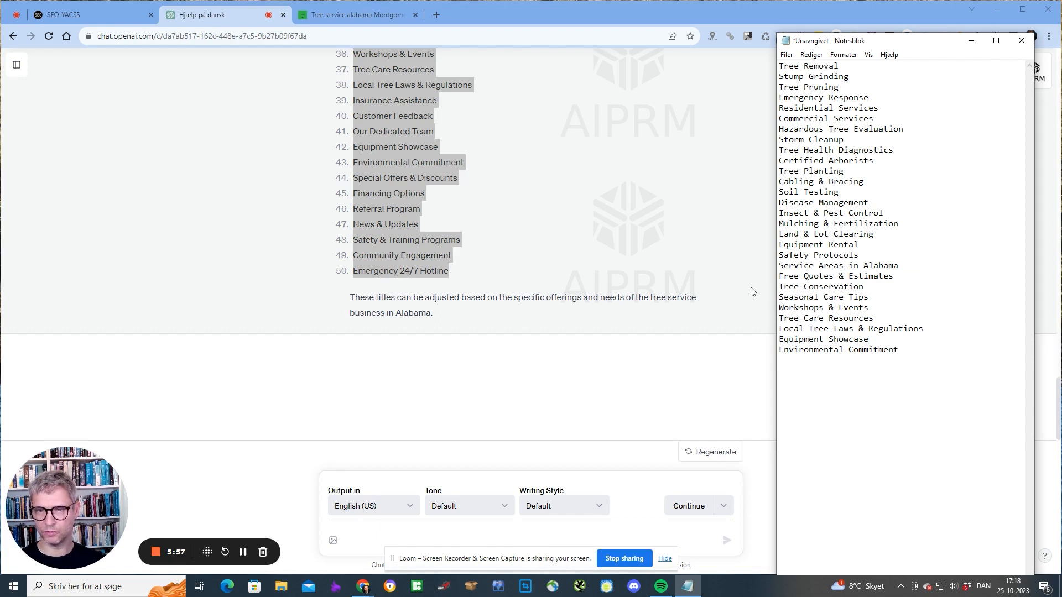
Append "alabama tree service" to the Environmental Commitment and Equipment Showcase titles at the end of the list.
{"action": "key", "text": "shift+Down"}
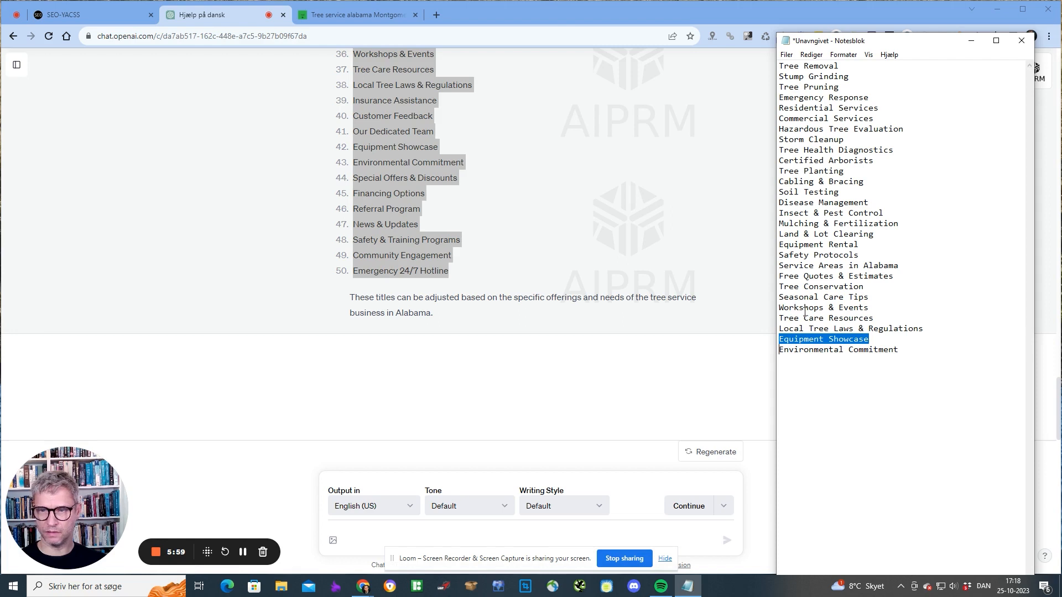
{"action": "key", "text": "shift+End"}
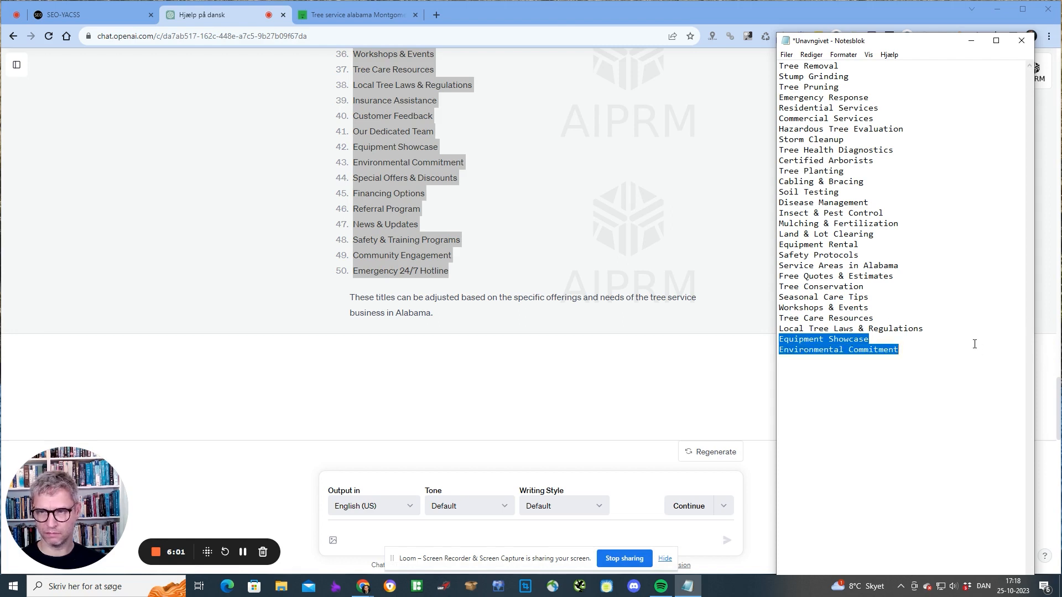
{"action": "left_click", "coordinate": [975, 344]}
{"action": "type", "text": "alabam"}
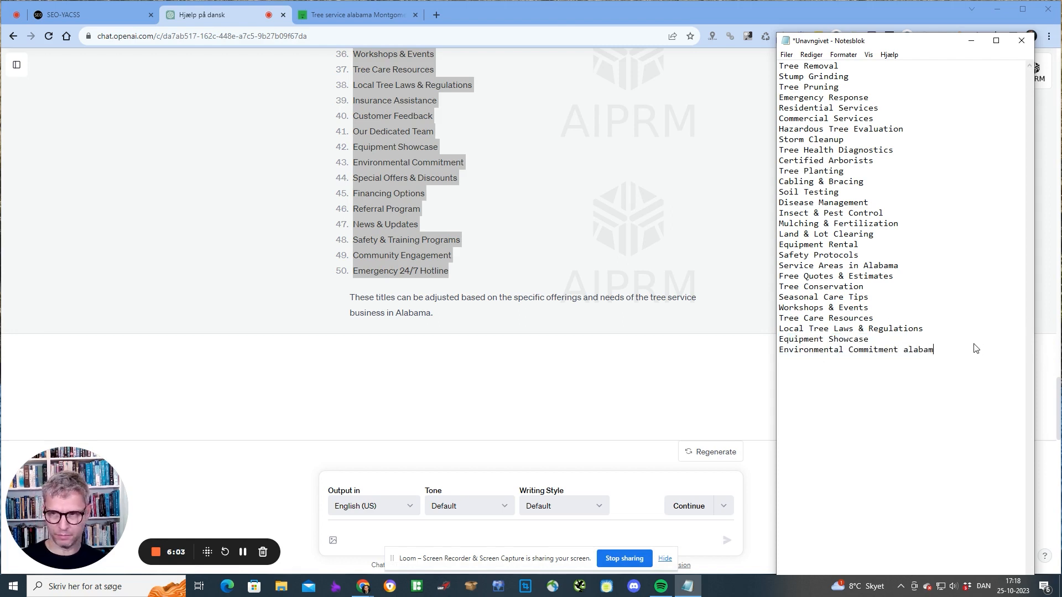
{"action": "type", "text": "a tree service"}
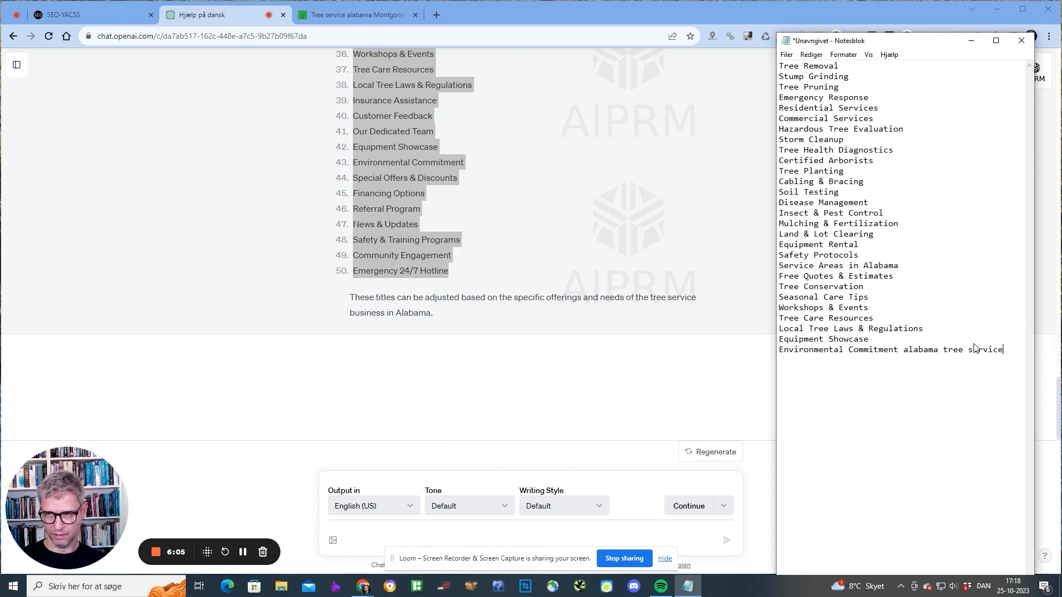
{"action": "key", "text": "Up"}
{"action": "type", "text": "alabam"}
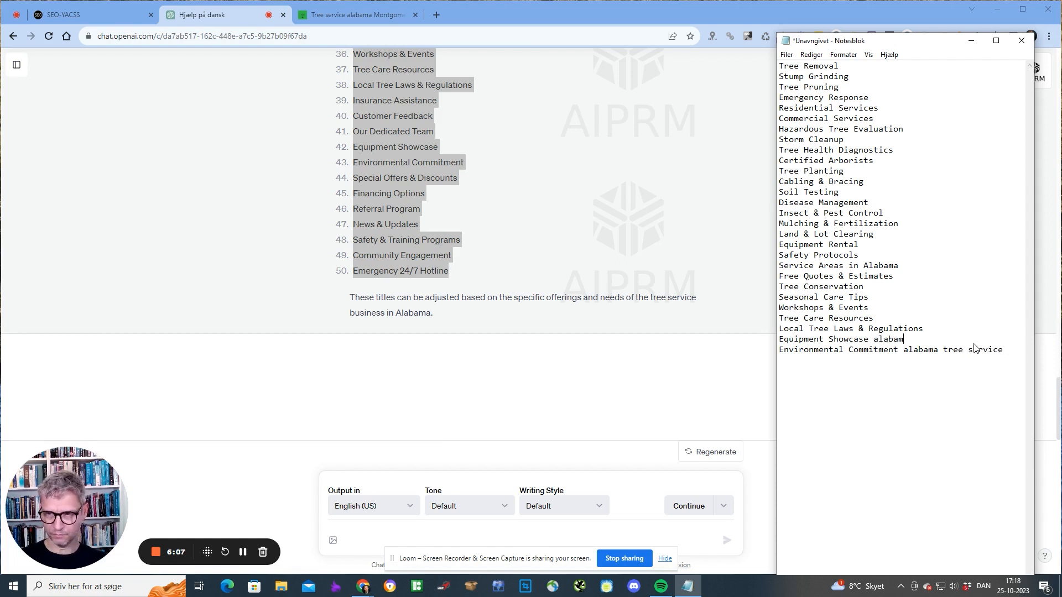
{"action": "type", "text": "a tree s"}
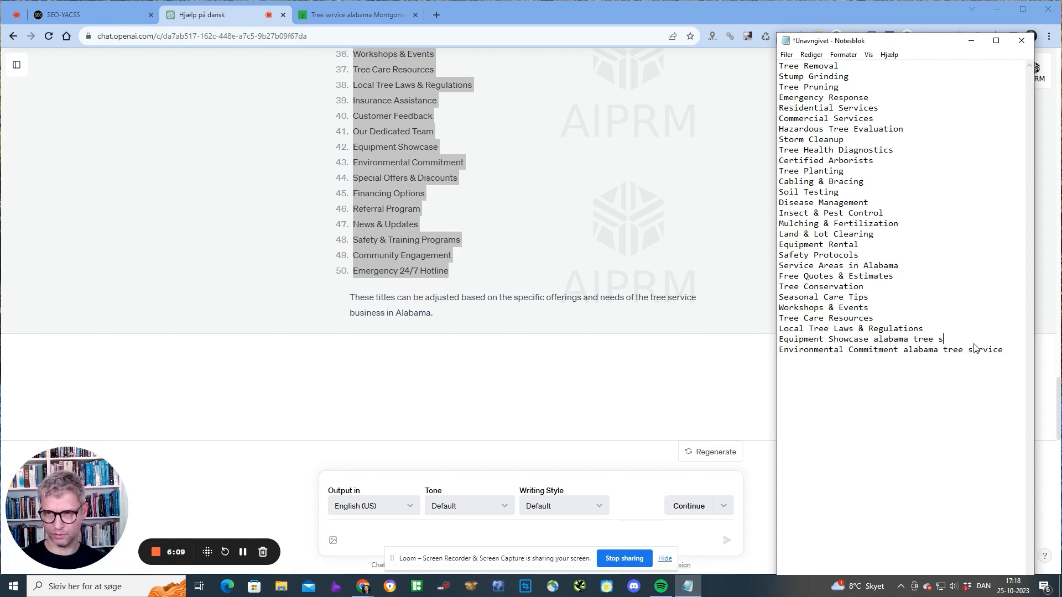
{"action": "type", "text": "ervice"}
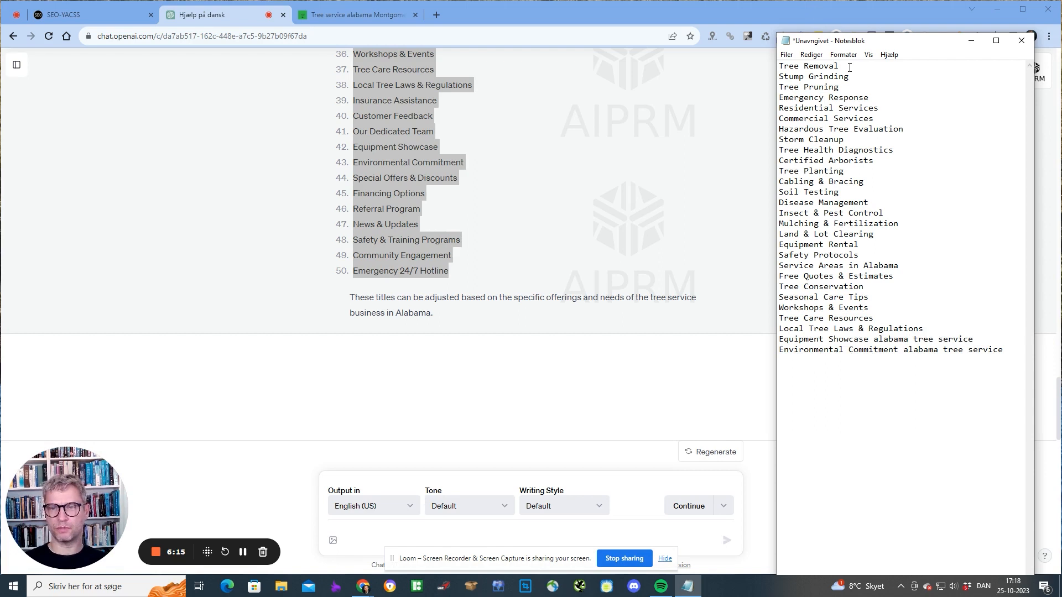
Insert a new first line above Tree Removal reading "alabama tree service".
{"action": "key", "text": "Return"}
{"action": "key", "text": "Up"}
{"action": "type", "text": "alab"}
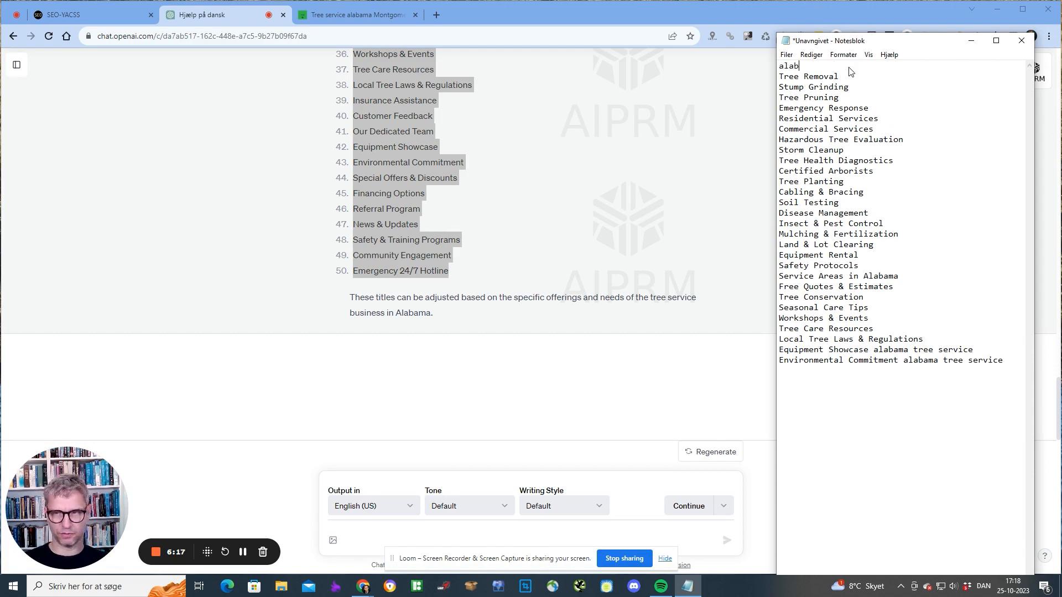
{"action": "type", "text": "ama tree service"}
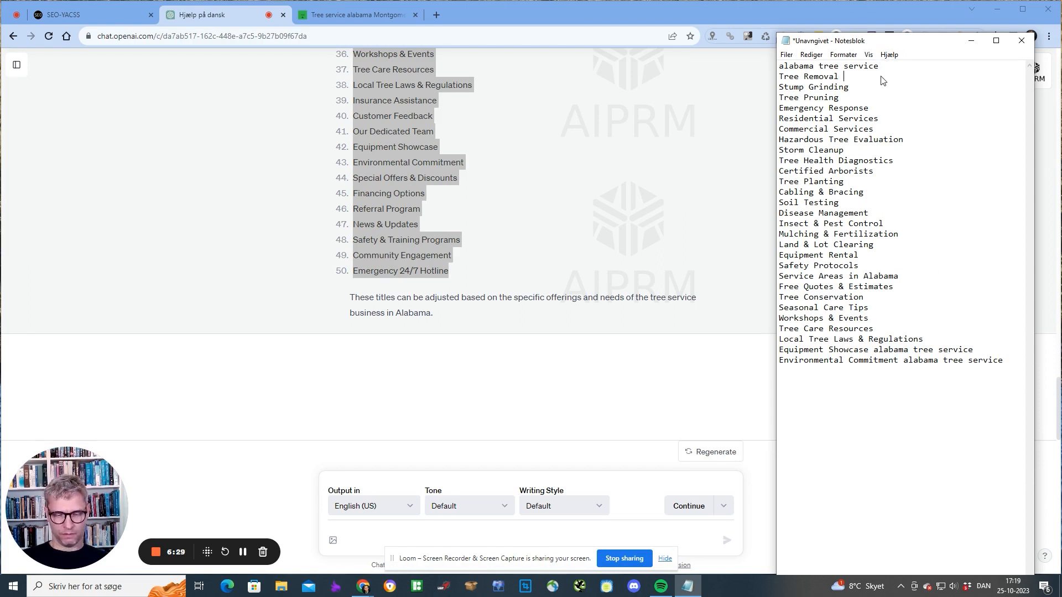
Append "alabama" to Tree Removal, Stump Grinding and Tree Pruning, and "alabama tree service" to Emergency Response.
{"action": "type", "text": "alabama"}
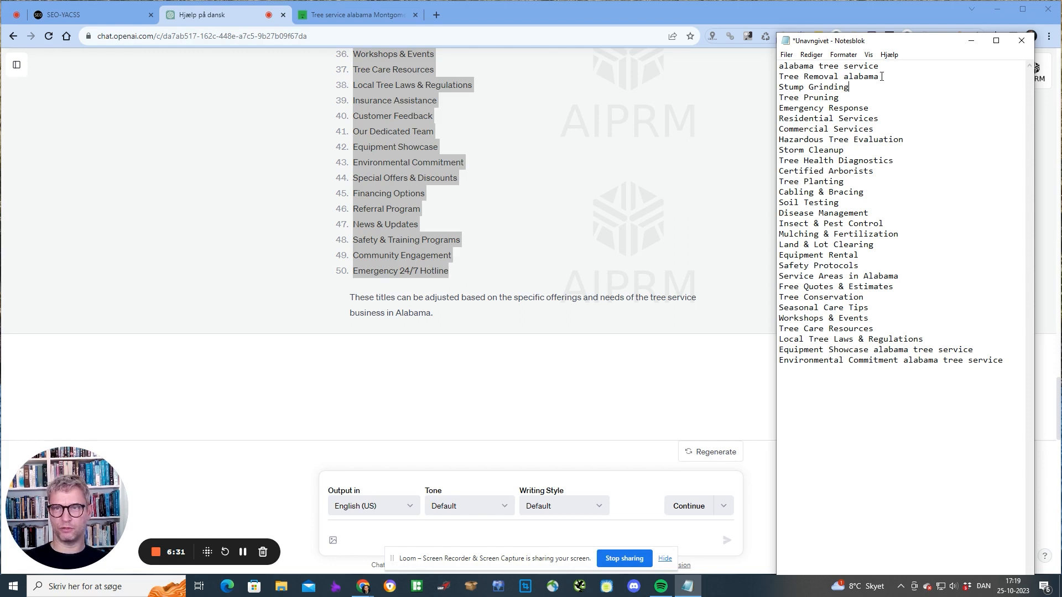
{"action": "key", "text": "Down"}
{"action": "type", "text": "alabama"}
{"action": "key", "text": "Down"}
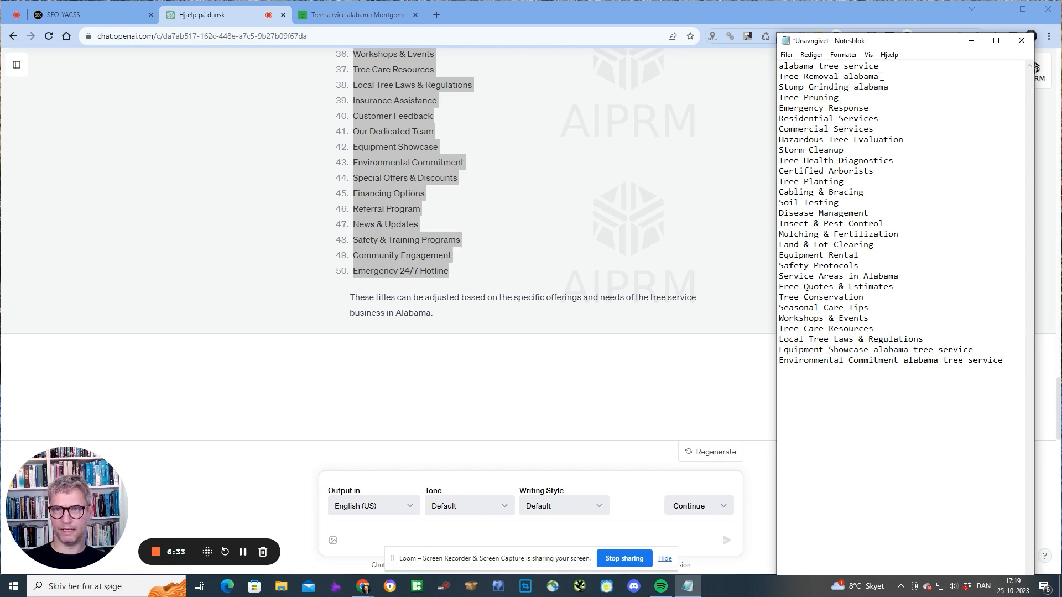
{"action": "type", "text": "alabam"}
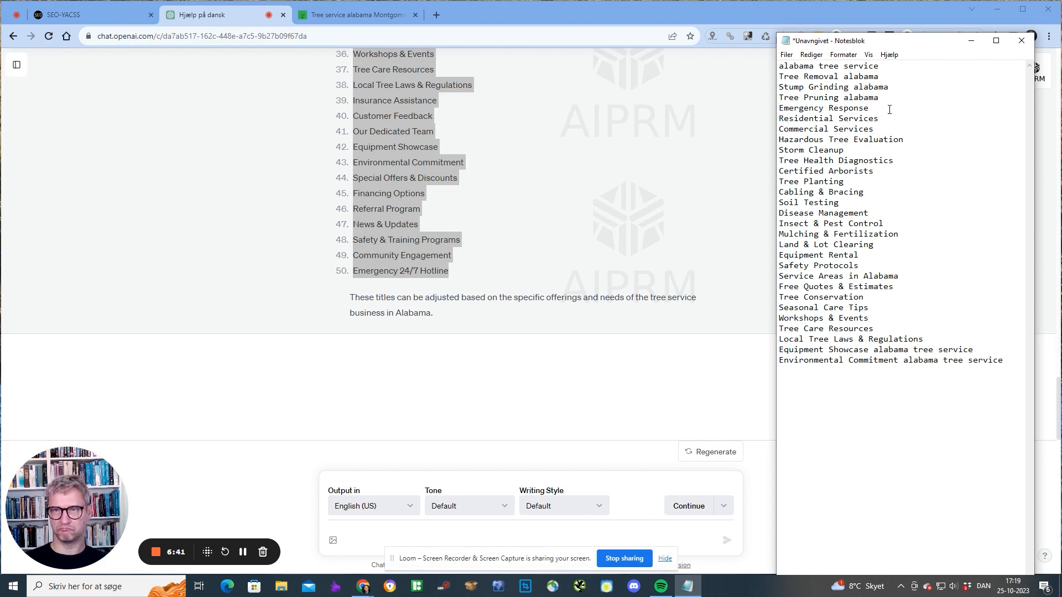
{"action": "type", "text": "alabama t"}
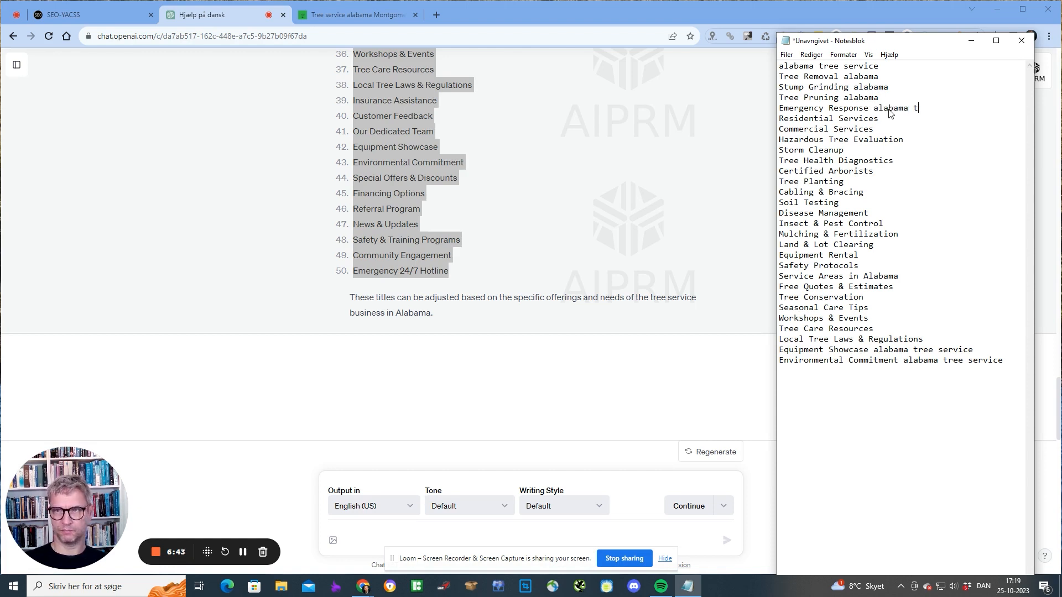
{"action": "type", "text": "ree service"}
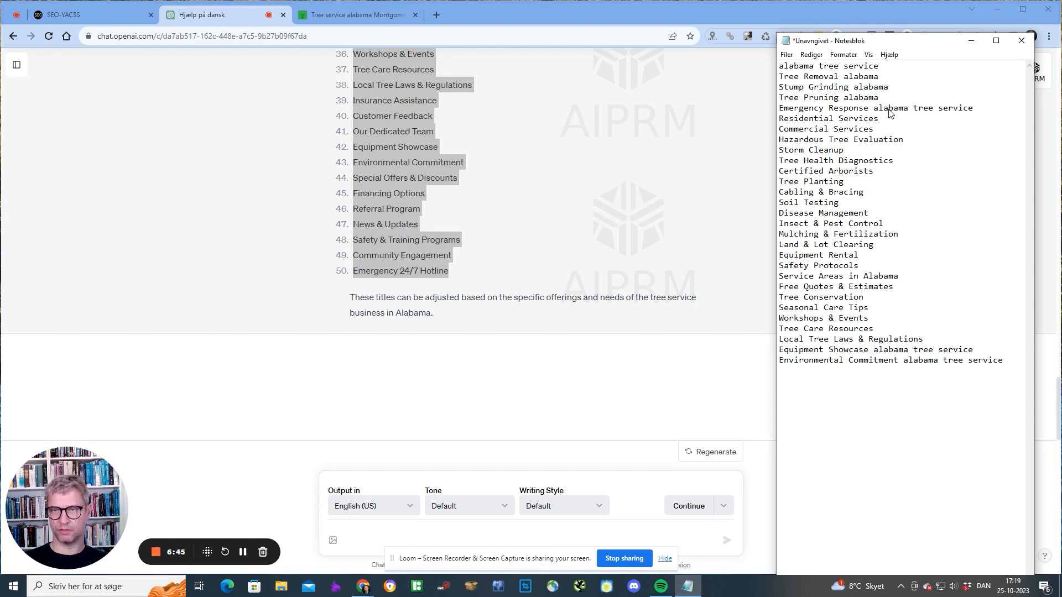
Save the cleaned title list in Downloads as a text file named "menu item titles alabama".
{"action": "key", "text": "ctrl+a"}
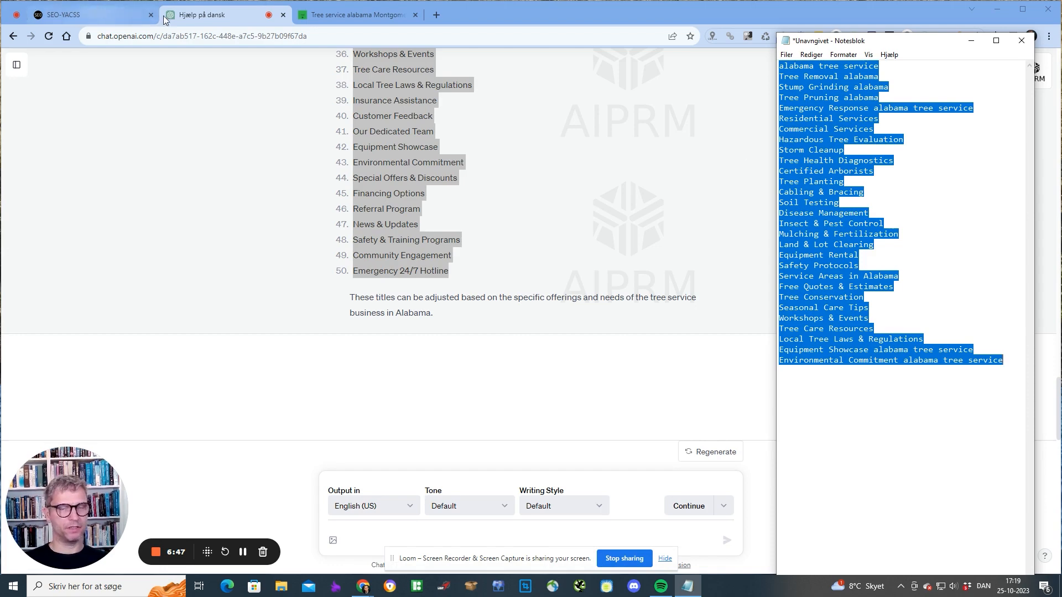
{"action": "key", "text": "ctrl+s"}
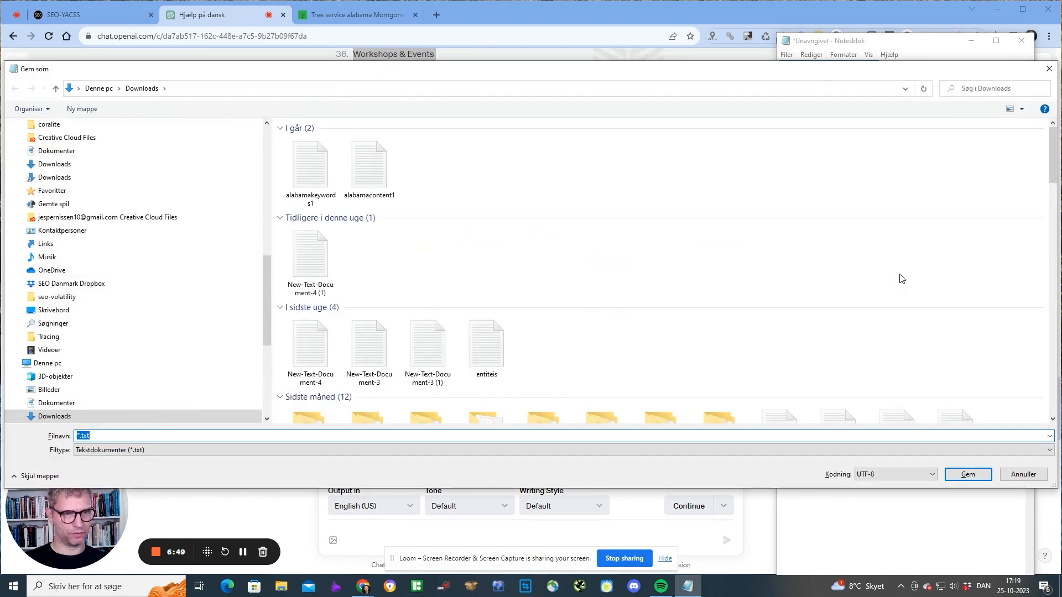
{"action": "type", "text": "menu item titles"}
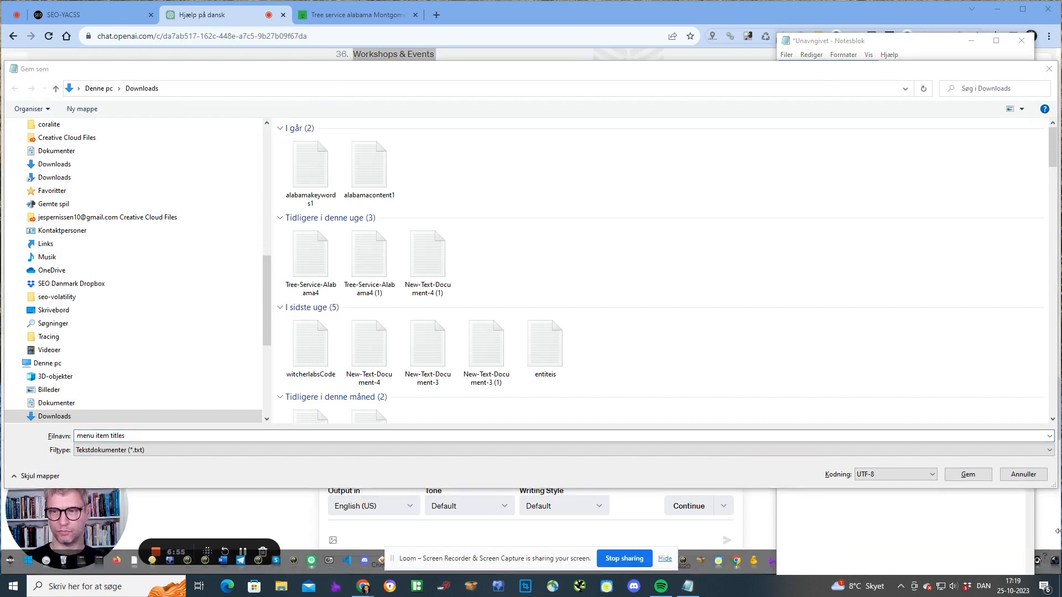
{"action": "left_click", "coordinate": [315, 474]}
{"action": "key", "text": "Right"}
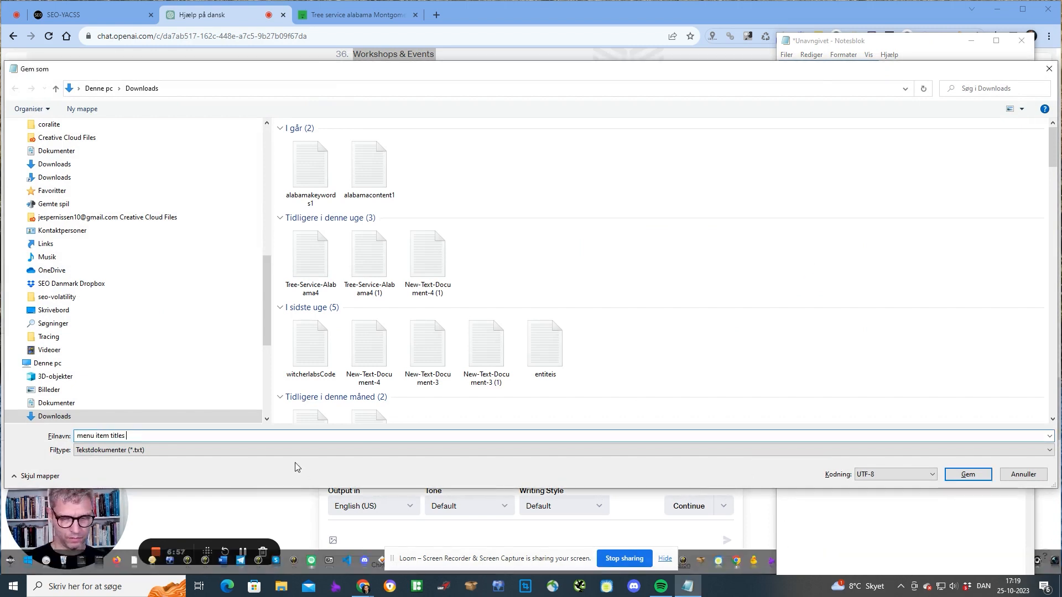
{"action": "type", "text": "alabamnaa"}
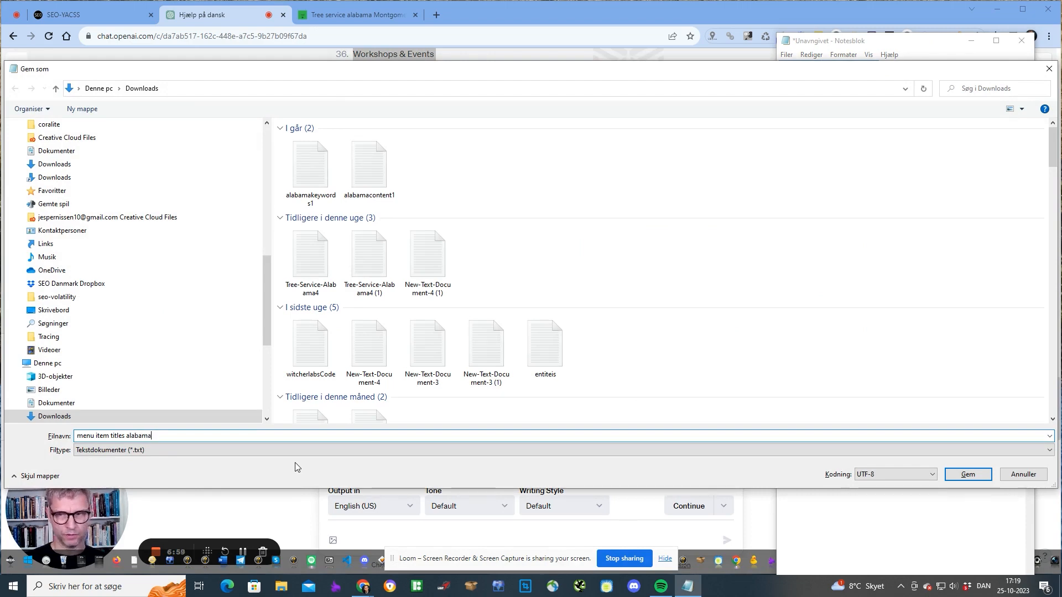
{"action": "key", "text": "Return"}
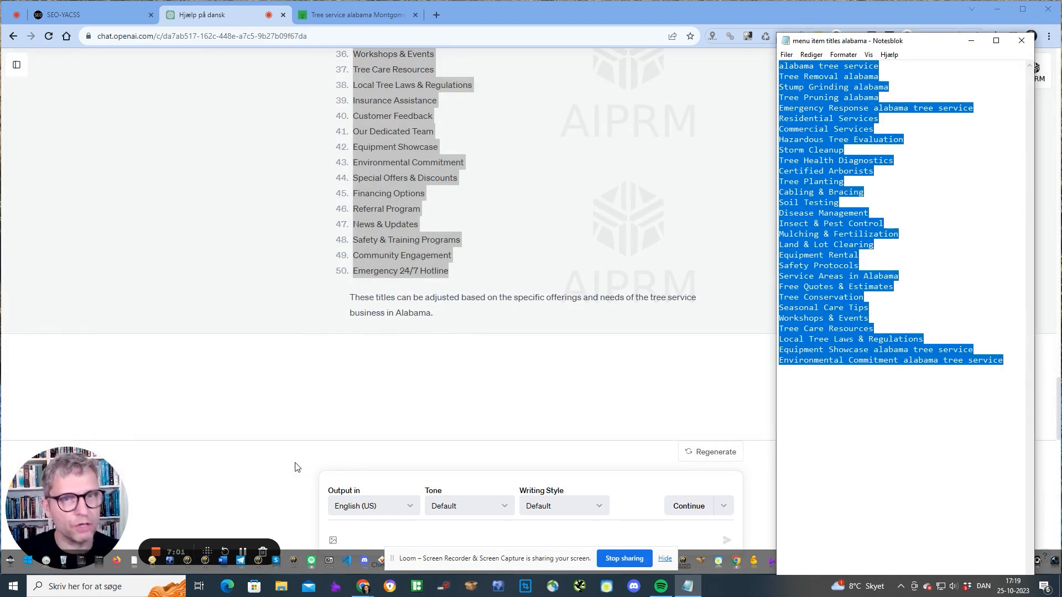
Switch to the SEO YACSS site and open its AI Content Generator.
{"action": "left_click", "coordinate": [32, 16]}
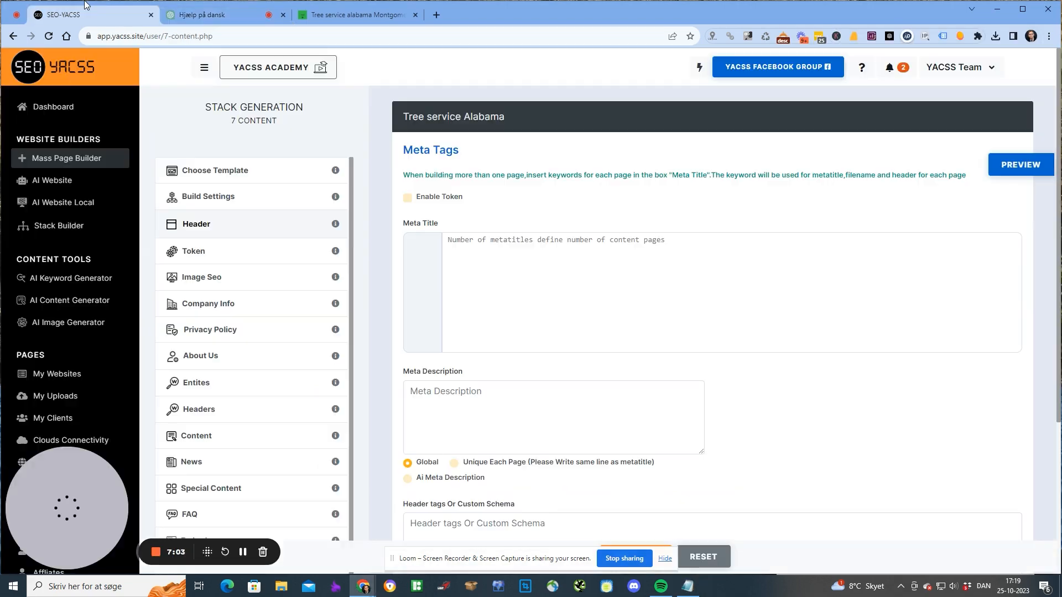
{"action": "scroll", "coordinate": [112, 377], "scroll_direction": "down", "scroll_amount": 2}
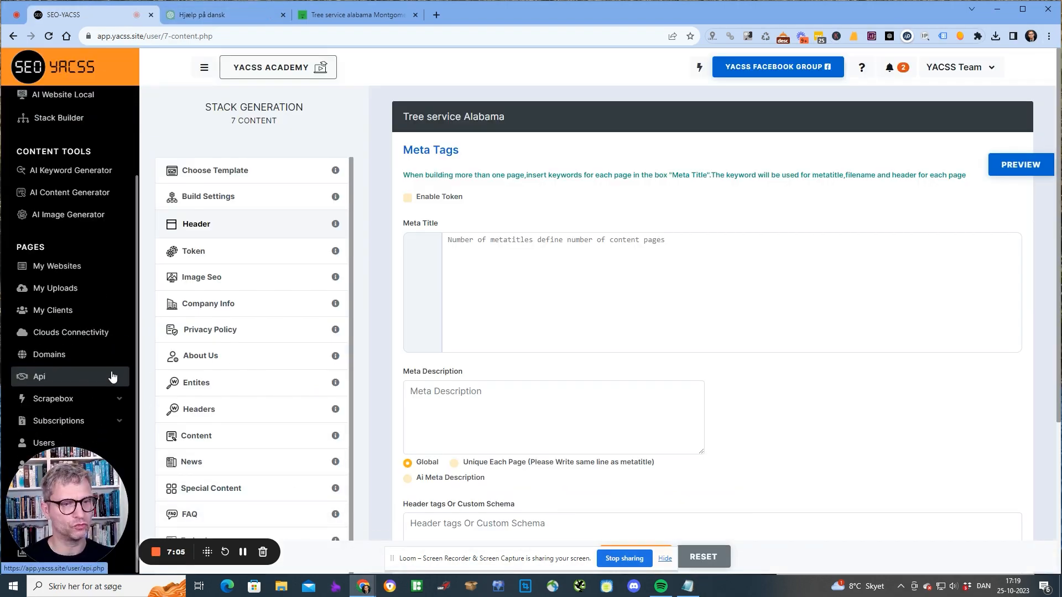
{"action": "scroll", "coordinate": [109, 374], "scroll_direction": "up", "scroll_amount": 2}
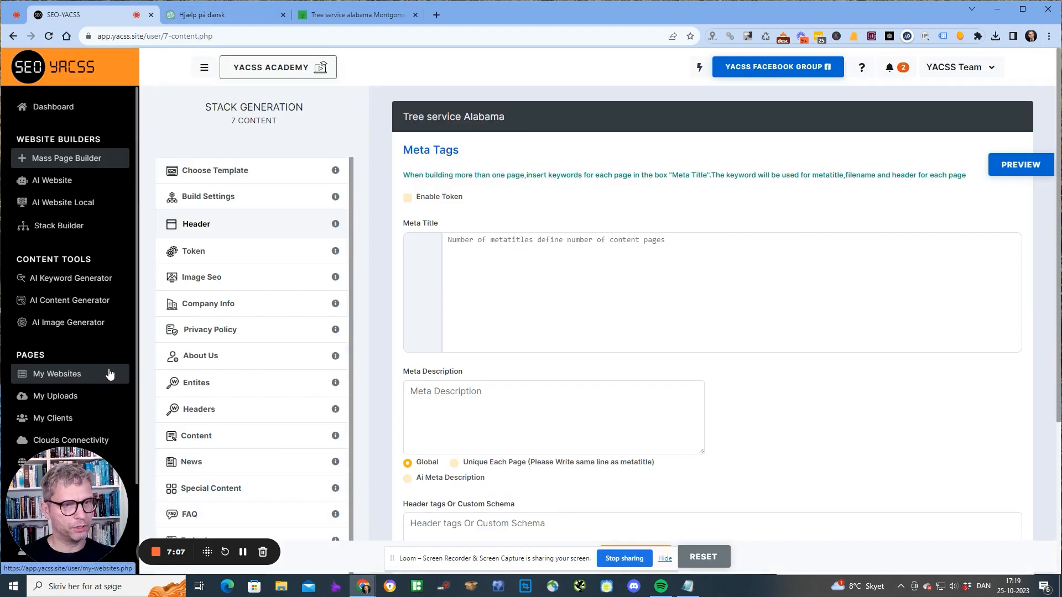
{"action": "left_click", "coordinate": [75, 322]}
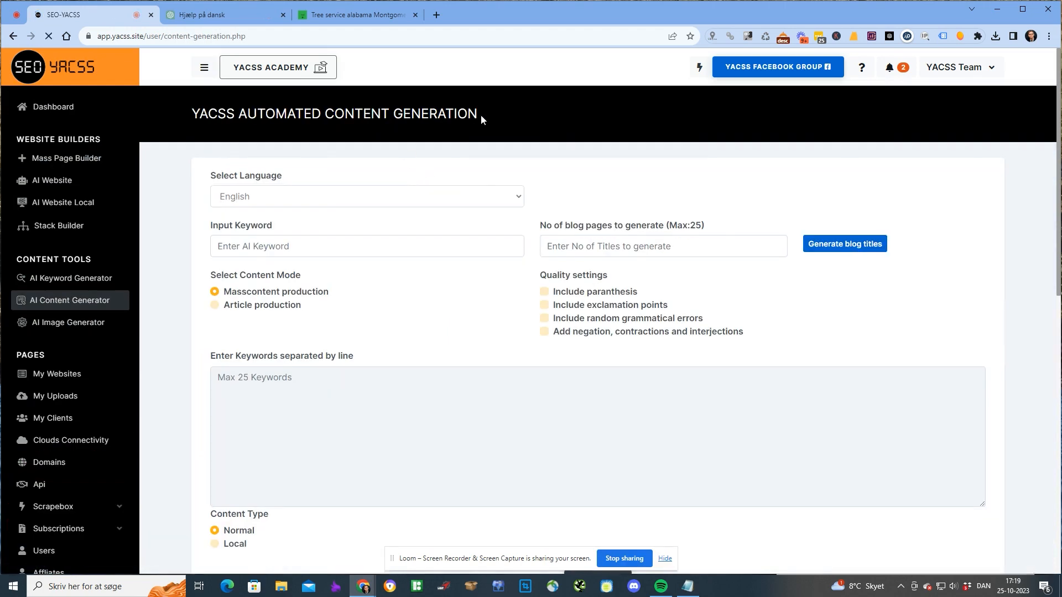
Generate 25 blog titles for the keyword "alabama tree service".
{"action": "left_click", "coordinate": [317, 244]}
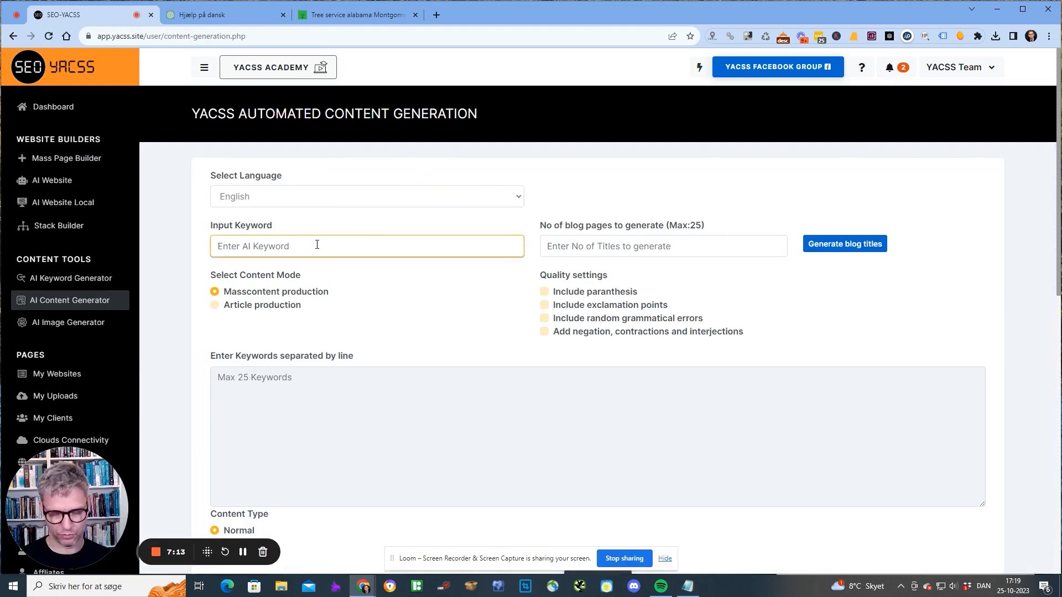
{"action": "type", "text": "alabama tree service"}
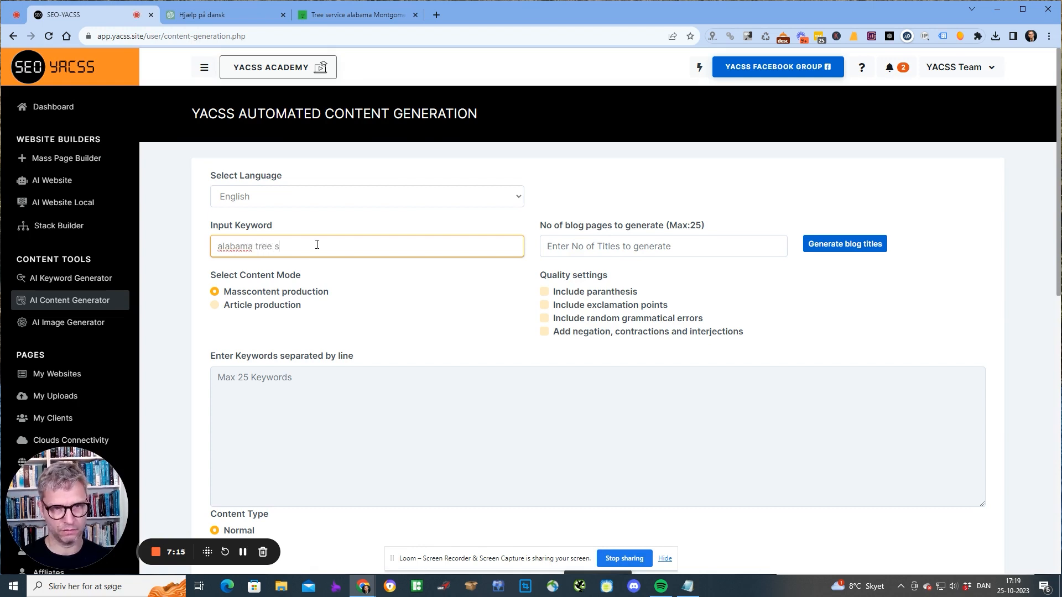
{"action": "left_click", "coordinate": [640, 246]}
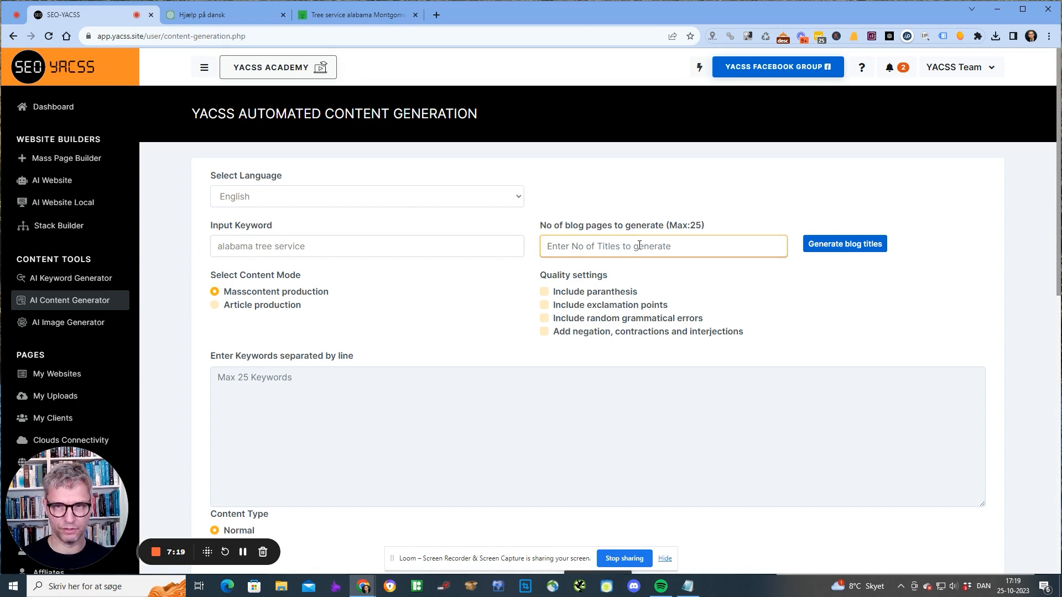
{"action": "type", "text": "255"}
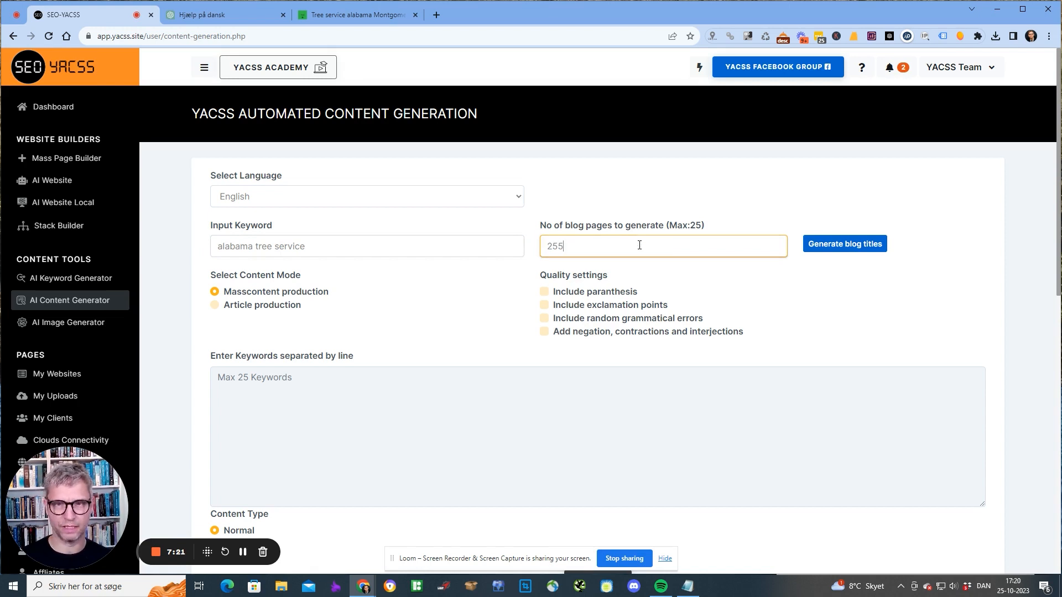
{"action": "left_click", "coordinate": [854, 244]}
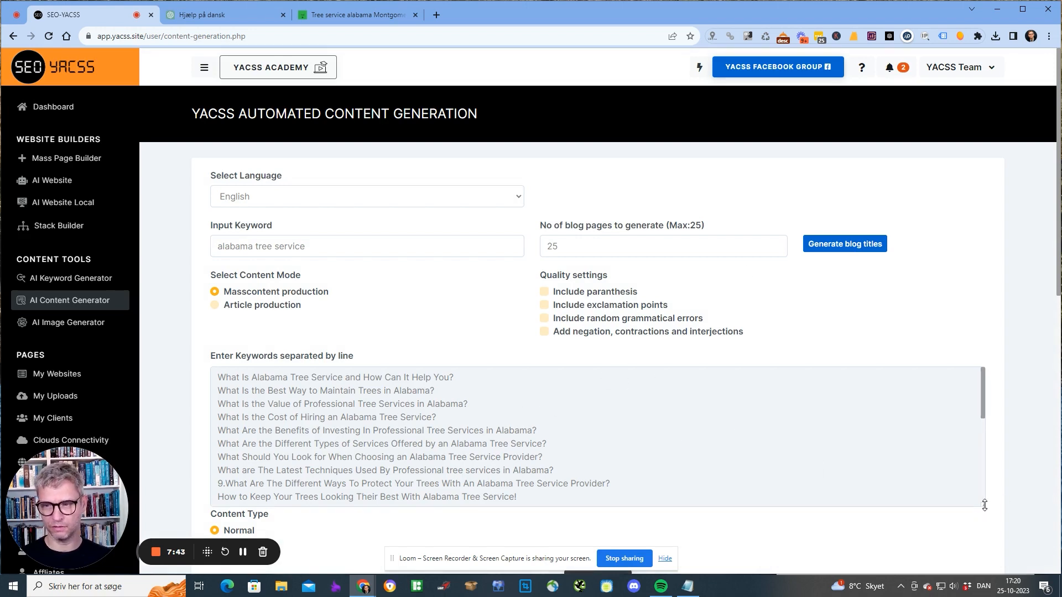
Enlarge the keyword box, review the generated blog titles and copy the whole list.
{"action": "left_click_drag", "start_coordinate": [984, 505], "coordinate": [985, 546]}
{"action": "scroll", "coordinate": [621, 441], "scroll_direction": "down", "scroll_amount": 3}
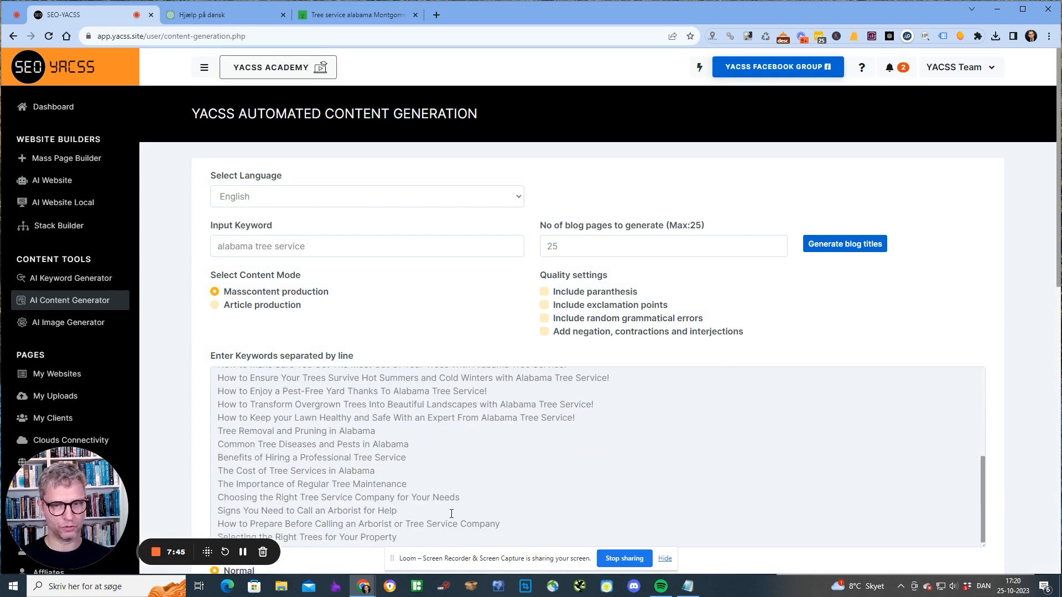
{"action": "scroll", "coordinate": [437, 476], "scroll_direction": "down", "scroll_amount": 10}
{"action": "scroll", "coordinate": [425, 444], "scroll_direction": "up", "scroll_amount": 12}
{"action": "scroll", "coordinate": [403, 420], "scroll_direction": "down", "scroll_amount": 4}
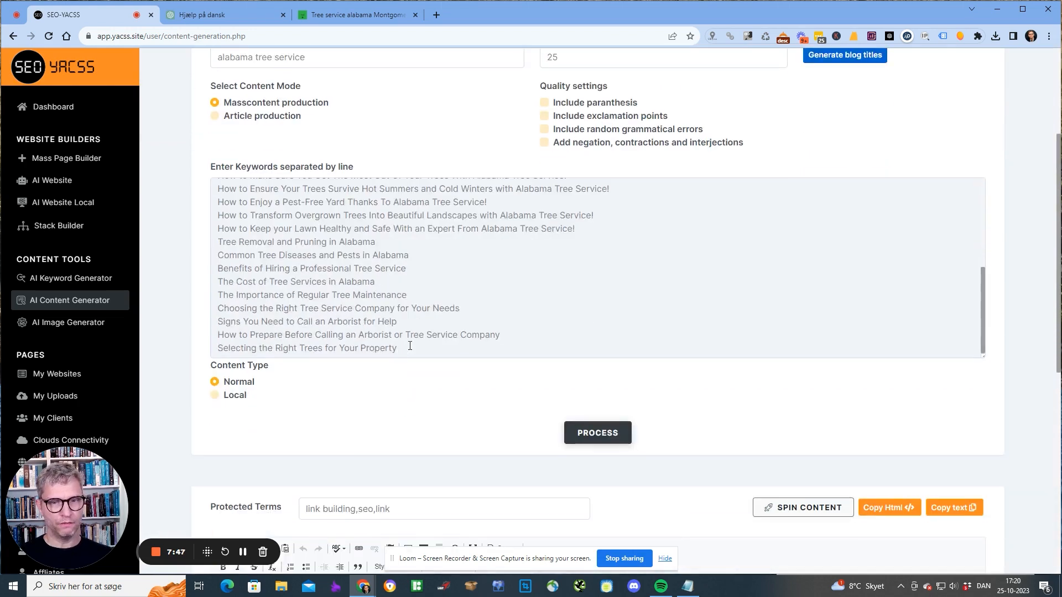
{"action": "scroll", "coordinate": [410, 347], "scroll_direction": "down", "scroll_amount": 1}
{"action": "scroll", "coordinate": [411, 347], "scroll_direction": "up", "scroll_amount": 1}
{"action": "left_click", "coordinate": [411, 347]}
{"action": "key", "text": "ctrl+a"}
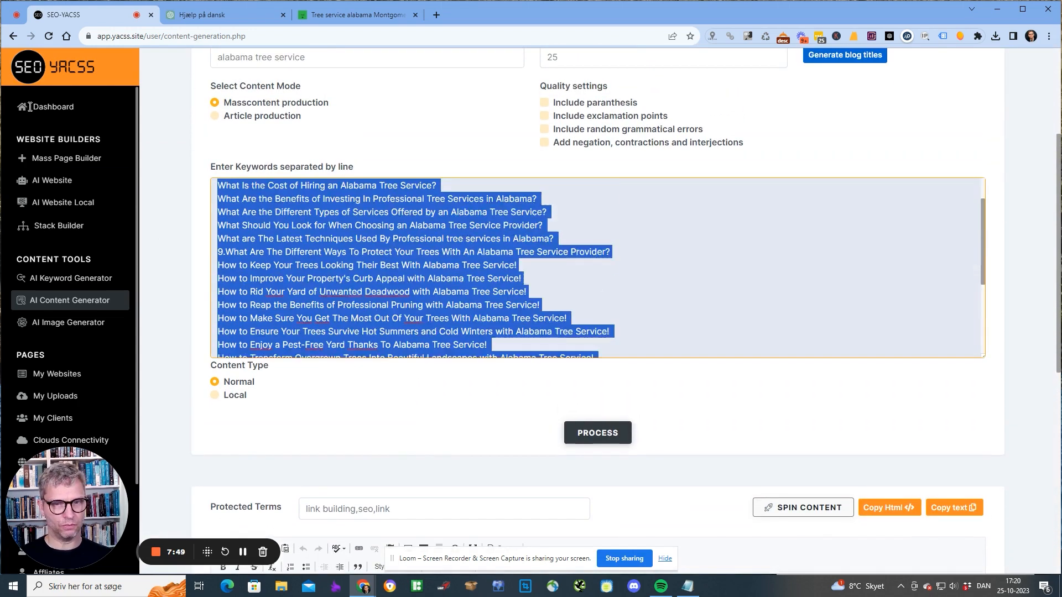
{"action": "right_click", "coordinate": [292, 244]}
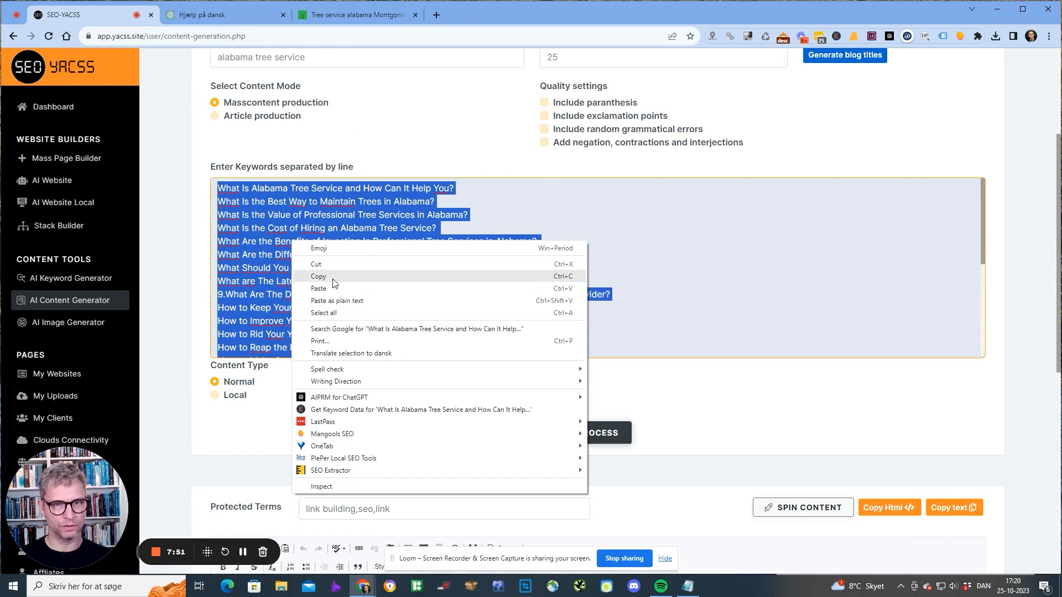
{"action": "left_click", "coordinate": [335, 281]}
Switch to Notepad, paste the blog titles into a new document and widen the window so each title fits one line.
{"action": "key", "text": "alt+Tab"}
{"action": "left_click", "coordinate": [471, 344]}
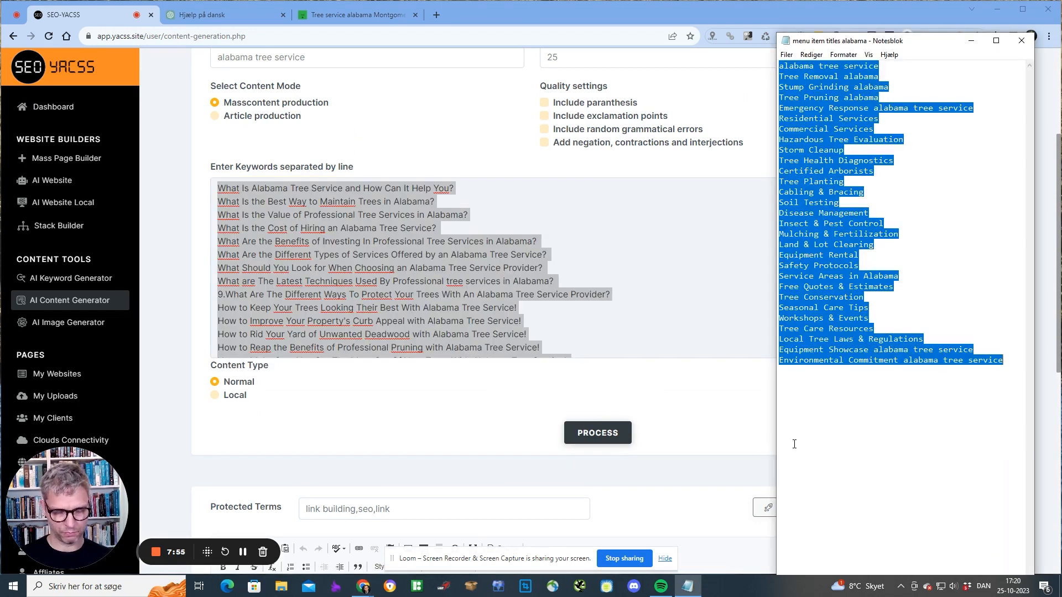
{"action": "key", "text": "ctrl+n"}
{"action": "key", "text": "ctrl+v"}
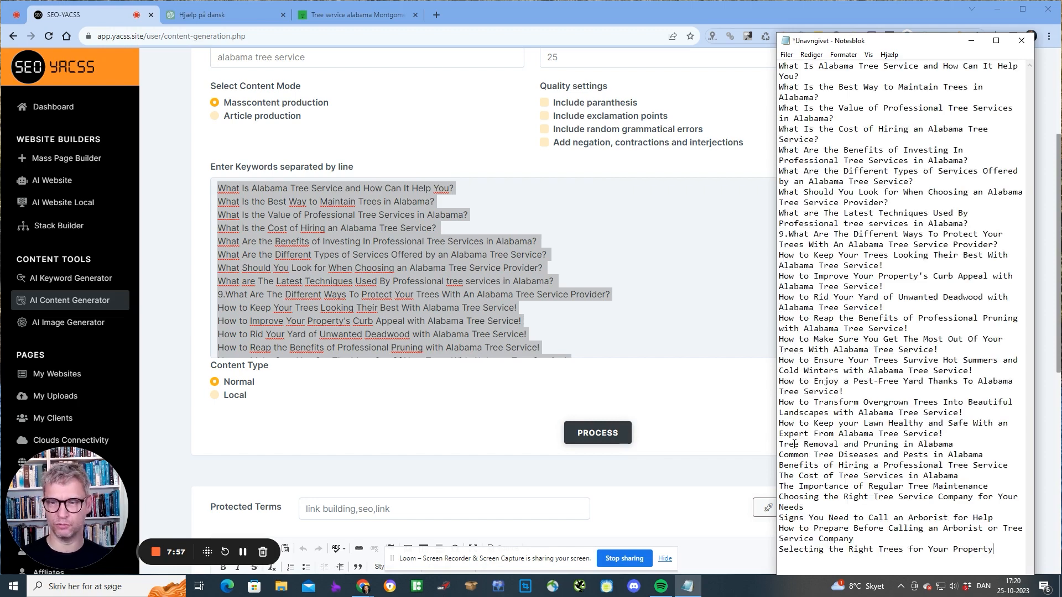
{"action": "left_click_drag", "start_coordinate": [777, 315], "coordinate": [537, 320]}
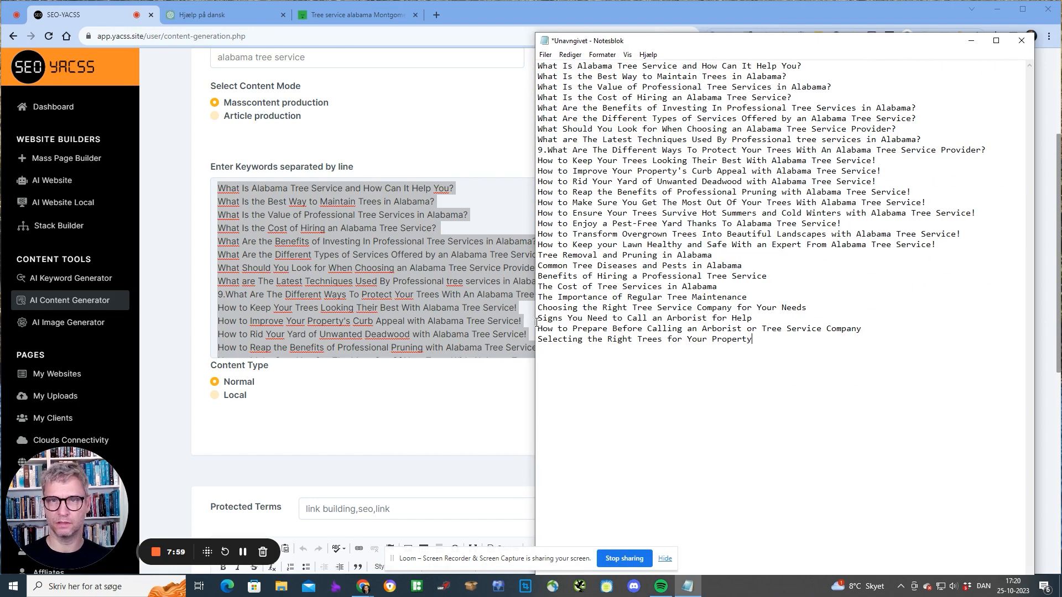
{"action": "left_click_drag", "start_coordinate": [733, 55], "coordinate": [817, 84]}
Return to the content generator and process the 25 keywords with Masscontent production and the Normal content type.
{"action": "left_click", "coordinate": [385, 398]}
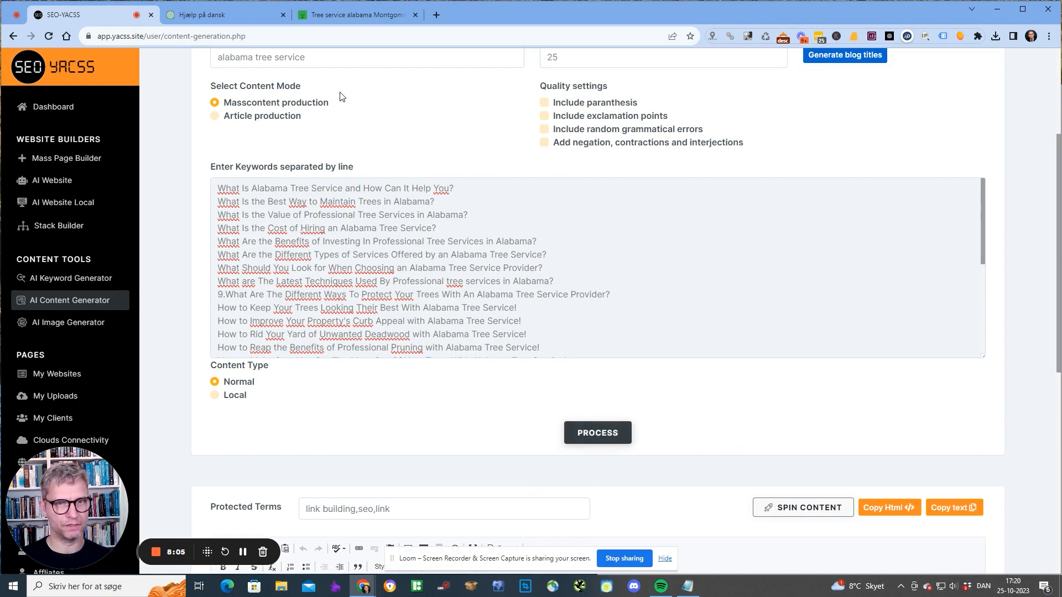
{"action": "left_click_drag", "start_coordinate": [319, 106], "coordinate": [223, 104]}
{"action": "left_click", "coordinate": [598, 432]}
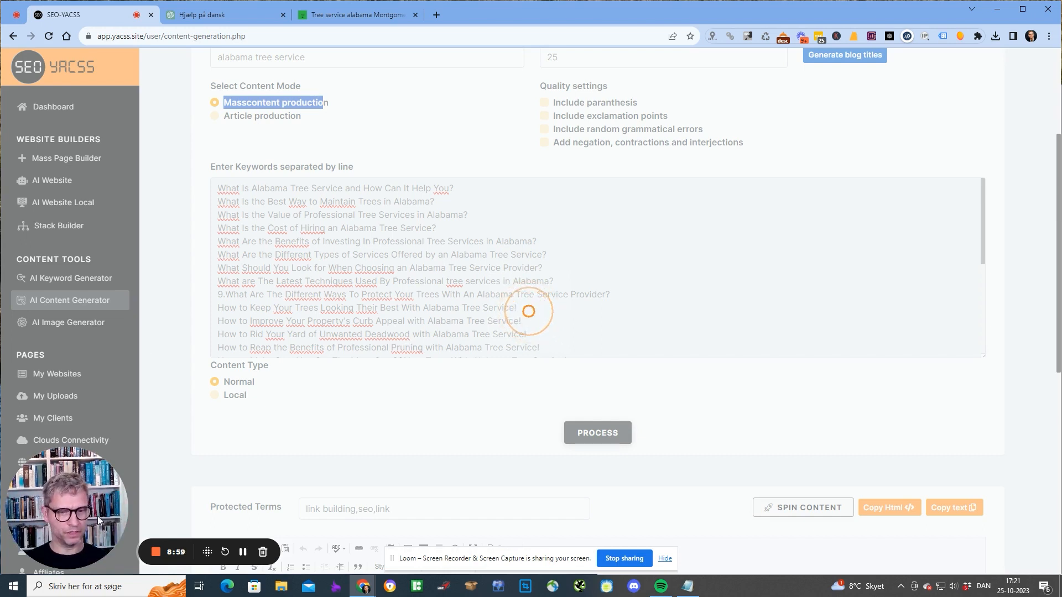
{"action": "left_click", "coordinate": [244, 554]}
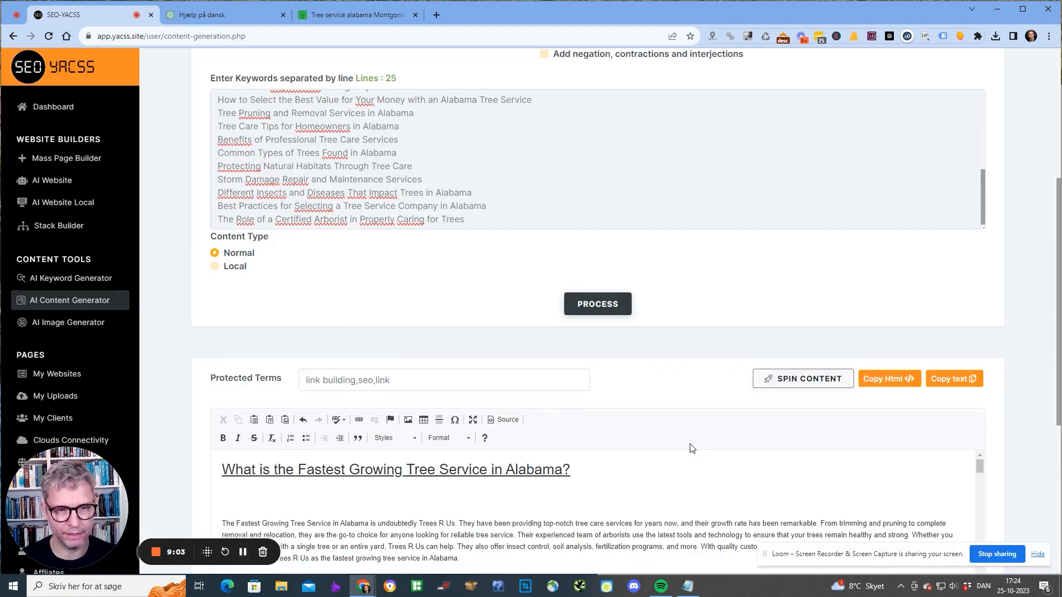
Copy all the generated articles, from the "Fastest Growing Tree Service" heading through the certified arborist article.
{"action": "scroll", "coordinate": [690, 448], "scroll_direction": "down", "scroll_amount": 3}
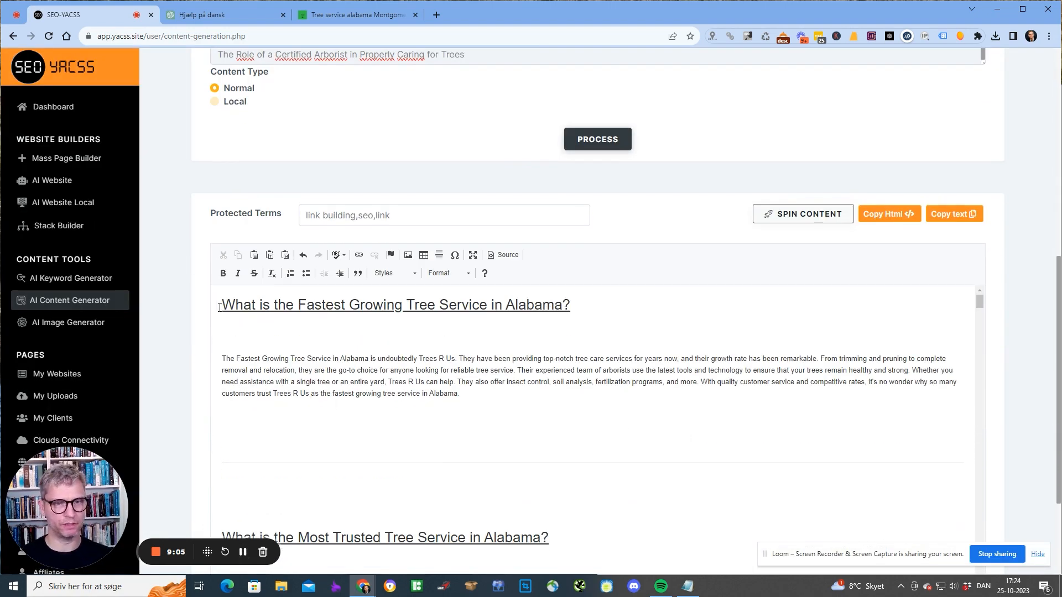
{"action": "mouse_move", "coordinate": [220, 307]}
{"action": "left_mouse_down"}
{"action": "mouse_move", "coordinate": [232, 331]}
{"action": "mouse_move", "coordinate": [238, 420]}
{"action": "mouse_move", "coordinate": [451, 415]}
{"action": "mouse_move", "coordinate": [503, 500]}
{"action": "mouse_move", "coordinate": [481, 434]}
{"action": "mouse_move", "coordinate": [362, 362]}
{"action": "left_mouse_up"}
{"action": "right_click", "coordinate": [363, 339]}
{"action": "left_click", "coordinate": [398, 361]}
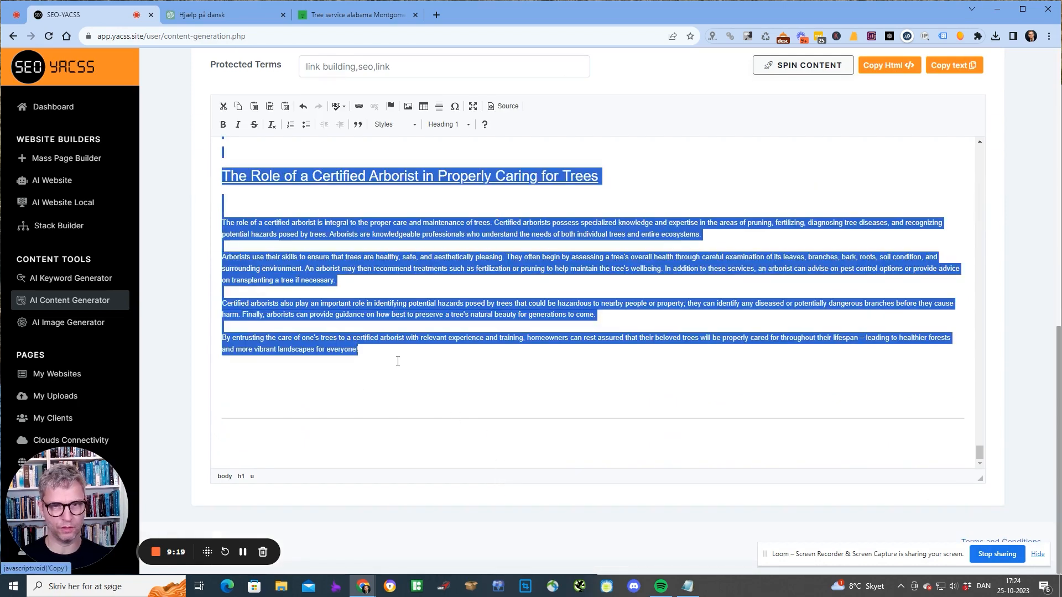
Switch to Notepad and save the blog title list in Downloads as "keywords alabama", leaving an empty document open.
{"action": "key", "text": "alt+Tab"}
{"action": "left_click", "coordinate": [787, 339]}
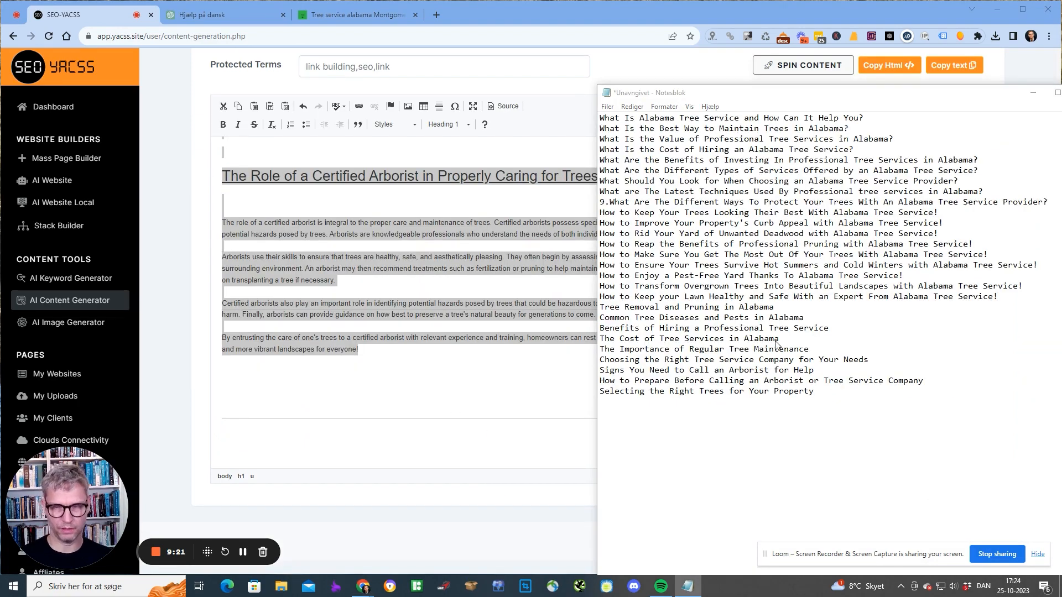
{"action": "key", "text": "alt+F4"}
{"action": "left_click", "coordinate": [497, 293]}
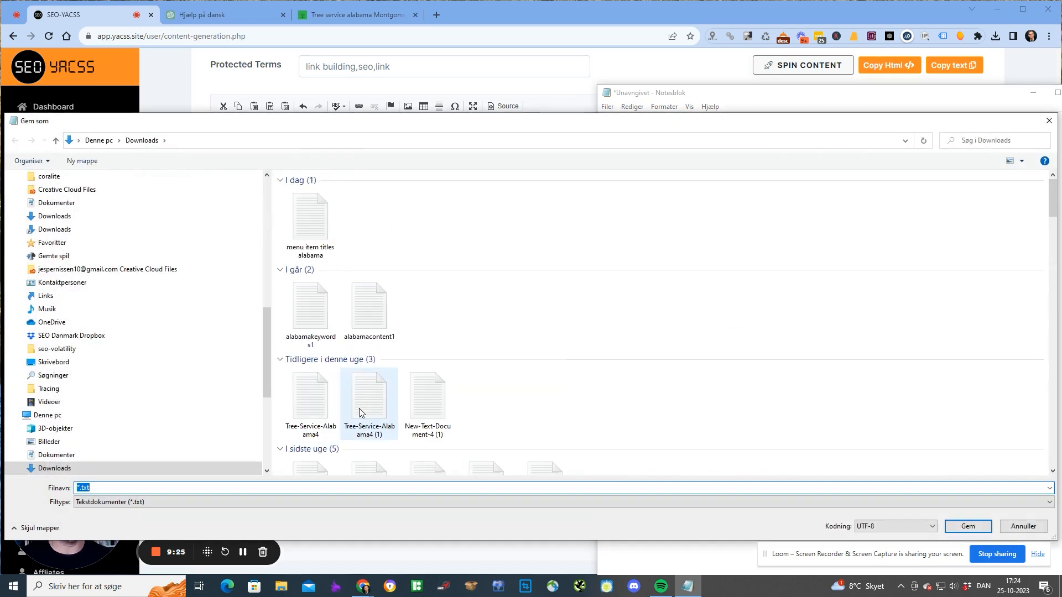
{"action": "type", "text": "keywords ala"}
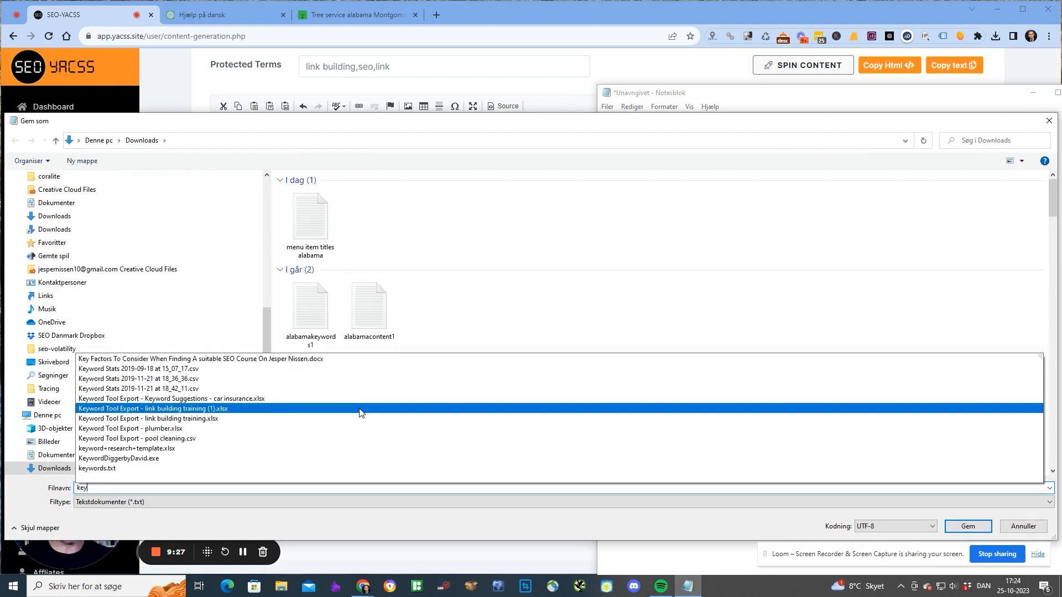
{"action": "key", "text": "BackSpace"}
{"action": "key", "text": "BackSpace"}
{"action": "key", "text": "BackSpace"}
{"action": "key", "text": "BackSpace"}
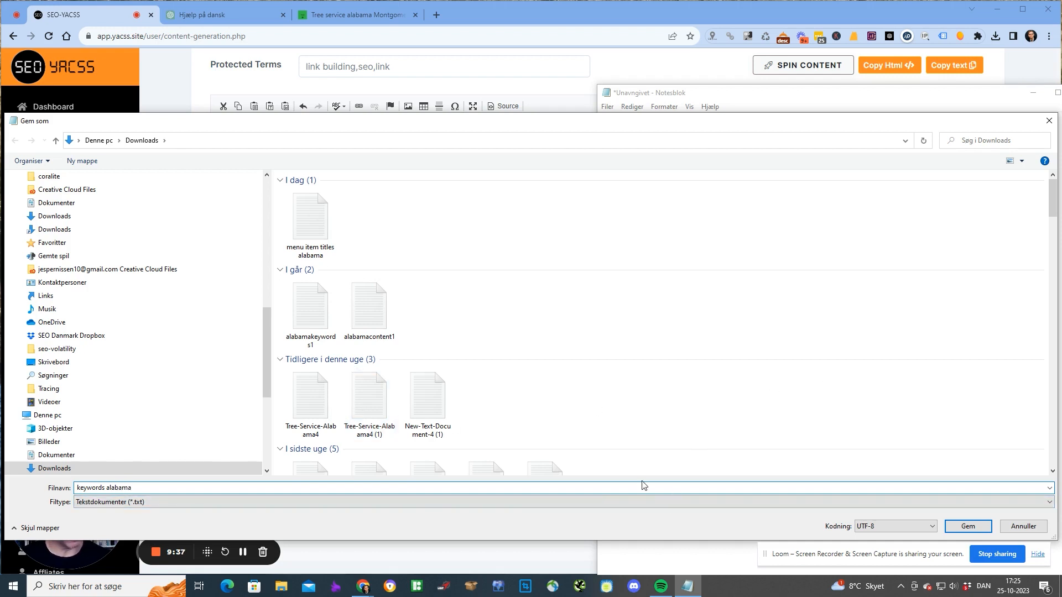
{"action": "left_click", "coordinate": [968, 526]}
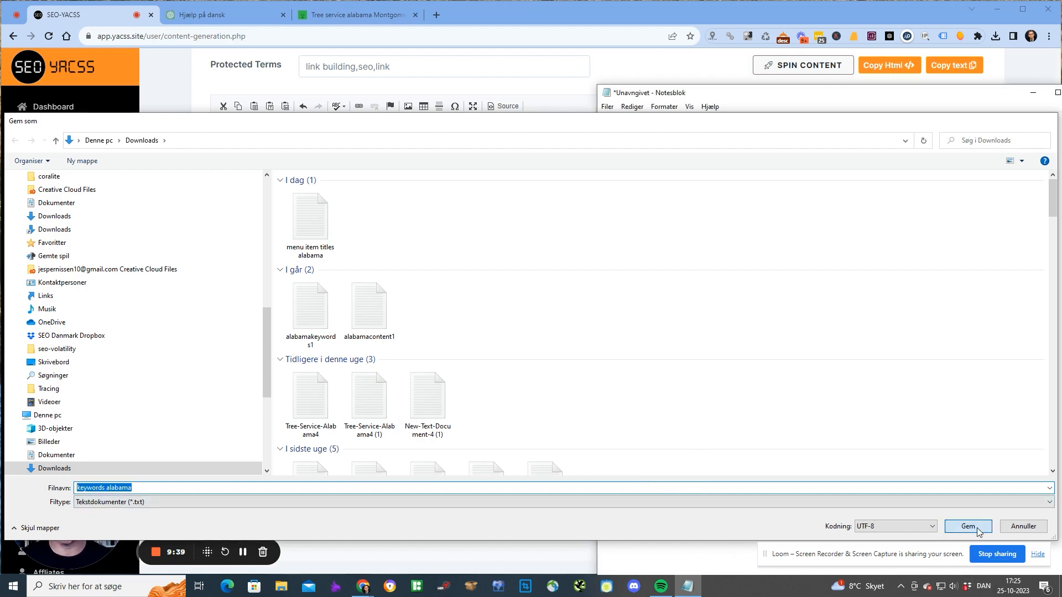
Paste the copied articles into the empty document and save it in Downloads as "content alabama".
{"action": "key", "text": "ctrl+v"}
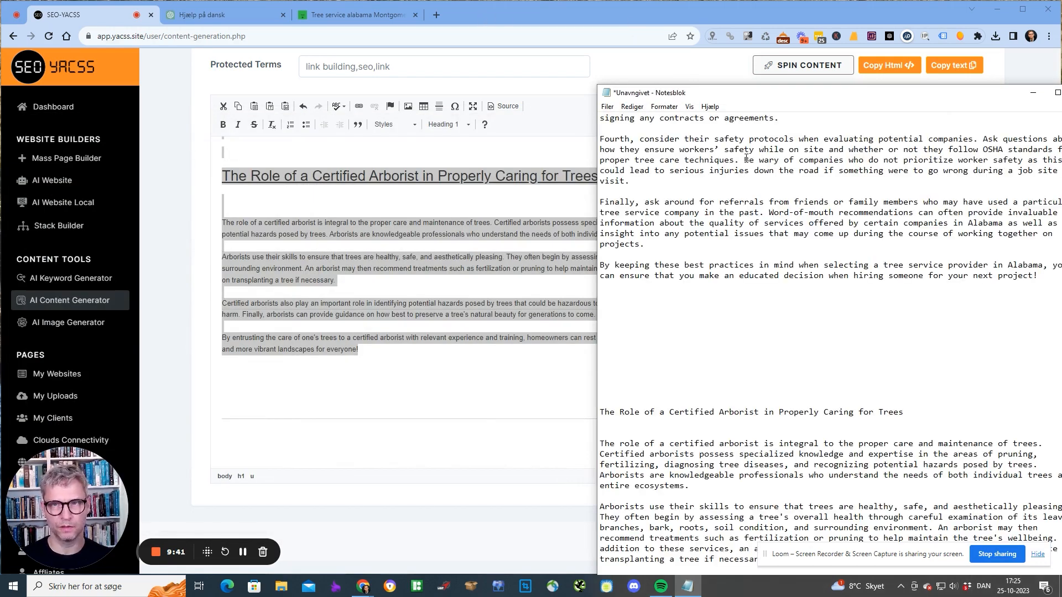
{"action": "left_click", "coordinate": [607, 107]}
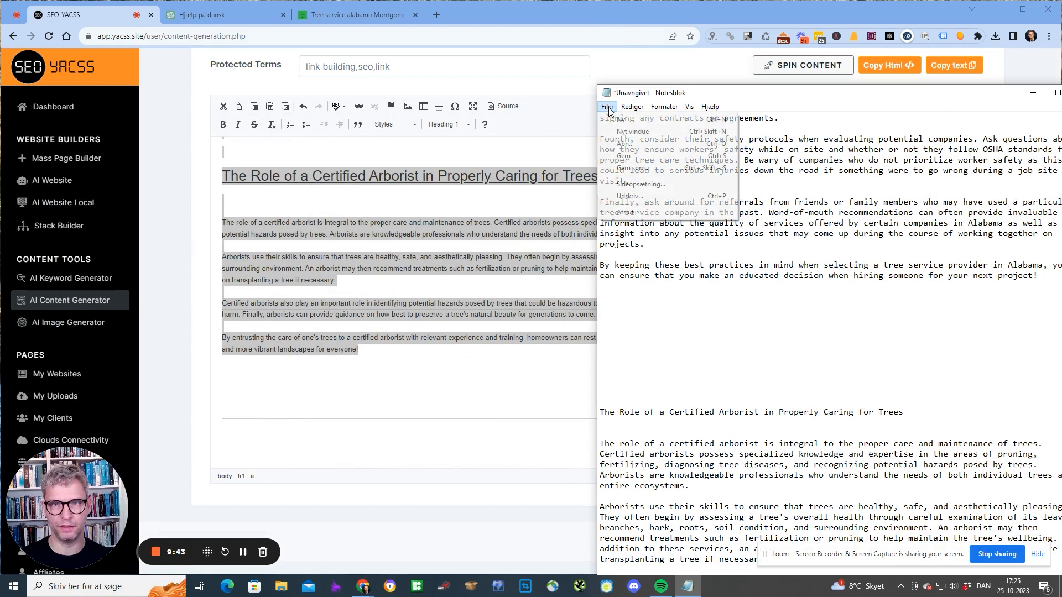
{"action": "left_click", "coordinate": [645, 168]}
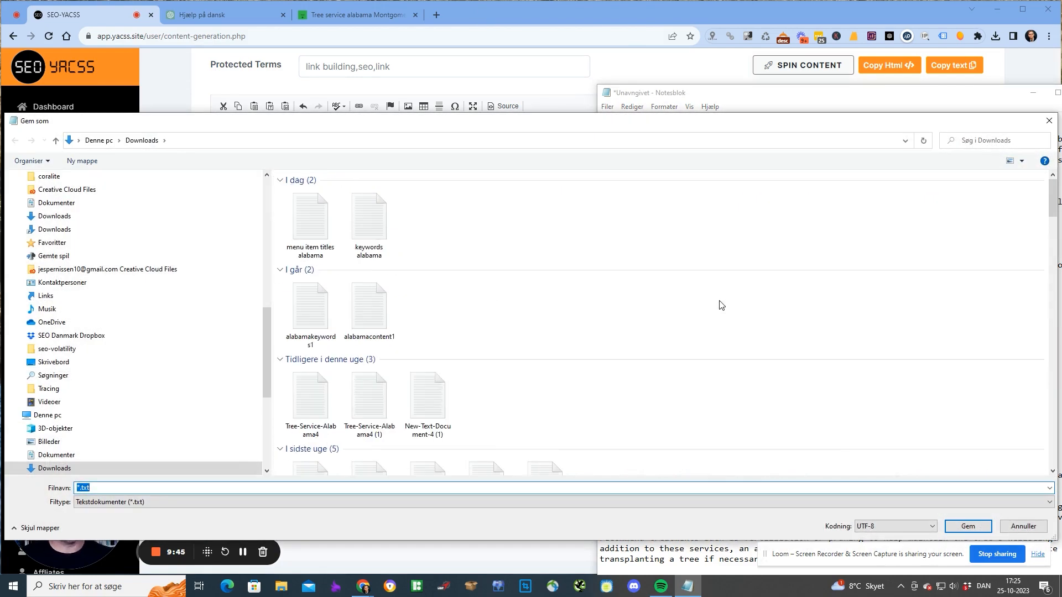
{"action": "type", "text": "content aalabam"}
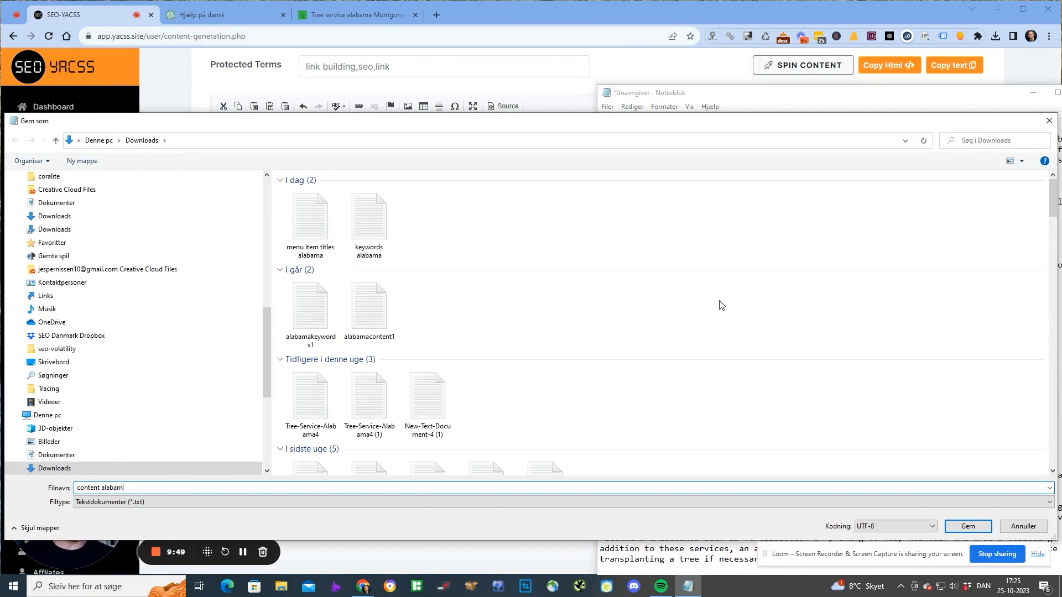
{"action": "type", "text": "a"}
{"action": "left_click", "coordinate": [974, 526]}
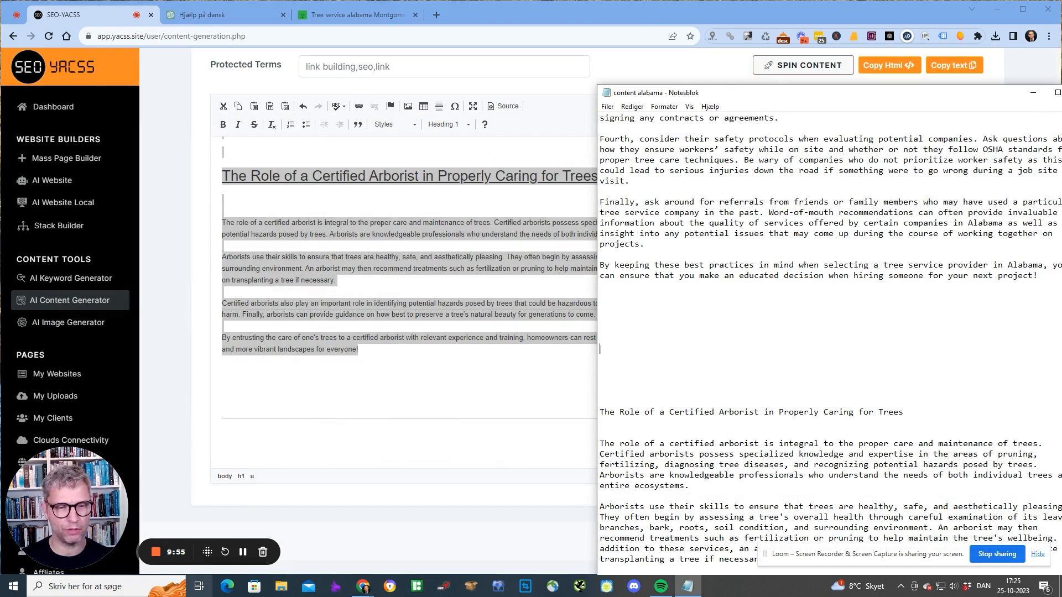
Open the Downloads folder in File Explorer and check the saved keywords, menu item titles and content text files for Alabama.
{"action": "key", "text": "super+e"}
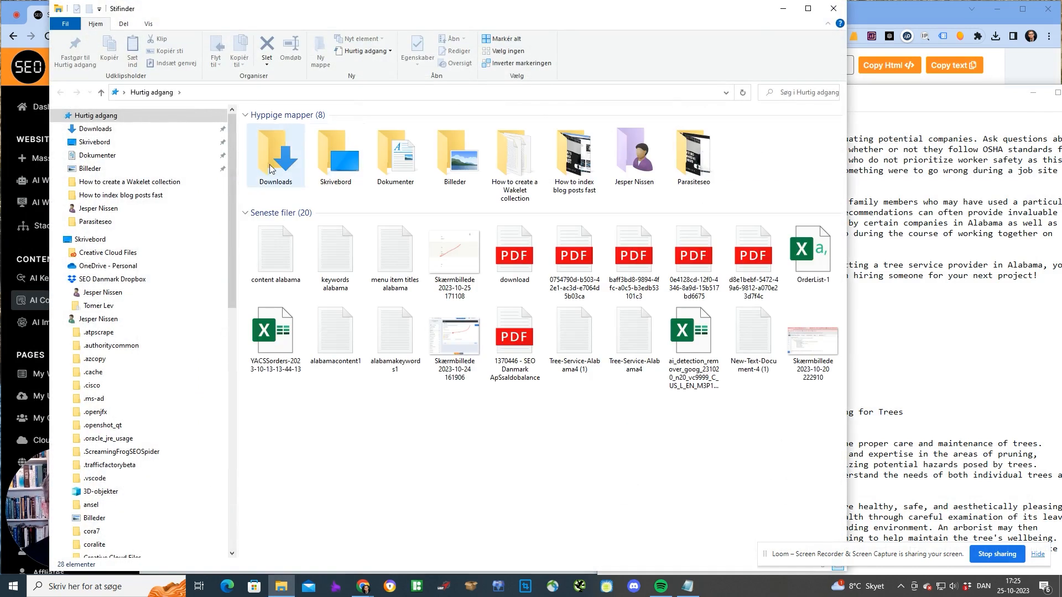
{"action": "left_click", "coordinate": [102, 129]}
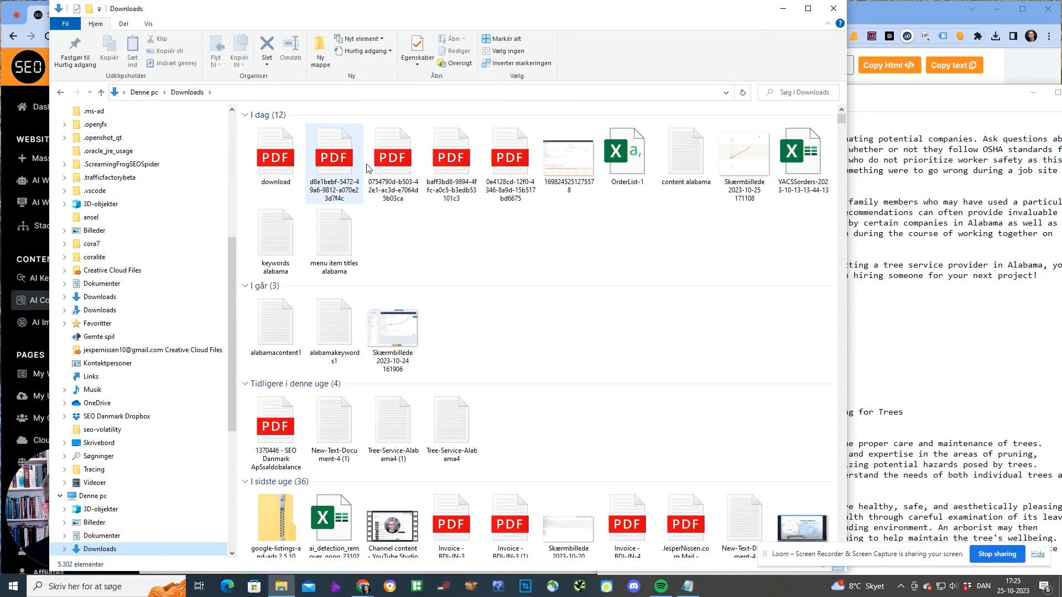
{"action": "left_click", "coordinate": [274, 243]}
{"action": "left_click", "coordinate": [338, 244]}
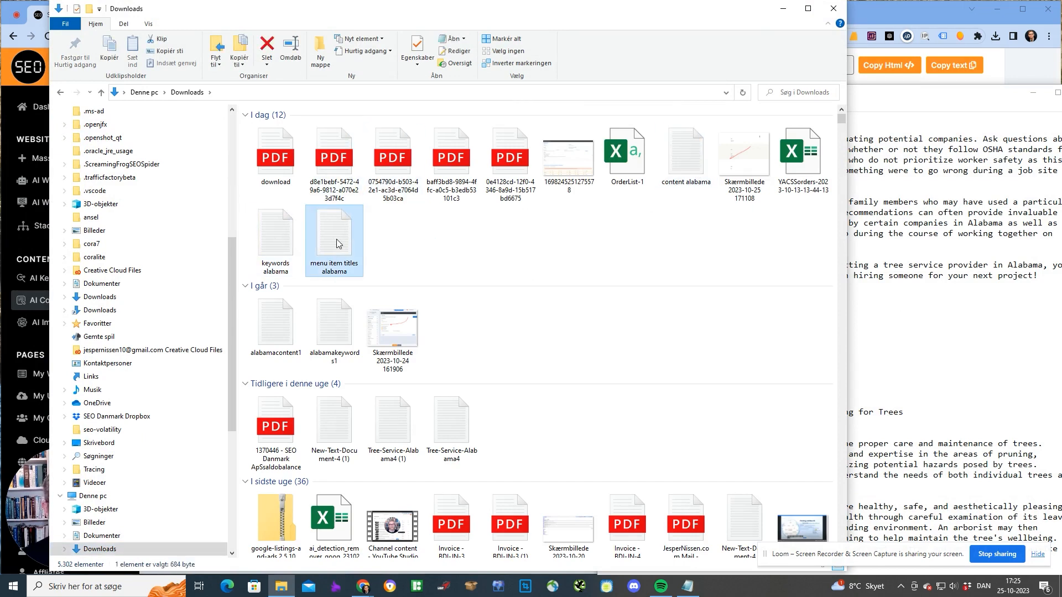
Return to the ChatGPT conversation and send the prompt "Give me a list of semantically and topically related entities to tree service alabama".
{"action": "left_click", "coordinate": [938, 12]}
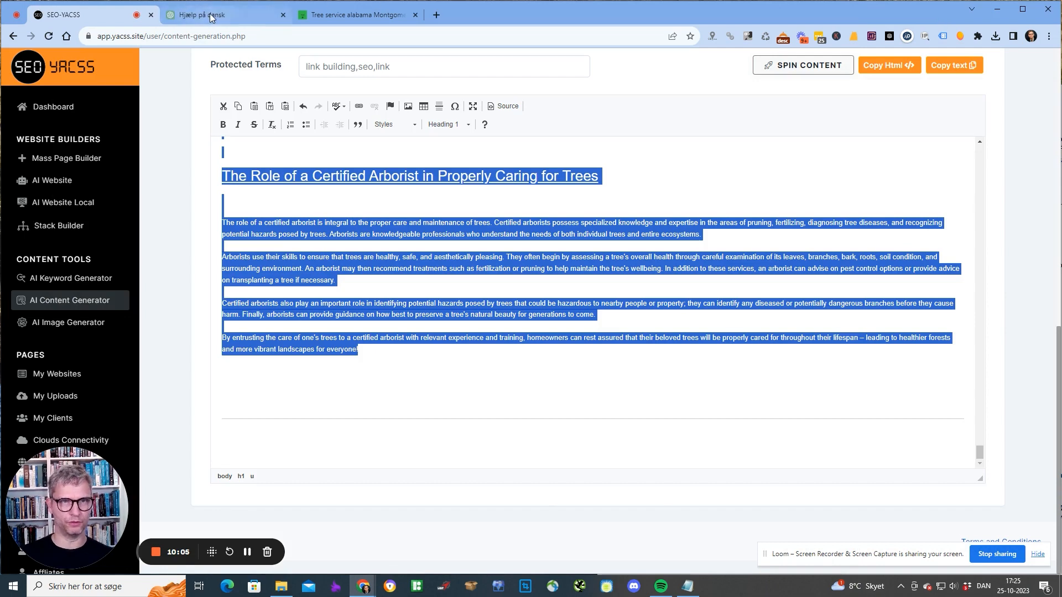
{"action": "left_click", "coordinate": [186, 14]}
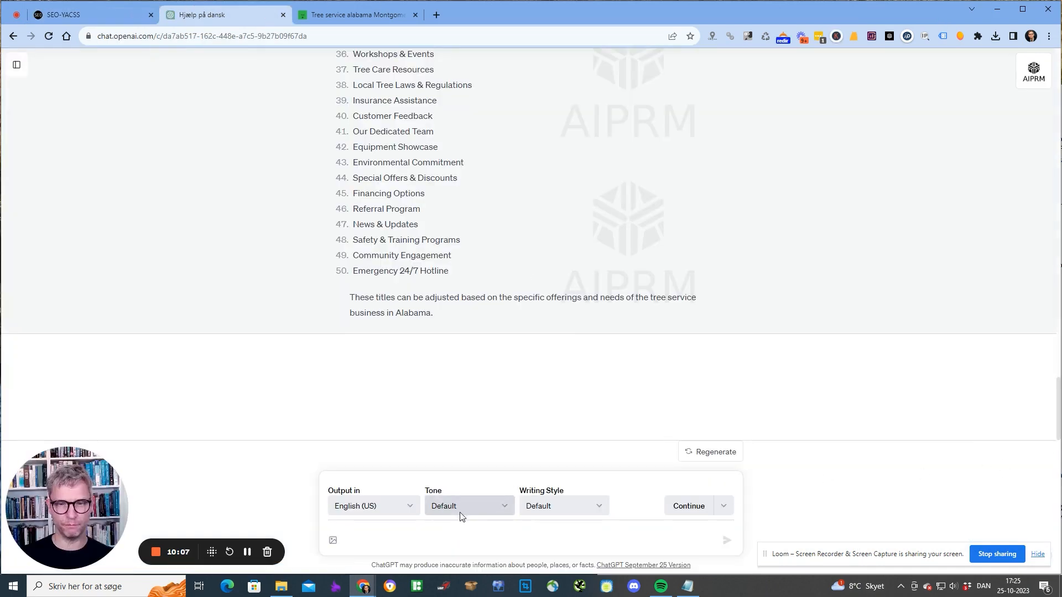
{"action": "left_click", "coordinate": [453, 539]}
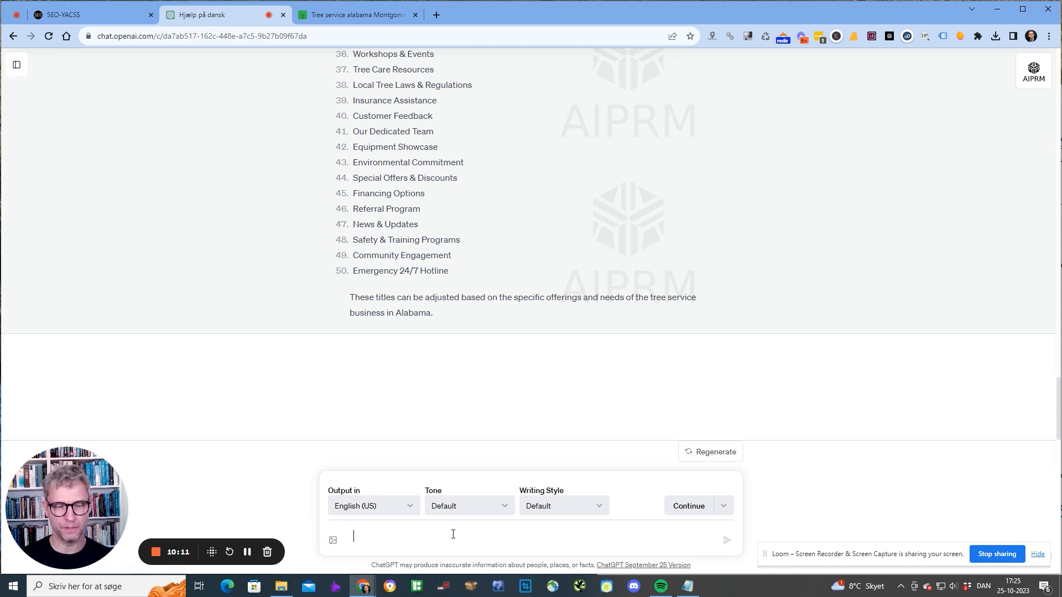
{"action": "type", "text": "Give me a"}
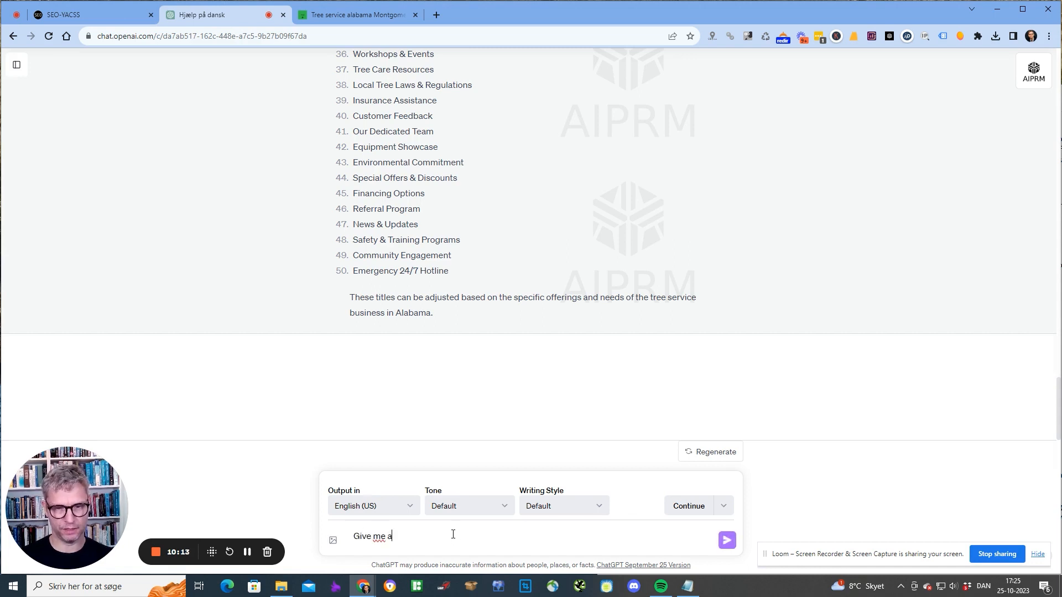
{"action": "type", "text": " list of "}
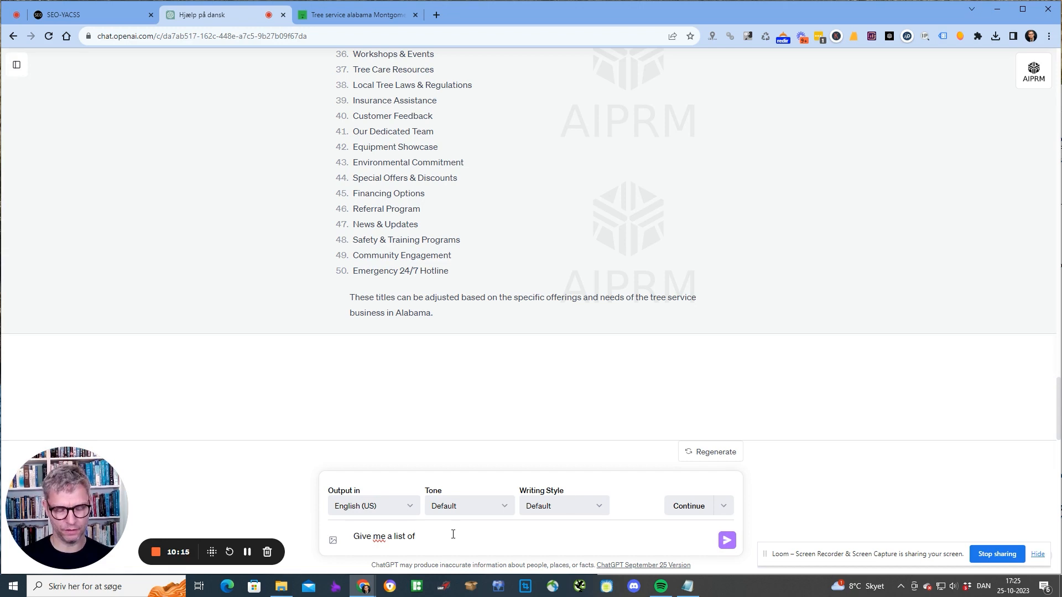
{"action": "type", "text": "semantic"}
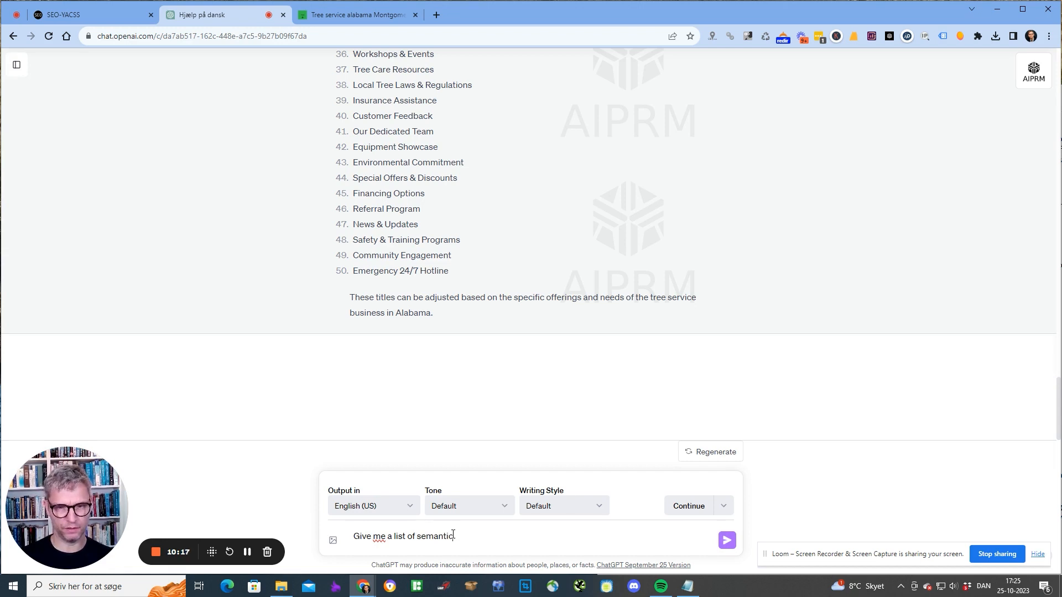
{"action": "type", "text": "ally and "}
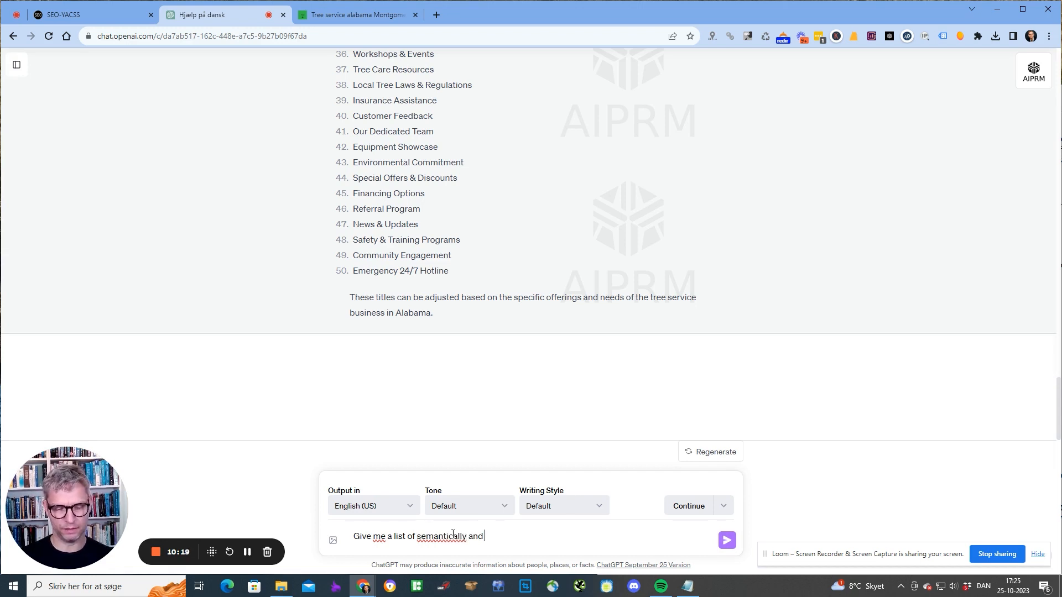
{"action": "type", "text": "topically relate"}
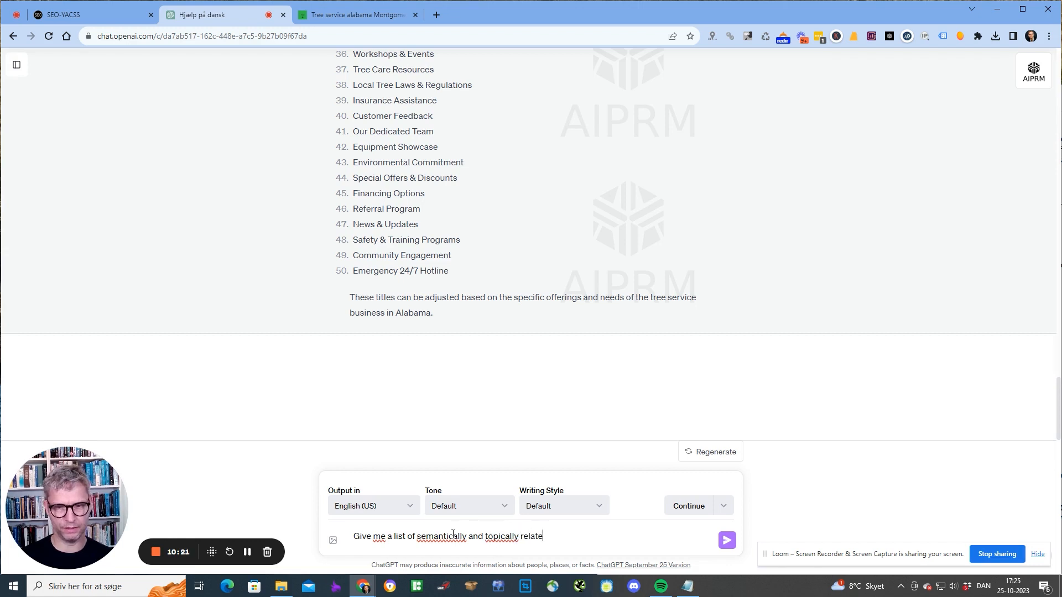
{"action": "type", "text": "d entities "}
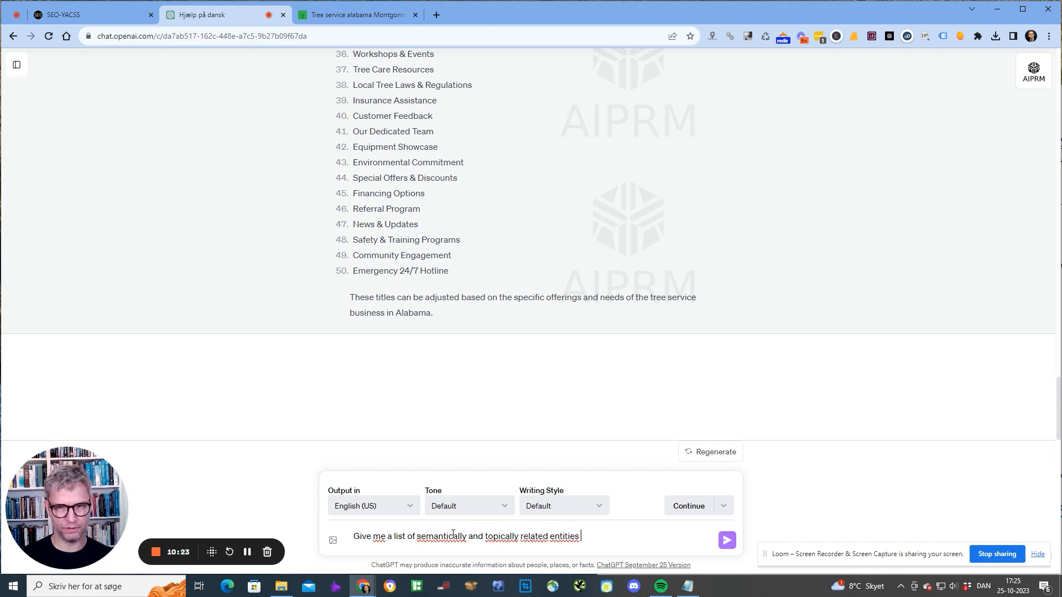
{"action": "type", "text": "to tree servic"}
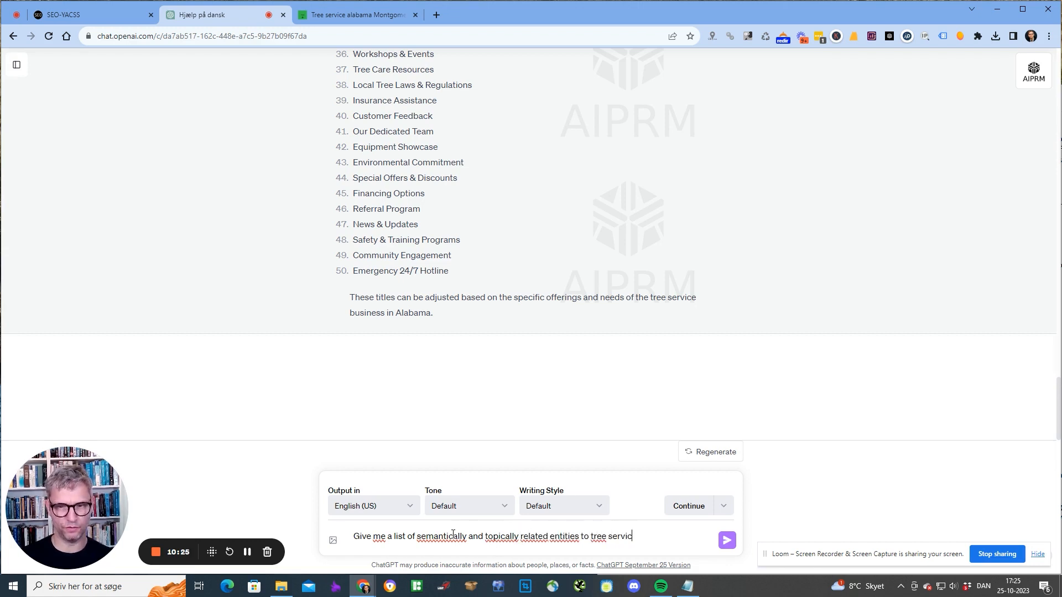
{"action": "type", "text": "e alabama"}
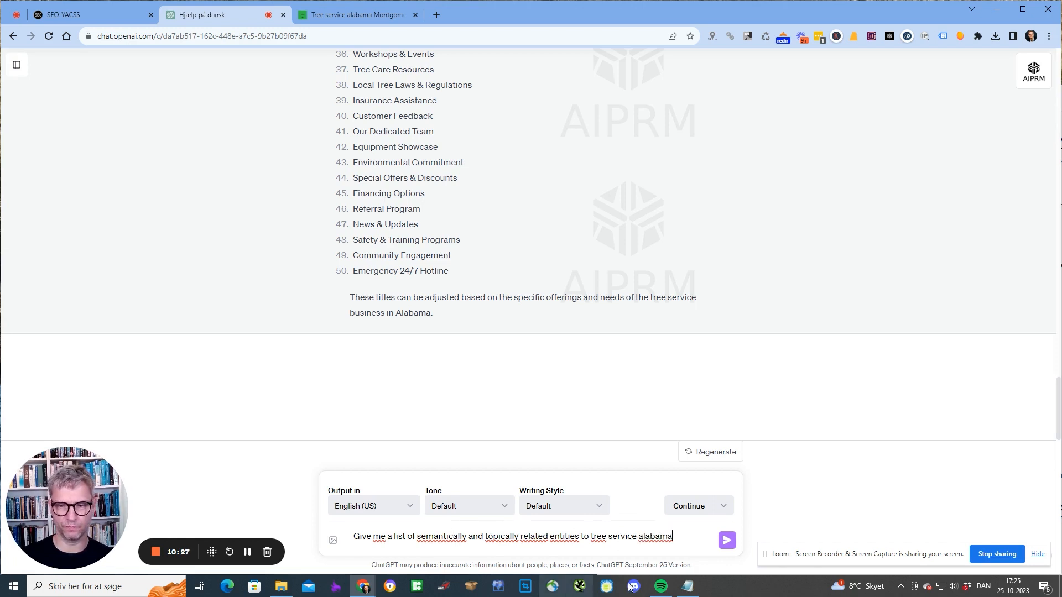
{"action": "left_click", "coordinate": [726, 540]}
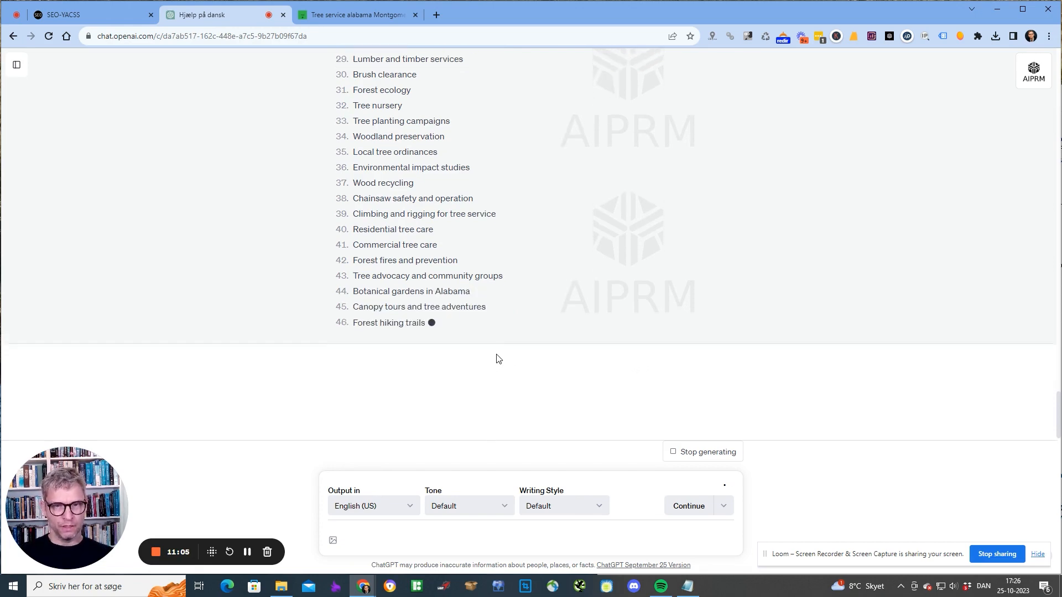
Review the generated list of tree service entities from start to end, highlighting entries such as "Soil analysis and tree growth".
{"action": "scroll", "coordinate": [503, 365], "scroll_direction": "up", "scroll_amount": 10}
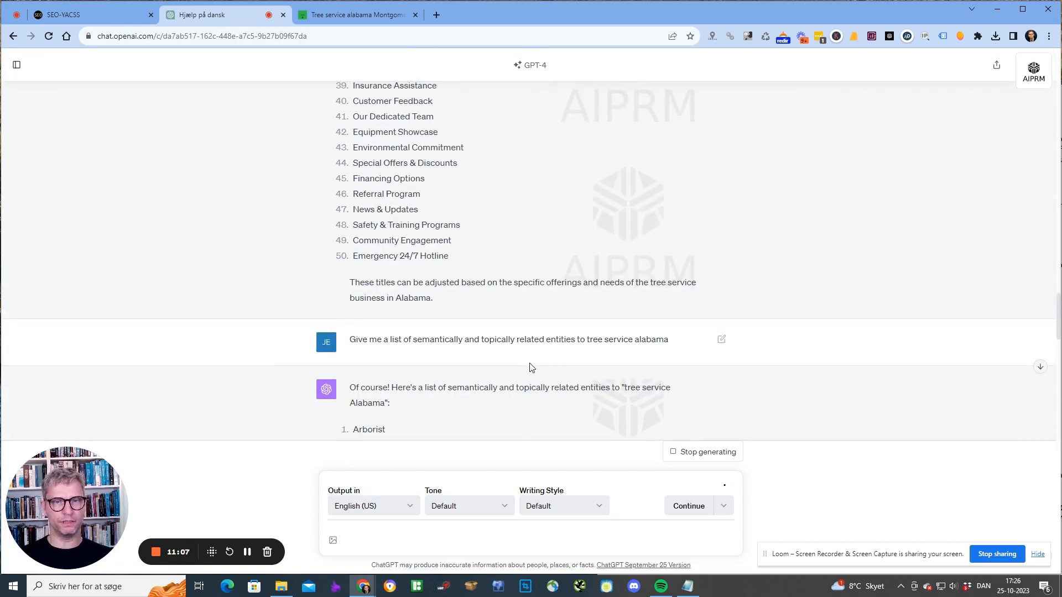
{"action": "scroll", "coordinate": [480, 368], "scroll_direction": "down", "scroll_amount": 2}
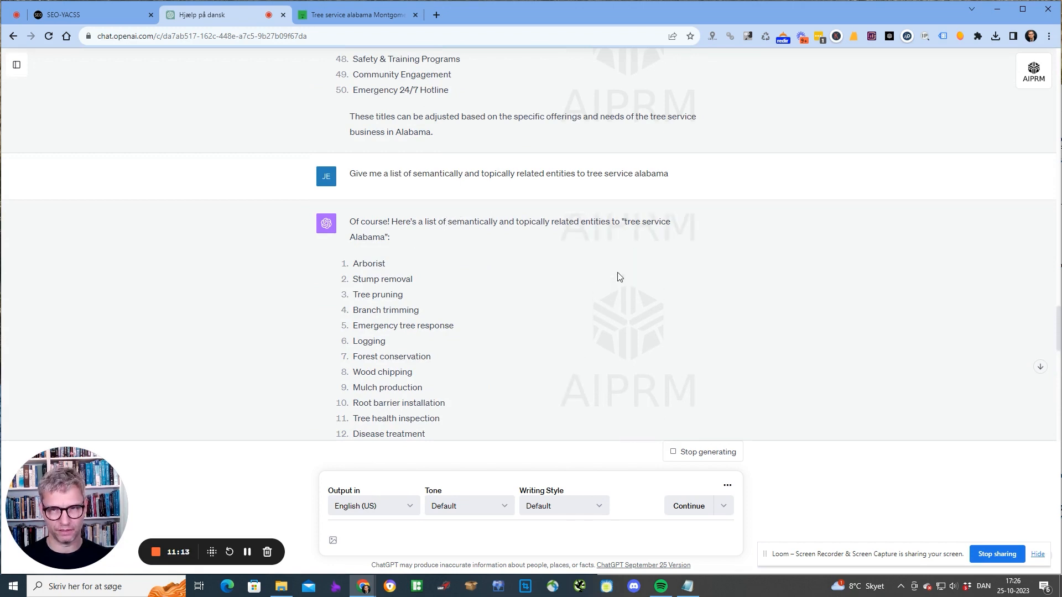
{"action": "scroll", "coordinate": [620, 276], "scroll_direction": "down", "scroll_amount": 10}
{"action": "scroll", "coordinate": [619, 275], "scroll_direction": "up", "scroll_amount": 3}
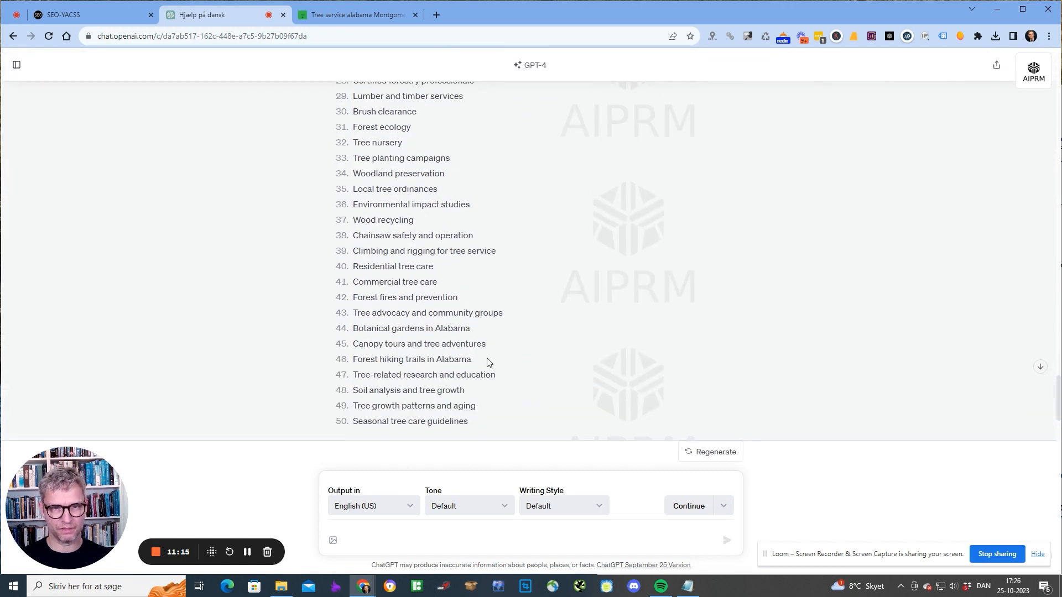
{"action": "scroll", "coordinate": [476, 359], "scroll_direction": "down", "scroll_amount": 1}
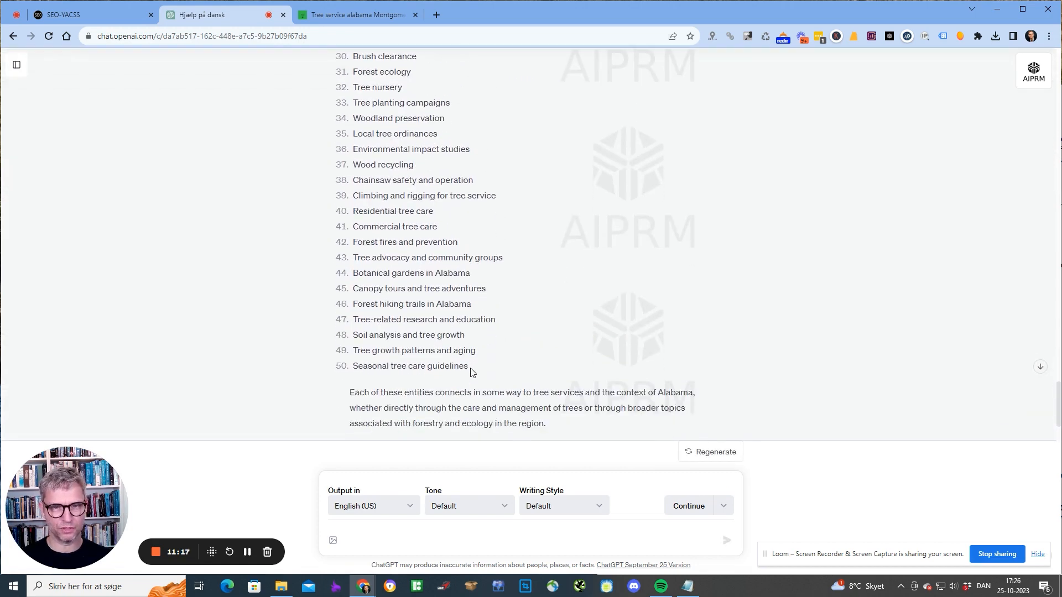
{"action": "left_click_drag", "start_coordinate": [479, 353], "coordinate": [353, 352]}
{"action": "left_click", "coordinate": [474, 346]}
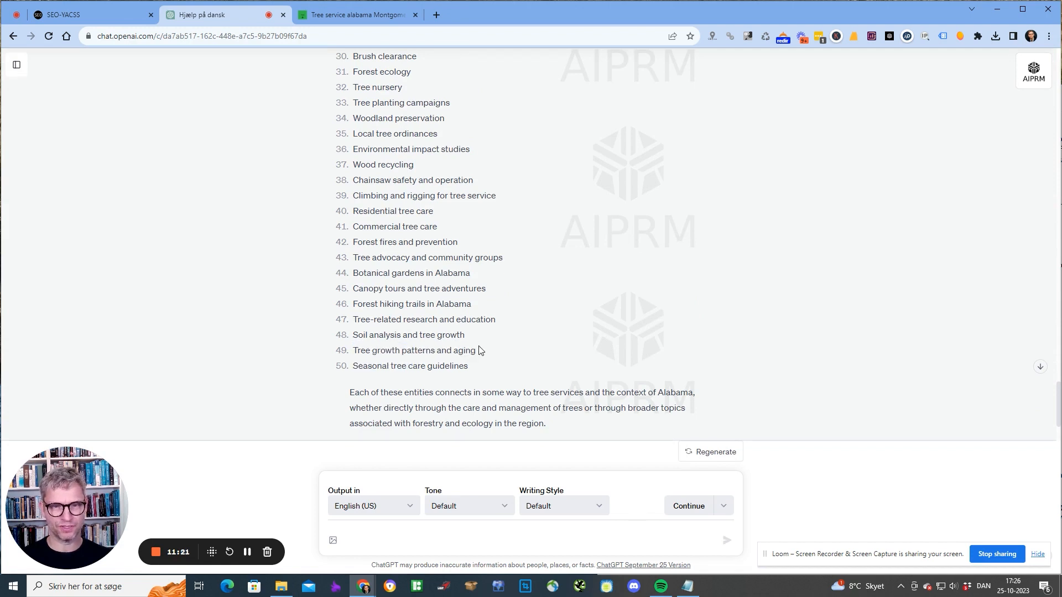
{"action": "left_click_drag", "start_coordinate": [465, 332], "coordinate": [355, 338]}
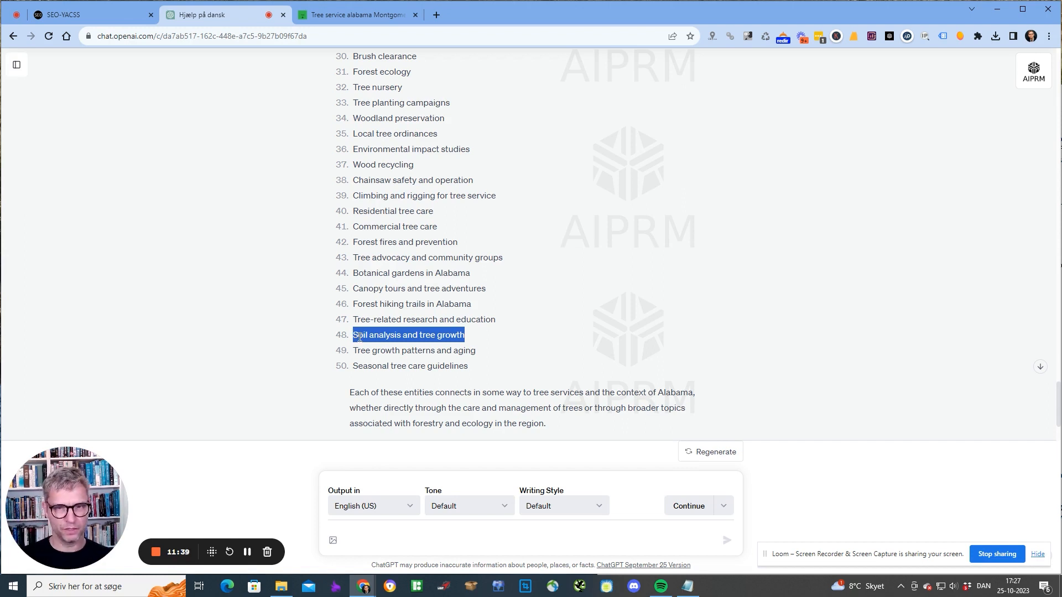
Copy the whole entity list, from "Arborist" through "Seasonal tree care guidelines".
{"action": "left_click_drag", "start_coordinate": [486, 370], "coordinate": [356, 349]}
{"action": "right_click", "coordinate": [355, 350]}
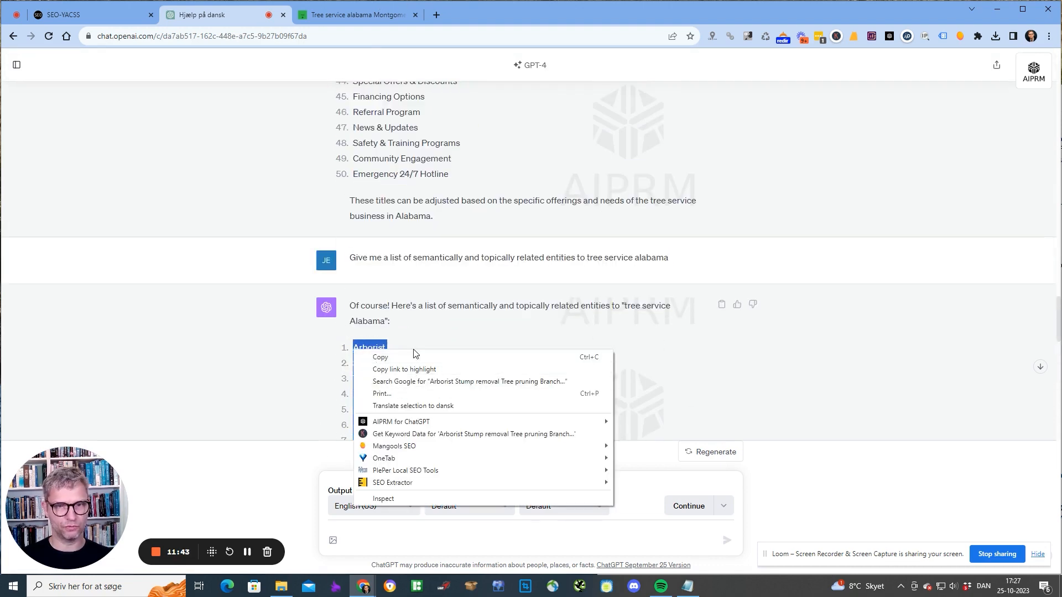
{"action": "left_click", "coordinate": [412, 354]}
Switch to Notepad, paste the entity list into a new document and save it in Downloads as "entities alabama".
{"action": "key", "text": "alt+Tab"}
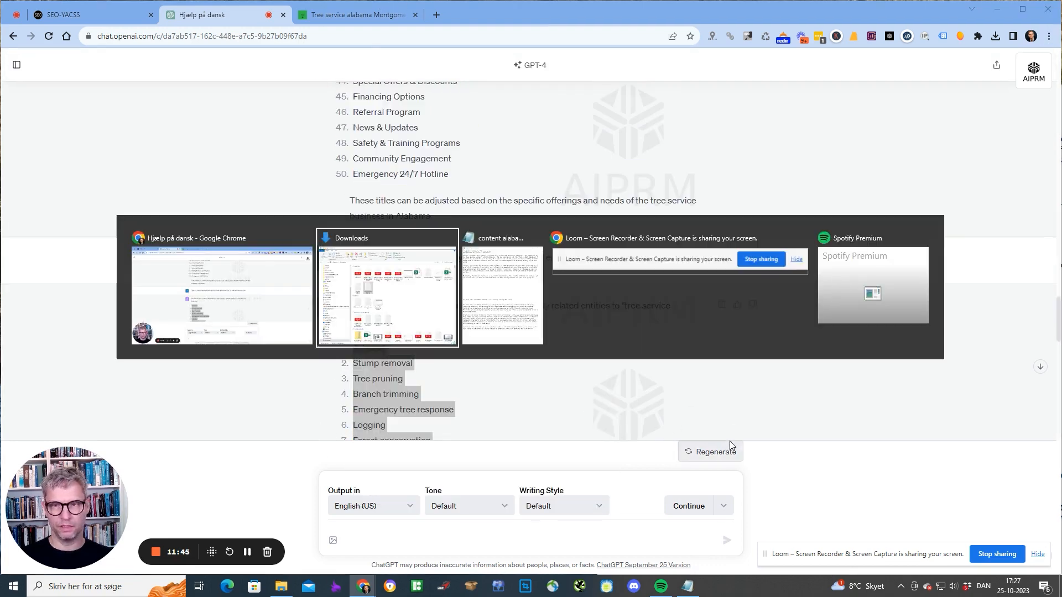
{"action": "left_click", "coordinate": [483, 284]}
{"action": "key", "text": "ctrl+n"}
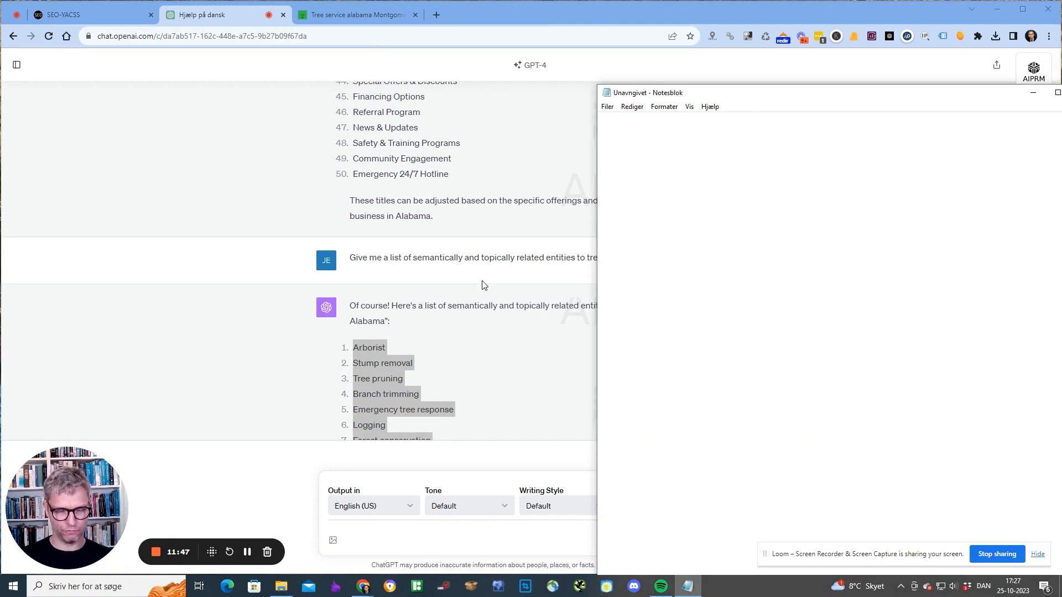
{"action": "key", "text": "ctrl+v"}
{"action": "key", "text": "ctrl+s"}
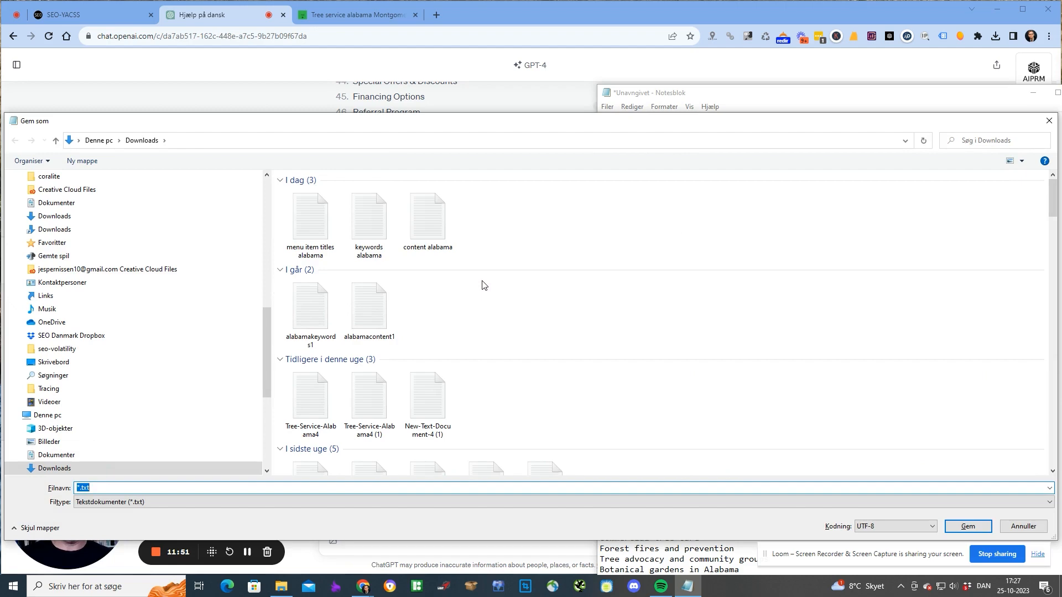
{"action": "type", "text": "entities alabama"}
{"action": "left_click", "coordinate": [968, 527]}
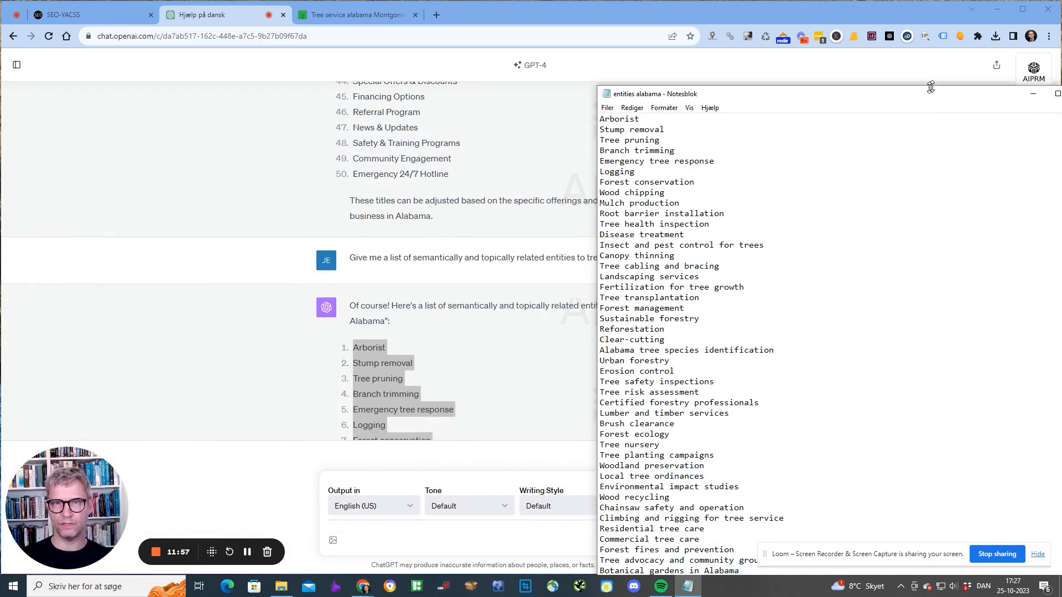
{"action": "left_click_drag", "start_coordinate": [929, 95], "coordinate": [898, 104]}
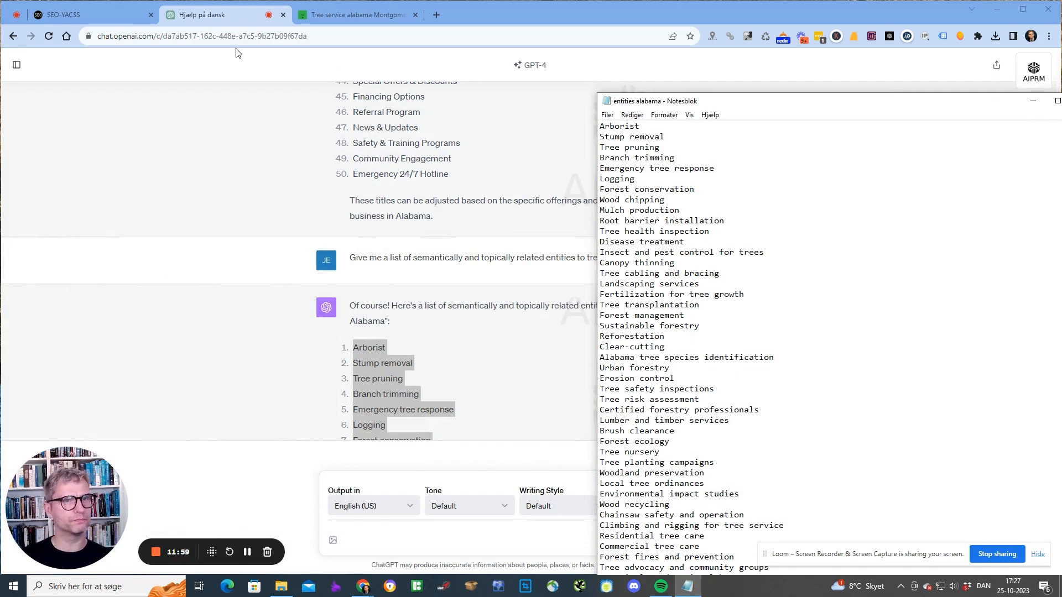
Return to SEO YACSS and open the Mass Page Builder from the dashboard page.
{"action": "left_click", "coordinate": [91, 13]}
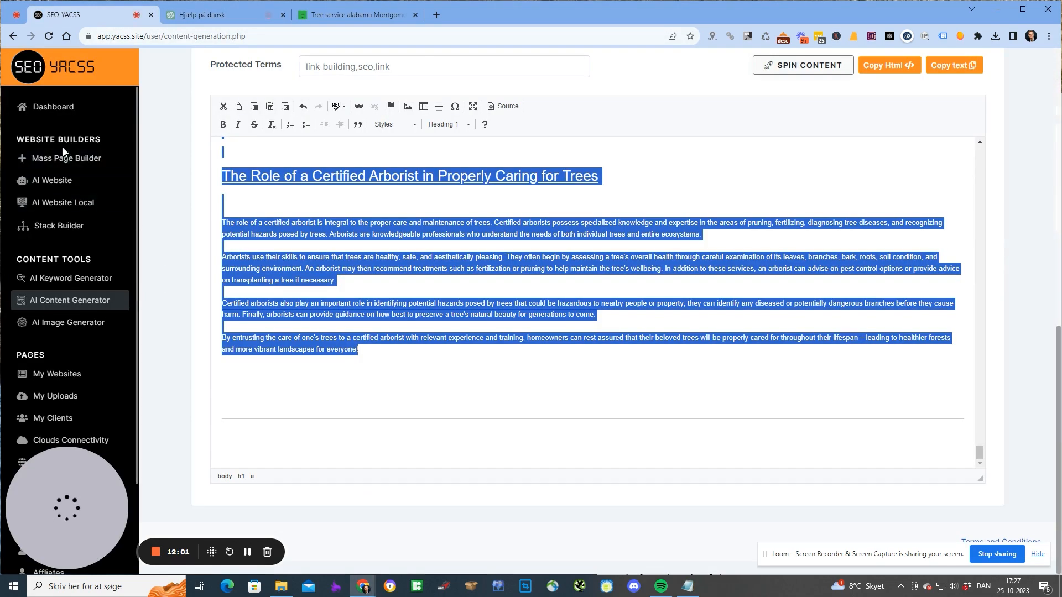
{"action": "left_click", "coordinate": [54, 106]}
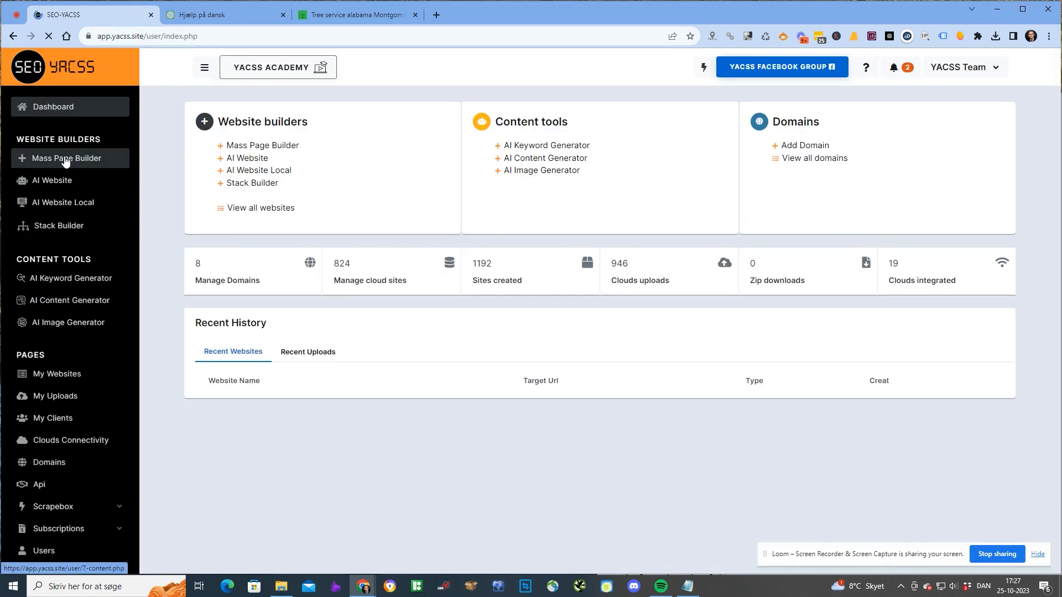
{"action": "left_click", "coordinate": [66, 159]}
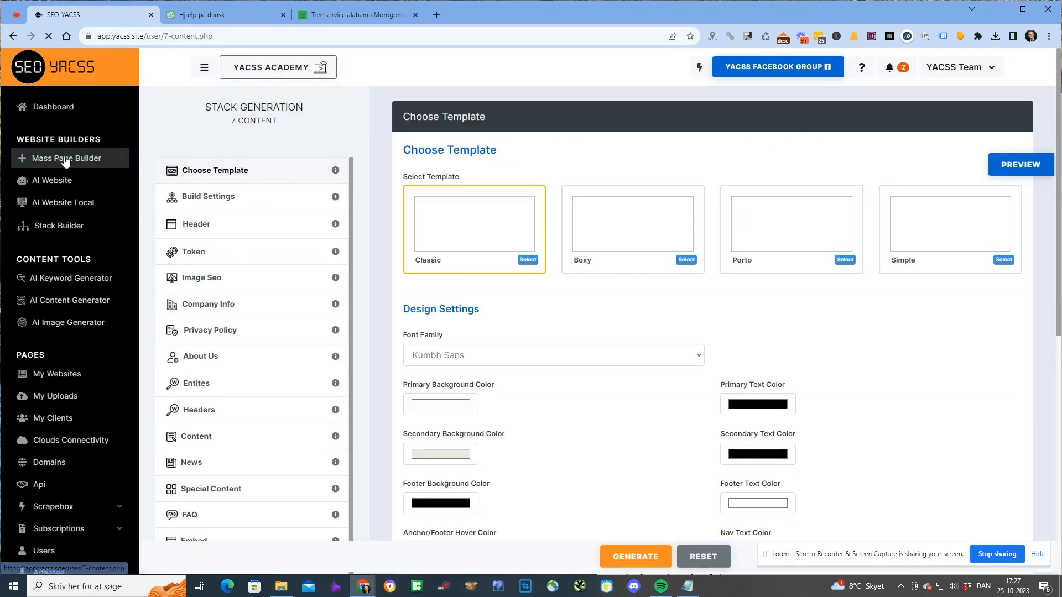
In the Build Settings, name the website "alabama tree service".
{"action": "left_click", "coordinate": [232, 200]}
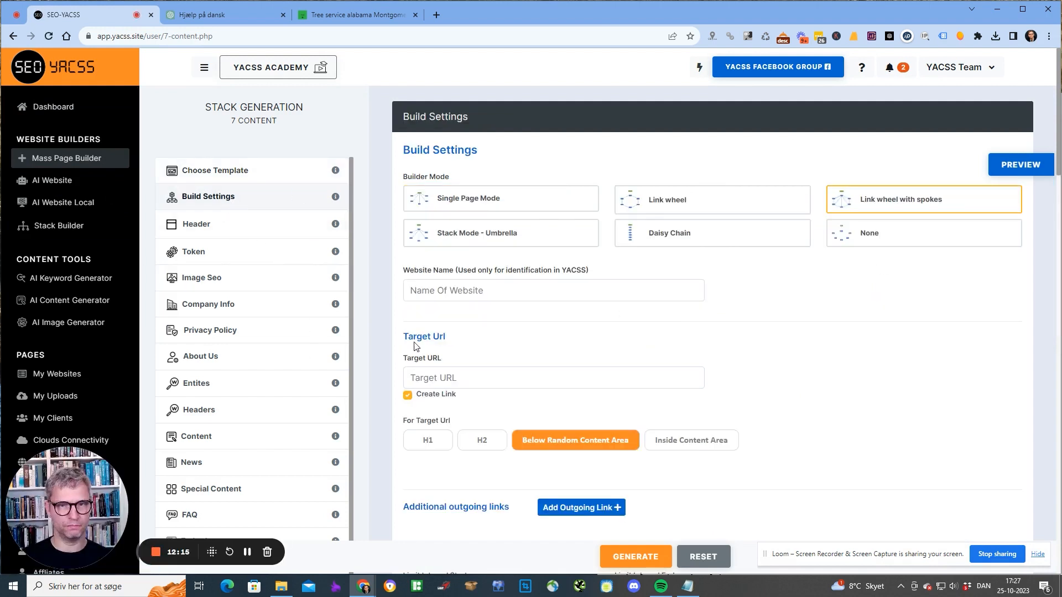
{"action": "left_click", "coordinate": [437, 300]}
{"action": "type", "text": "alabama "}
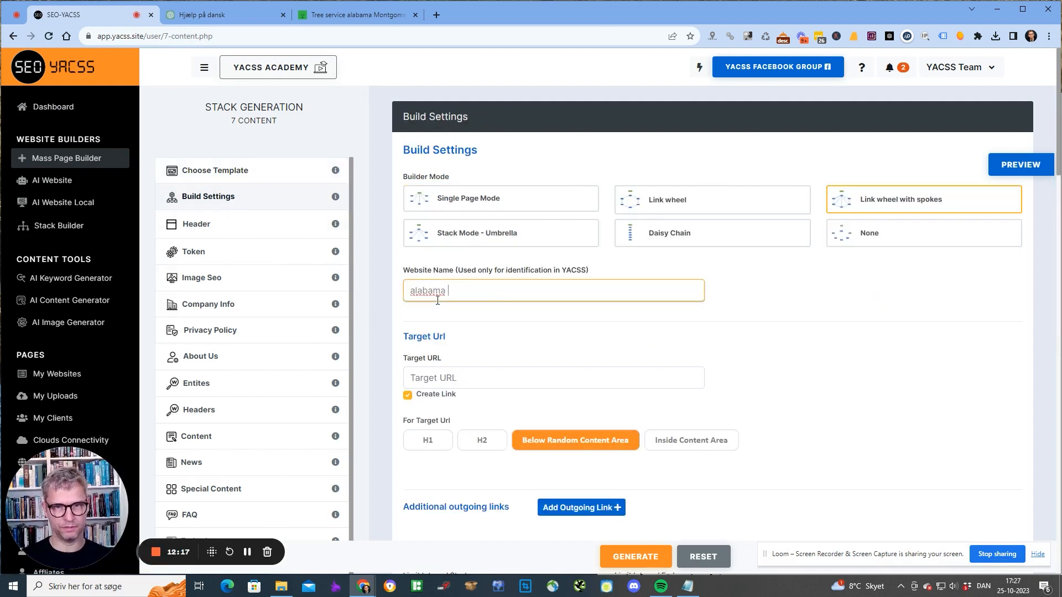
{"action": "type", "text": "tree service"}
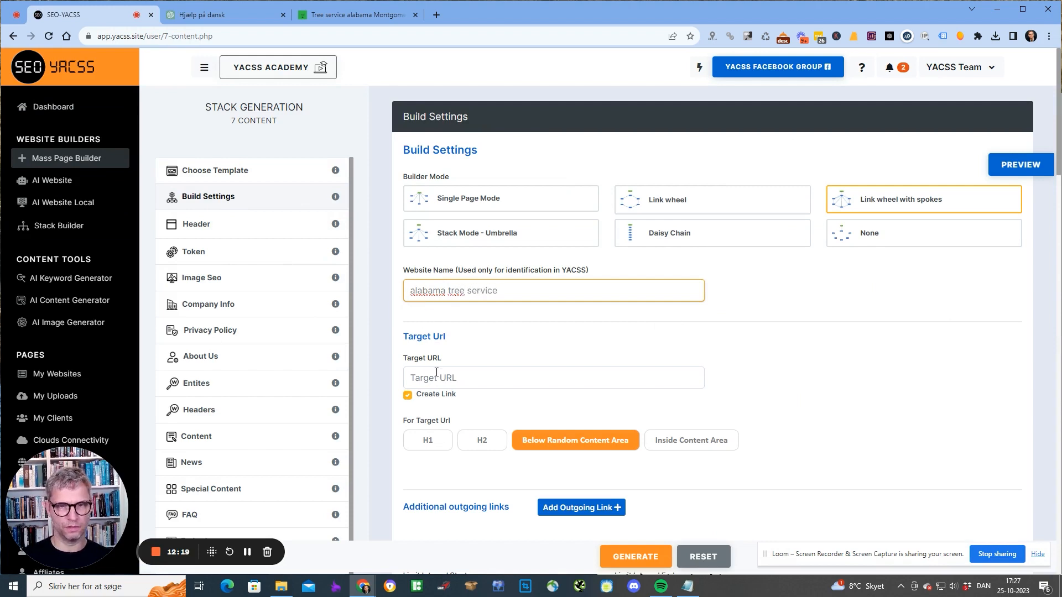
{"action": "left_click", "coordinate": [440, 379]}
{"action": "left_click", "coordinate": [353, 17]}
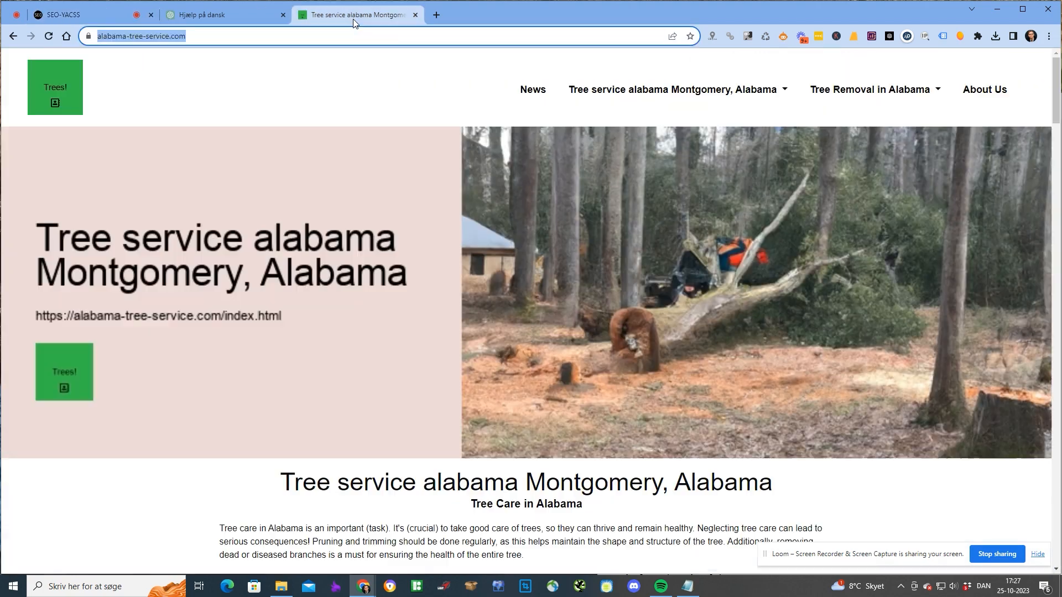
{"action": "left_click", "coordinate": [216, 35]}
{"action": "key", "text": "ctrl+c"}
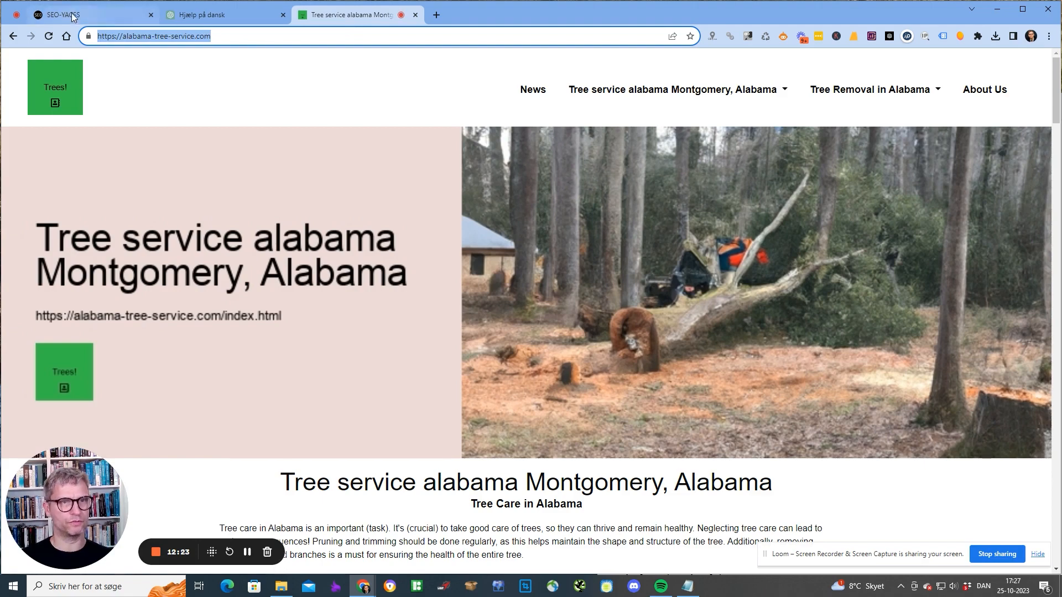
{"action": "left_click", "coordinate": [89, 15]}
{"action": "key", "text": "ctrl+v"}
{"action": "scroll", "coordinate": [586, 358], "scroll_direction": "down", "scroll_amount": 7}
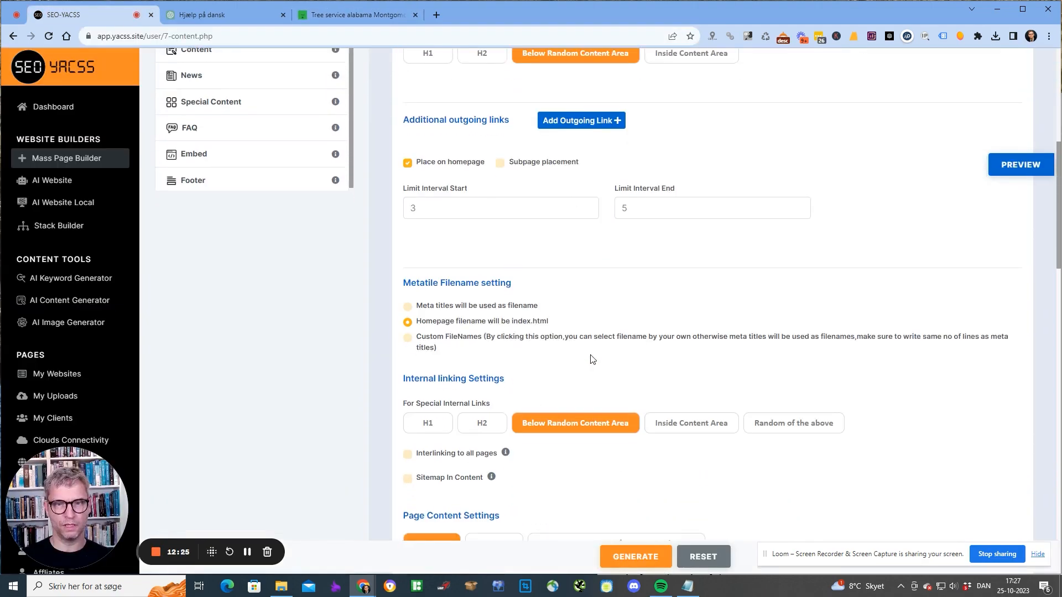
{"action": "scroll", "coordinate": [553, 332], "scroll_direction": "up", "scroll_amount": 4}
{"action": "left_click", "coordinate": [427, 274]}
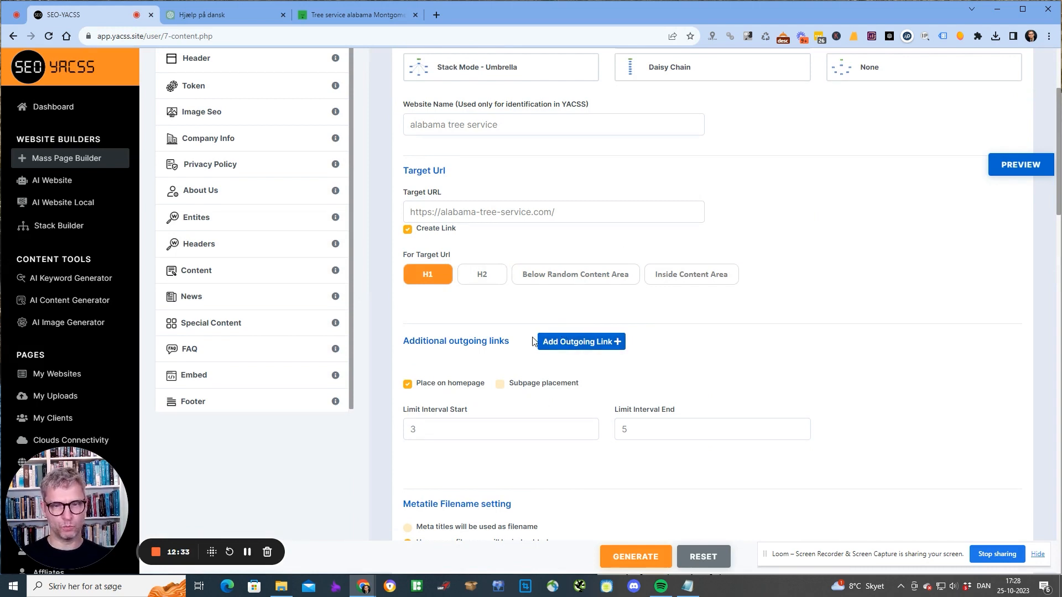
Enable interlinking to all pages with homepage and subpage placement, and include the sitemap in content on the homepage.
{"action": "scroll", "coordinate": [535, 343], "scroll_direction": "down", "scroll_amount": 4}
{"action": "scroll", "coordinate": [536, 344], "scroll_direction": "down", "scroll_amount": 3}
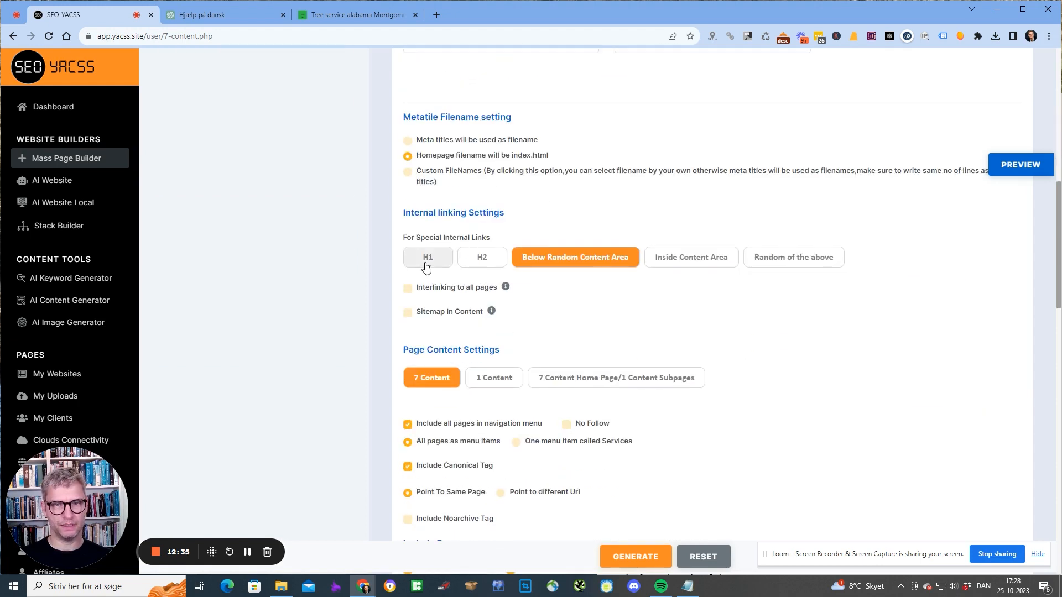
{"action": "scroll", "coordinate": [450, 274], "scroll_direction": "down", "scroll_amount": 3}
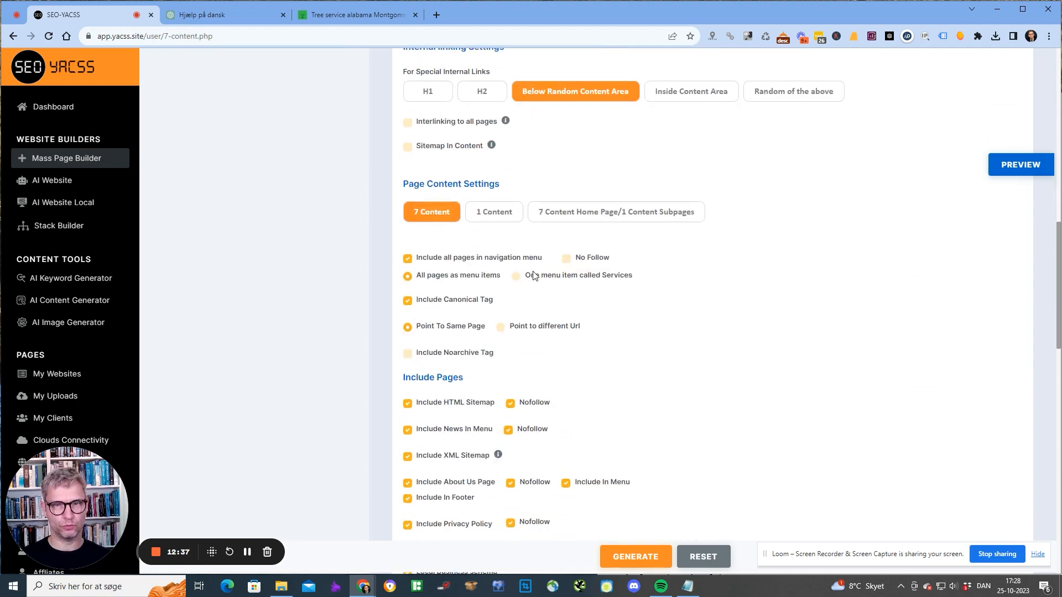
{"action": "scroll", "coordinate": [536, 271], "scroll_direction": "up", "scroll_amount": 2}
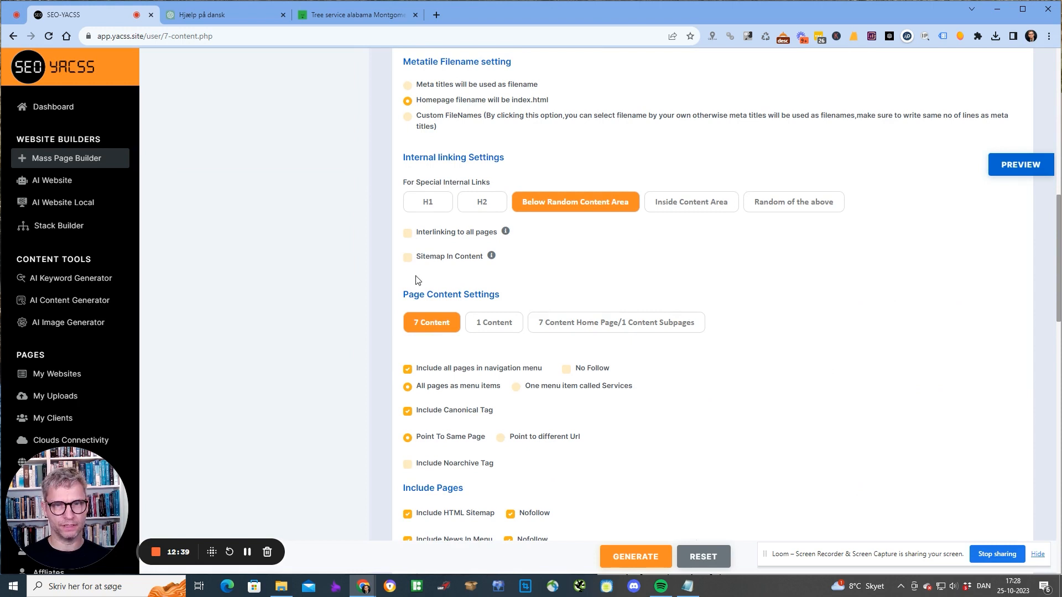
{"action": "left_click", "coordinate": [408, 233]}
{"action": "left_click", "coordinate": [508, 259]}
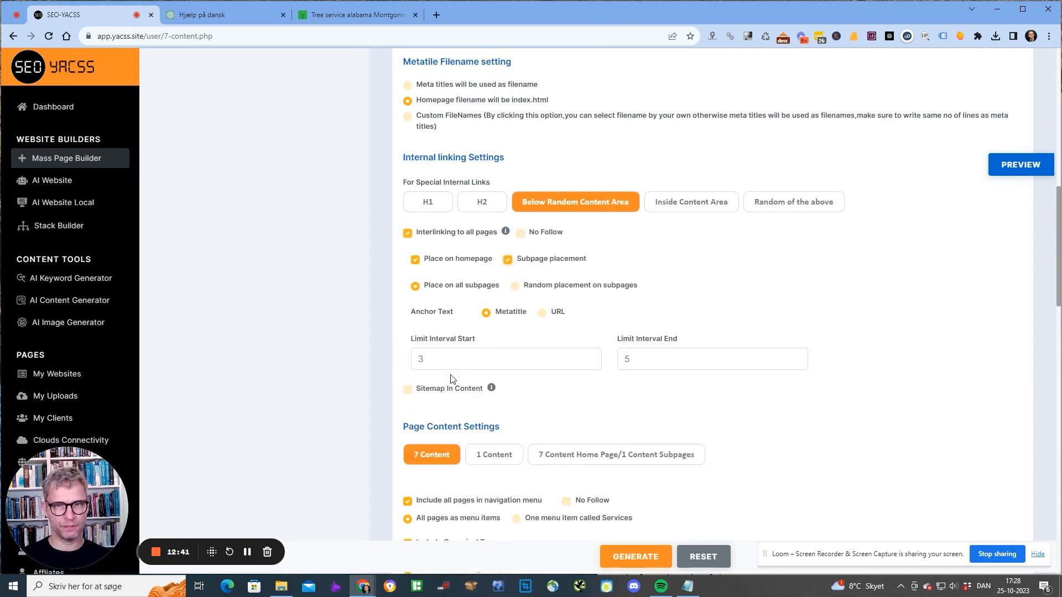
{"action": "left_click", "coordinate": [409, 390]}
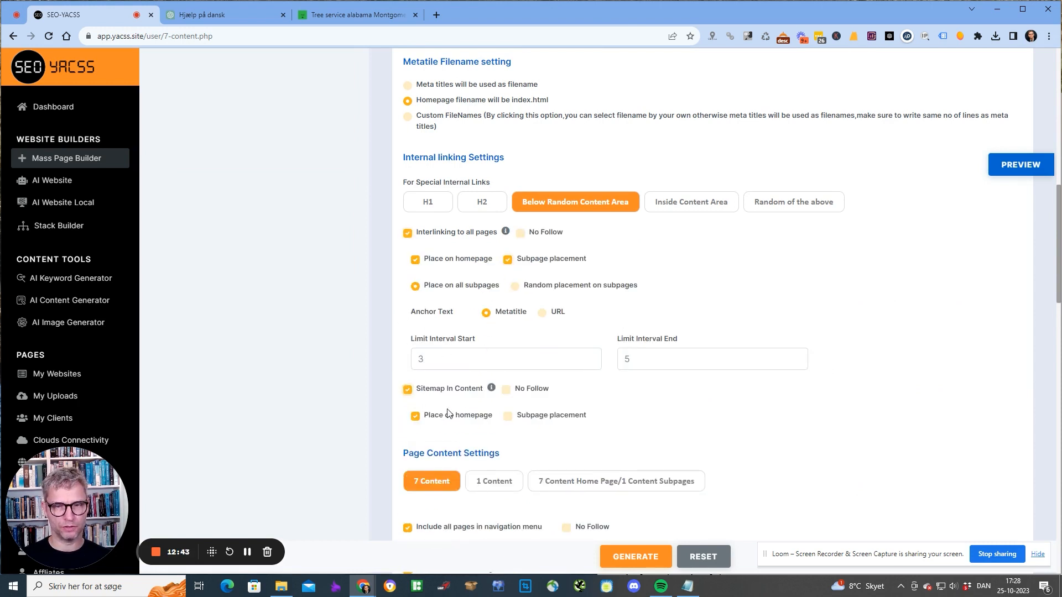
{"action": "left_click_drag", "start_coordinate": [585, 416], "coordinate": [415, 389]}
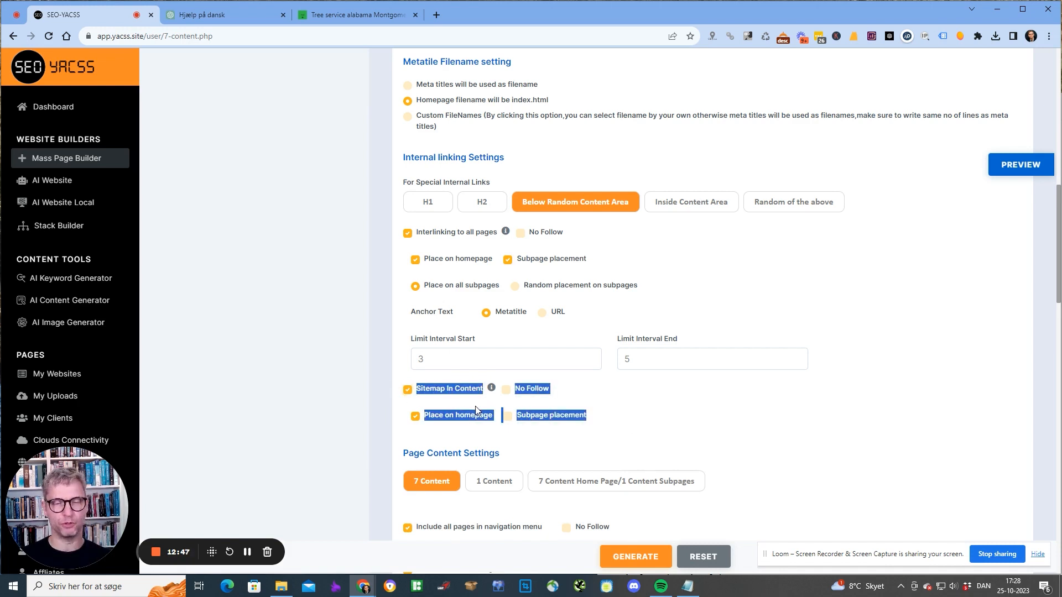
{"action": "left_click", "coordinate": [834, 434]}
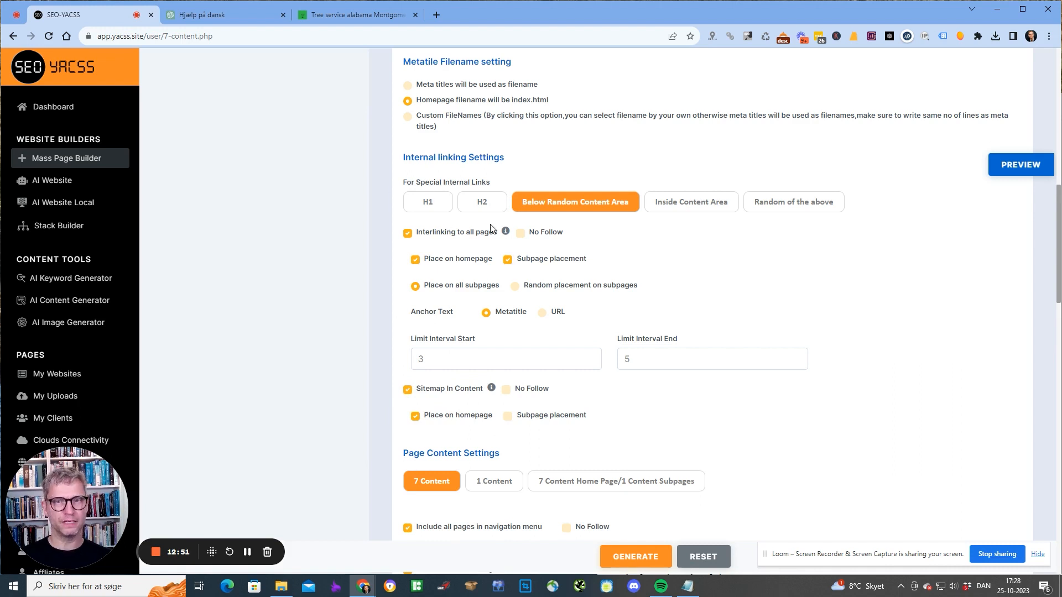
Set the interlinking Limit Interval End to 7, keeping Metatitle as the anchor text.
{"action": "left_click_drag", "start_coordinate": [489, 233], "coordinate": [457, 233]}
{"action": "double_click", "coordinate": [627, 360]}
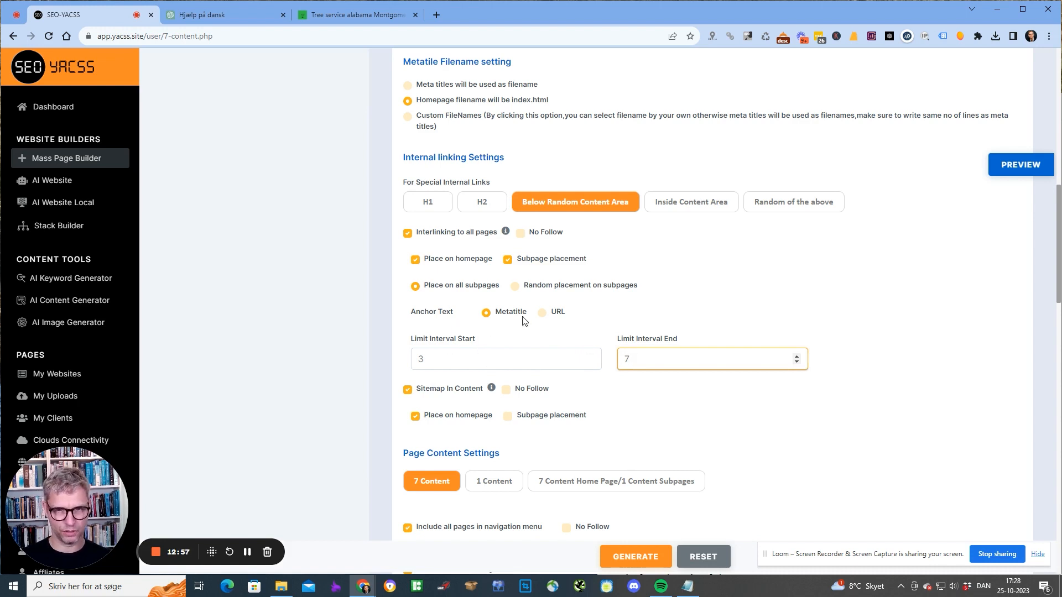
{"action": "left_click_drag", "start_coordinate": [527, 313], "coordinate": [507, 316]}
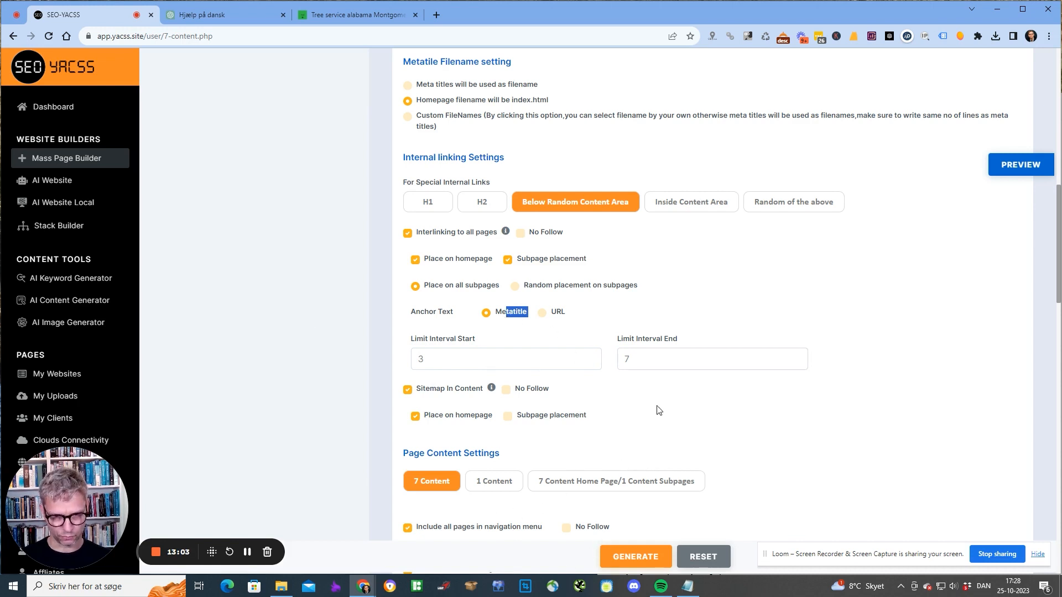
{"action": "left_click", "coordinate": [741, 308]}
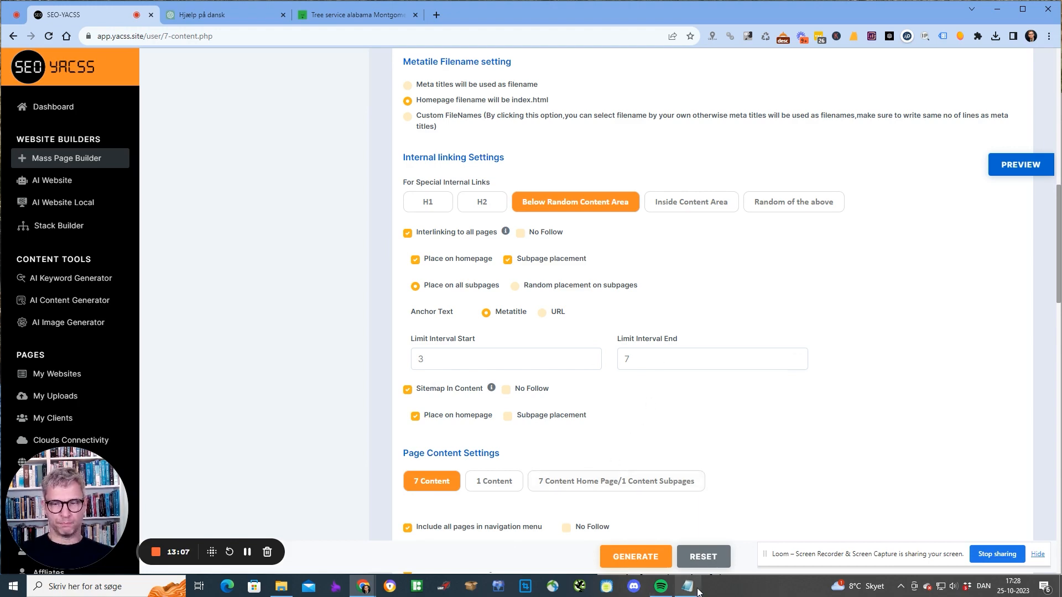
Look over the page content, included pages and schema settings, and open the Header section.
{"action": "mouse_move", "coordinate": [695, 593]}
{"action": "scroll", "coordinate": [531, 474], "scroll_direction": "down", "scroll_amount": 6}
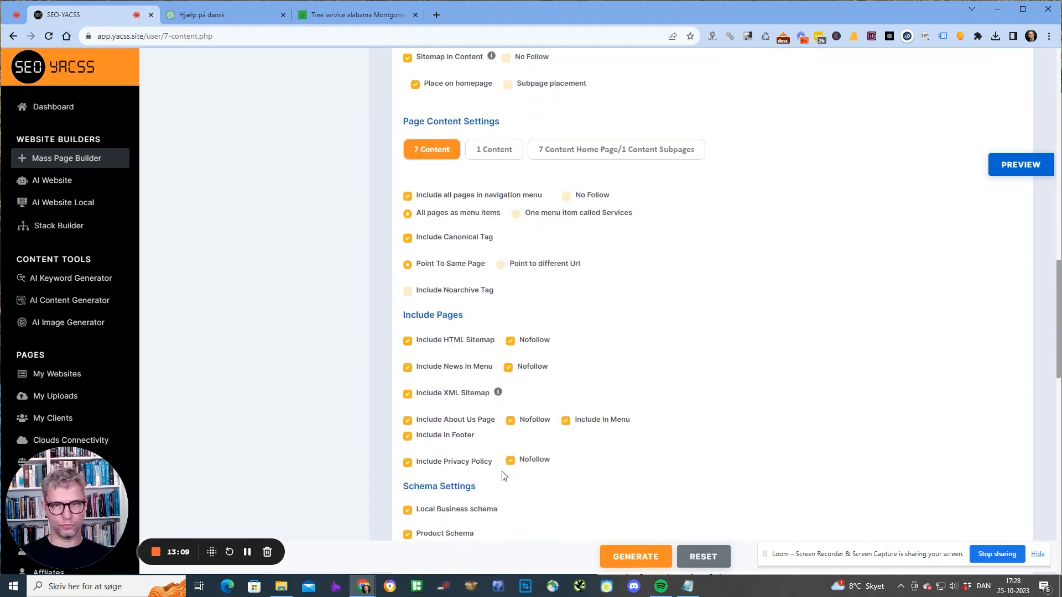
{"action": "scroll", "coordinate": [501, 470], "scroll_direction": "up", "scroll_amount": 9}
{"action": "scroll", "coordinate": [500, 470], "scroll_direction": "up", "scroll_amount": 10}
{"action": "left_click", "coordinate": [253, 223]}
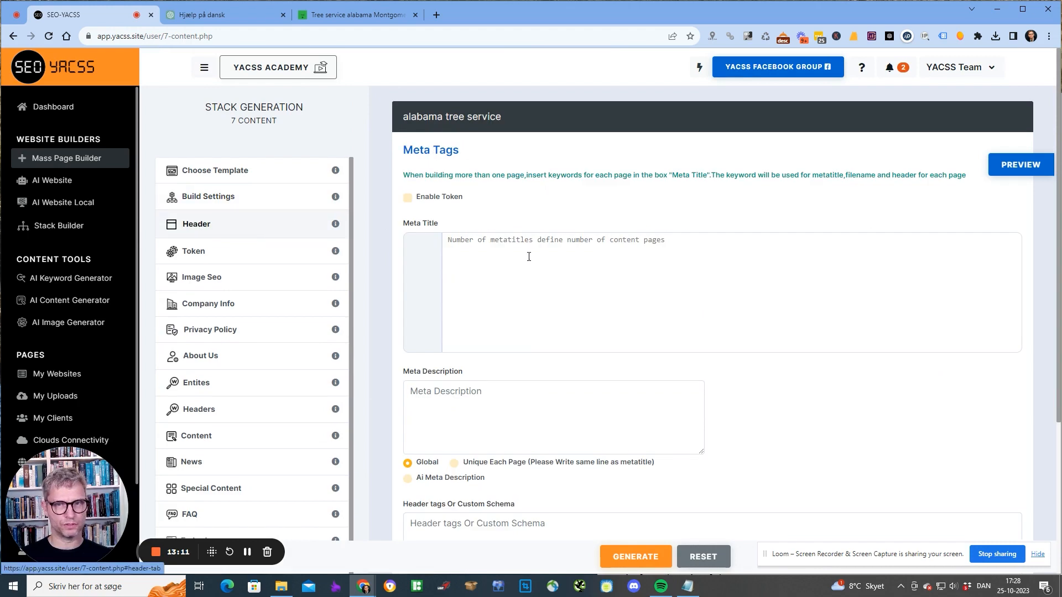
Switch to the Downloads folder, open "menu item titles alabama" in Notepad and copy its entire list of titles.
{"action": "left_click", "coordinate": [281, 586]}
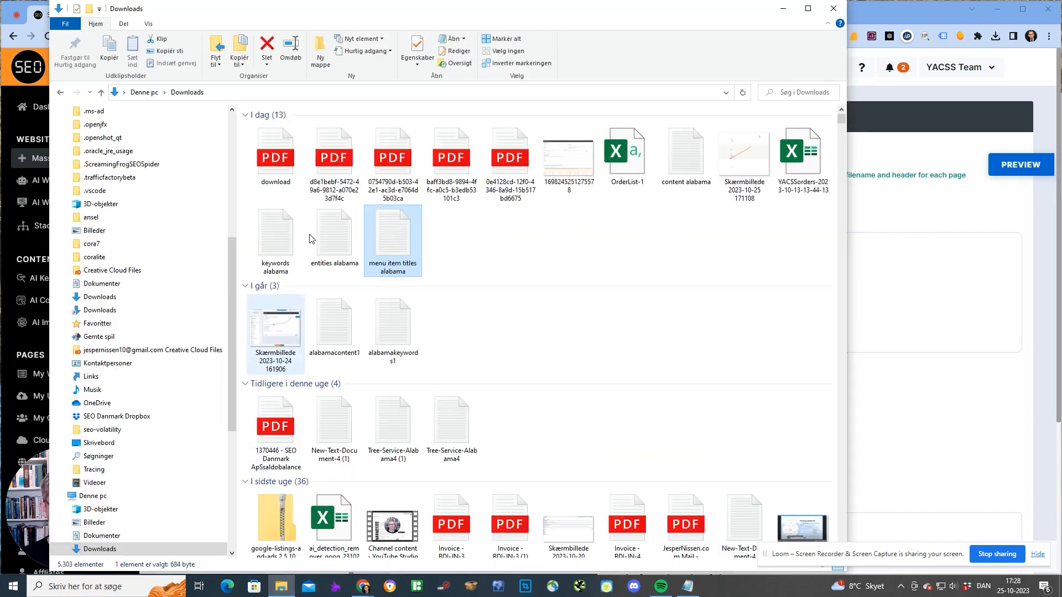
{"action": "left_click", "coordinate": [515, 259]}
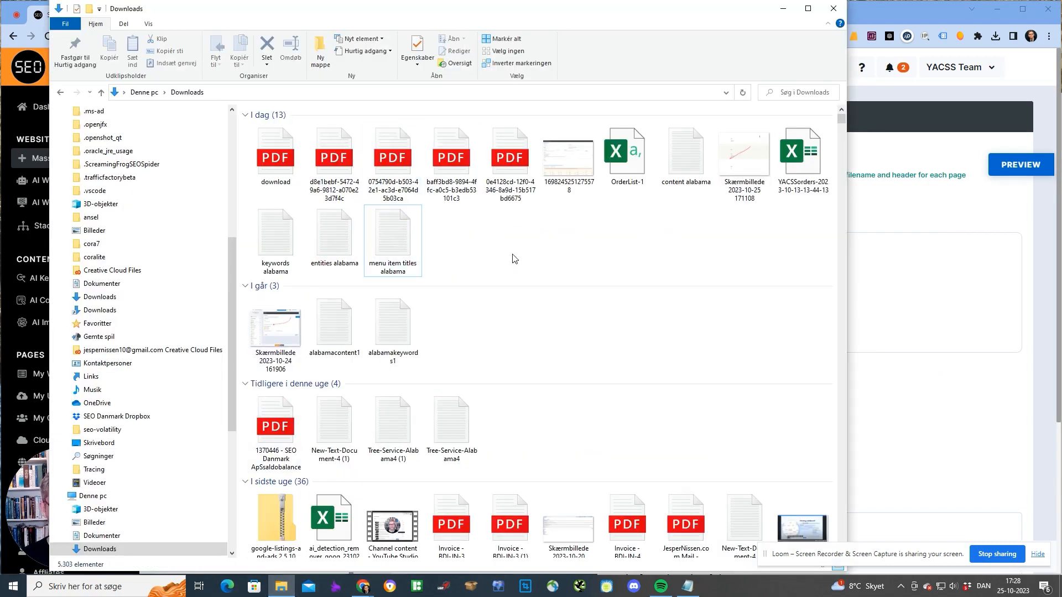
{"action": "left_click", "coordinate": [401, 246]}
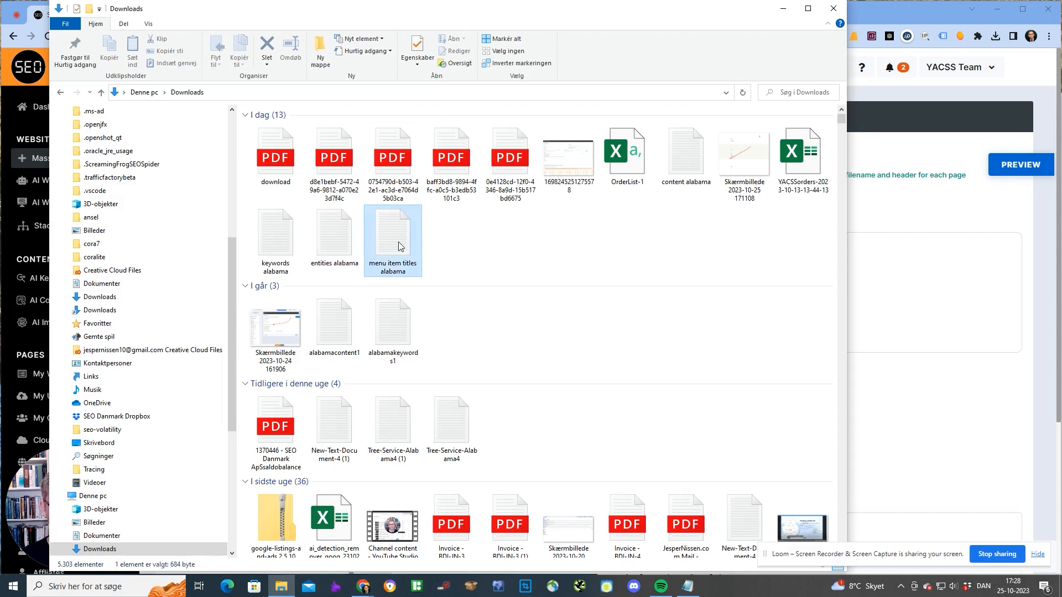
{"action": "double_click", "coordinate": [400, 246]}
{"action": "key", "text": "ctrl+a"}
{"action": "key", "text": "ctrl+c"}
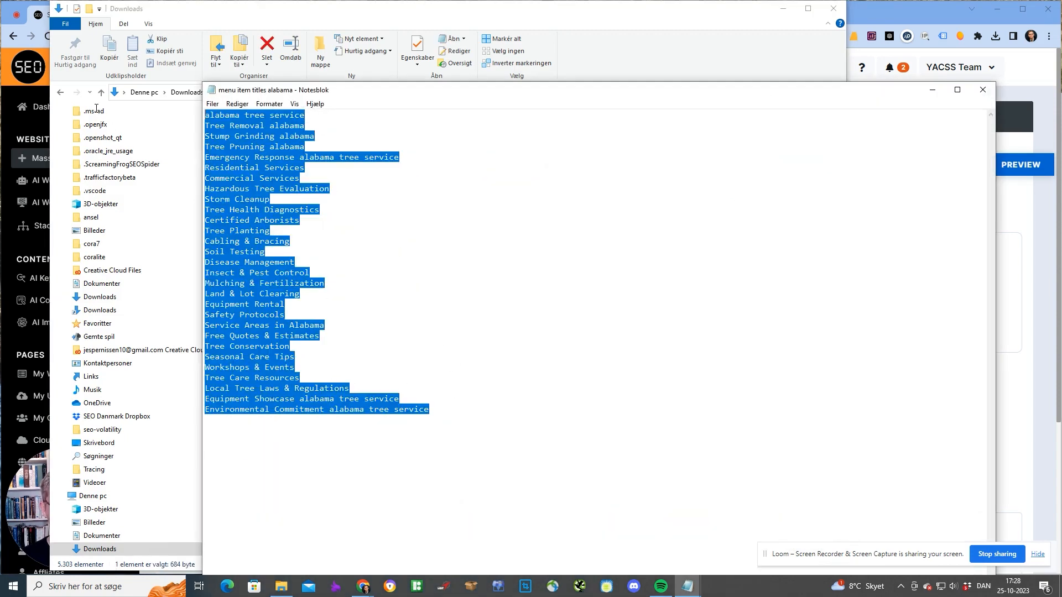
Return to SEO YACSS and paste the copied menu item titles into the Meta Title field.
{"action": "key", "text": "alt+Tab"}
{"action": "left_click", "coordinate": [1048, 311]}
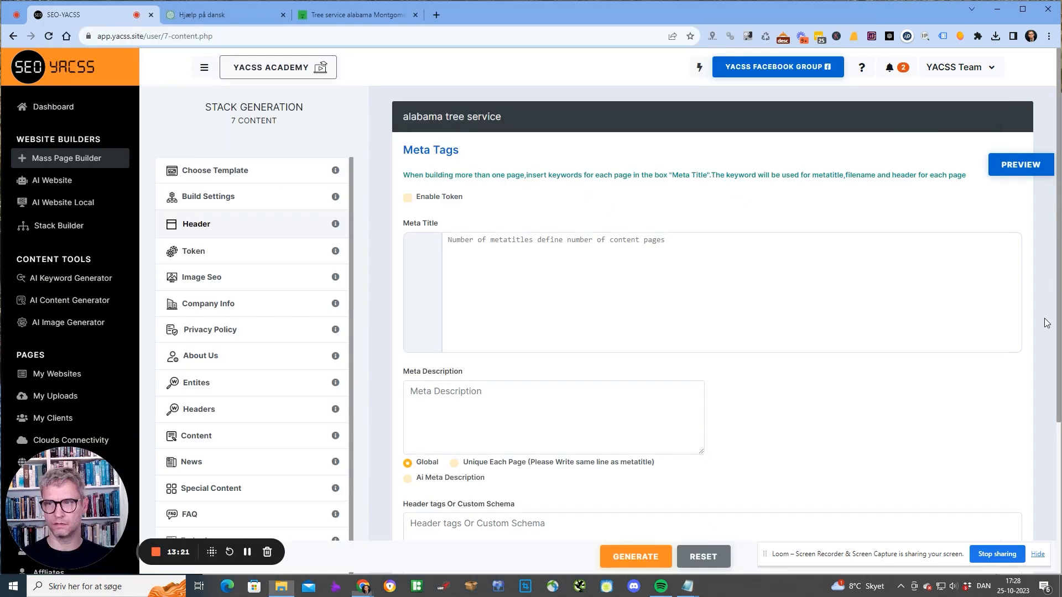
{"action": "key", "text": "ctrl+v"}
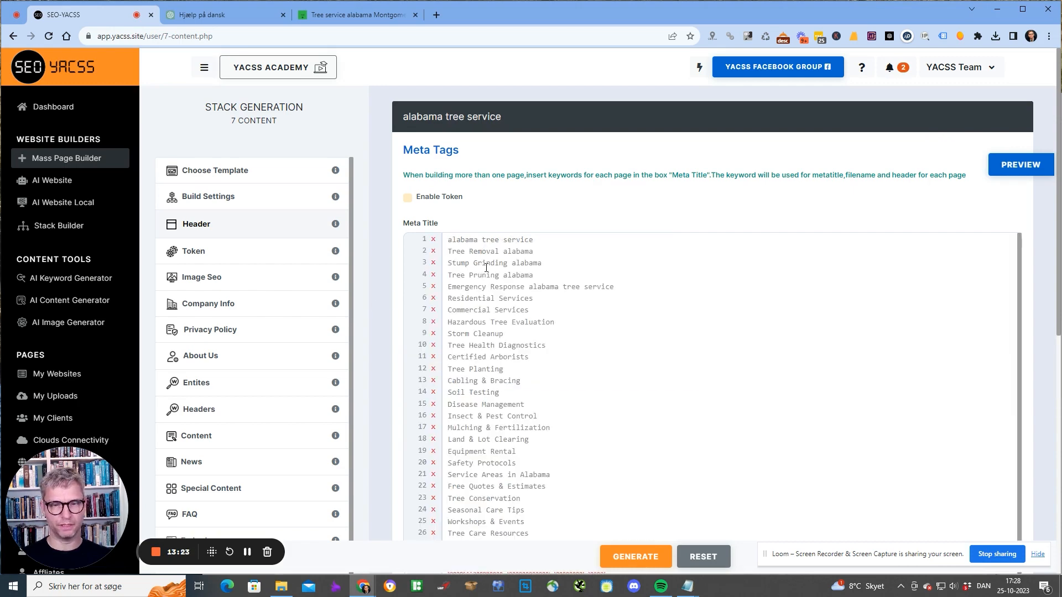
Preview the site to check its menu, sitemap list and internal links, and return to the builder.
{"action": "scroll", "coordinate": [650, 301], "scroll_direction": "down", "scroll_amount": 6}
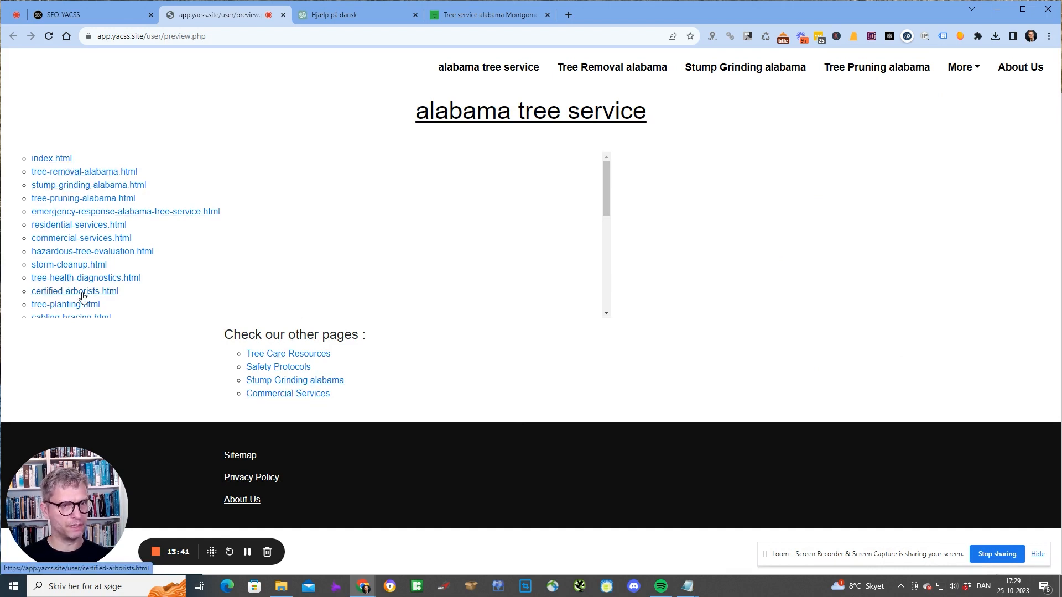
{"action": "scroll", "coordinate": [265, 249], "scroll_direction": "down", "scroll_amount": 5}
{"action": "scroll", "coordinate": [321, 243], "scroll_direction": "up", "scroll_amount": 5}
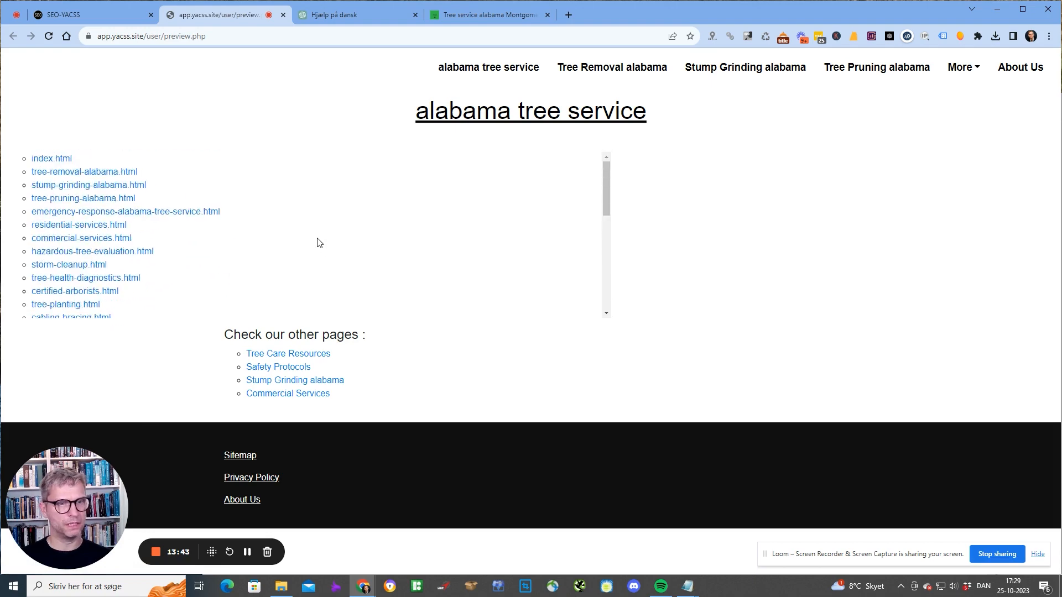
{"action": "left_click", "coordinate": [98, 17]}
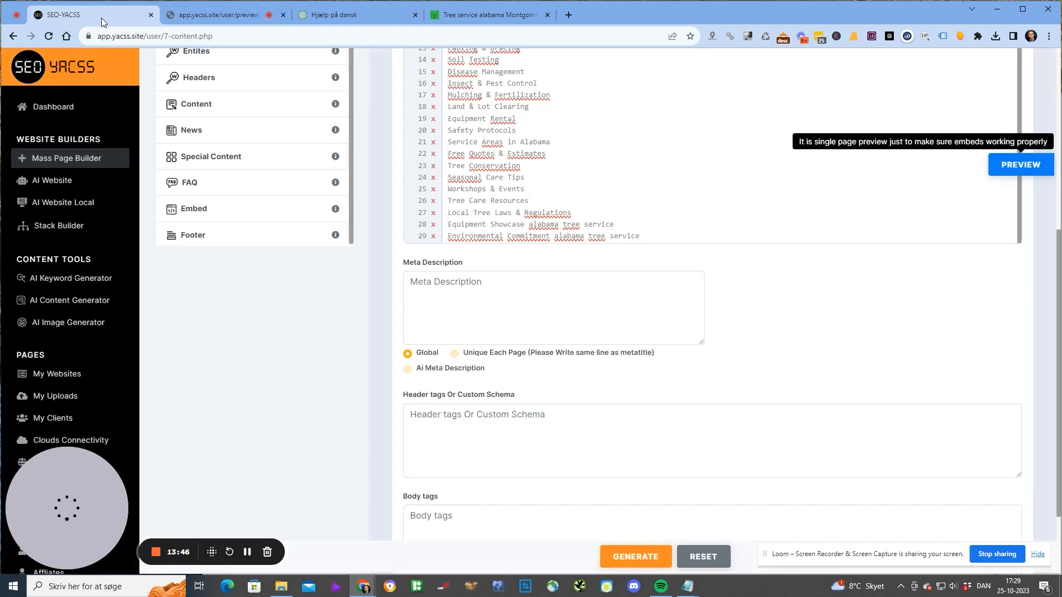
Choose Ai Meta Description for the pages and check it against the meta titles.
{"action": "left_click", "coordinate": [410, 370]}
{"action": "scroll", "coordinate": [624, 454], "scroll_direction": "up", "scroll_amount": 3}
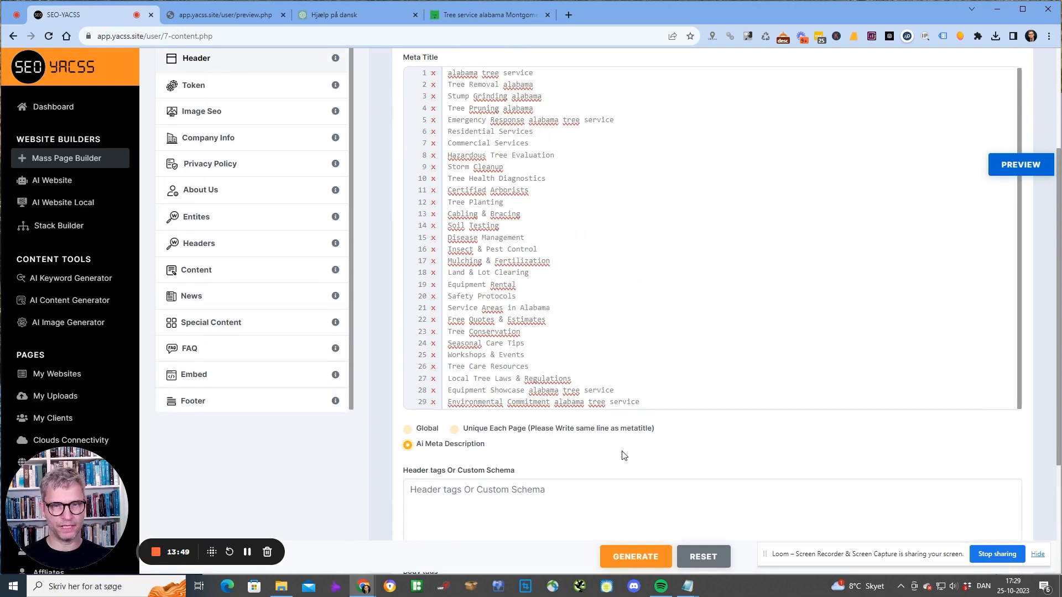
{"action": "left_click_drag", "start_coordinate": [500, 442], "coordinate": [427, 452]}
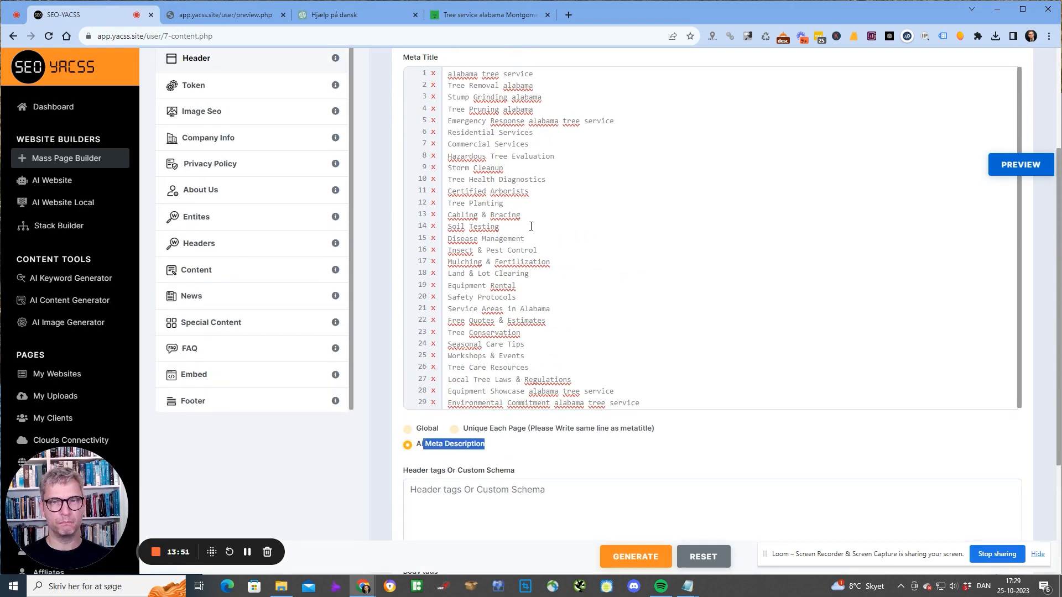
{"action": "scroll", "coordinate": [529, 224], "scroll_direction": "up", "scroll_amount": 2}
{"action": "left_click_drag", "start_coordinate": [544, 187], "coordinate": [447, 185]}
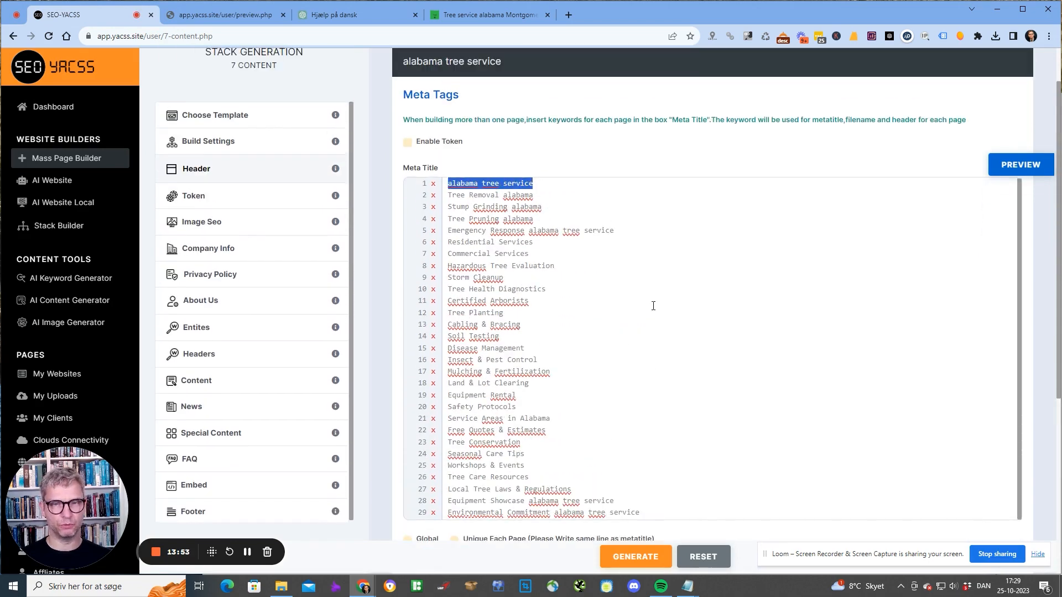
{"action": "scroll", "coordinate": [652, 304], "scroll_direction": "down", "scroll_amount": 5}
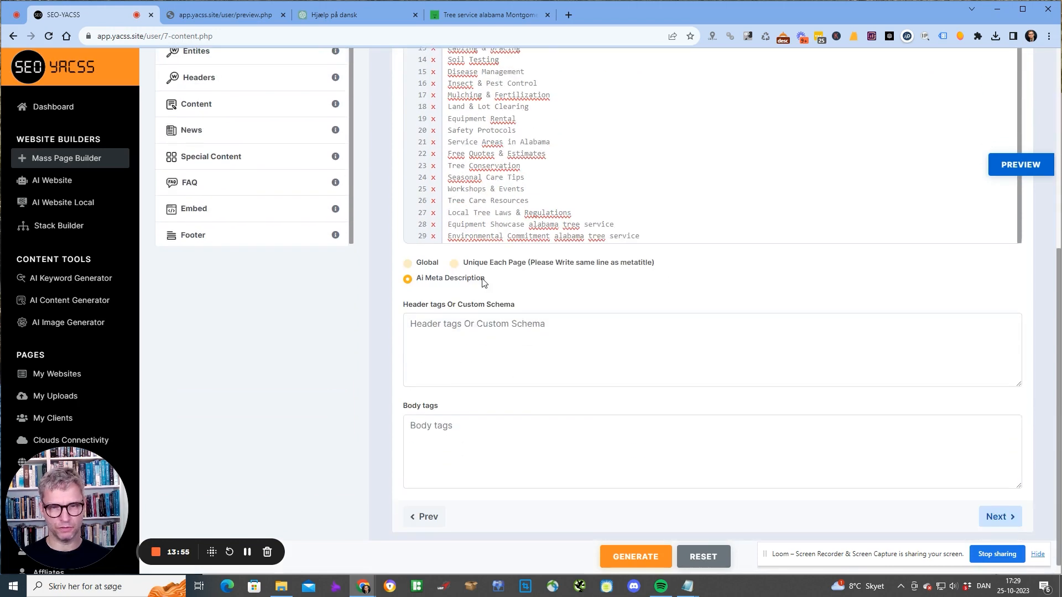
In the Token section, enable tokens and turn on inserting the metatitle into content.
{"action": "scroll", "coordinate": [244, 225], "scroll_direction": "up", "scroll_amount": 6}
{"action": "left_click", "coordinate": [243, 258]}
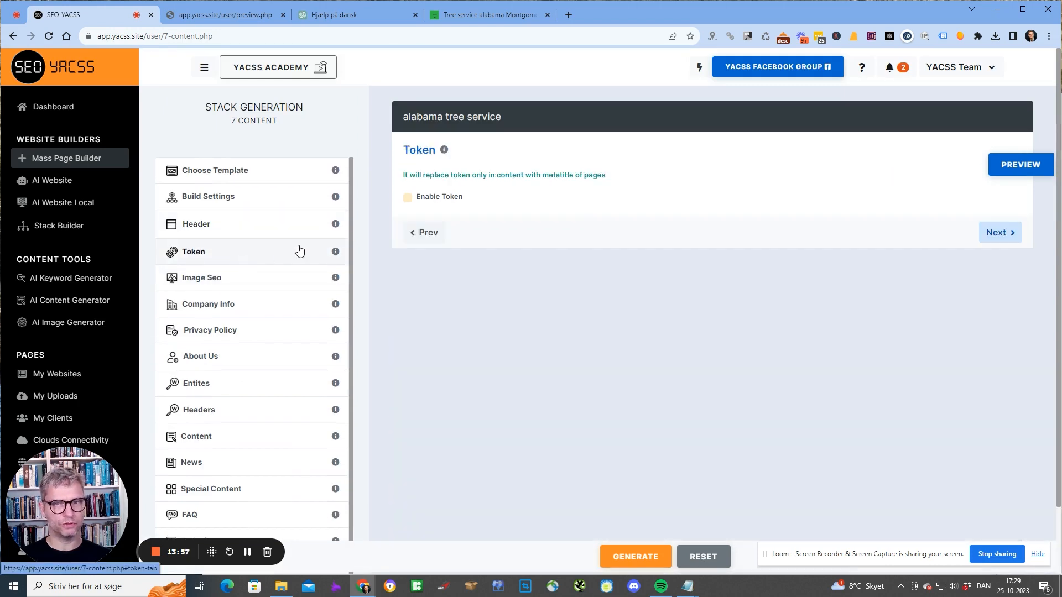
{"action": "left_click", "coordinate": [407, 199]}
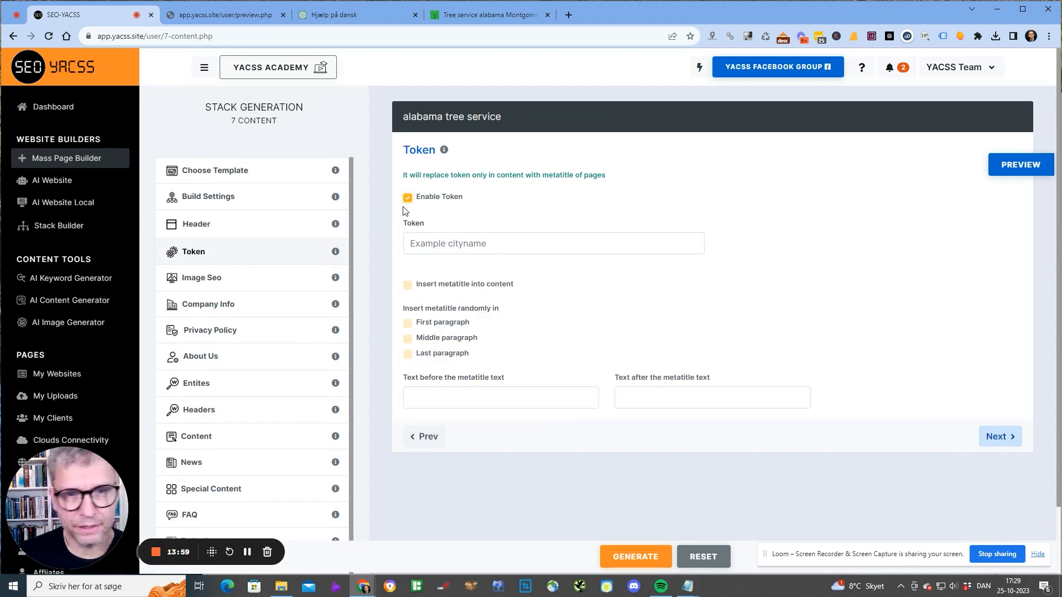
{"action": "left_click", "coordinate": [408, 285]}
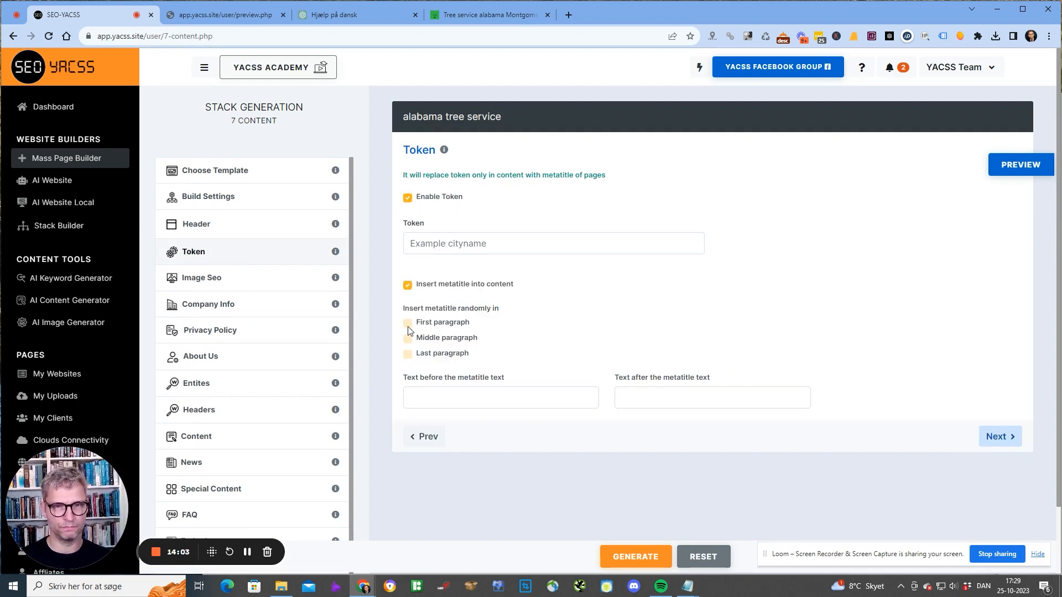
Set the metatitle to be inserted randomly in the first, middle and last paragraphs, and check the site preview.
{"action": "left_click", "coordinate": [408, 324]}
{"action": "left_click", "coordinate": [408, 339]}
{"action": "left_click", "coordinate": [409, 354]}
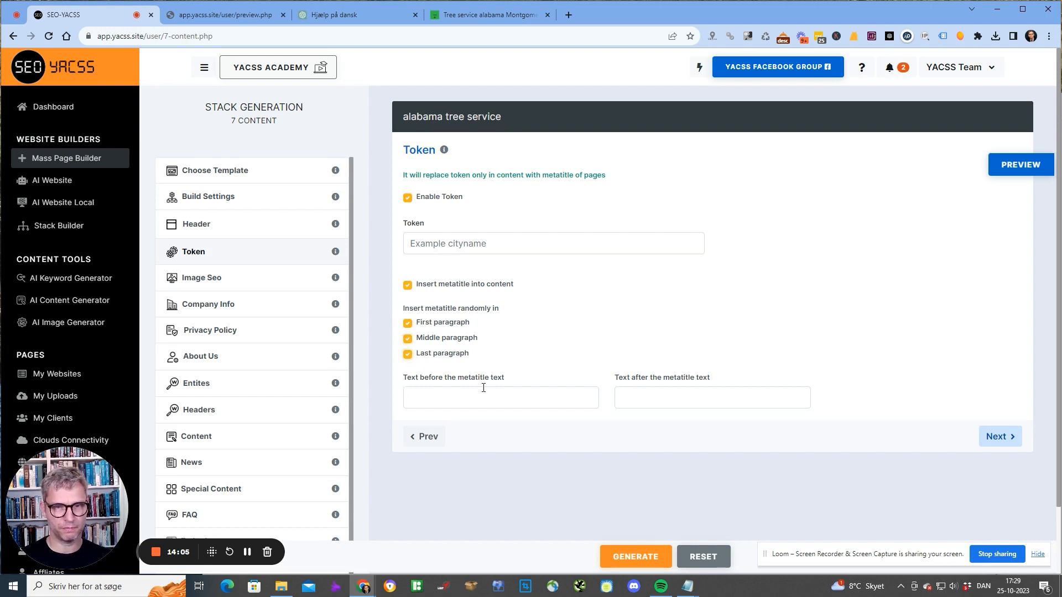
{"action": "left_click", "coordinate": [1021, 165]}
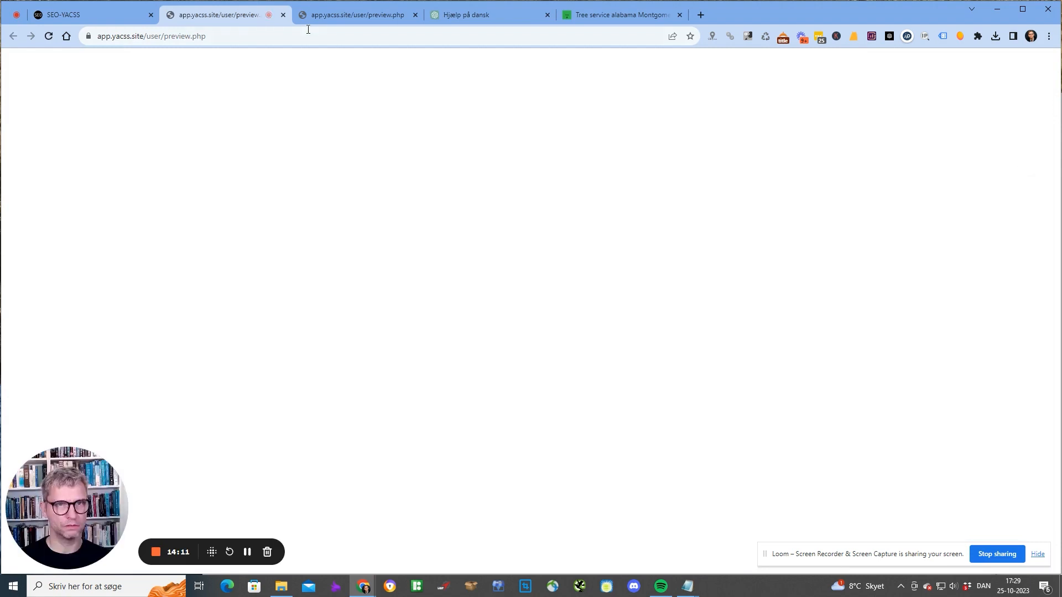
{"action": "left_click", "coordinate": [284, 15]}
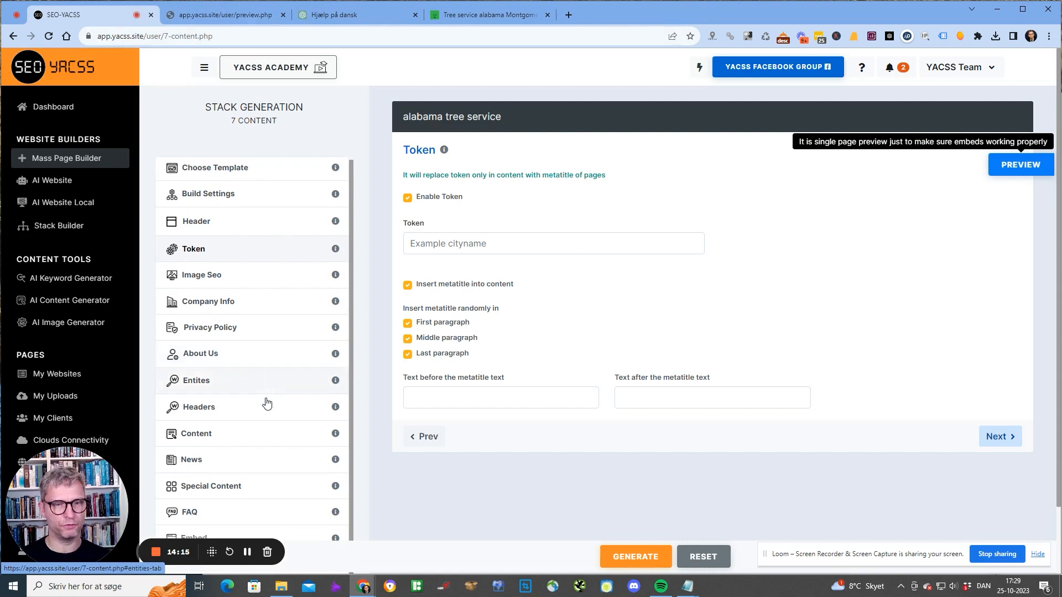
In the Content section, choose a random number of sentences from a text file in random order, combined into paragraphs.
{"action": "left_click", "coordinate": [249, 437]}
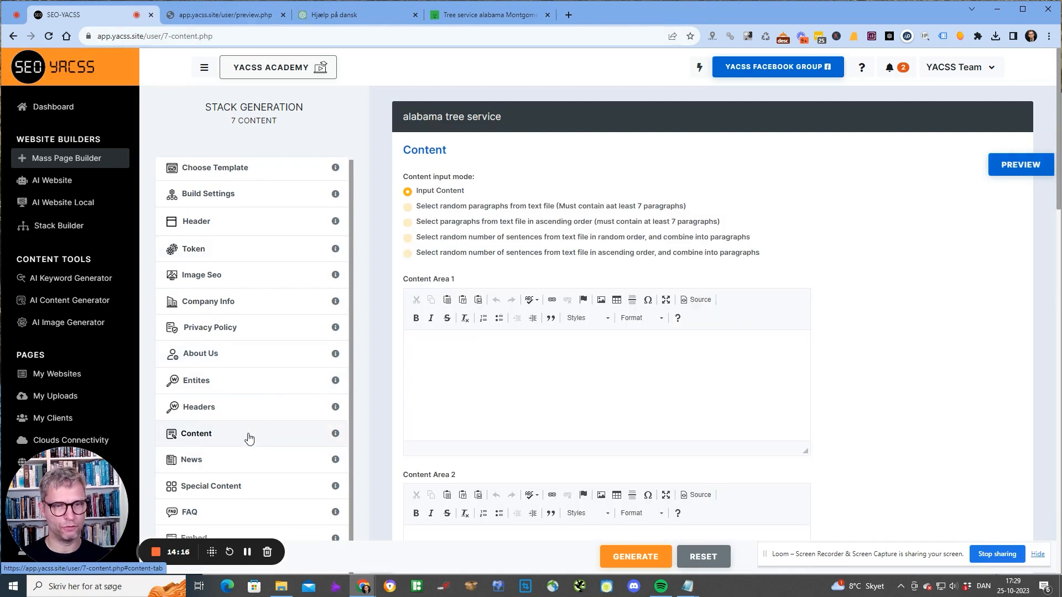
{"action": "left_click", "coordinate": [465, 241]}
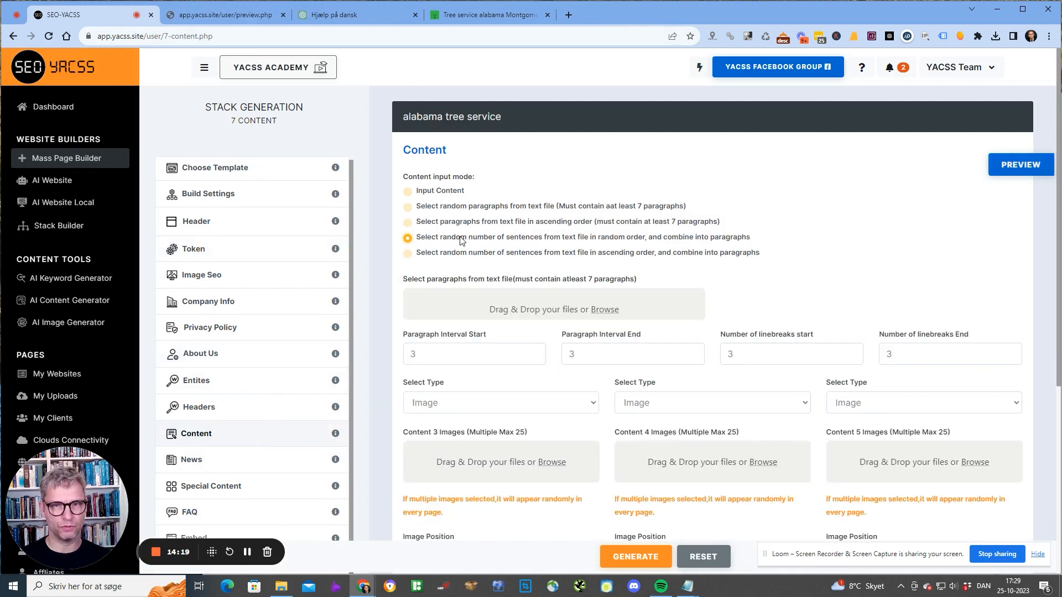
{"action": "left_click_drag", "start_coordinate": [450, 240], "coordinate": [578, 239]}
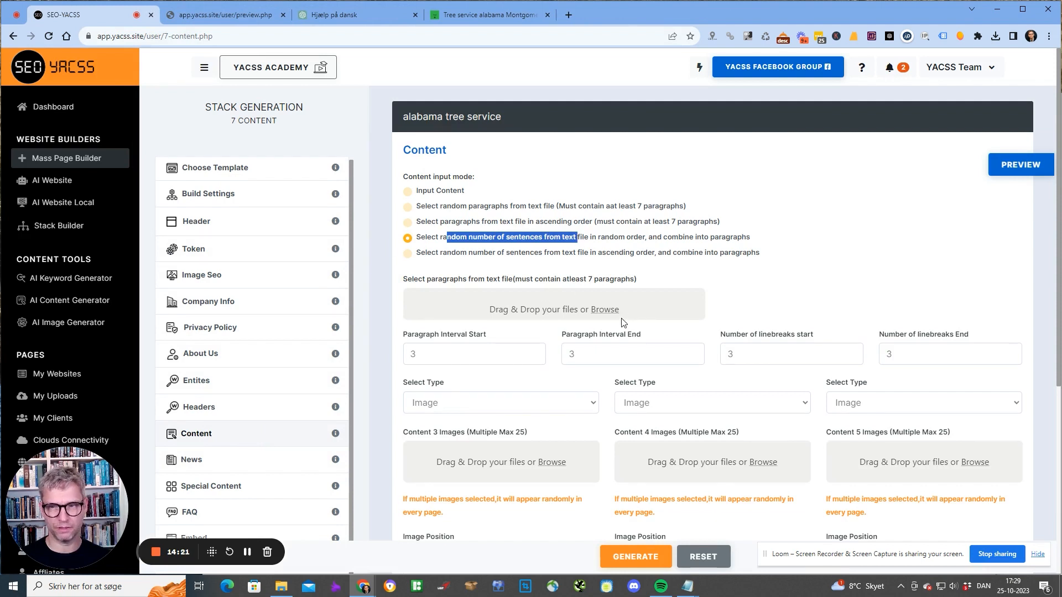
Set the content's paragraph interval to 5–10 and its number of linebreaks to start at 2, keeping 3 as the end.
{"action": "left_click", "coordinate": [439, 353]}
{"action": "type", "text": "5"}
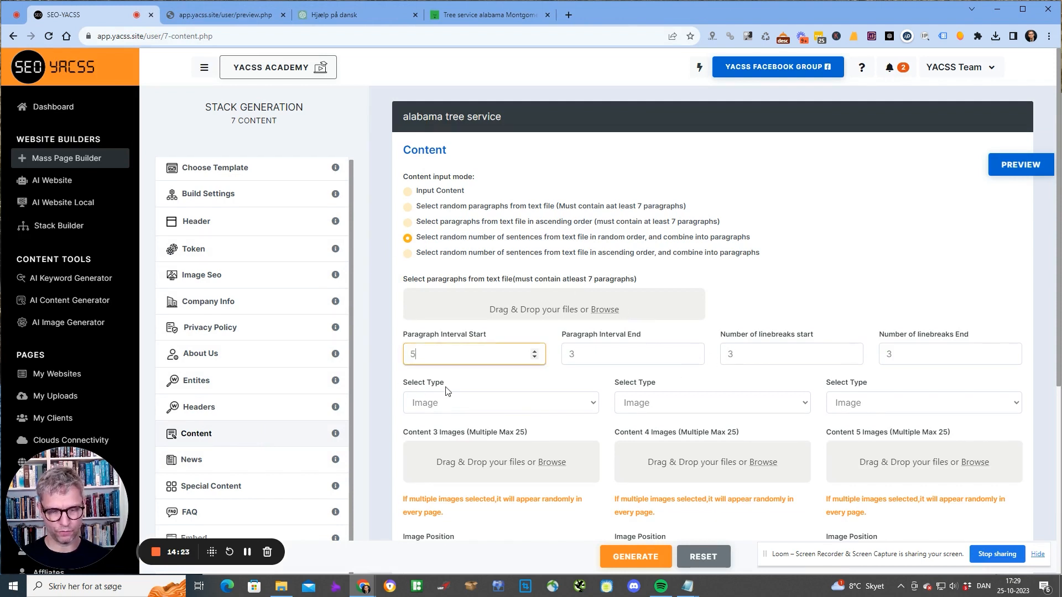
{"action": "key", "text": "Tab"}
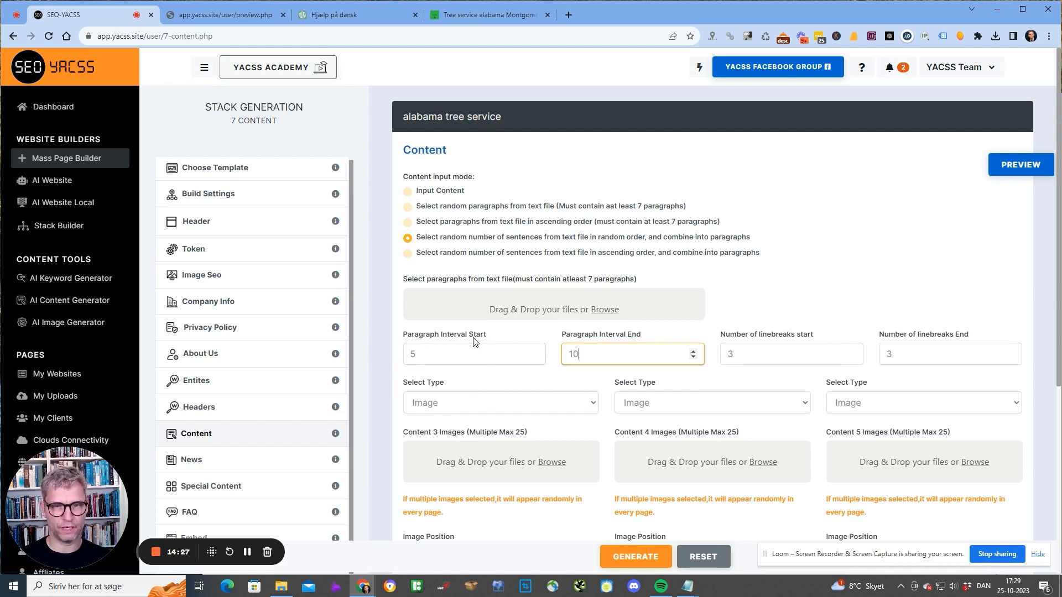
{"action": "left_click", "coordinate": [750, 353]}
{"action": "type", "text": "2"}
{"action": "left_click", "coordinate": [901, 355]}
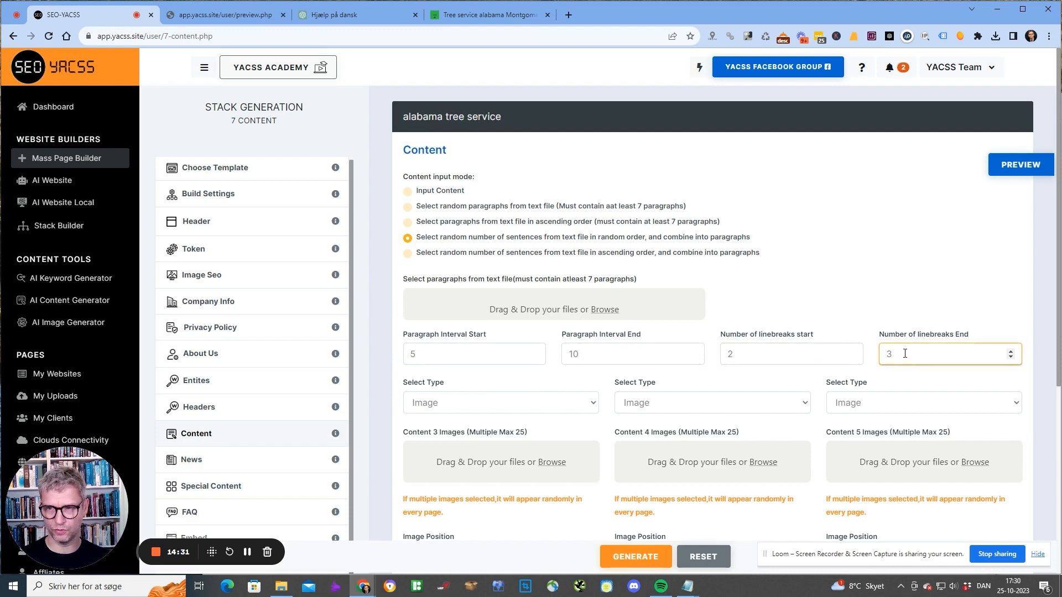
Upload the content alabama text file from Downloads as the source of the content paragraphs.
{"action": "left_click", "coordinate": [605, 308]}
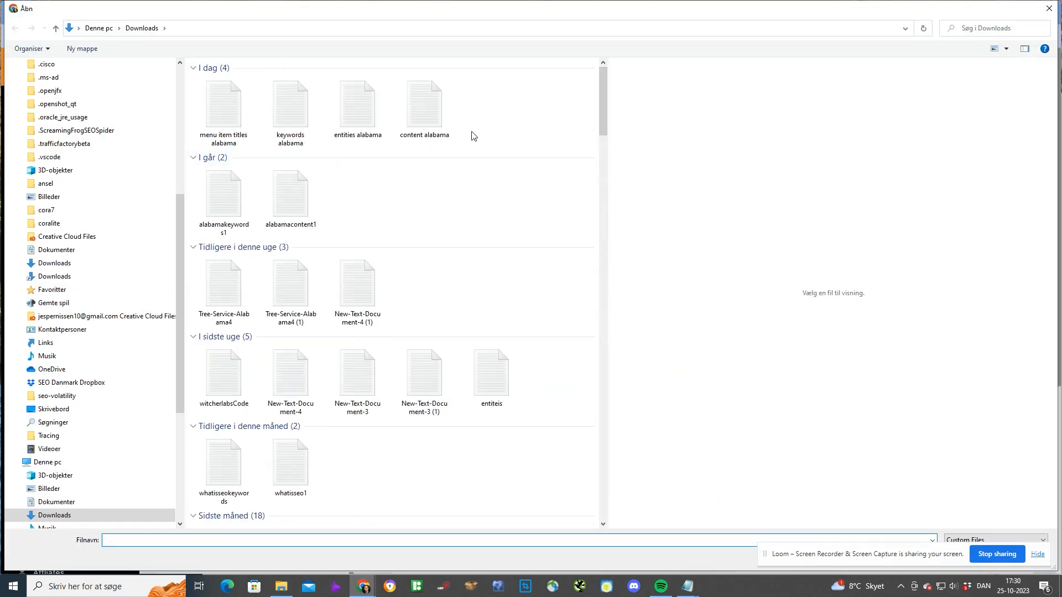
{"action": "left_click", "coordinate": [418, 109]}
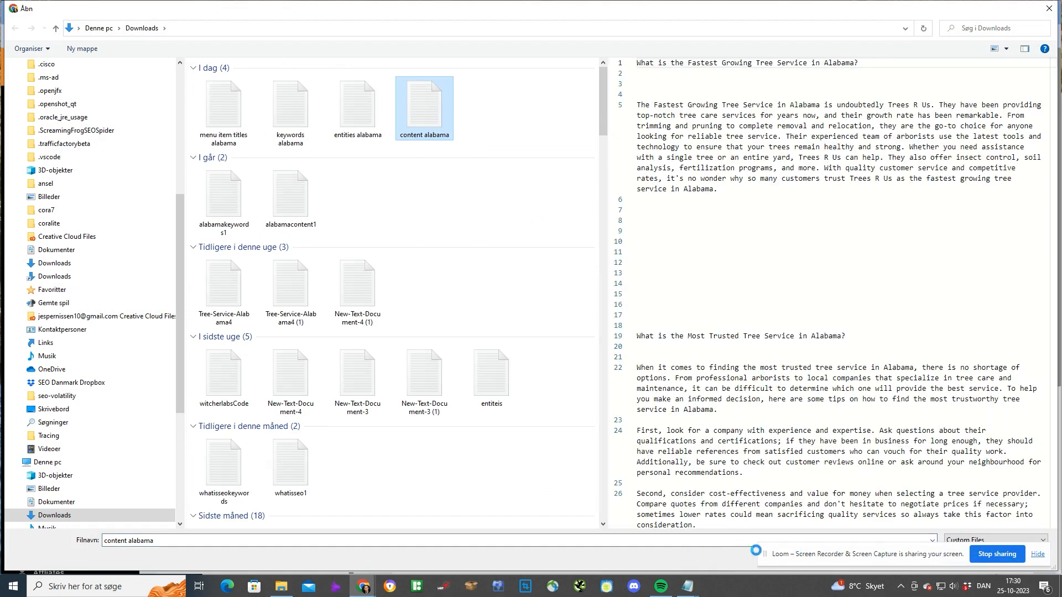
{"action": "key", "text": "alt+Tab"}
{"action": "key", "text": "alt+Tab"}
{"action": "left_click_drag", "start_coordinate": [932, 555], "coordinate": [568, 547]}
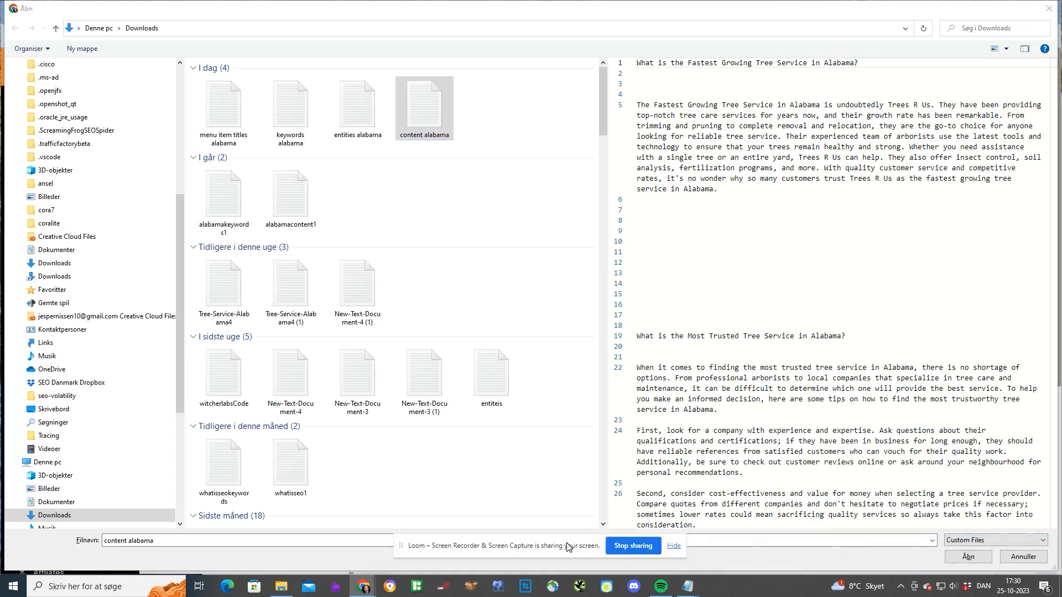
{"action": "left_click", "coordinate": [964, 558]}
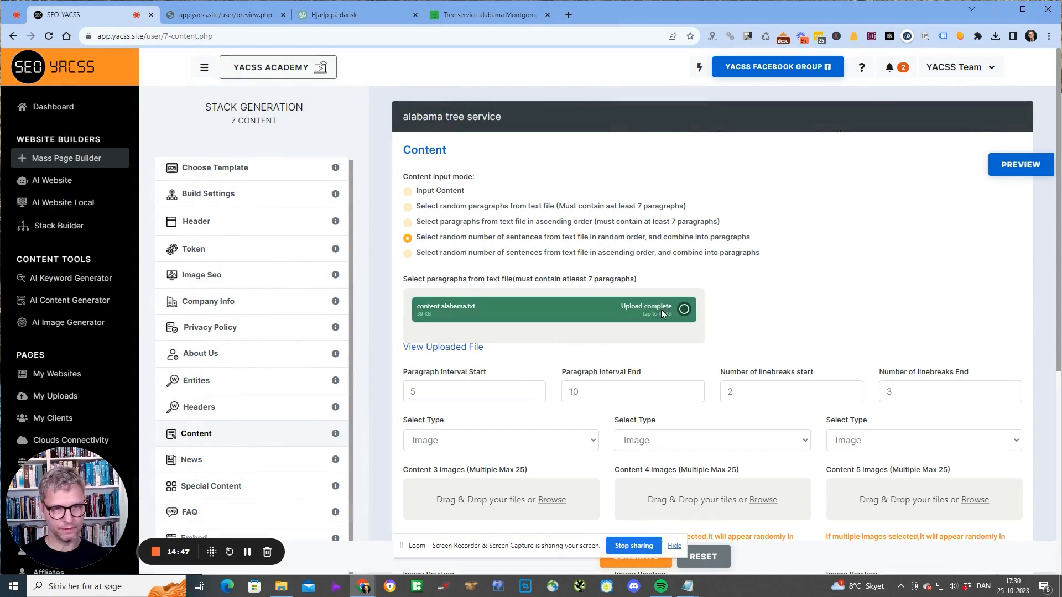
Preview the site and examine the generated paragraphs from the header down to the footer links.
{"action": "left_click", "coordinate": [1018, 166]}
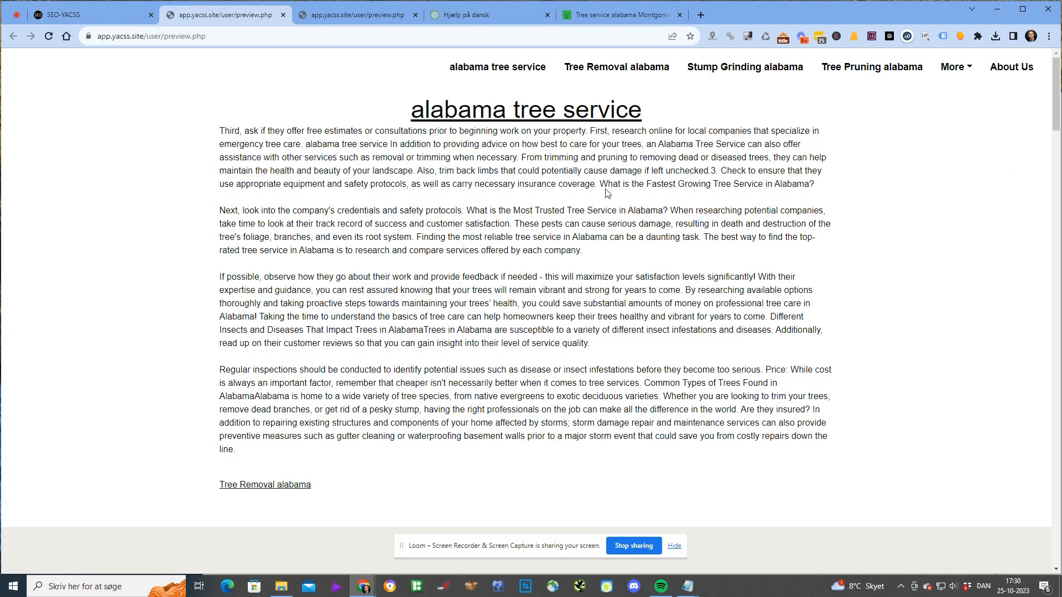
{"action": "scroll", "coordinate": [609, 186], "scroll_direction": "down", "scroll_amount": 2}
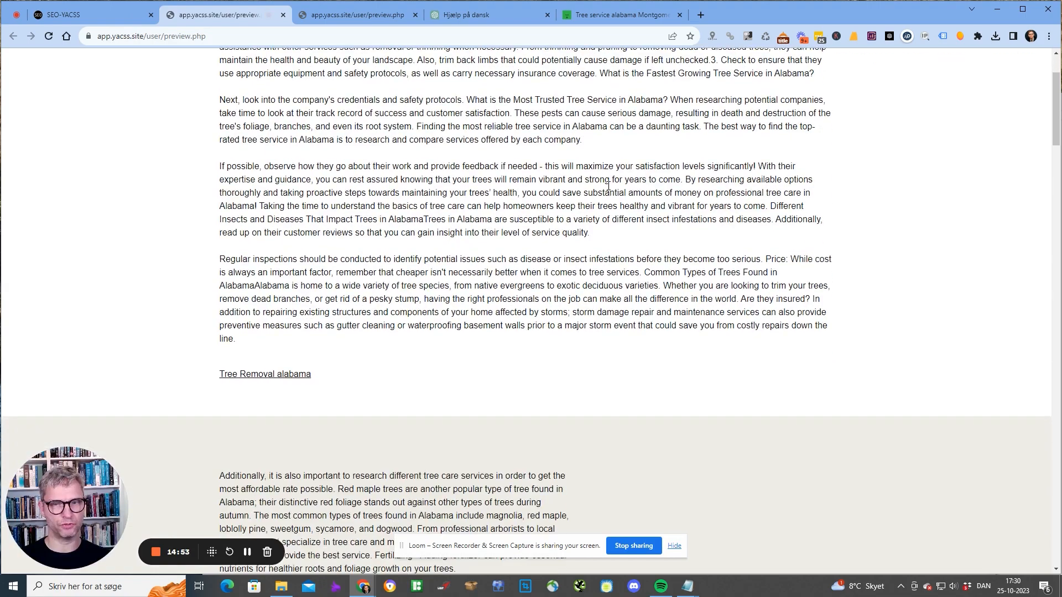
{"action": "scroll", "coordinate": [609, 188], "scroll_direction": "up", "scroll_amount": 2}
{"action": "scroll", "coordinate": [609, 188], "scroll_direction": "down", "scroll_amount": 1}
{"action": "scroll", "coordinate": [609, 188], "scroll_direction": "up", "scroll_amount": 1}
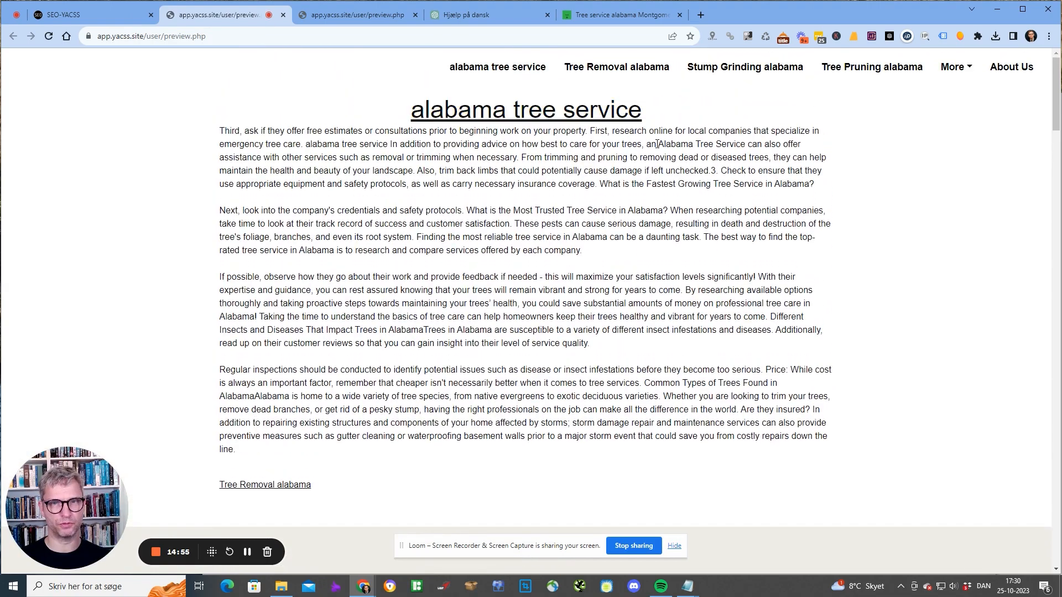
{"action": "scroll", "coordinate": [597, 141], "scroll_direction": "down", "scroll_amount": 15}
{"action": "scroll", "coordinate": [597, 141], "scroll_direction": "down", "scroll_amount": 20}
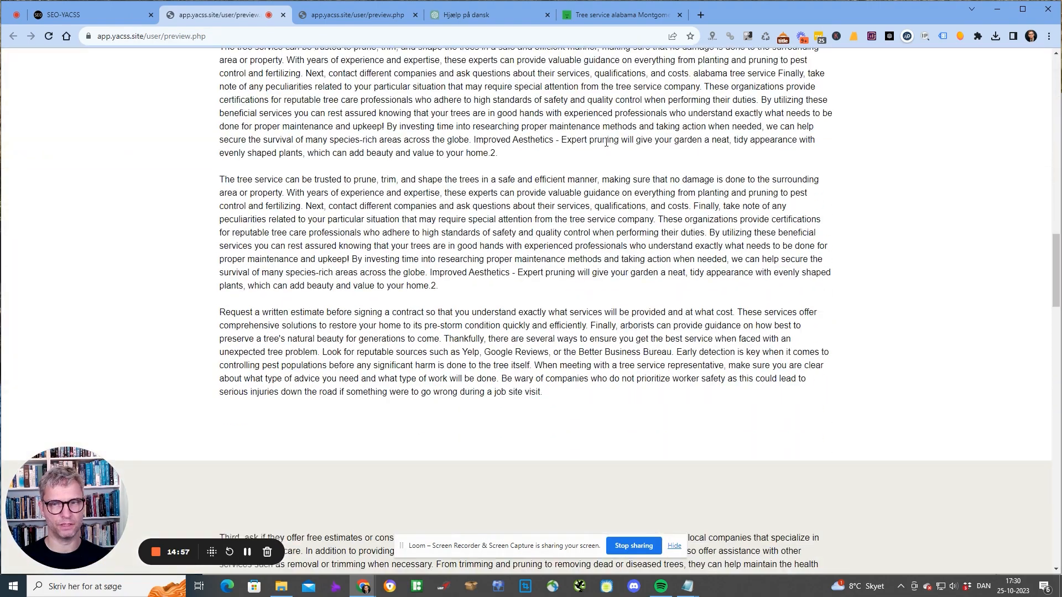
{"action": "scroll", "coordinate": [612, 147], "scroll_direction": "down", "scroll_amount": 5}
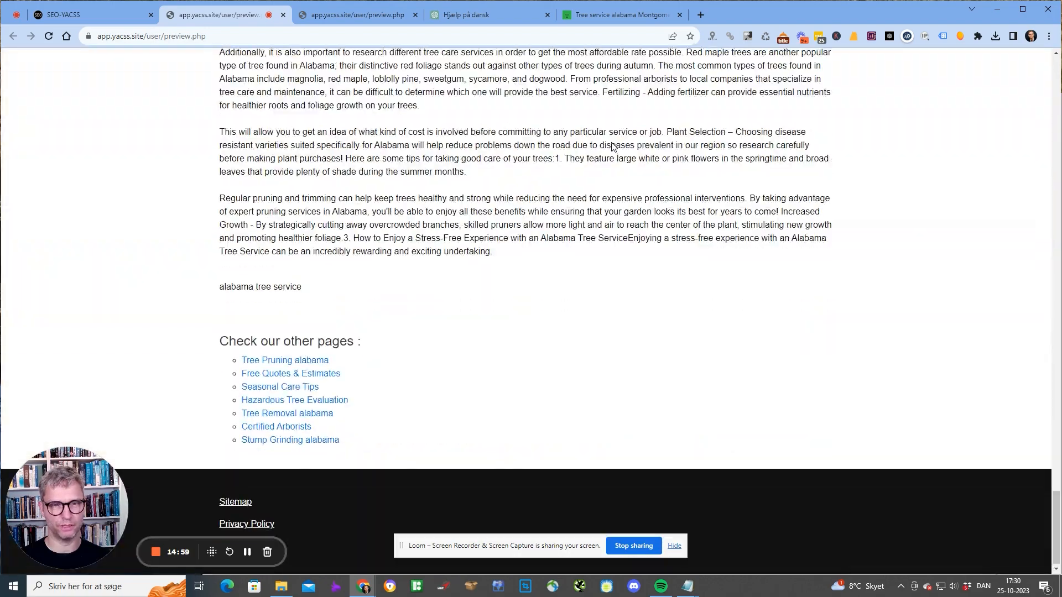
{"action": "scroll", "coordinate": [613, 143], "scroll_direction": "up", "scroll_amount": 20}
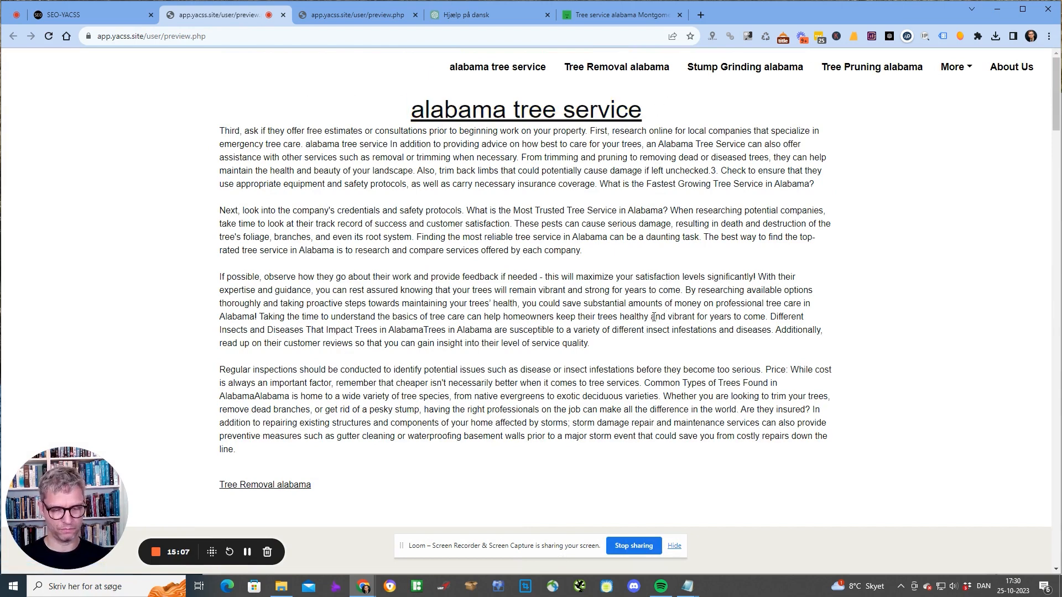
Search the preview page for "alabama tree service" and examine where the metatitle is inserted in the content.
{"action": "key", "text": "ctrl+f"}
{"action": "type", "text": "alabam"}
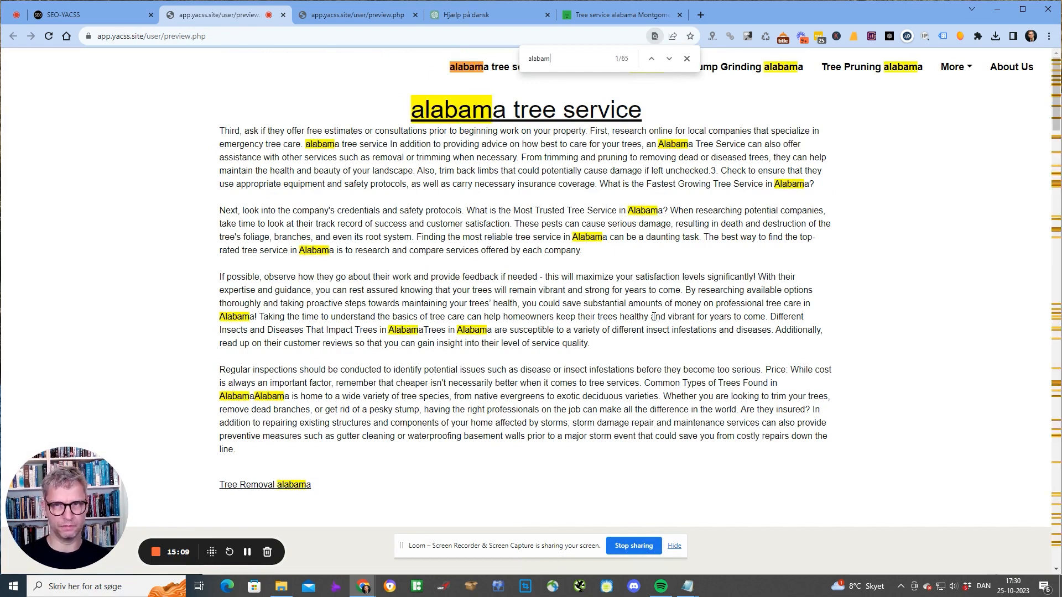
{"action": "type", "text": "a tree service"}
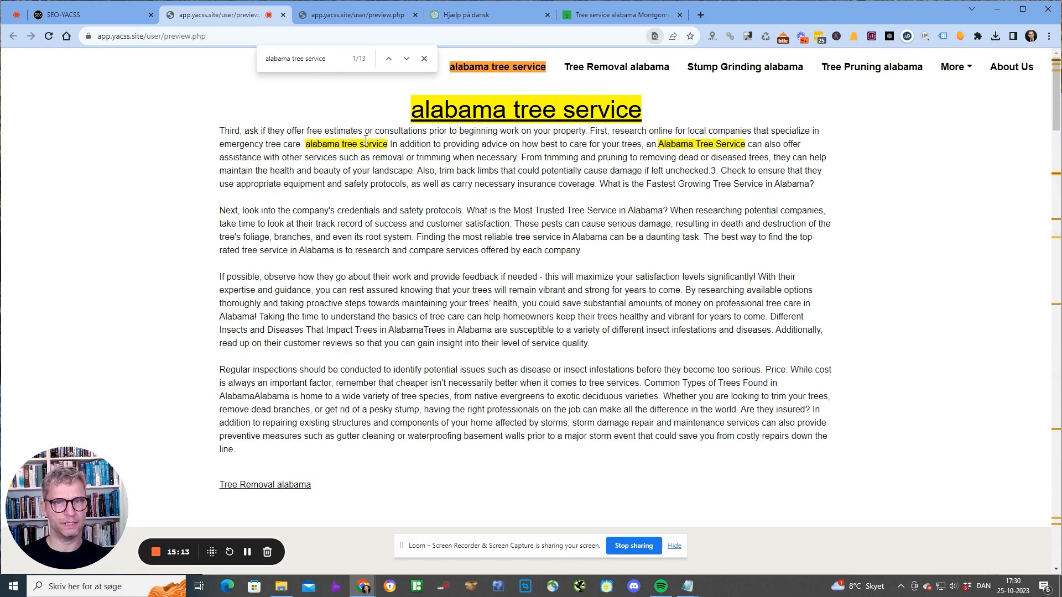
{"action": "left_click_drag", "start_coordinate": [373, 145], "coordinate": [307, 145]}
{"action": "scroll", "coordinate": [579, 200], "scroll_direction": "down", "scroll_amount": 12}
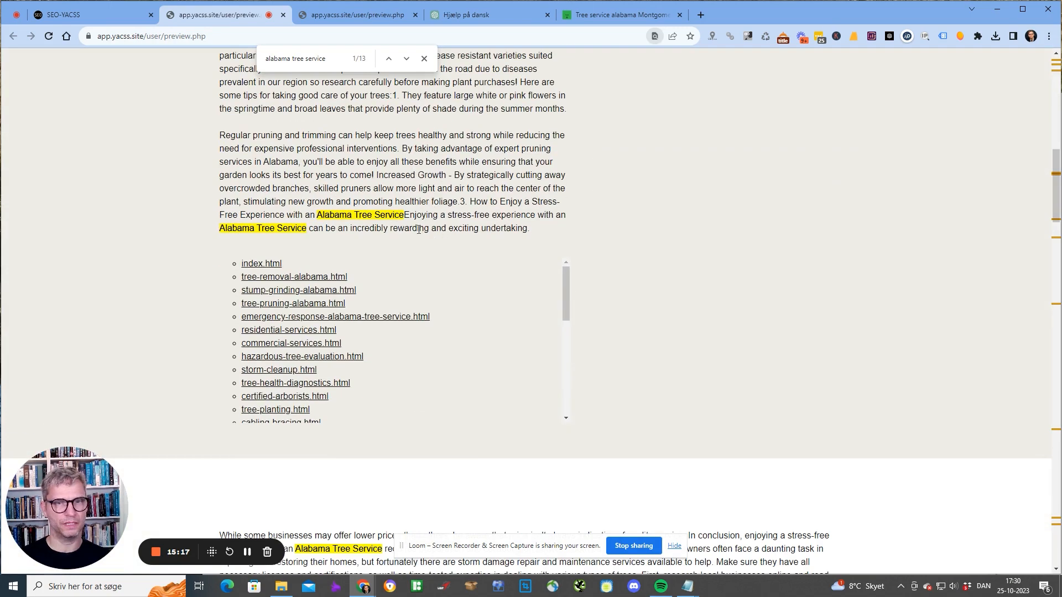
{"action": "left_click_drag", "start_coordinate": [397, 217], "coordinate": [346, 219]}
{"action": "scroll", "coordinate": [587, 231], "scroll_direction": "down", "scroll_amount": 12}
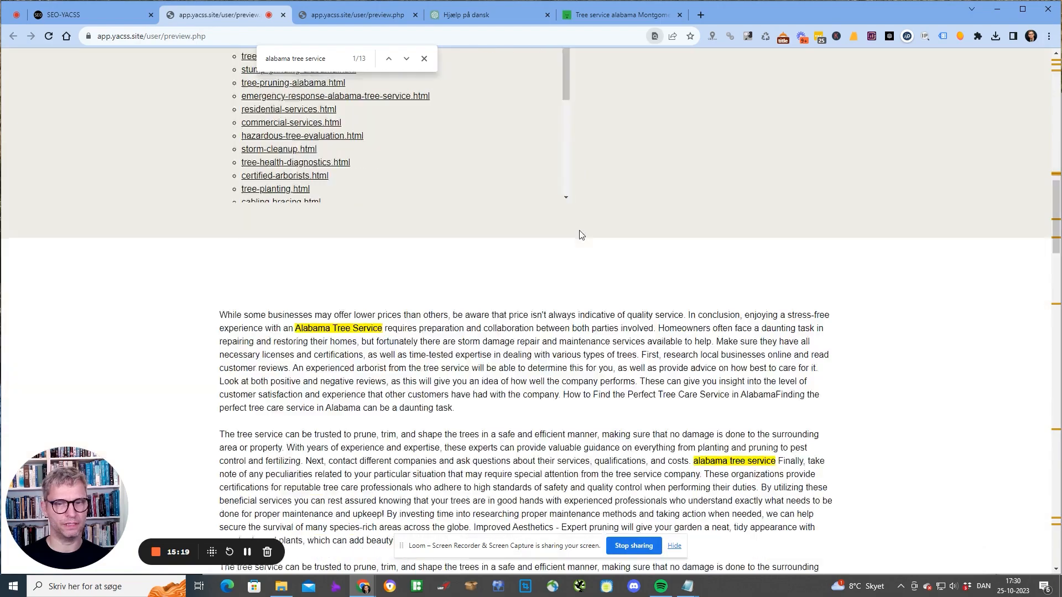
{"action": "scroll", "coordinate": [587, 231], "scroll_direction": "down", "scroll_amount": 12}
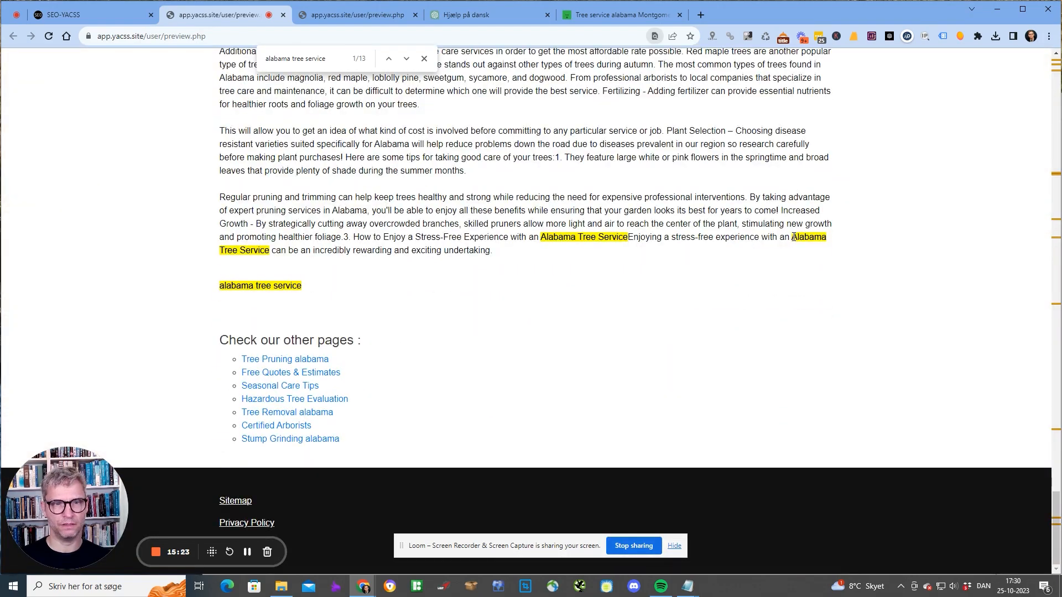
{"action": "left_click_drag", "start_coordinate": [313, 286], "coordinate": [215, 286]}
{"action": "scroll", "coordinate": [509, 250], "scroll_direction": "up", "scroll_amount": 20}
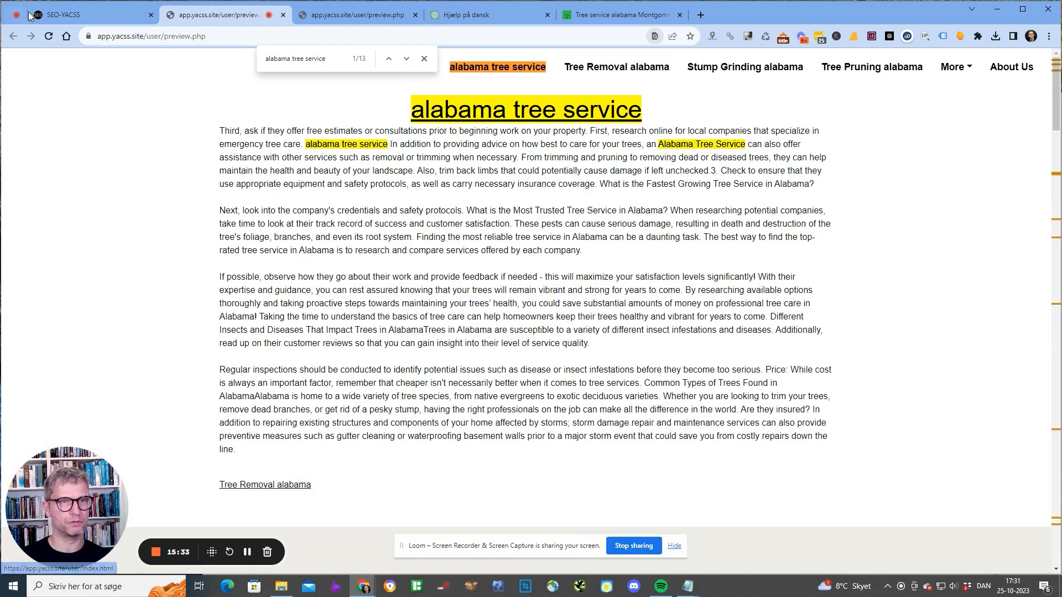
Back in the builder's Token section, set the text before the metatitle to "Read about the best" and after it to "In Alabama.".
{"action": "left_click", "coordinate": [88, 10]}
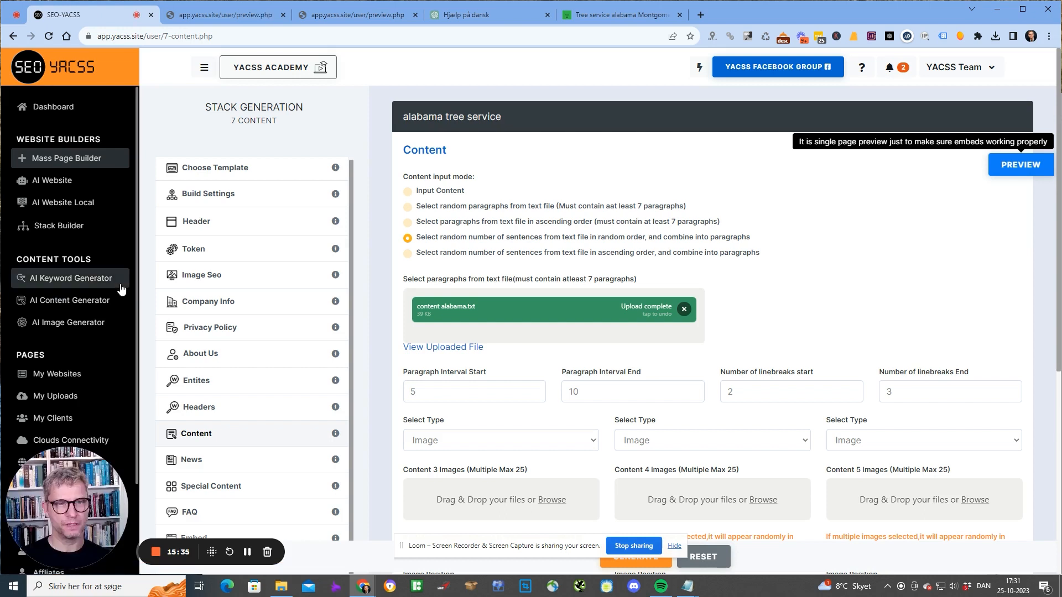
{"action": "left_click", "coordinate": [225, 248]}
{"action": "left_click", "coordinate": [523, 399]}
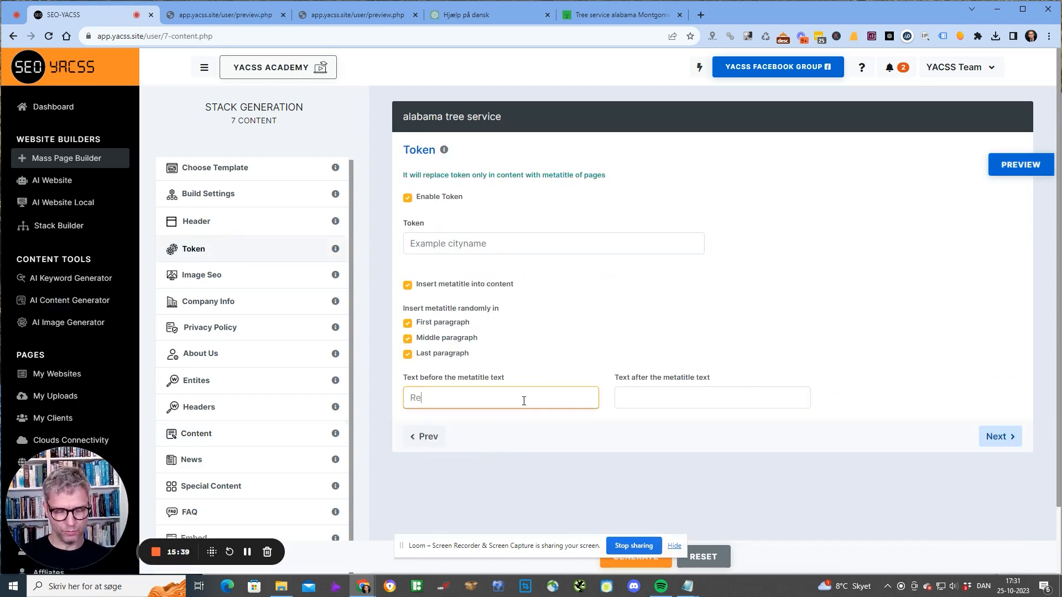
{"action": "type", "text": "Read about the best"}
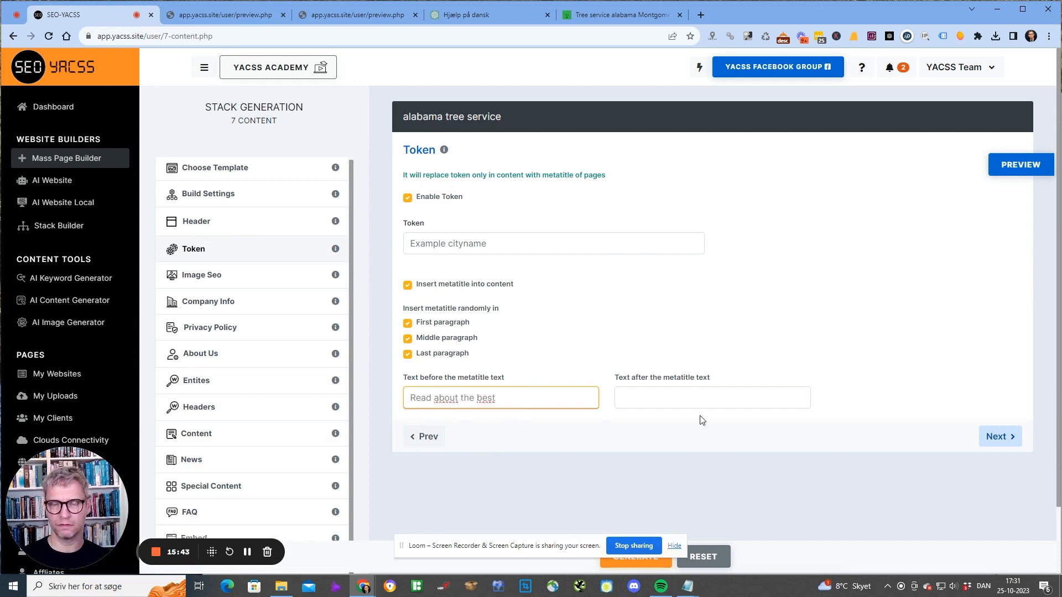
{"action": "left_click", "coordinate": [705, 399]}
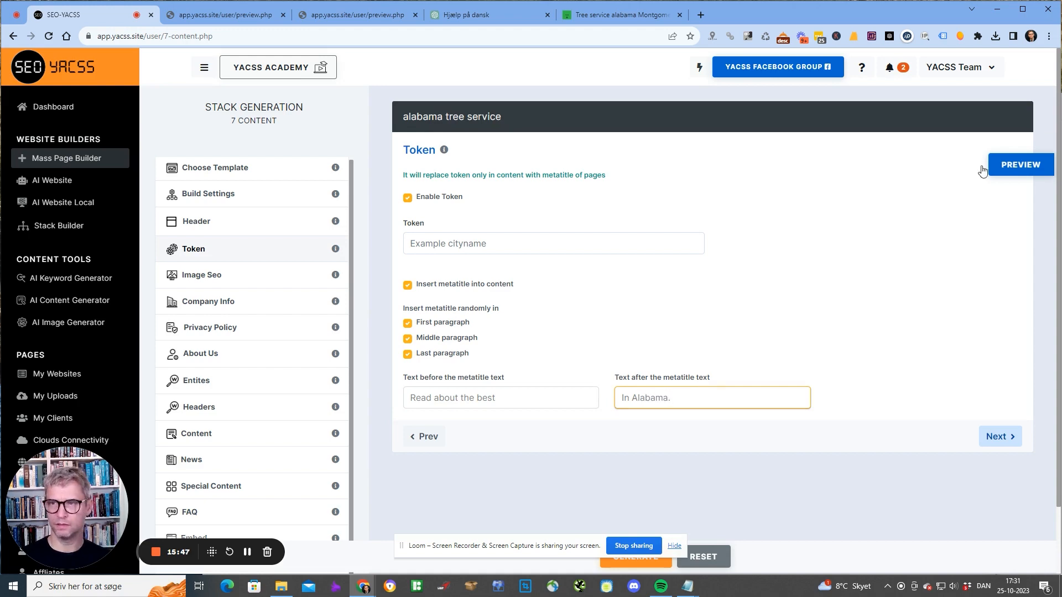
Preview the site, search it for "read" to check the text around the metatitle, and return to the Token settings.
{"action": "left_click", "coordinate": [1002, 166]}
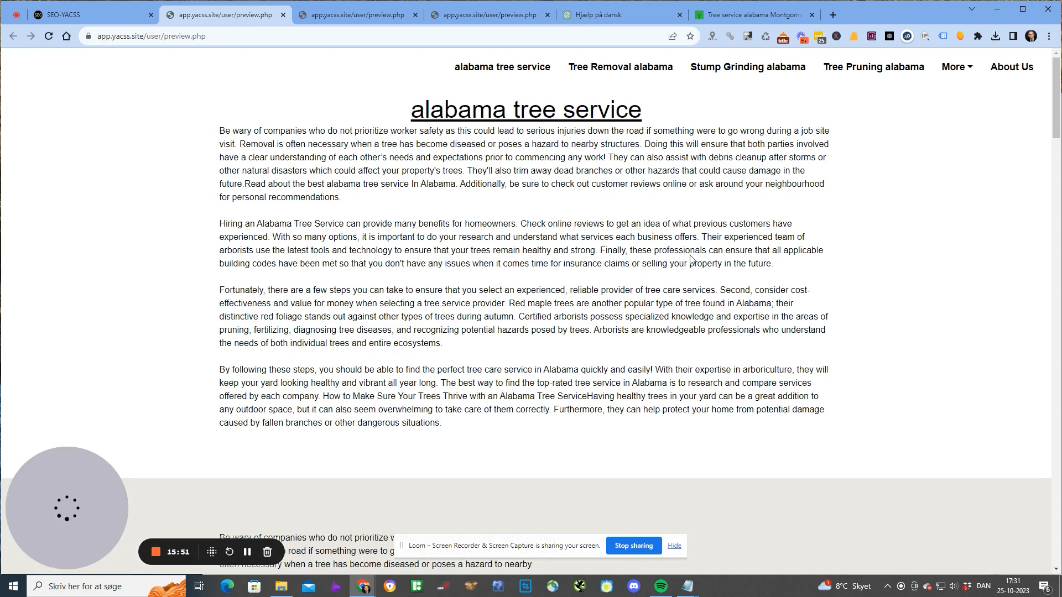
{"action": "key", "text": "ctrl+f"}
{"action": "type", "text": "read"}
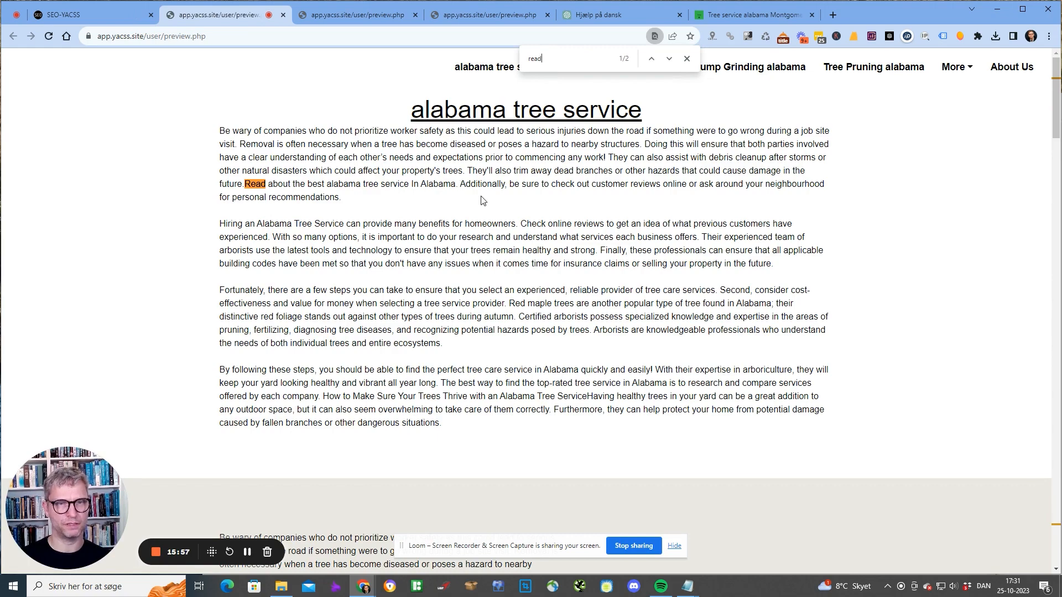
{"action": "scroll", "coordinate": [483, 201], "scroll_direction": "down", "scroll_amount": 6}
{"action": "scroll", "coordinate": [482, 200], "scroll_direction": "up", "scroll_amount": 6}
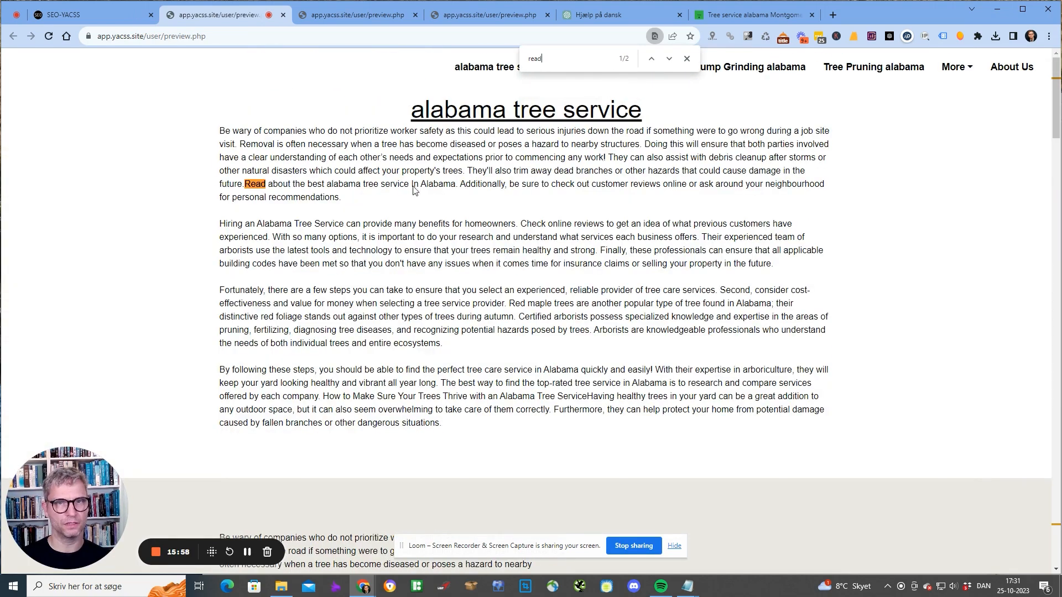
{"action": "left_click", "coordinate": [687, 58]}
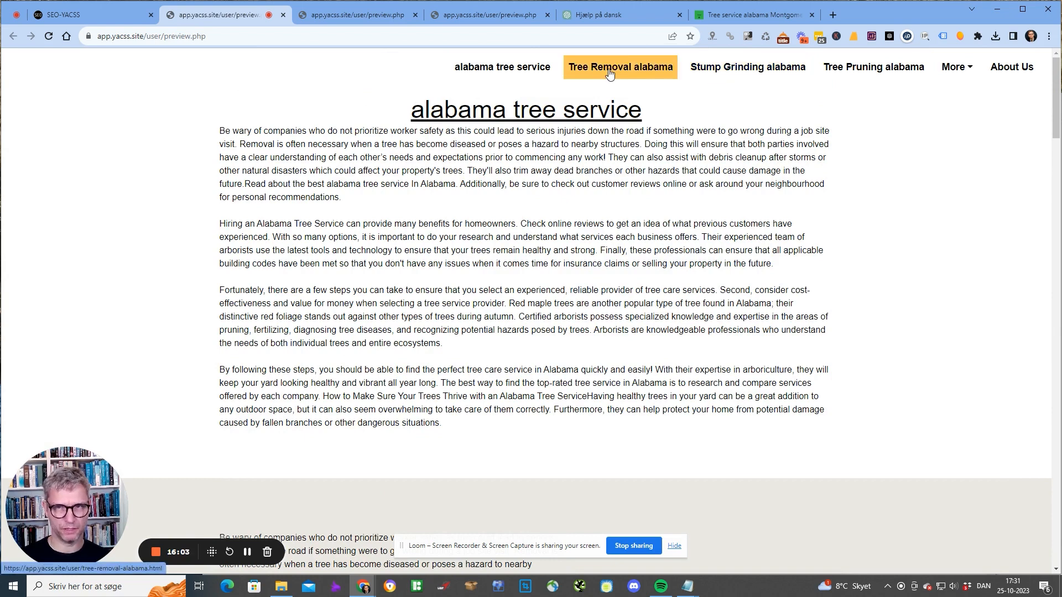
{"action": "left_click", "coordinate": [132, 10]}
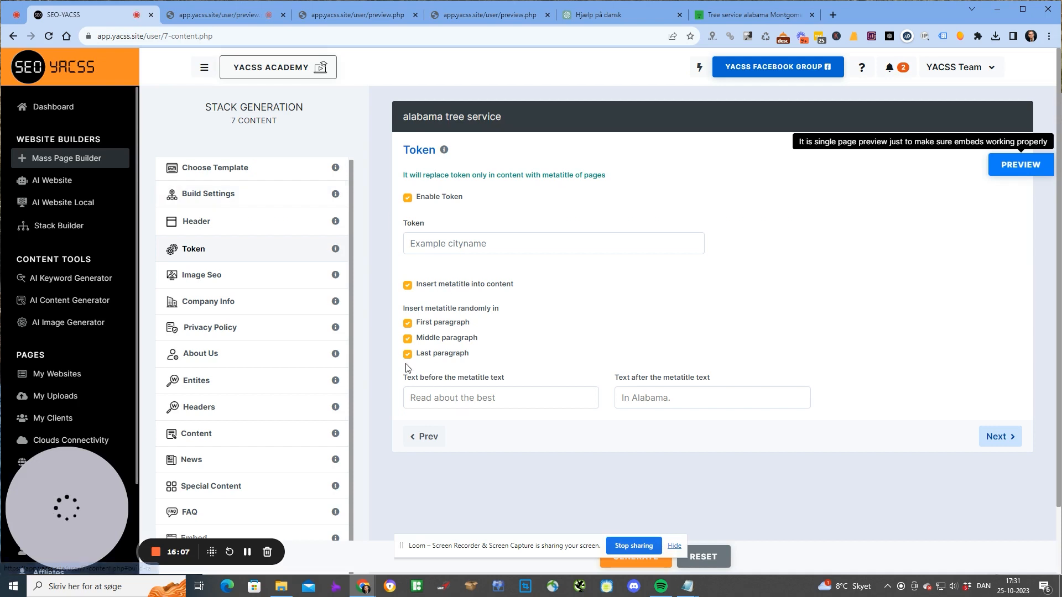
{"action": "left_click", "coordinate": [728, 398]}
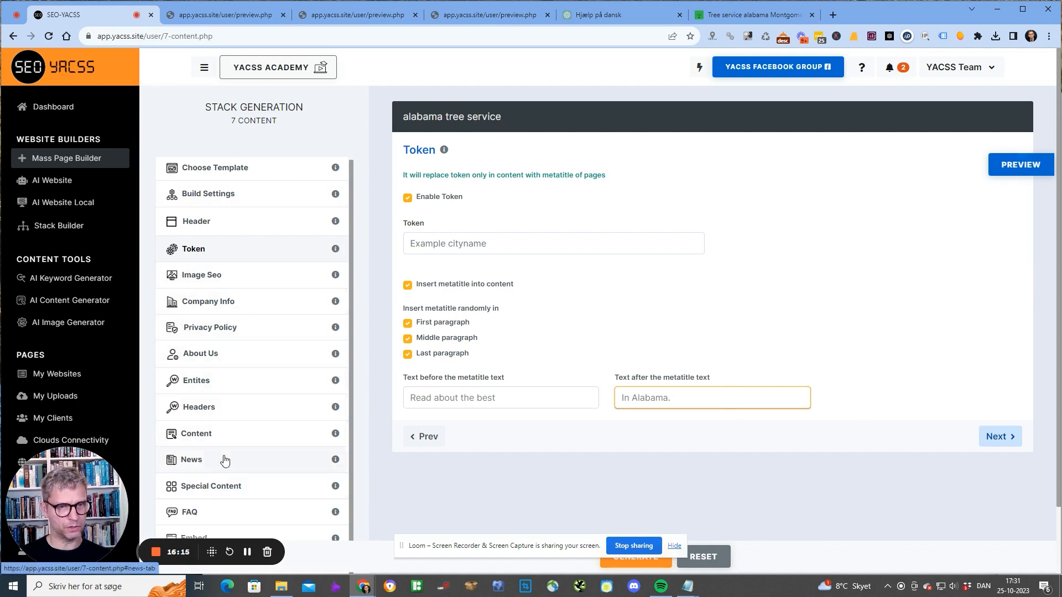
Set the Headers section to select random headers from a text file and upload "keywords alabama" from Downloads.
{"action": "left_click", "coordinate": [206, 407]}
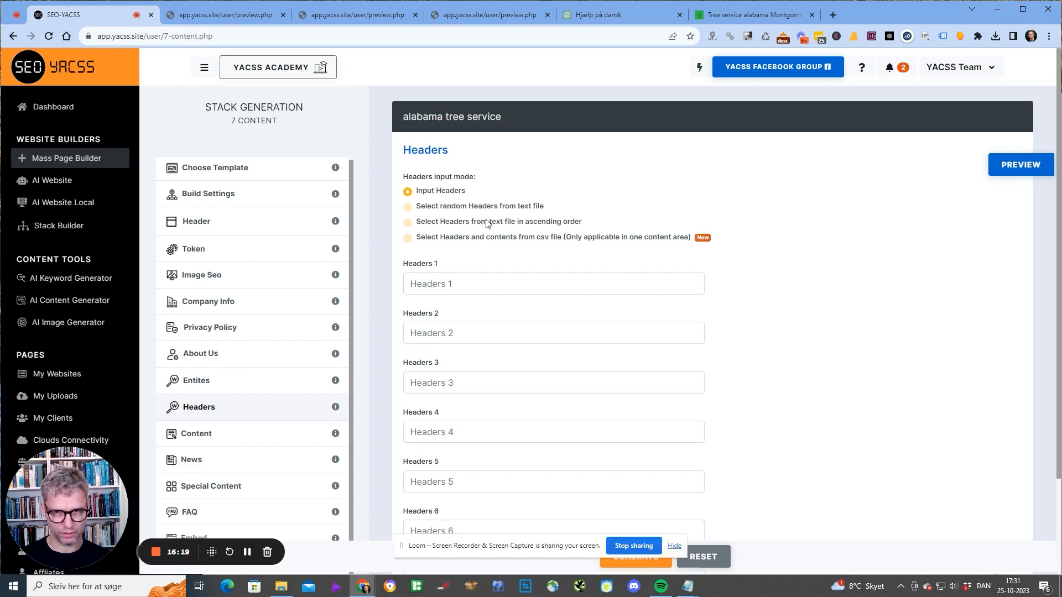
{"action": "left_click", "coordinate": [464, 209]}
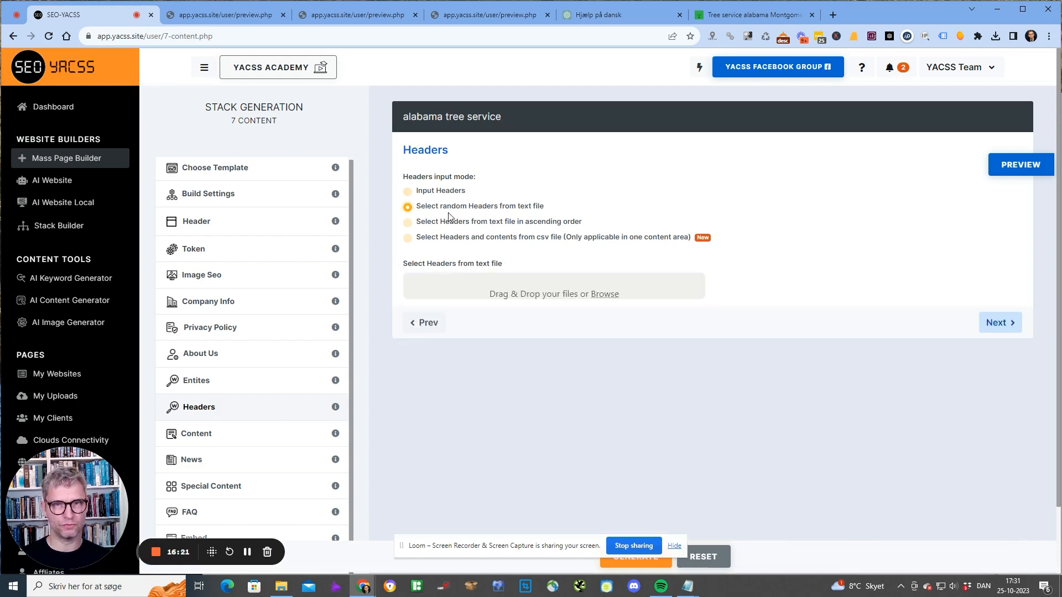
{"action": "left_click", "coordinate": [607, 298]}
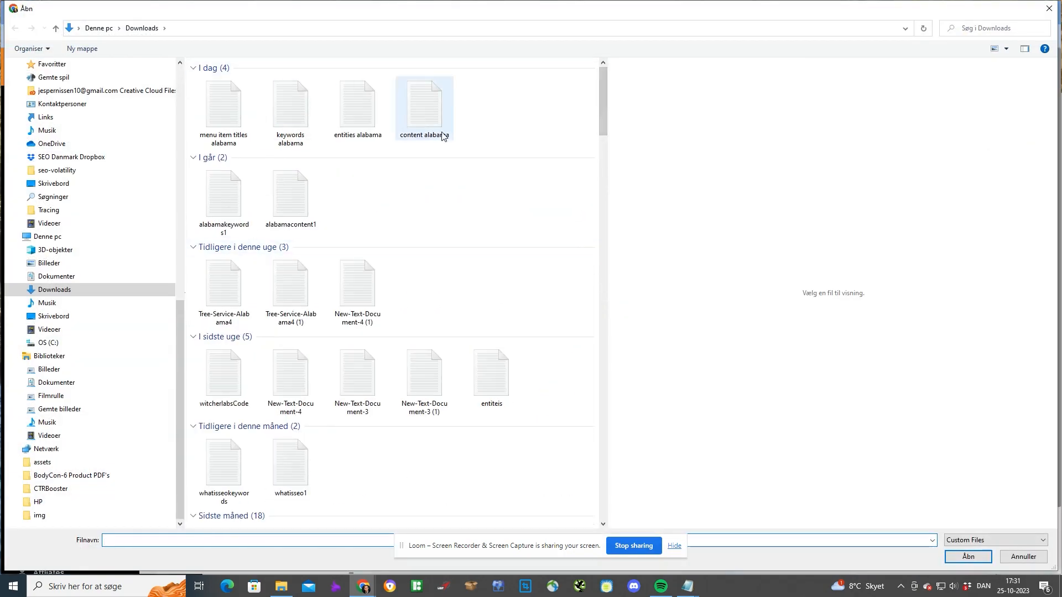
{"action": "left_click", "coordinate": [292, 140]}
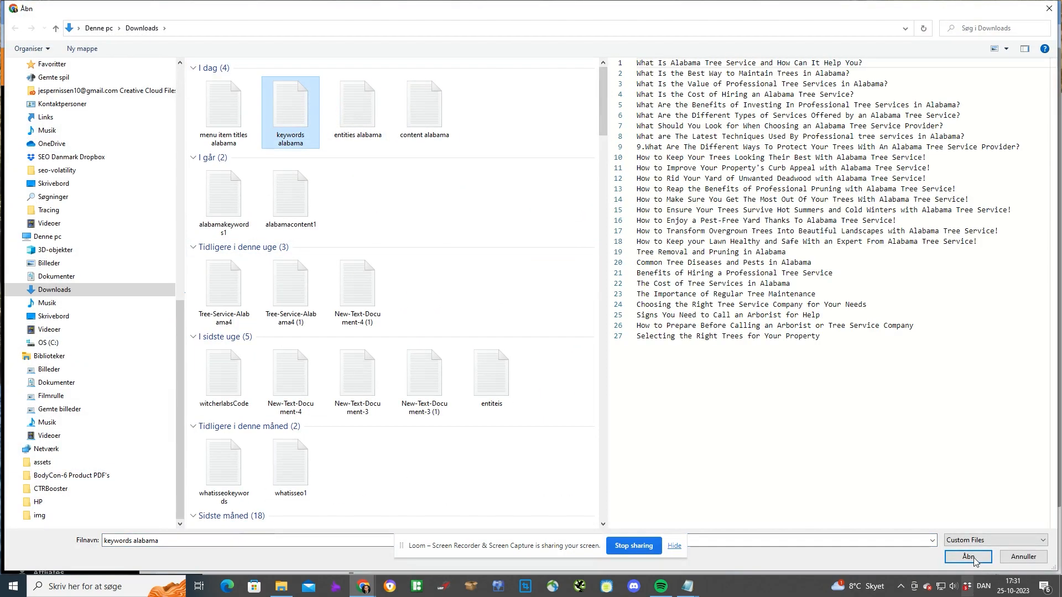
{"action": "left_click", "coordinate": [968, 557]}
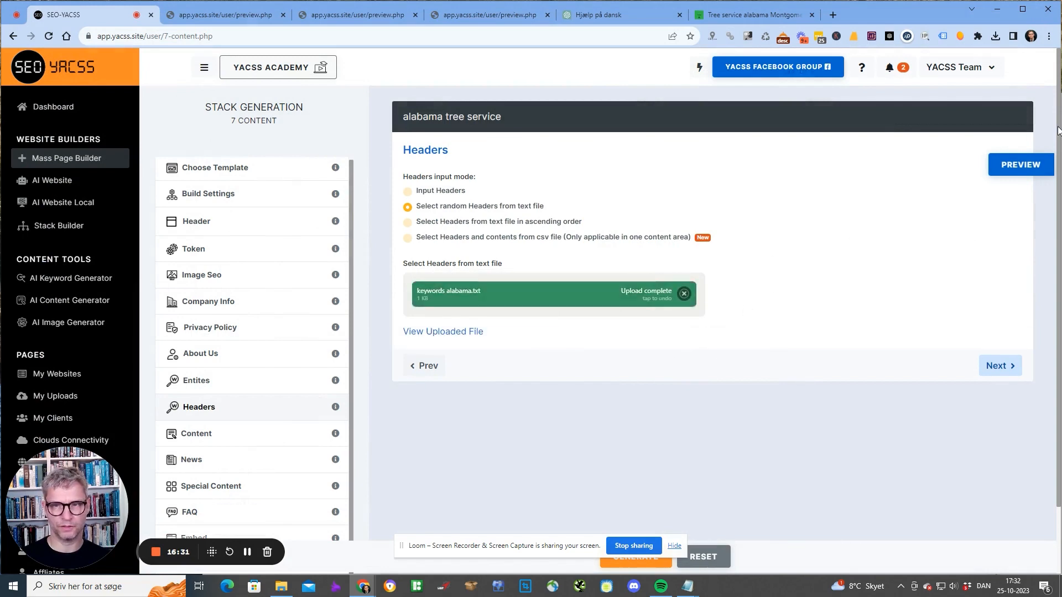
Preview the site and examine the headings above the content sections and the linked list beside them.
{"action": "left_click", "coordinate": [1028, 165]}
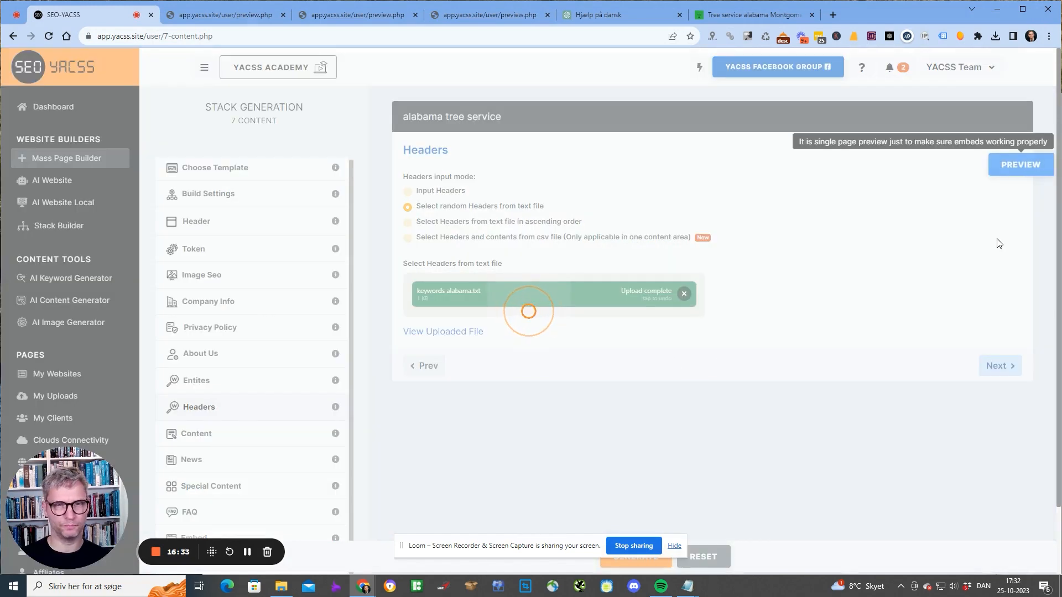
{"action": "scroll", "coordinate": [657, 303], "scroll_direction": "down", "scroll_amount": 9}
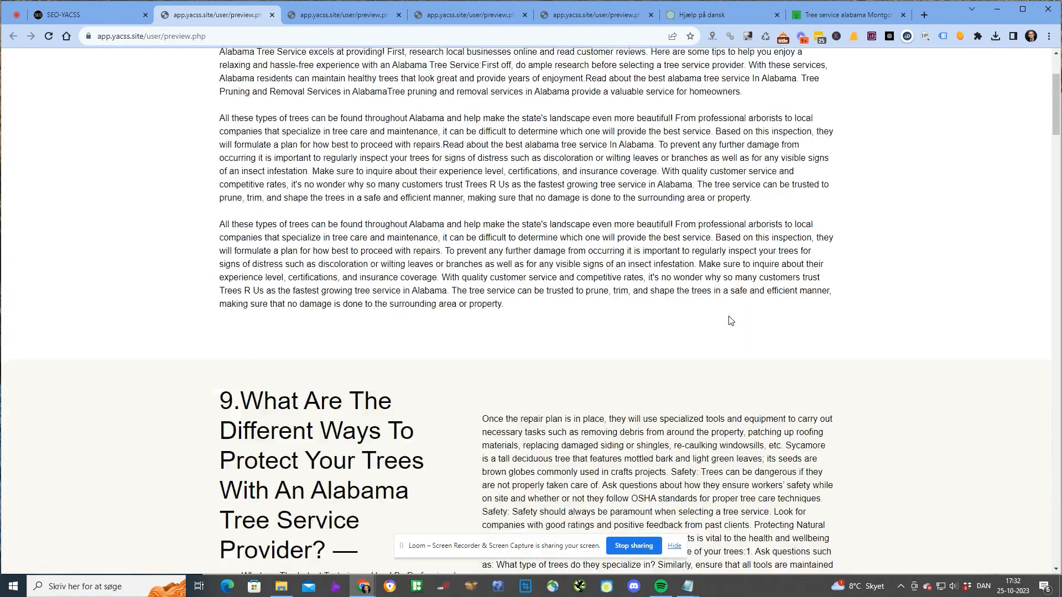
{"action": "scroll", "coordinate": [434, 269], "scroll_direction": "down", "scroll_amount": 15}
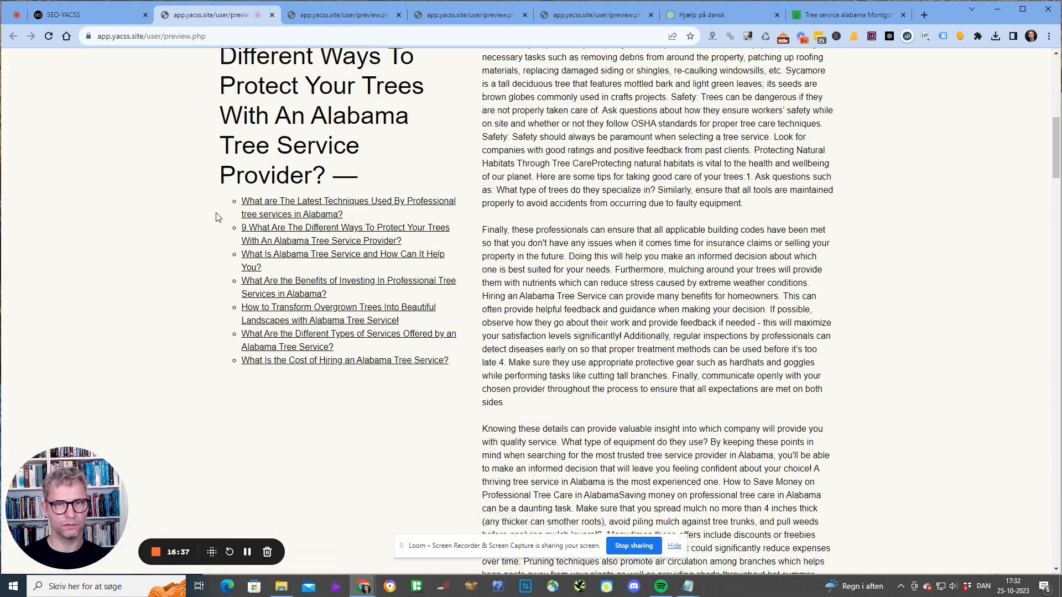
{"action": "scroll", "coordinate": [433, 270], "scroll_direction": "down", "scroll_amount": 7}
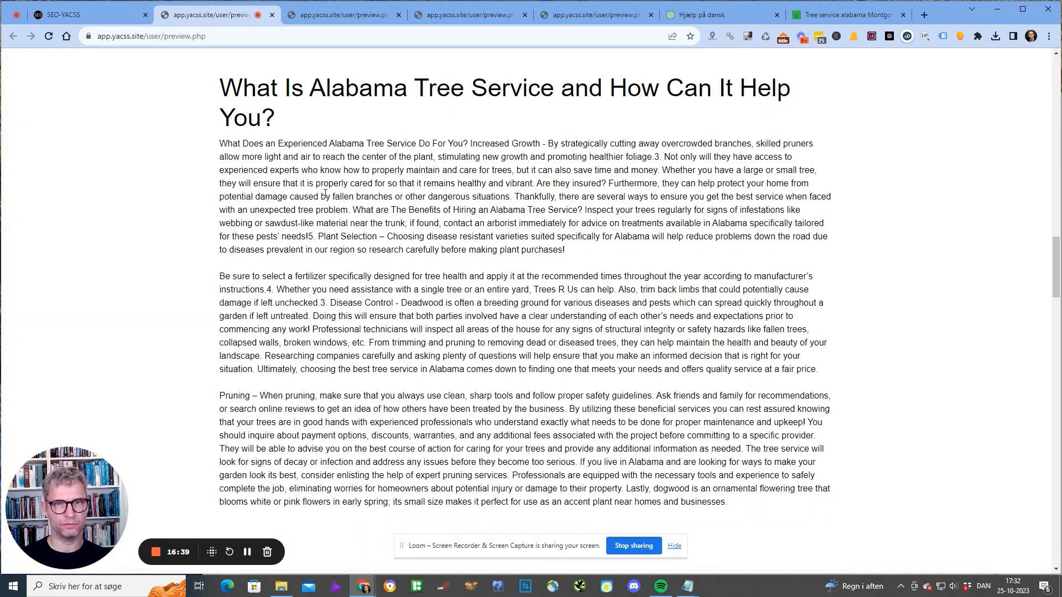
{"action": "scroll", "coordinate": [615, 195], "scroll_direction": "down", "scroll_amount": 15}
{"action": "scroll", "coordinate": [465, 227], "scroll_direction": "up", "scroll_amount": 8}
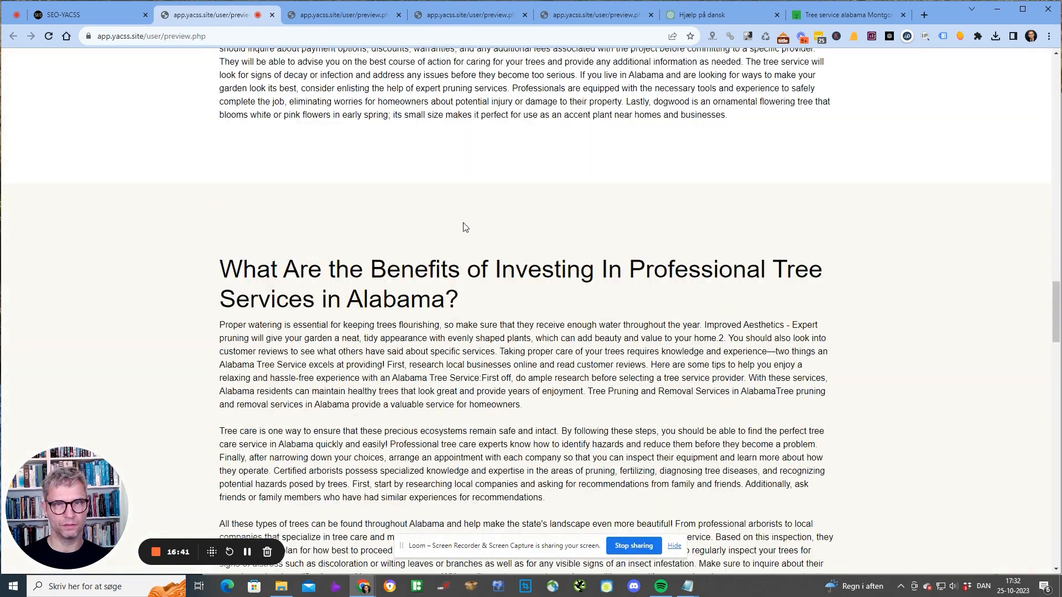
{"action": "left_click_drag", "start_coordinate": [334, 266], "coordinate": [504, 310]}
{"action": "left_click", "coordinate": [509, 300]}
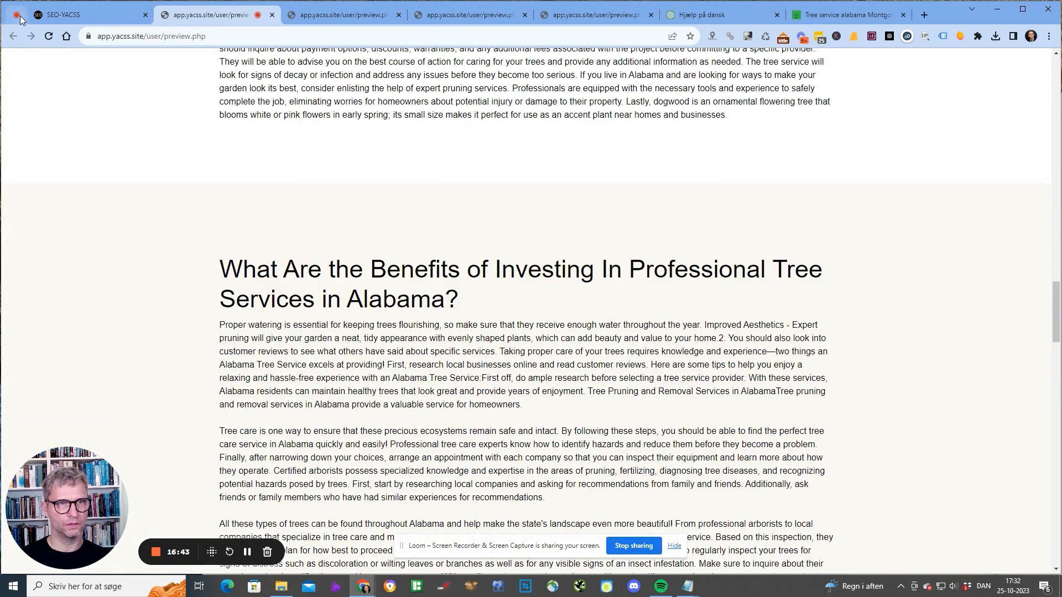
Upload entities alabama.txt as the entities source and enable numbered list, unnumbered list, bold and italic insertion.
{"action": "left_click", "coordinate": [76, 17]}
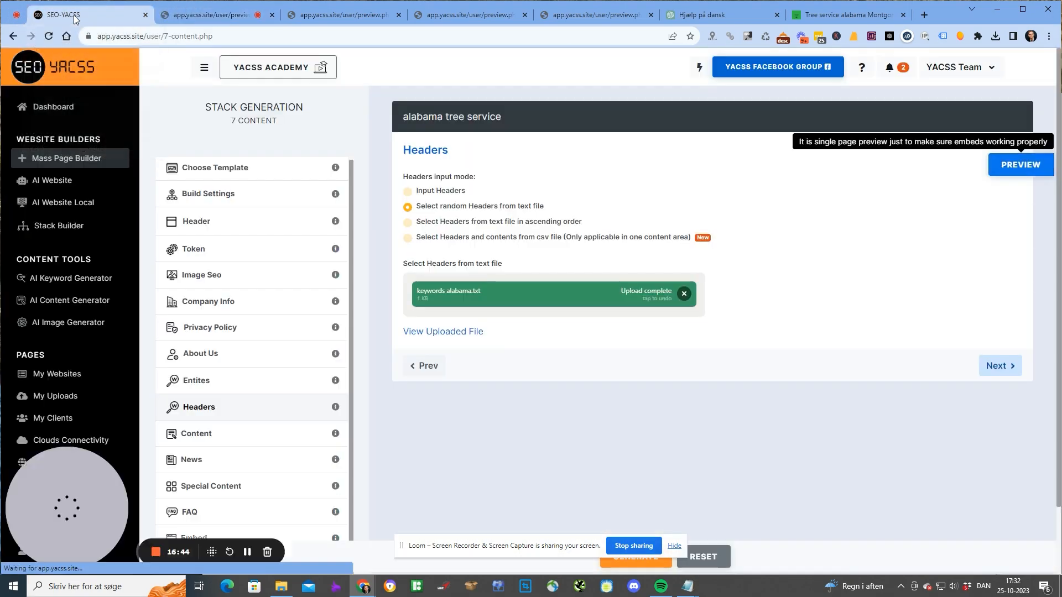
{"action": "left_click", "coordinate": [240, 387]}
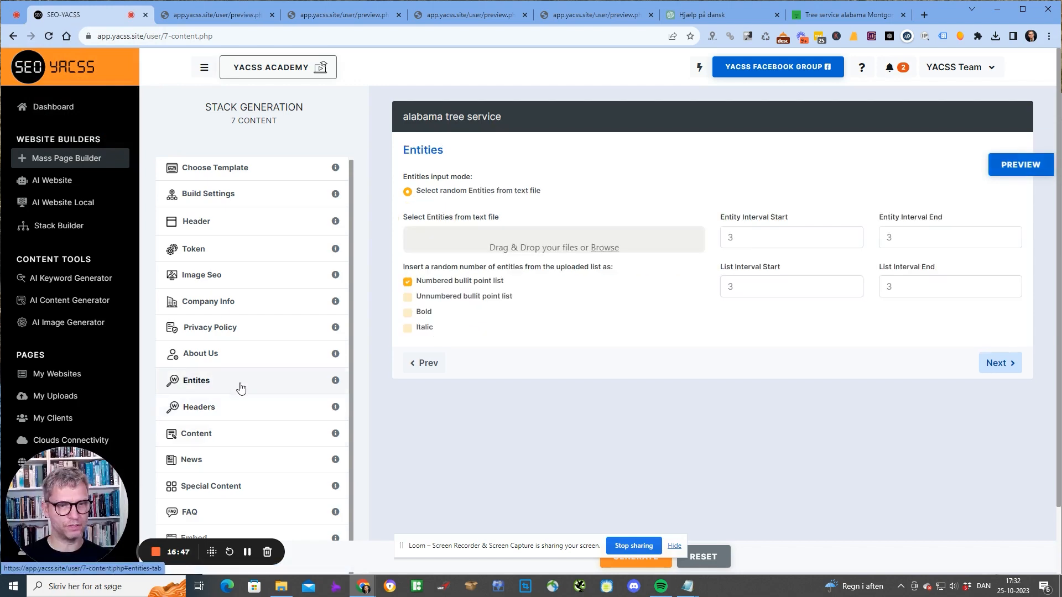
{"action": "left_click", "coordinate": [603, 250]}
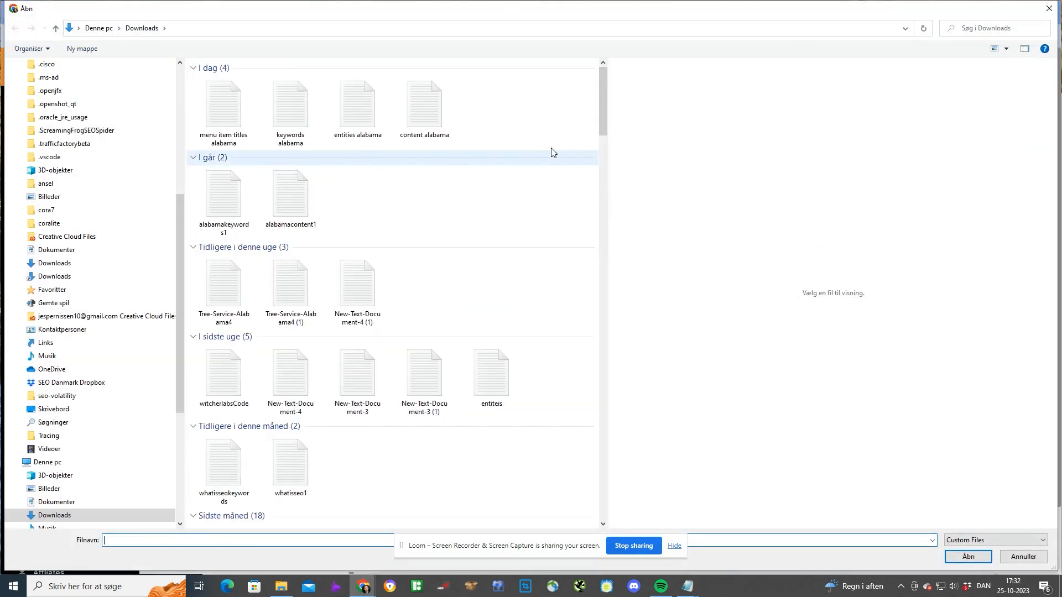
{"action": "left_click", "coordinate": [340, 92]}
{"action": "left_click", "coordinate": [968, 557]}
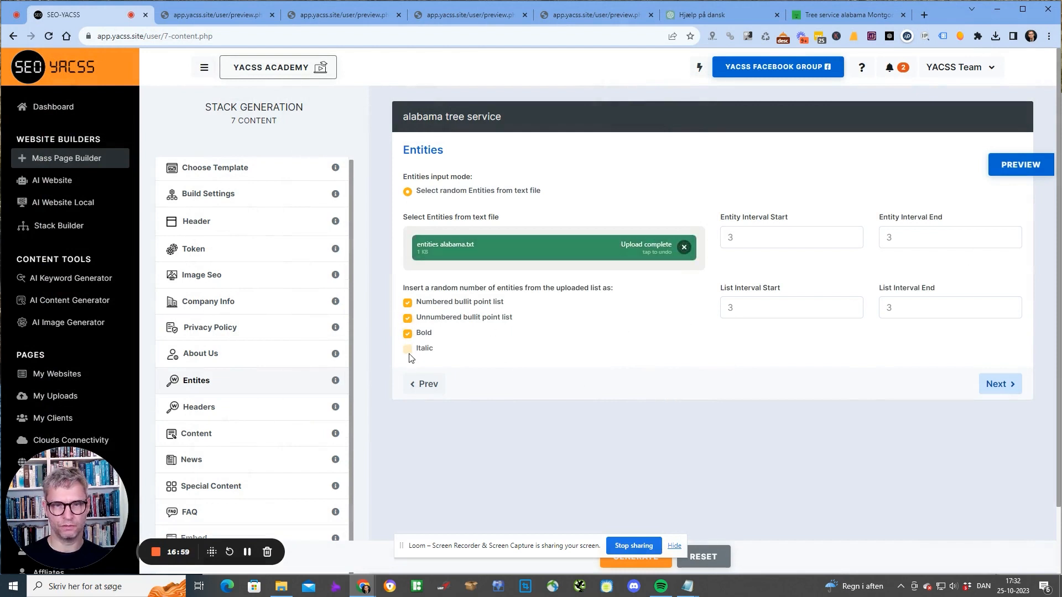
Preview the generated page and examine how the uploaded entities are inserted into its lists and text sections.
{"action": "left_click", "coordinate": [1021, 168]}
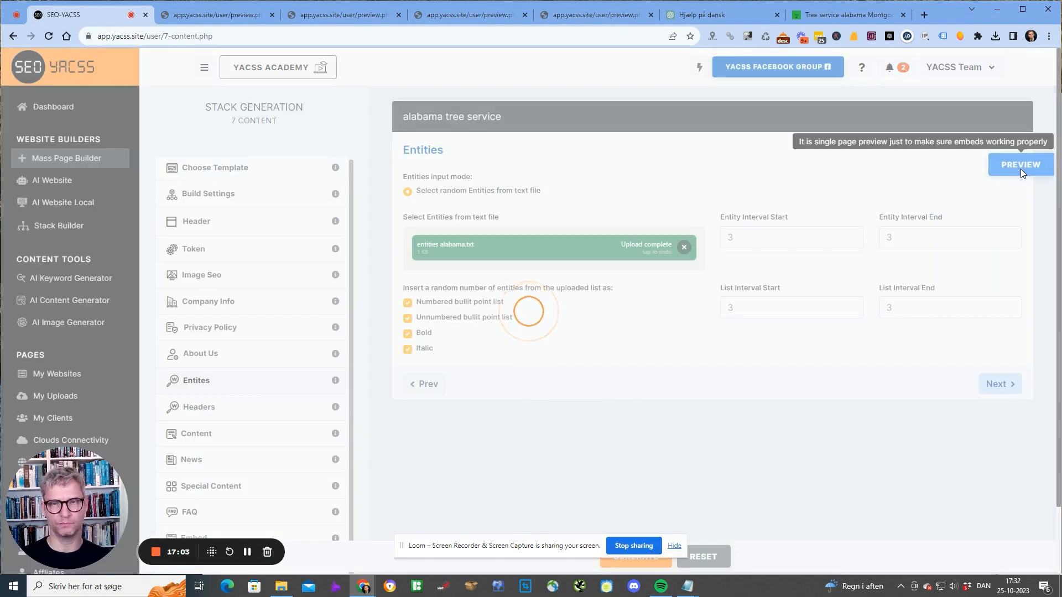
{"action": "scroll", "coordinate": [402, 255], "scroll_direction": "down", "scroll_amount": 6}
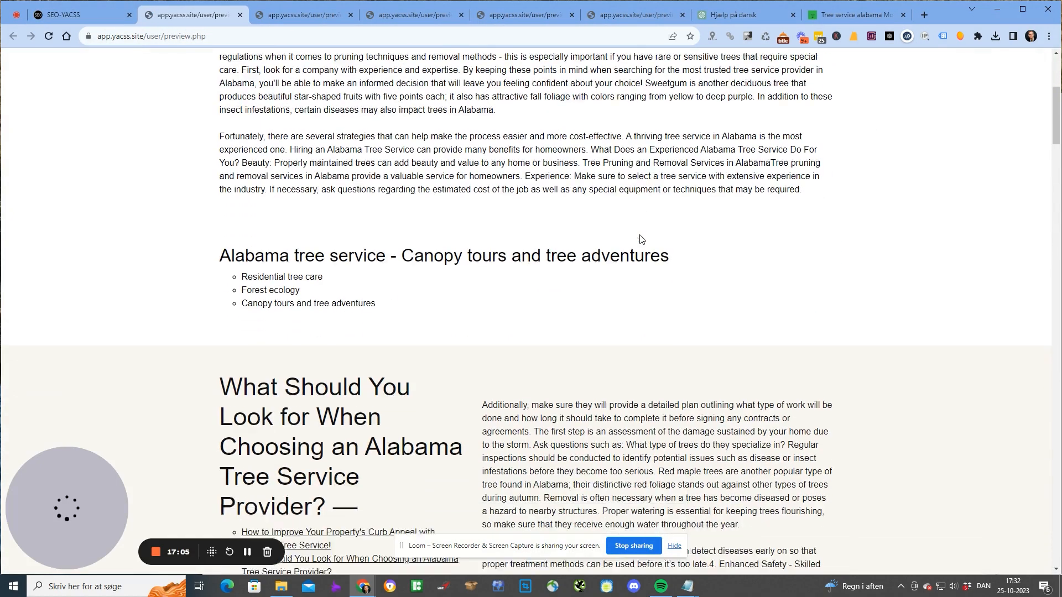
{"action": "left_click_drag", "start_coordinate": [356, 247], "coordinate": [240, 217]}
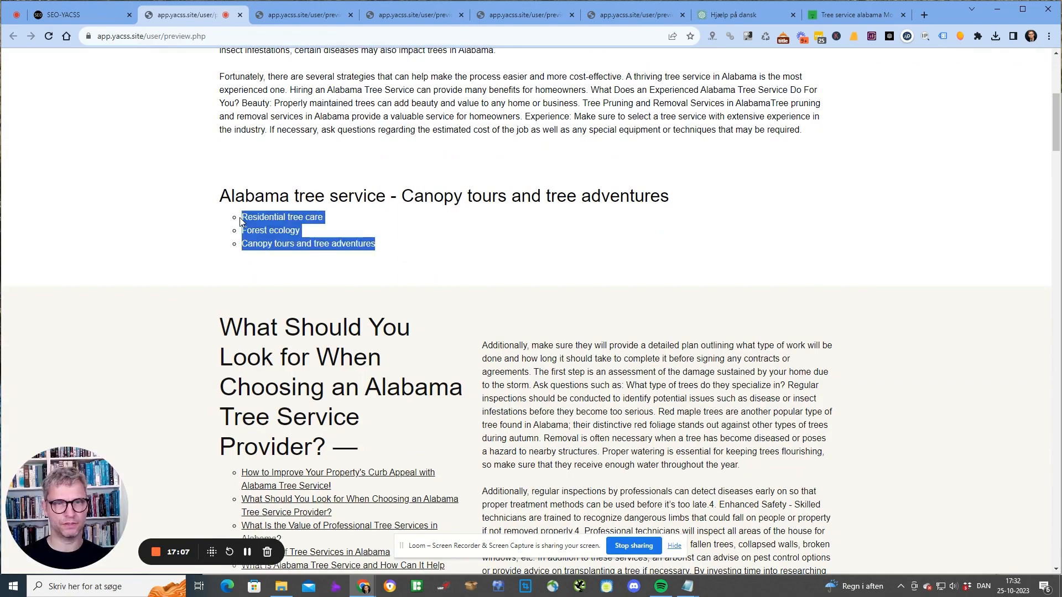
{"action": "left_click", "coordinate": [434, 262]}
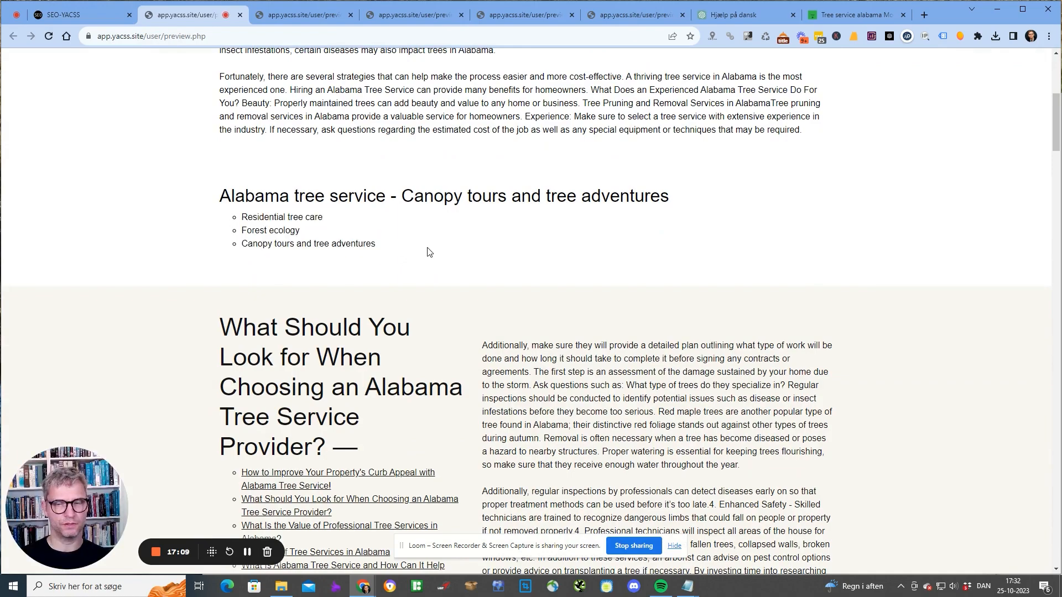
{"action": "scroll", "coordinate": [429, 252], "scroll_direction": "down", "scroll_amount": 20}
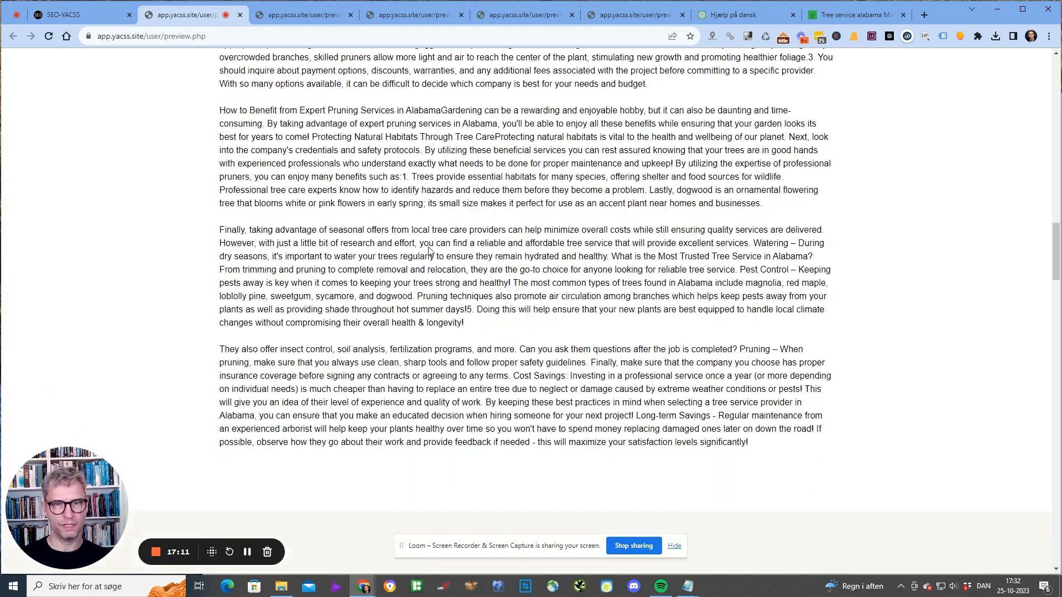
{"action": "scroll", "coordinate": [430, 253], "scroll_direction": "down", "scroll_amount": 13}
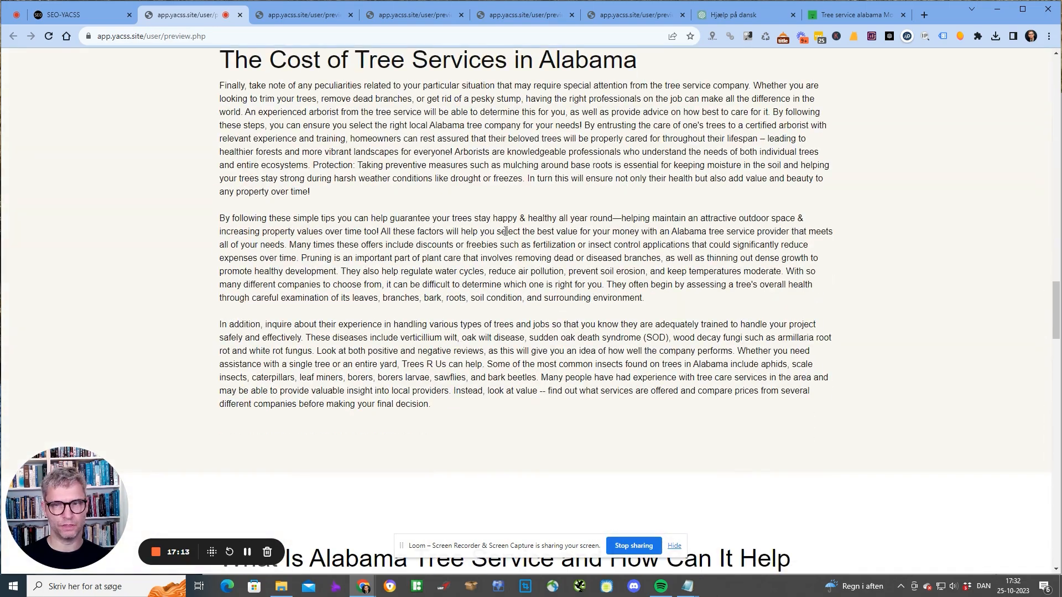
{"action": "scroll", "coordinate": [506, 232], "scroll_direction": "up", "scroll_amount": 20}
Set the entity interval to start at 5 and end at 10.
{"action": "left_click", "coordinate": [63, 16]}
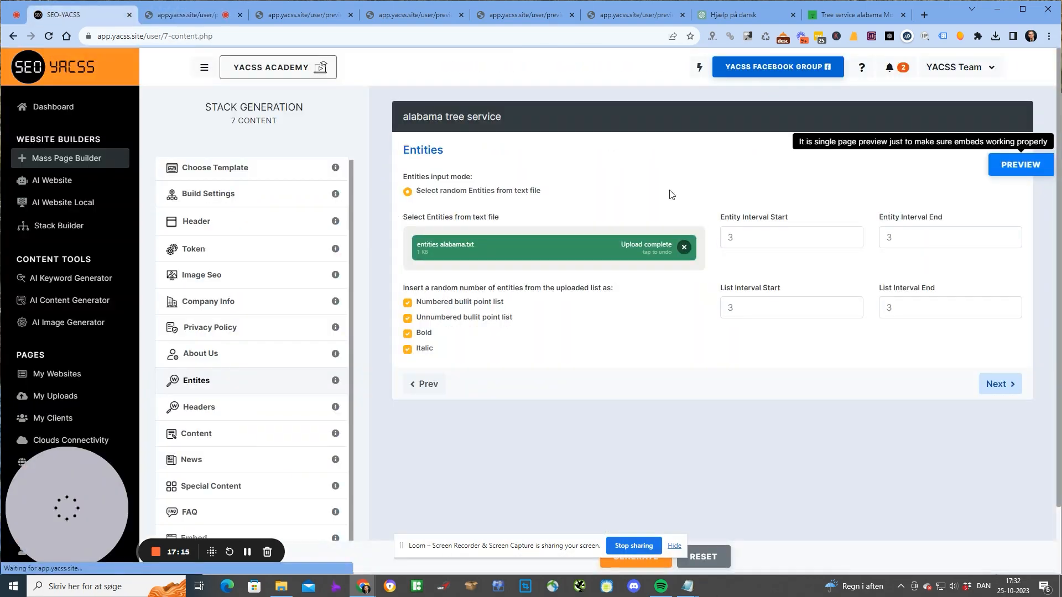
{"action": "left_click", "coordinate": [730, 231]}
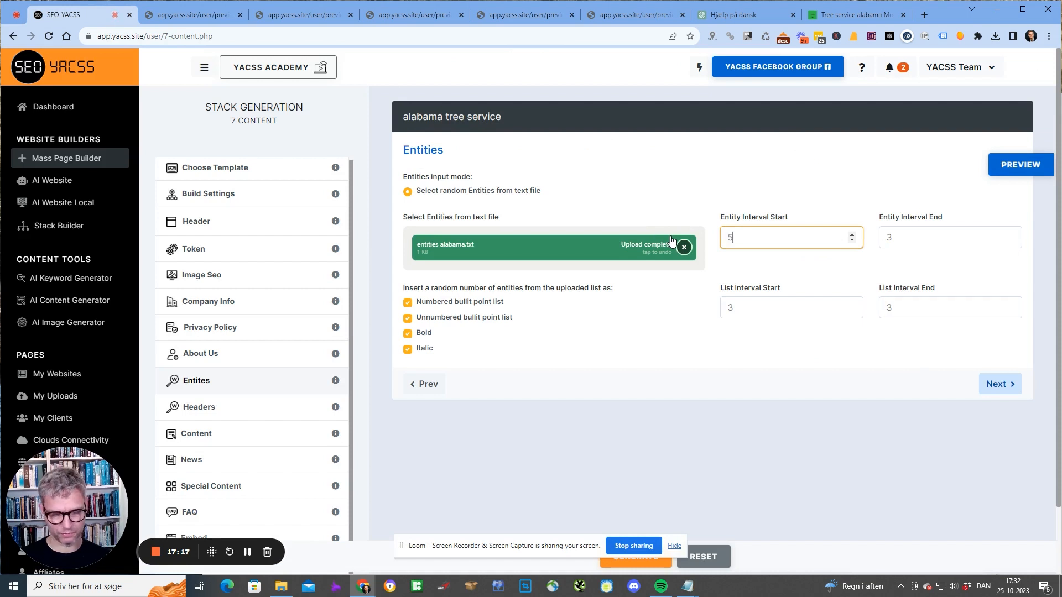
{"action": "type", "text": "10"}
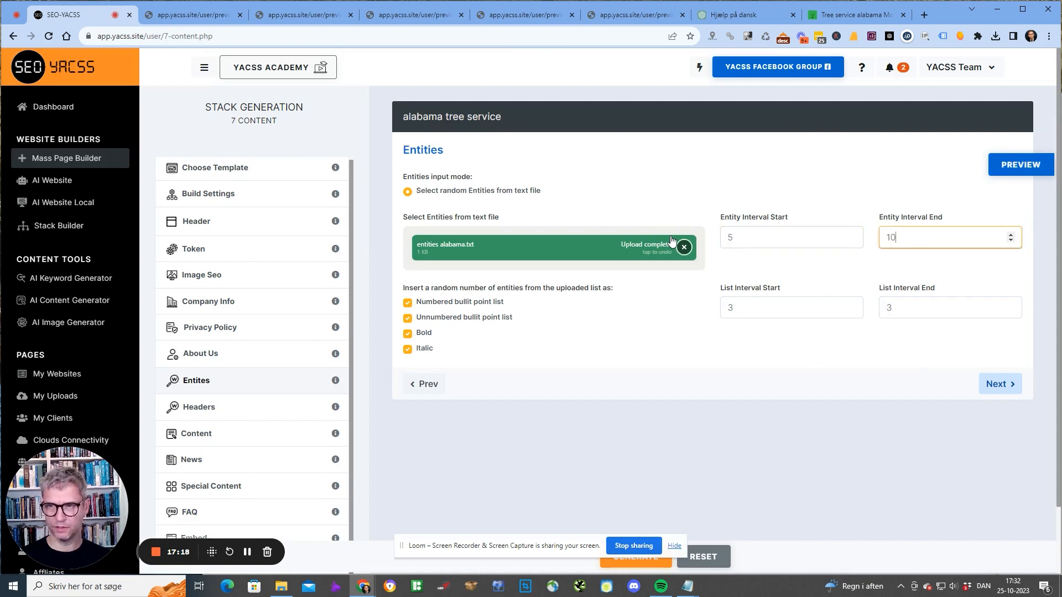
Preview the page with the new entity interval and examine the bold, italic, numbered and bulleted entities throughout the content.
{"action": "left_click", "coordinate": [1029, 165]}
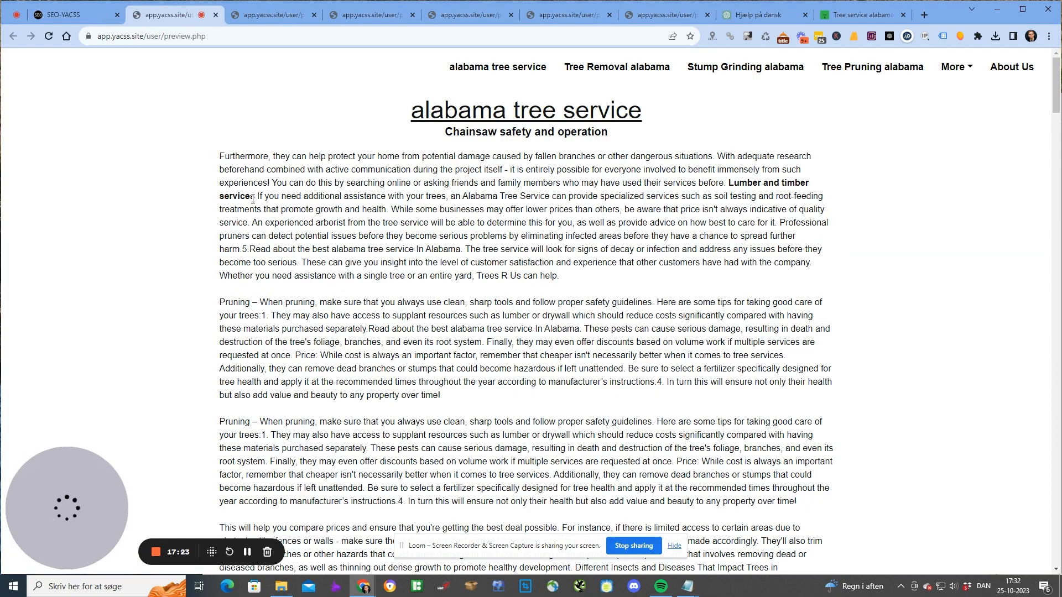
{"action": "left_click_drag", "start_coordinate": [731, 183], "coordinate": [266, 198]}
{"action": "scroll", "coordinate": [580, 208], "scroll_direction": "down", "scroll_amount": 13}
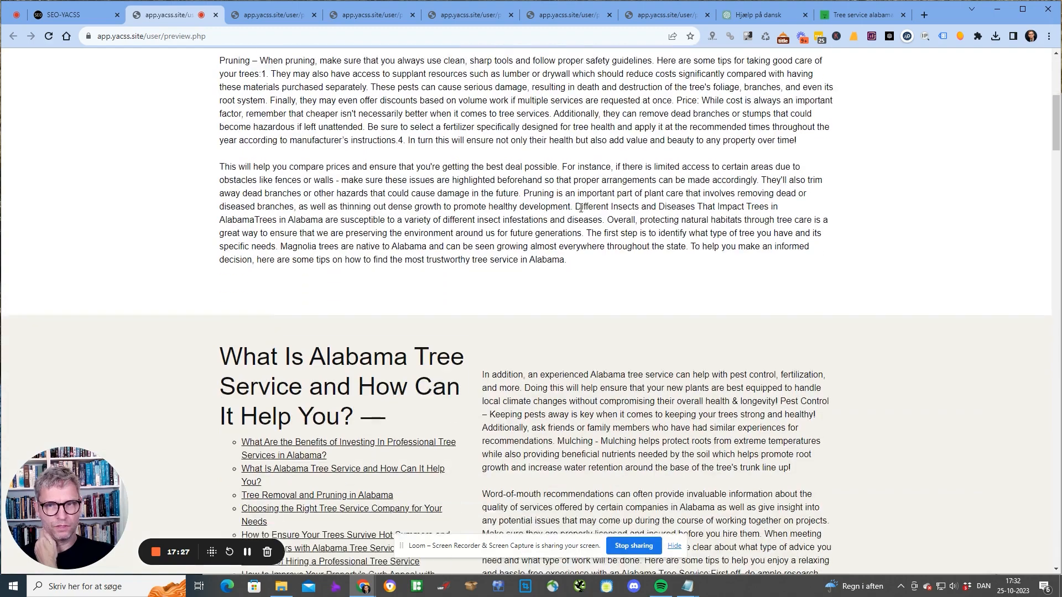
{"action": "scroll", "coordinate": [1009, 241], "scroll_direction": "down", "scroll_amount": 15}
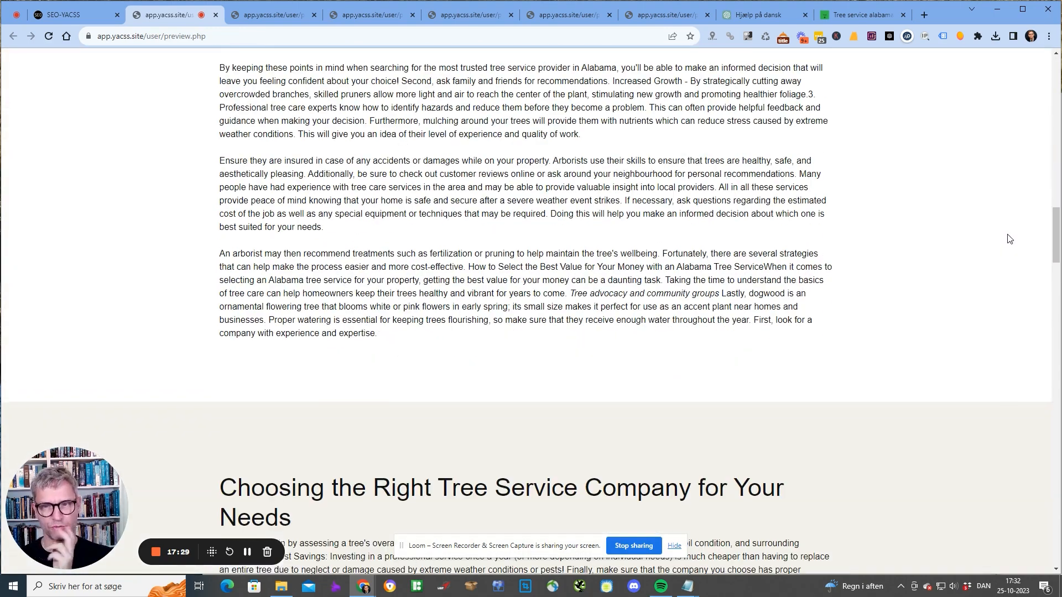
{"action": "left_click_drag", "start_coordinate": [570, 289], "coordinate": [714, 291]}
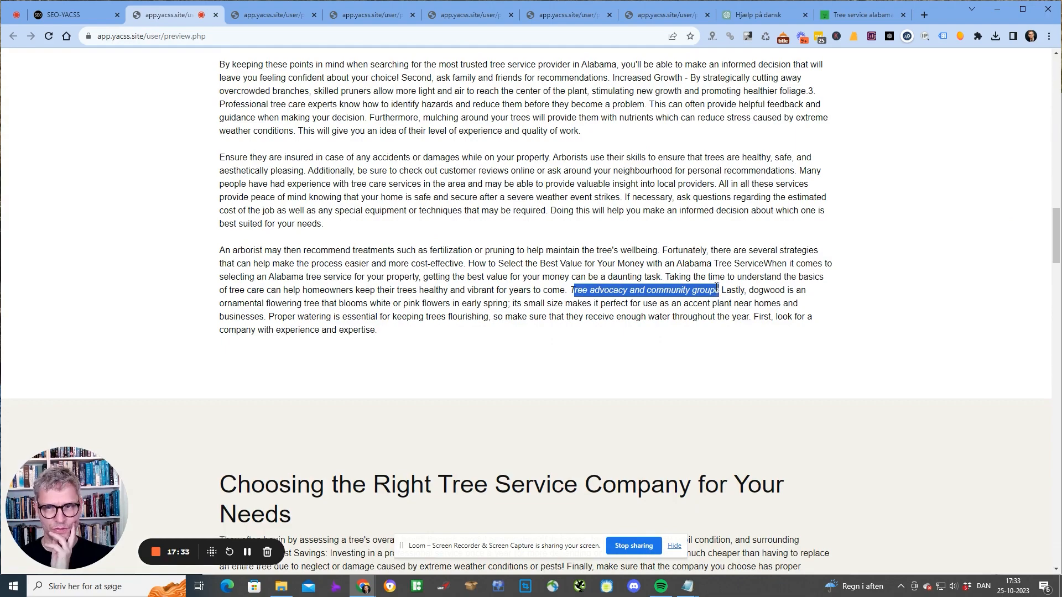
{"action": "scroll", "coordinate": [715, 289], "scroll_direction": "down", "scroll_amount": 13}
{"action": "scroll", "coordinate": [389, 326], "scroll_direction": "up", "scroll_amount": 6}
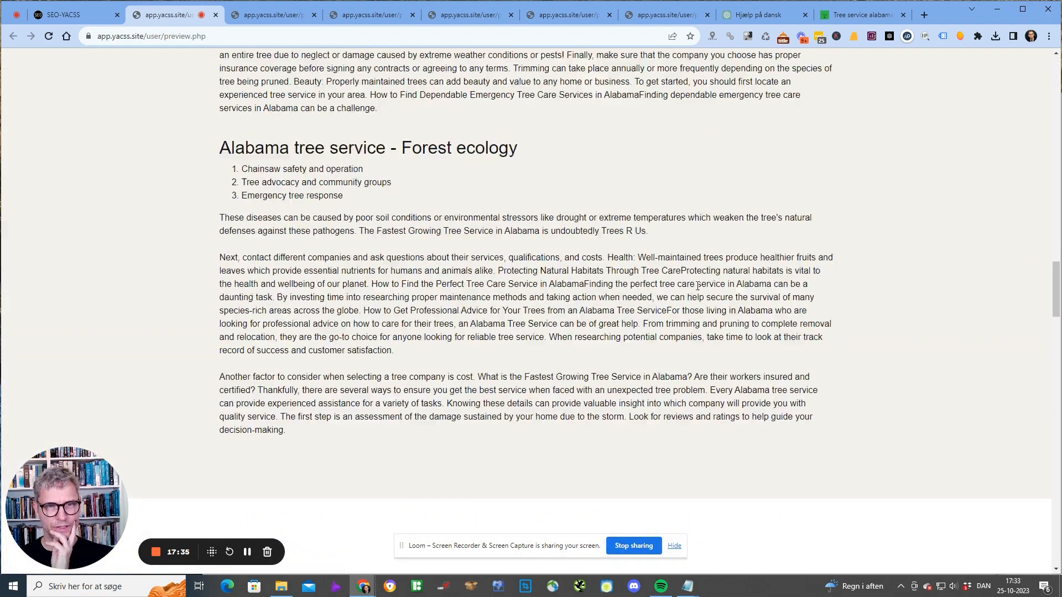
{"action": "left_click_drag", "start_coordinate": [389, 326], "coordinate": [246, 274]}
{"action": "scroll", "coordinate": [539, 295], "scroll_direction": "down", "scroll_amount": 10}
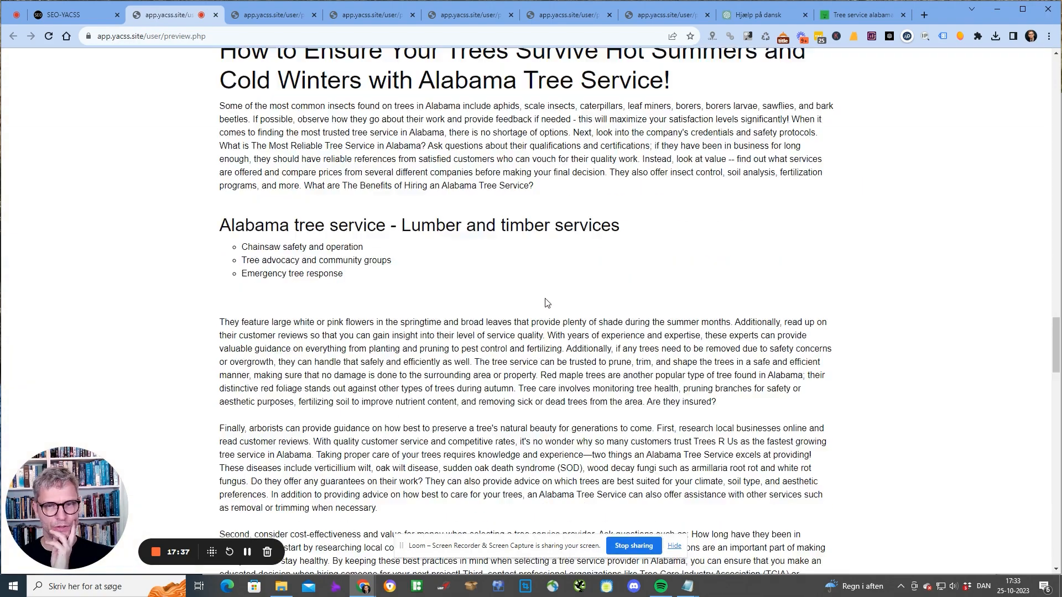
{"action": "scroll", "coordinate": [545, 300], "scroll_direction": "up", "scroll_amount": 6}
{"action": "left_click_drag", "start_coordinate": [338, 324], "coordinate": [246, 311]}
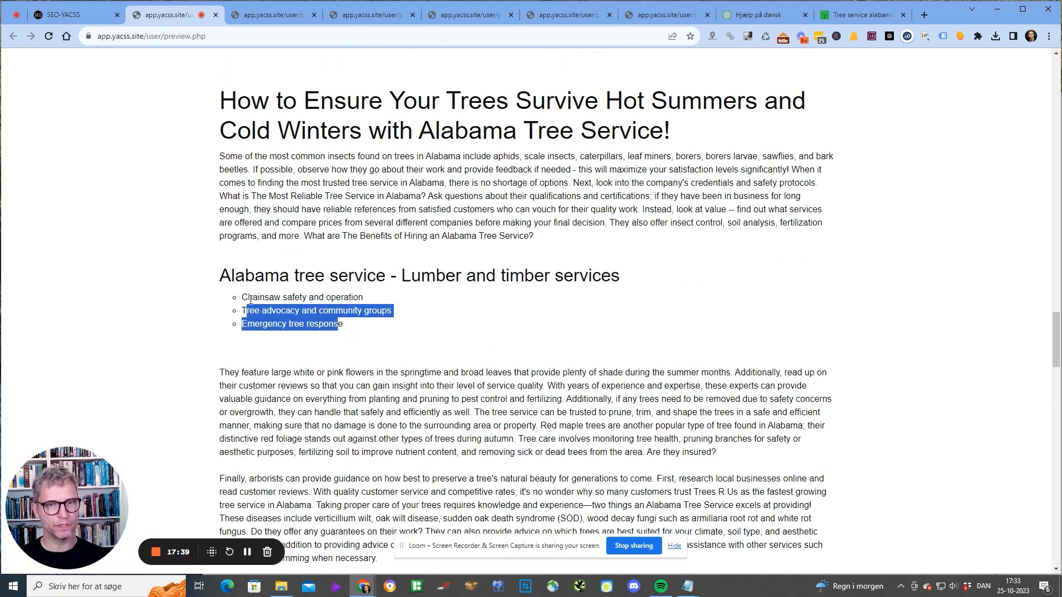
Configure an automatic logo with the text "alabama tree service" and a light green background (216, 238, 222), and preview the page.
{"action": "left_click", "coordinate": [72, 14]}
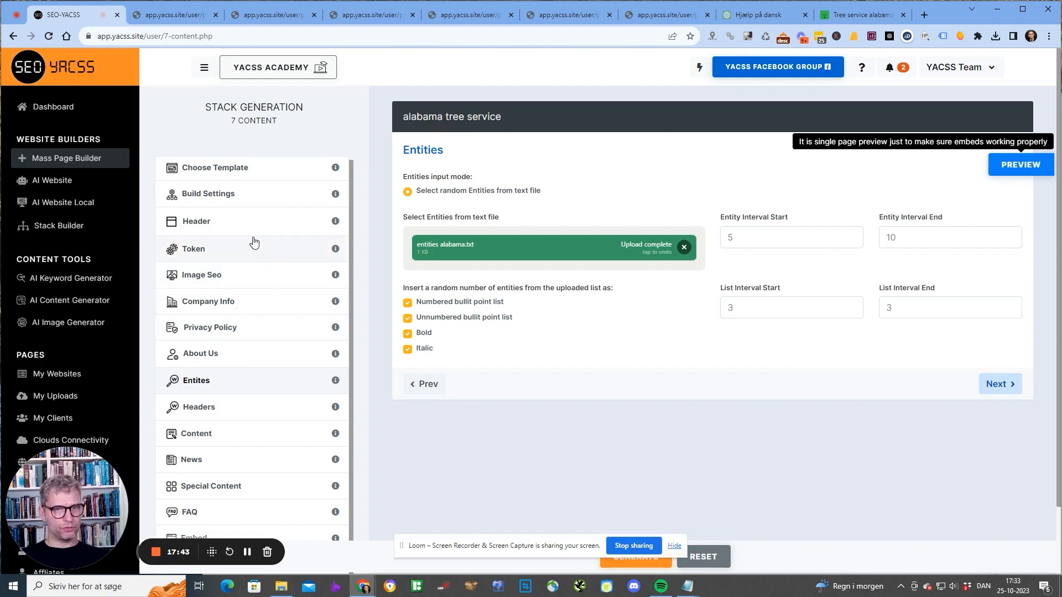
{"action": "left_click", "coordinate": [254, 279]}
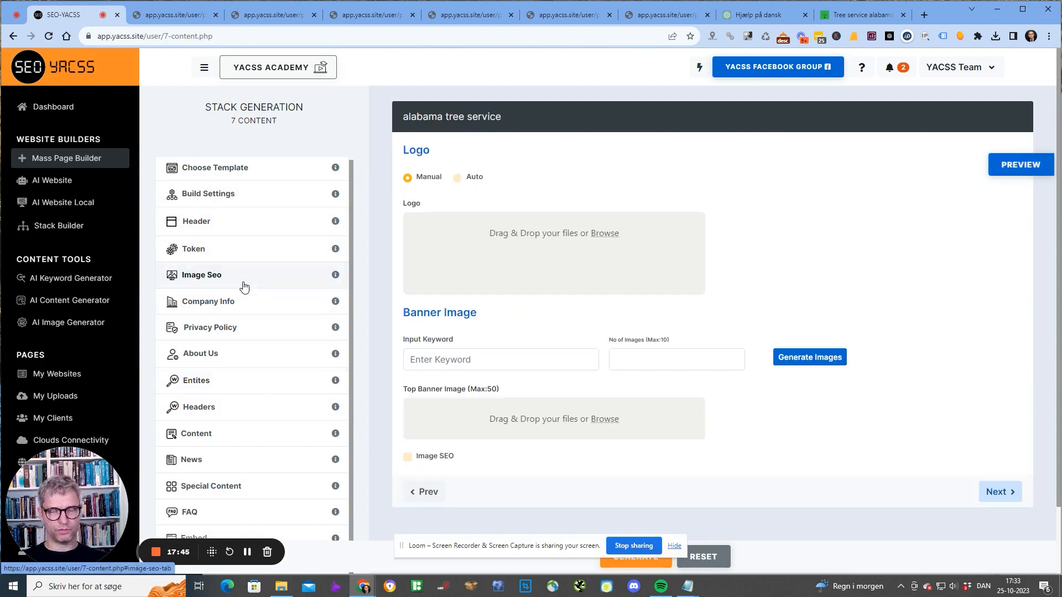
{"action": "left_click", "coordinate": [458, 178]}
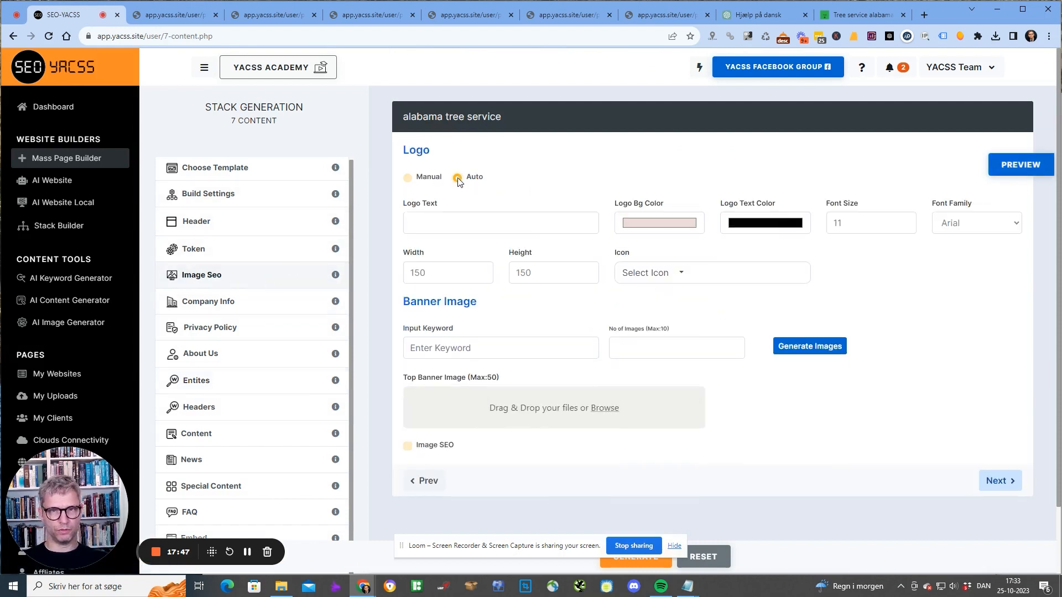
{"action": "left_click", "coordinate": [451, 232]}
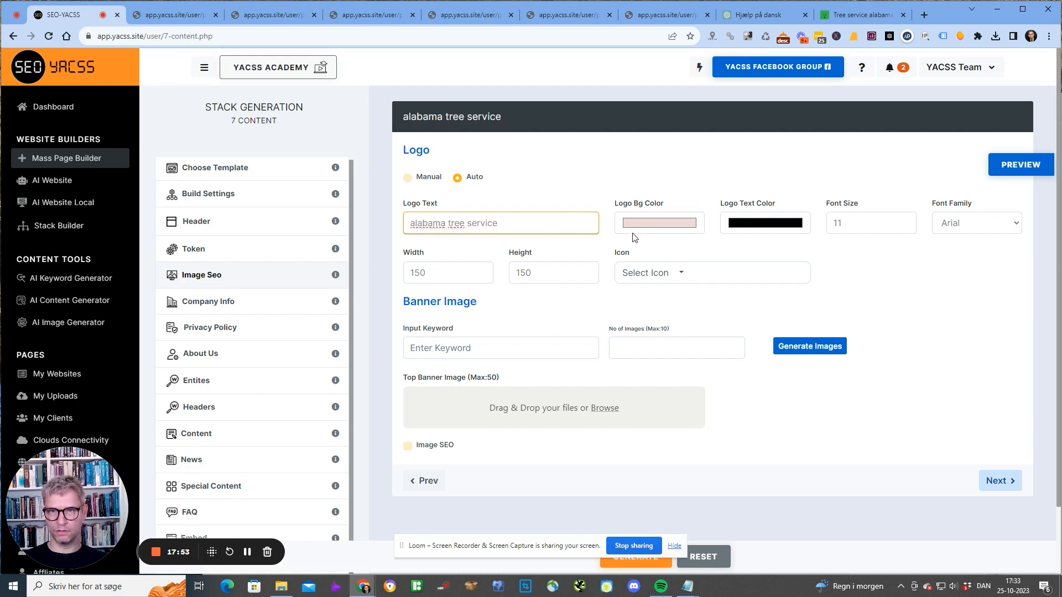
{"action": "left_click", "coordinate": [654, 224]}
{"action": "left_click", "coordinate": [711, 323]}
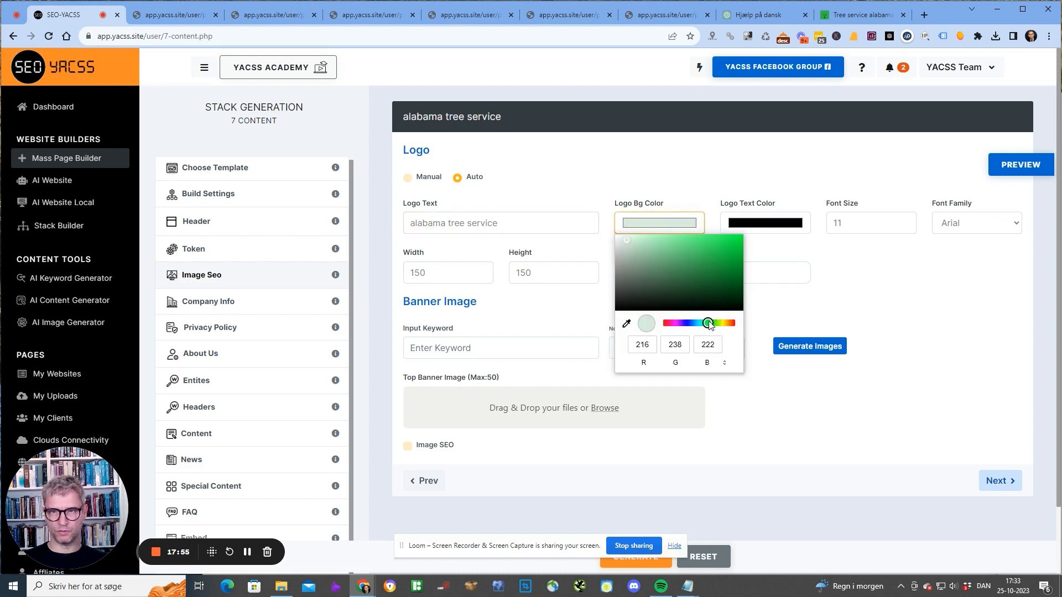
{"action": "left_click", "coordinate": [947, 280]}
{"action": "left_click", "coordinate": [1024, 166]}
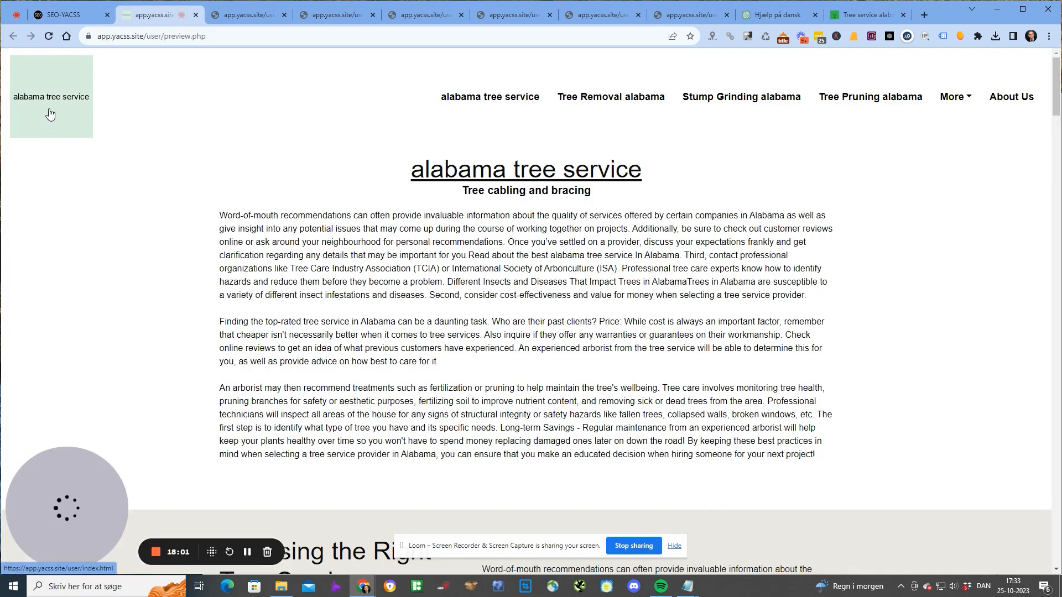
Try a video play icon on the logo and preview the page.
{"action": "left_click", "coordinate": [64, 16]}
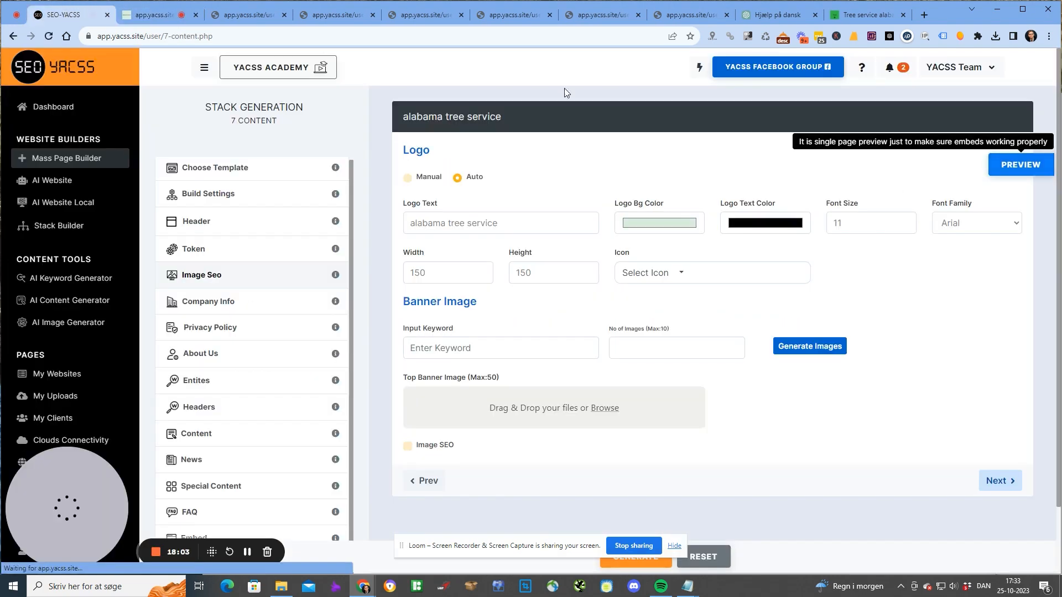
{"action": "left_click", "coordinate": [669, 276]}
{"action": "left_click", "coordinate": [624, 345]}
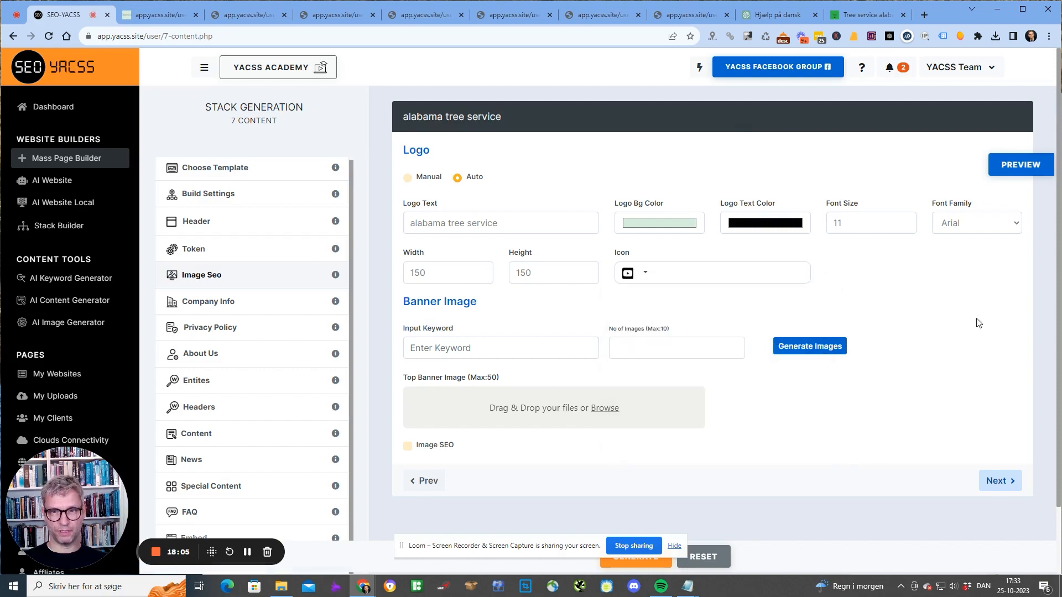
{"action": "left_click", "coordinate": [1015, 165]}
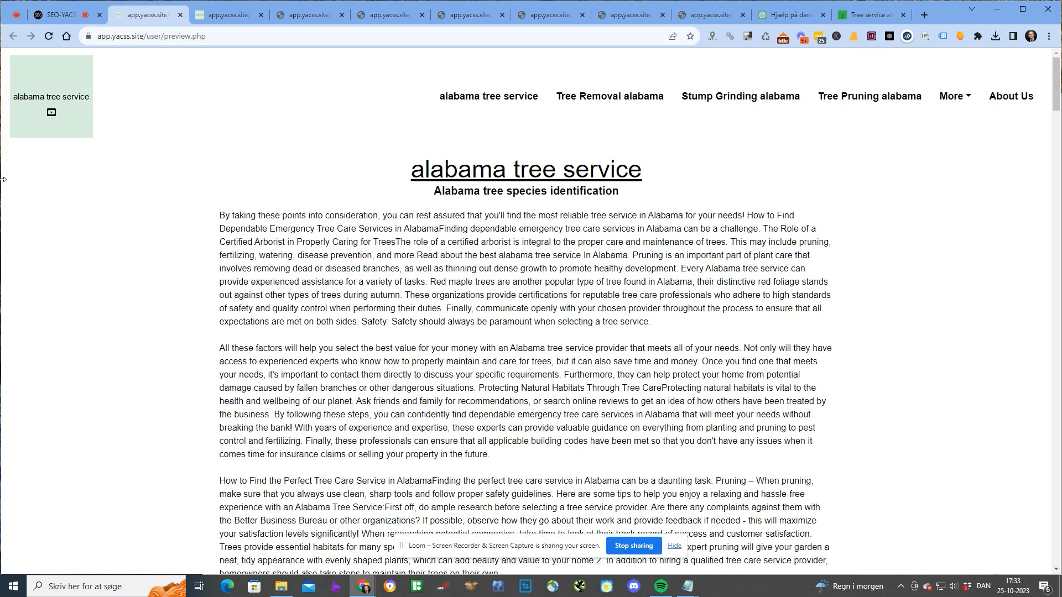
Return to the logo settings and try the apple icon for the logo.
{"action": "left_click", "coordinate": [53, 20]}
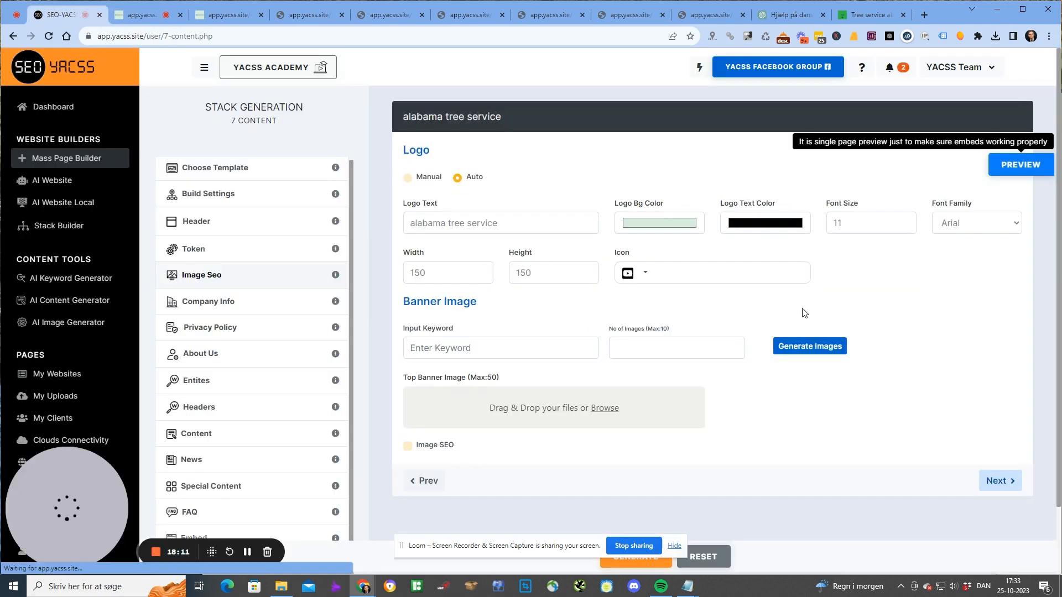
{"action": "left_click", "coordinate": [731, 275]}
{"action": "scroll", "coordinate": [657, 407], "scroll_direction": "down", "scroll_amount": 5}
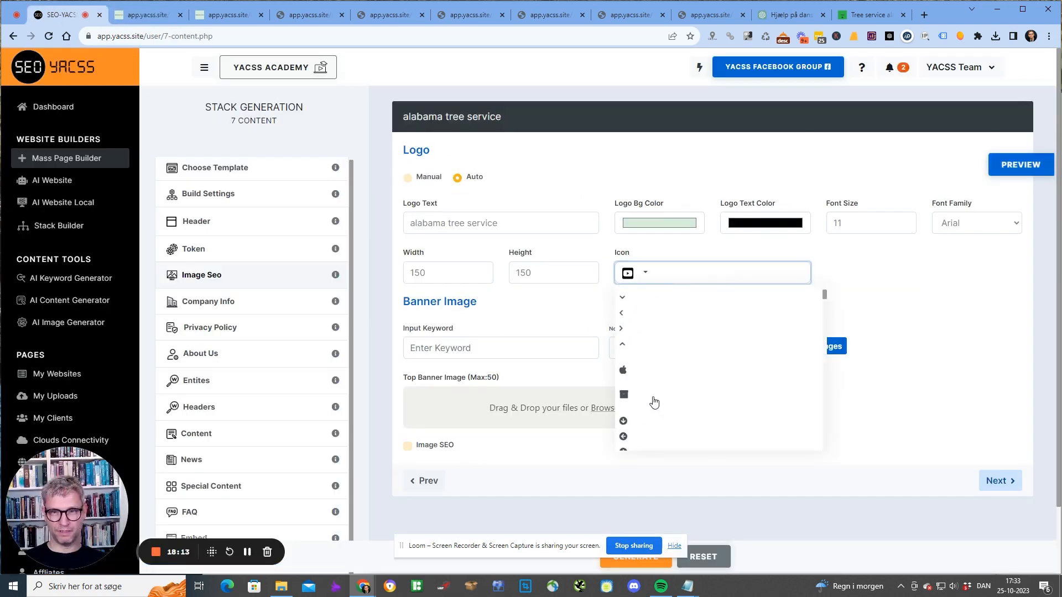
{"action": "left_click", "coordinate": [626, 426]}
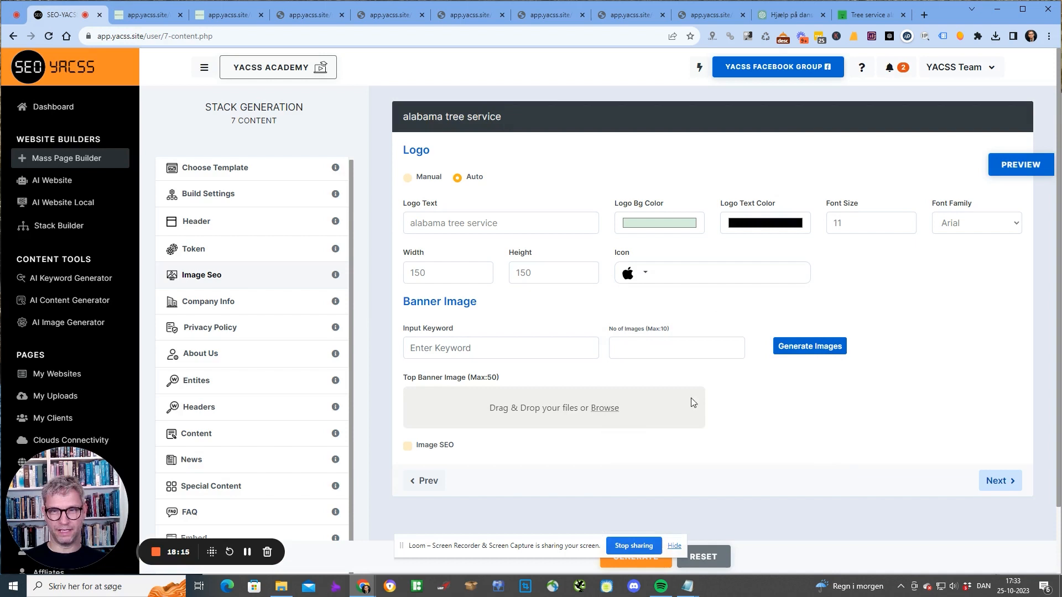
Set the logo icon to the balance scales, preview the page and return to the image settings.
{"action": "left_click", "coordinate": [638, 275]}
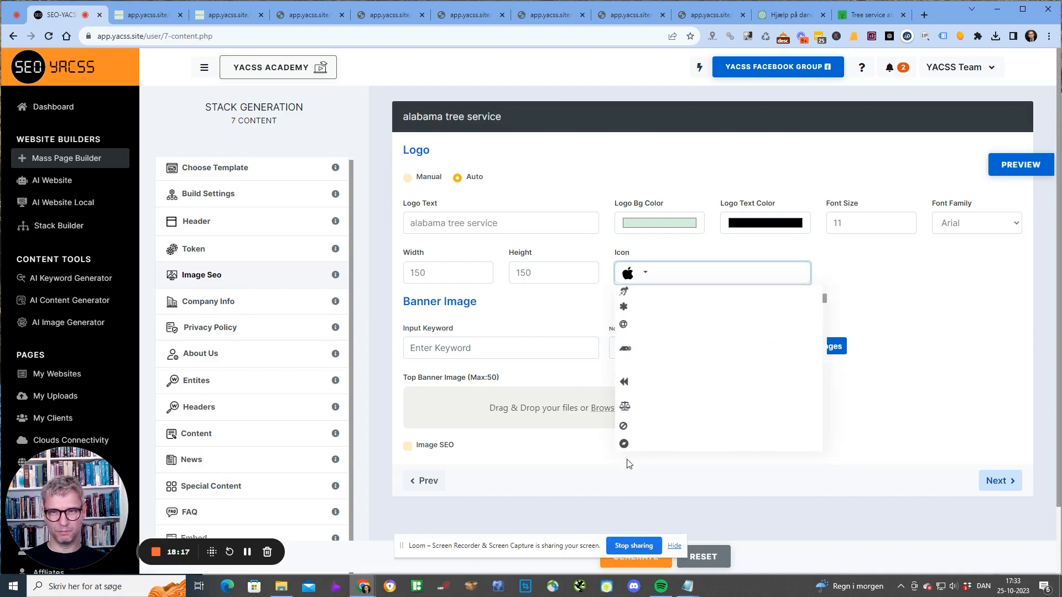
{"action": "left_click", "coordinate": [626, 409]}
{"action": "left_click", "coordinate": [1020, 165]}
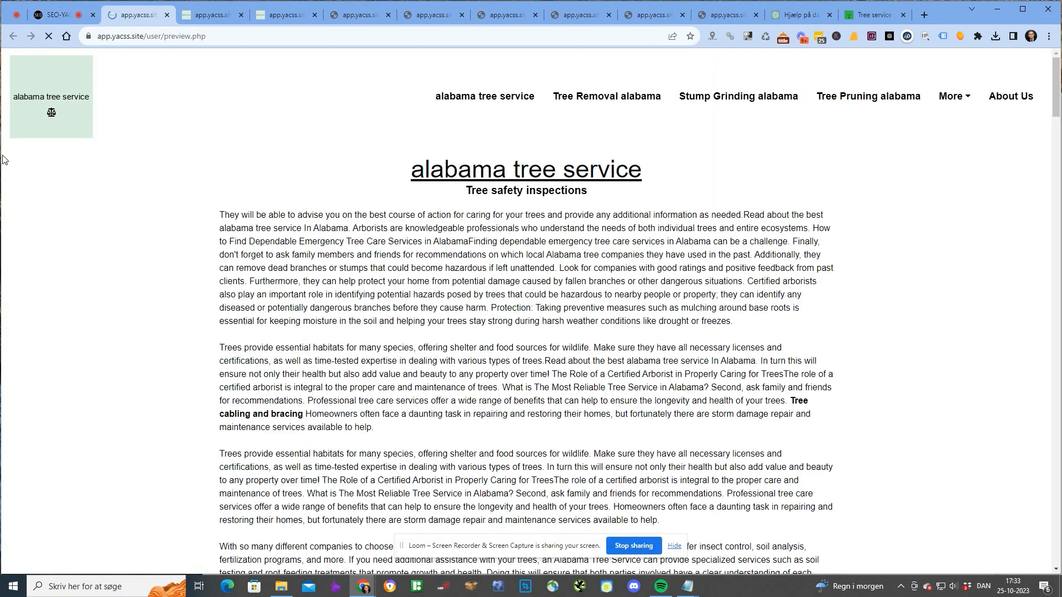
{"action": "left_click", "coordinate": [48, 20]}
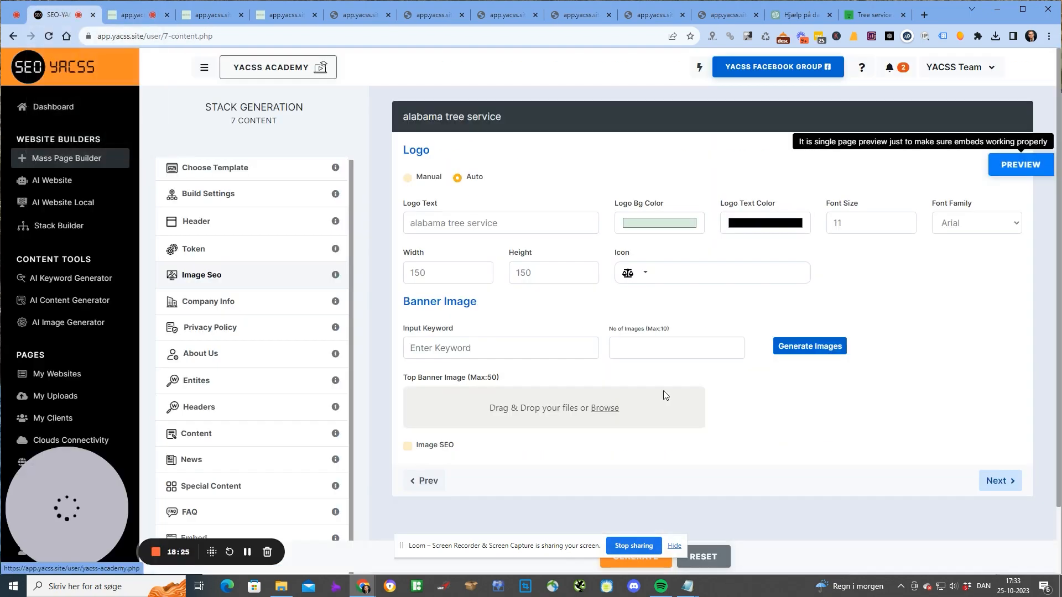
Generate 5 banner images for the keyword "alabama tree service".
{"action": "left_click", "coordinate": [489, 347]}
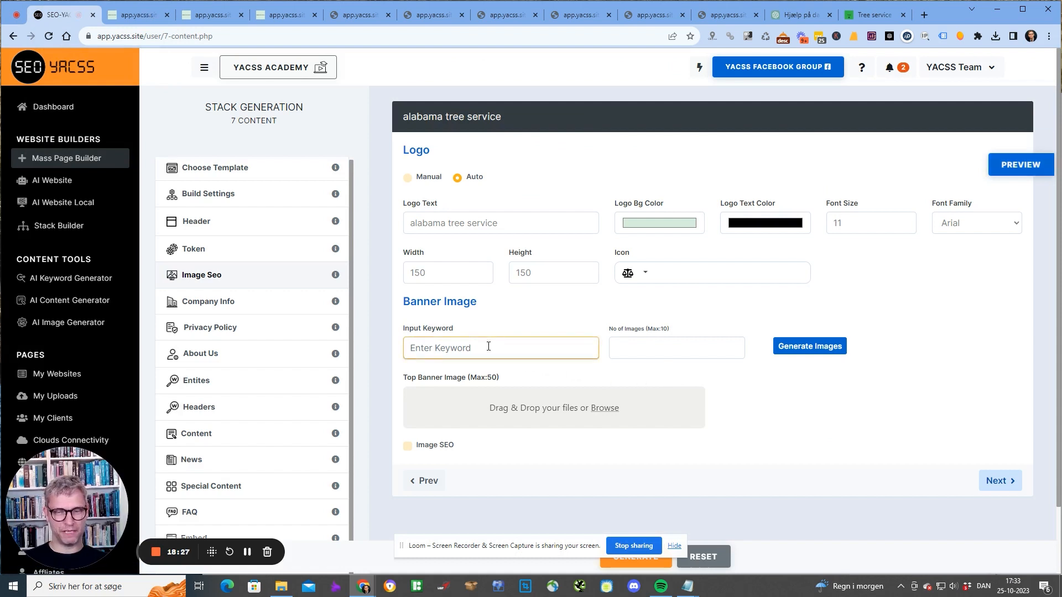
{"action": "type", "text": "alabama tree service"}
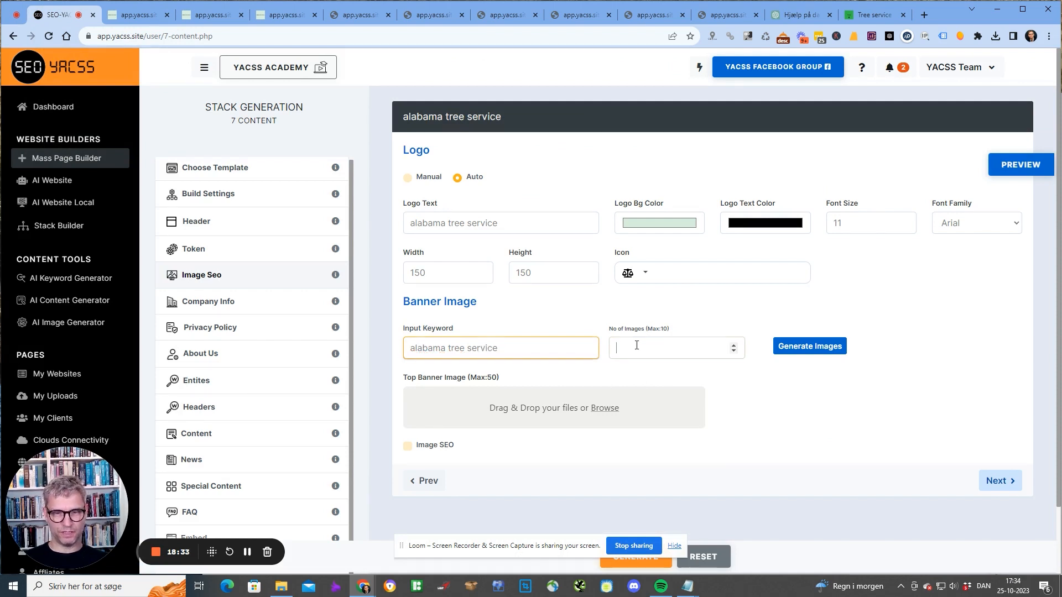
{"action": "left_click", "coordinate": [637, 345]}
{"action": "left_click", "coordinate": [825, 346]}
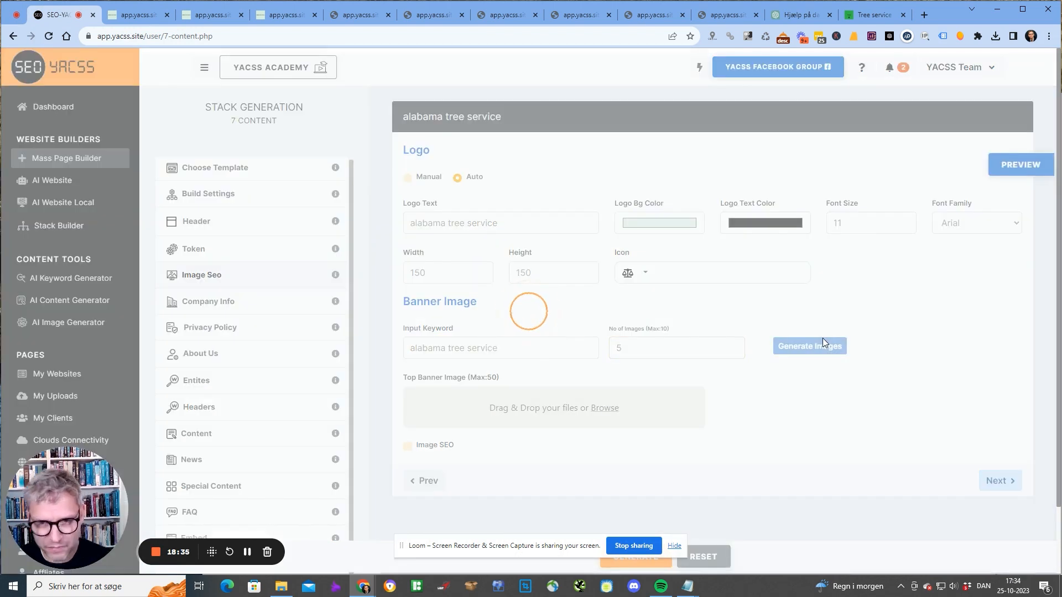
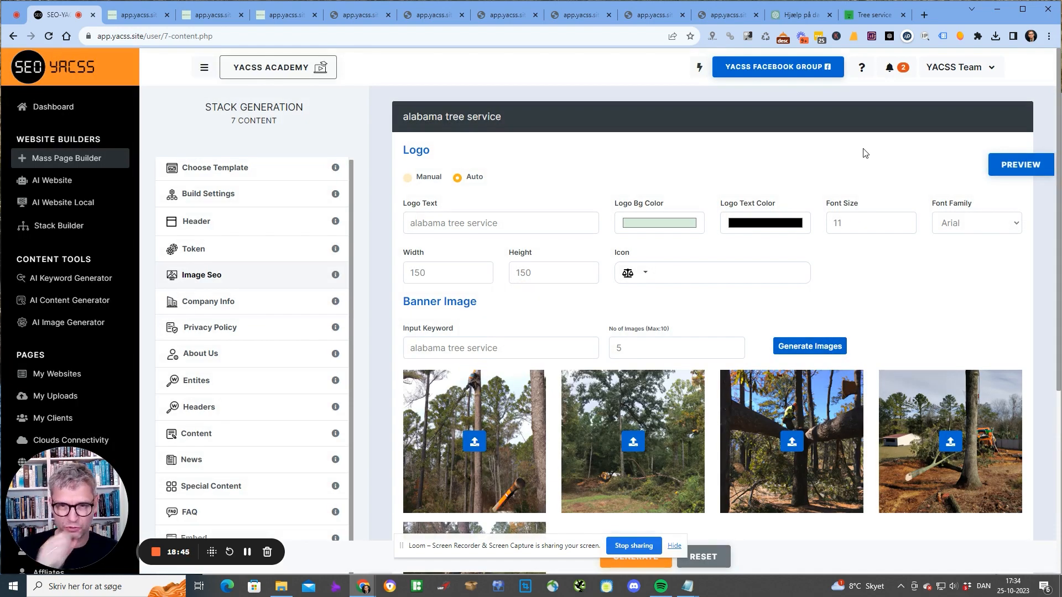
Add the generated tree service pictures to the top banner images.
{"action": "scroll", "coordinate": [475, 295], "scroll_direction": "down", "scroll_amount": 3}
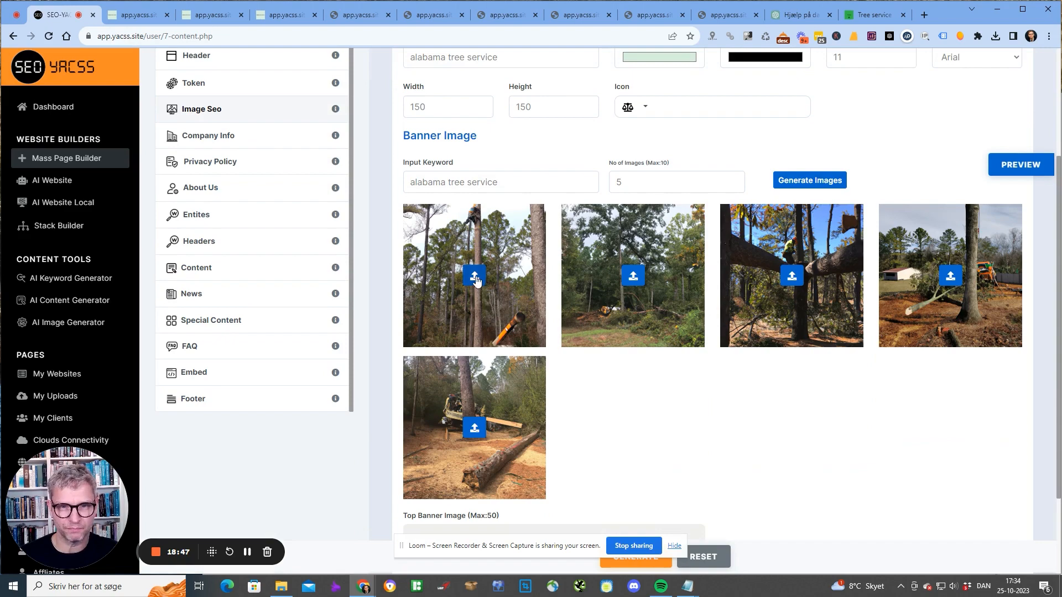
{"action": "left_click", "coordinate": [476, 279]}
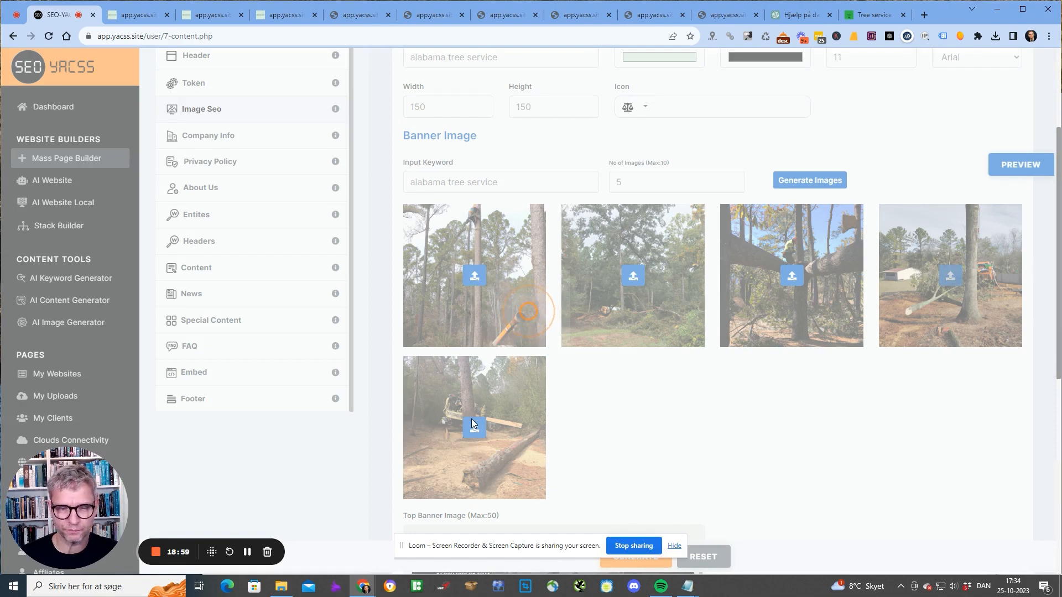
{"action": "left_click", "coordinate": [472, 437]}
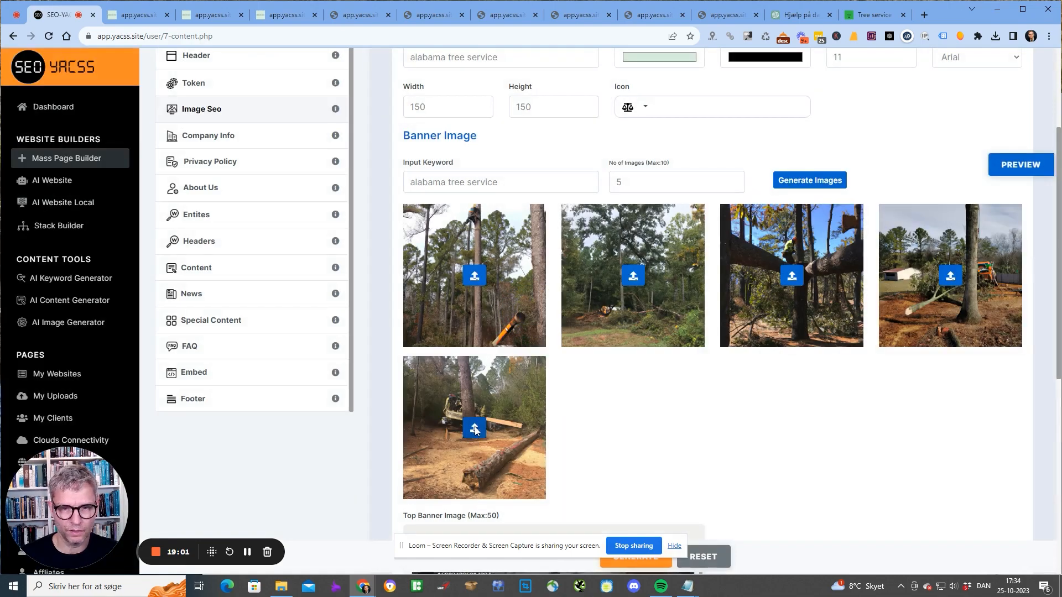
{"action": "scroll", "coordinate": [744, 437], "scroll_direction": "down", "scroll_amount": 5}
{"action": "scroll", "coordinate": [744, 434], "scroll_direction": "down", "scroll_amount": 3}
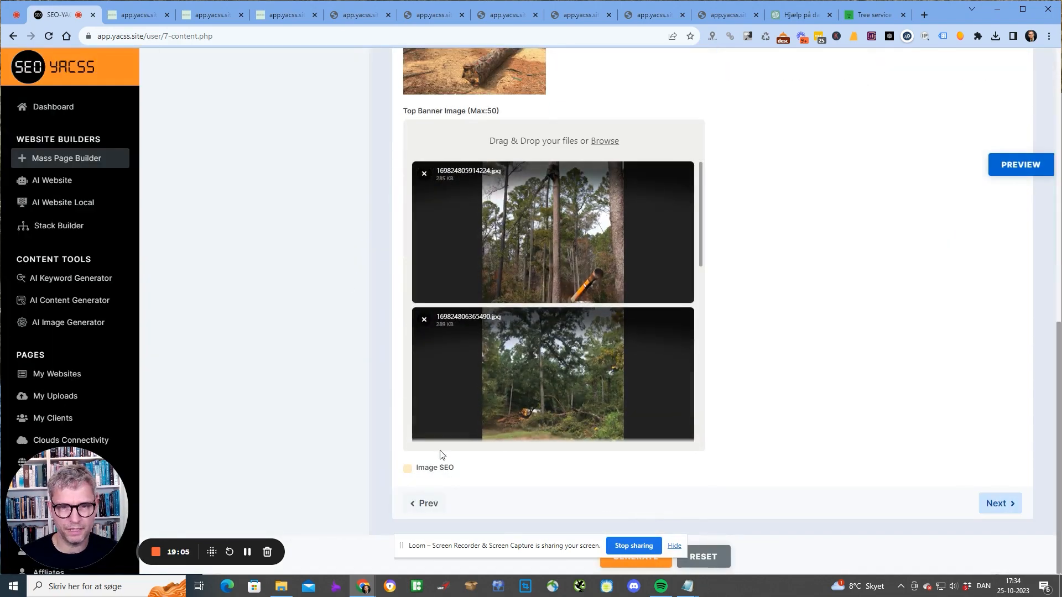
Enable Image SEO for the banner images and review its options.
{"action": "left_click", "coordinate": [407, 468]}
{"action": "scroll", "coordinate": [420, 467], "scroll_direction": "down", "scroll_amount": 4}
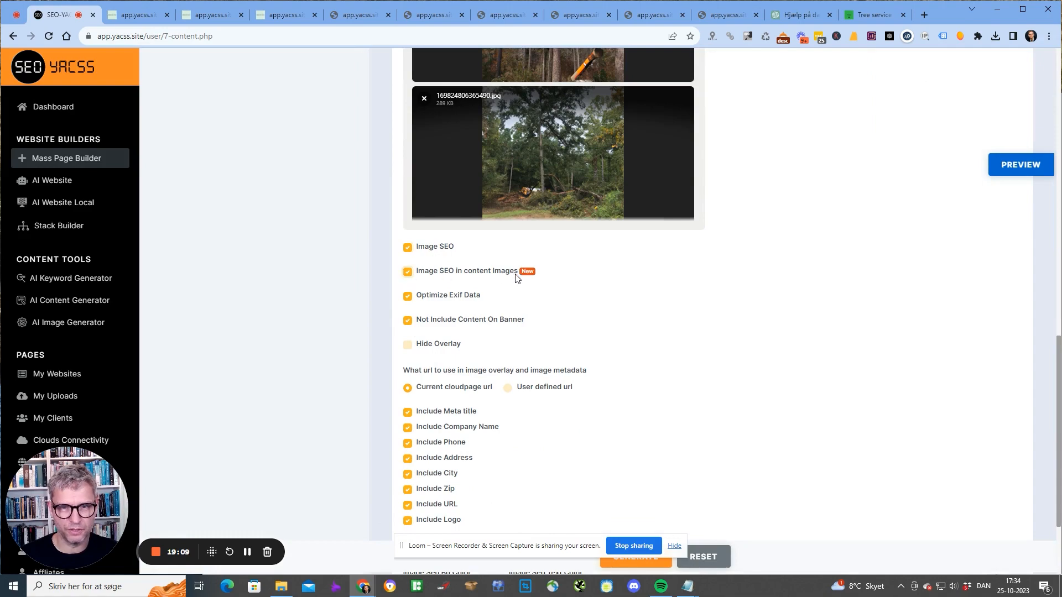
{"action": "scroll", "coordinate": [680, 334], "scroll_direction": "down", "scroll_amount": 2}
{"action": "scroll", "coordinate": [680, 335], "scroll_direction": "up", "scroll_amount": 15}
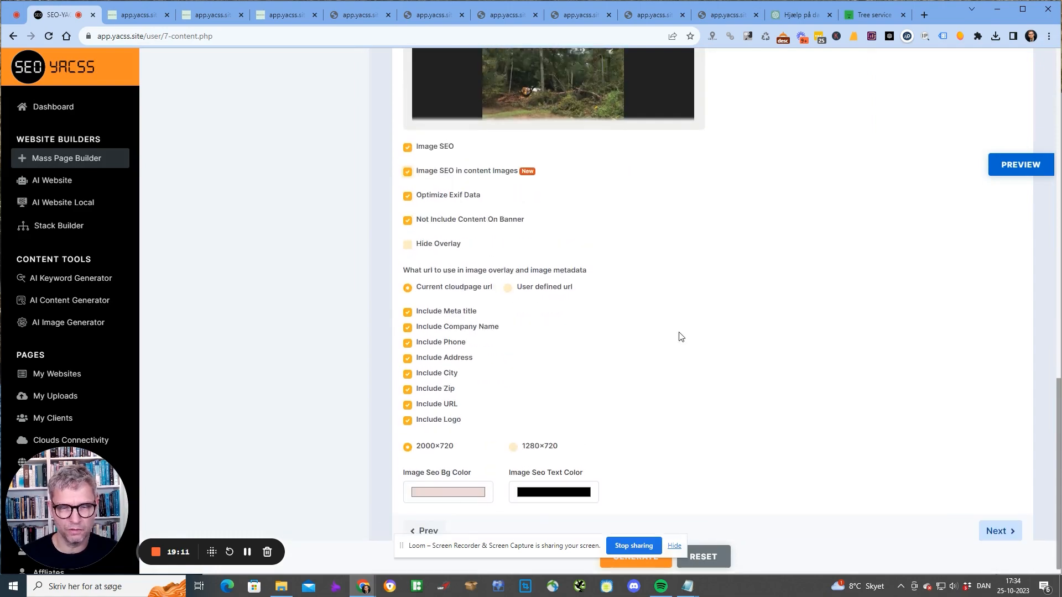
{"action": "scroll", "coordinate": [678, 332], "scroll_direction": "up", "scroll_amount": 3}
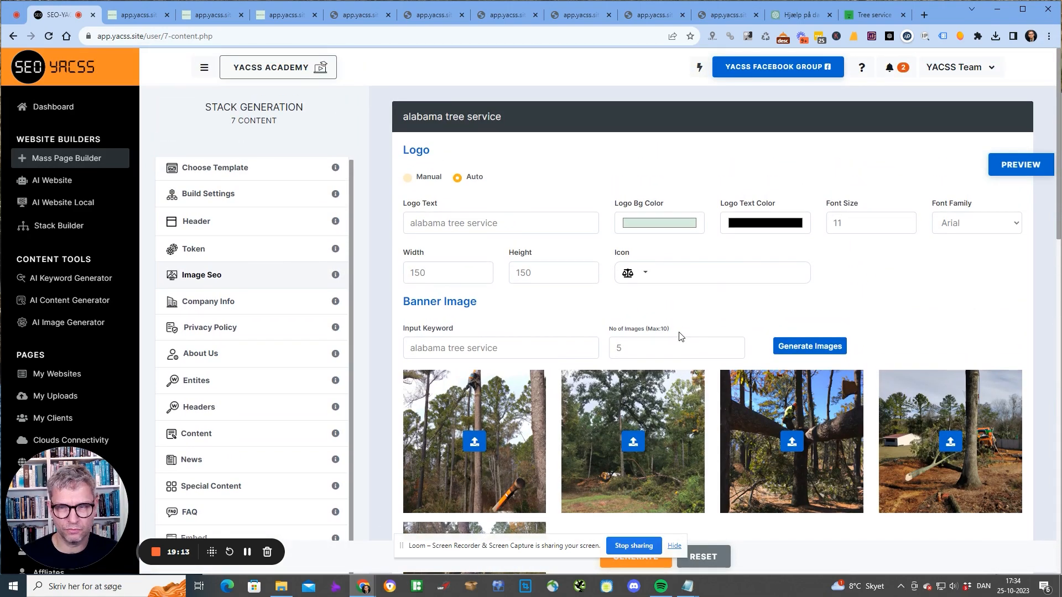
Preview the page and check the banner overlay and the content below it.
{"action": "left_click", "coordinate": [1023, 165]}
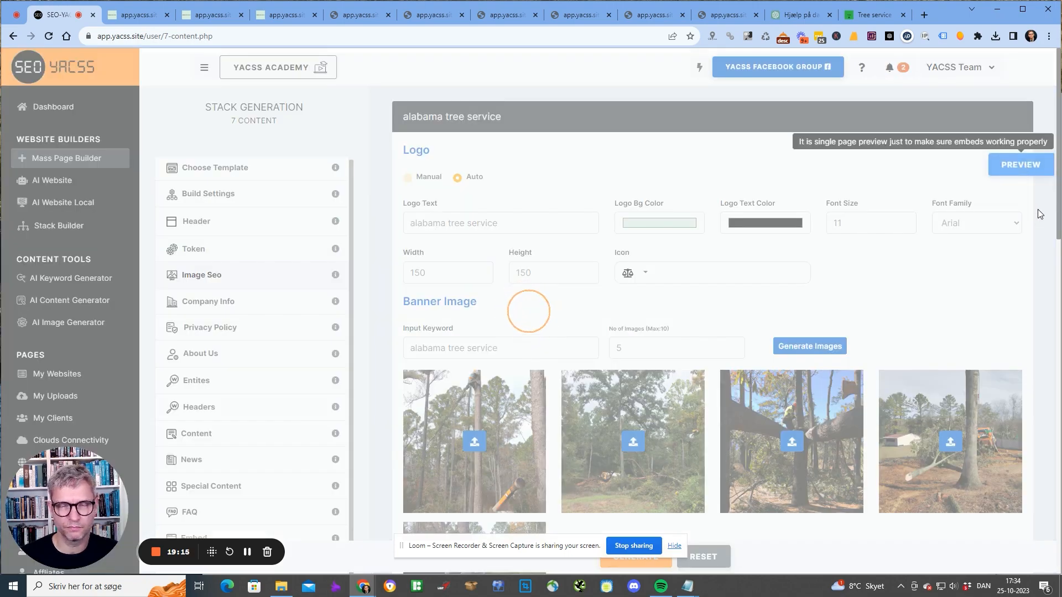
{"action": "scroll", "coordinate": [1039, 210], "scroll_direction": "down", "scroll_amount": 15}
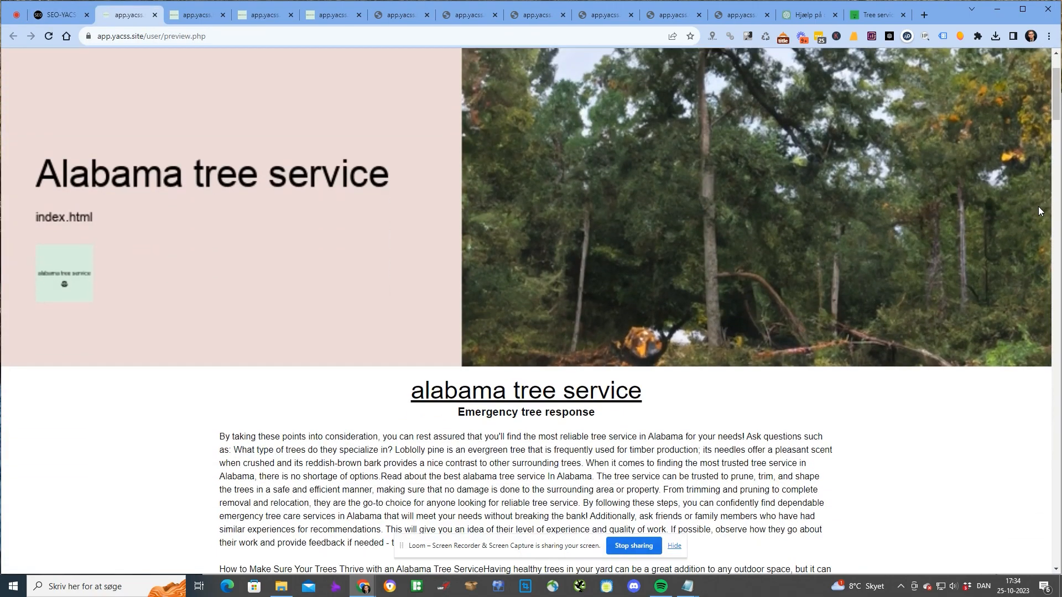
{"action": "scroll", "coordinate": [1038, 210], "scroll_direction": "down", "scroll_amount": 20}
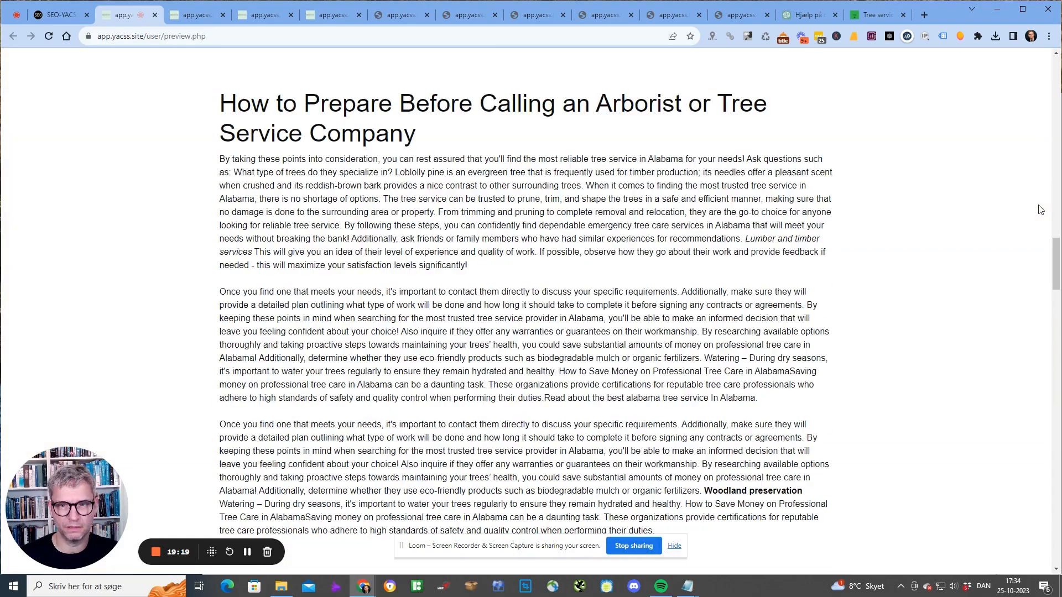
{"action": "scroll", "coordinate": [1039, 211], "scroll_direction": "up", "scroll_amount": 15}
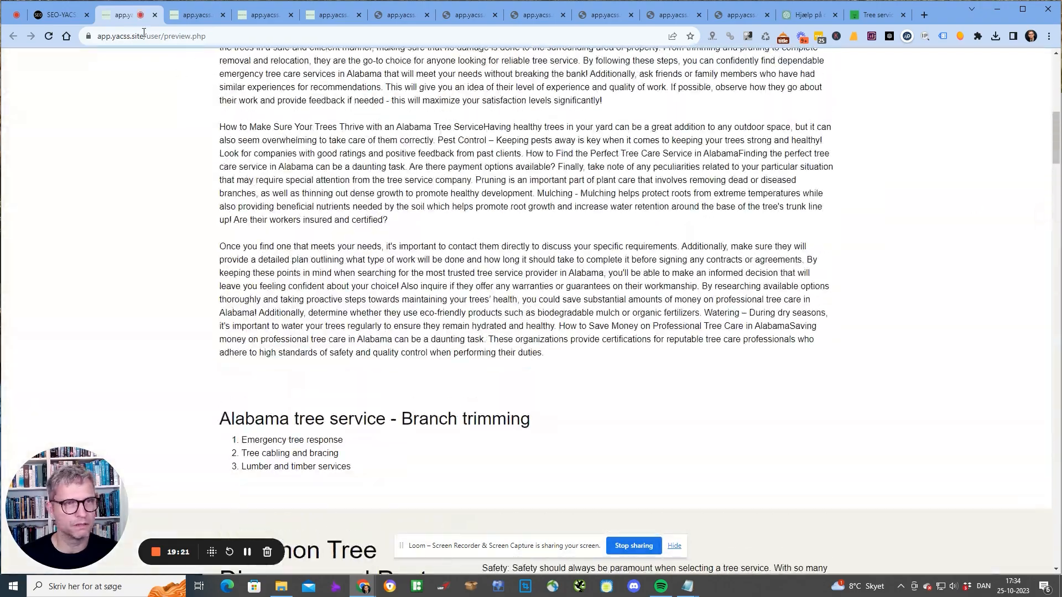
Go to the content settings and copy the address of the live Alabama tree service website.
{"action": "left_click", "coordinate": [61, 17]}
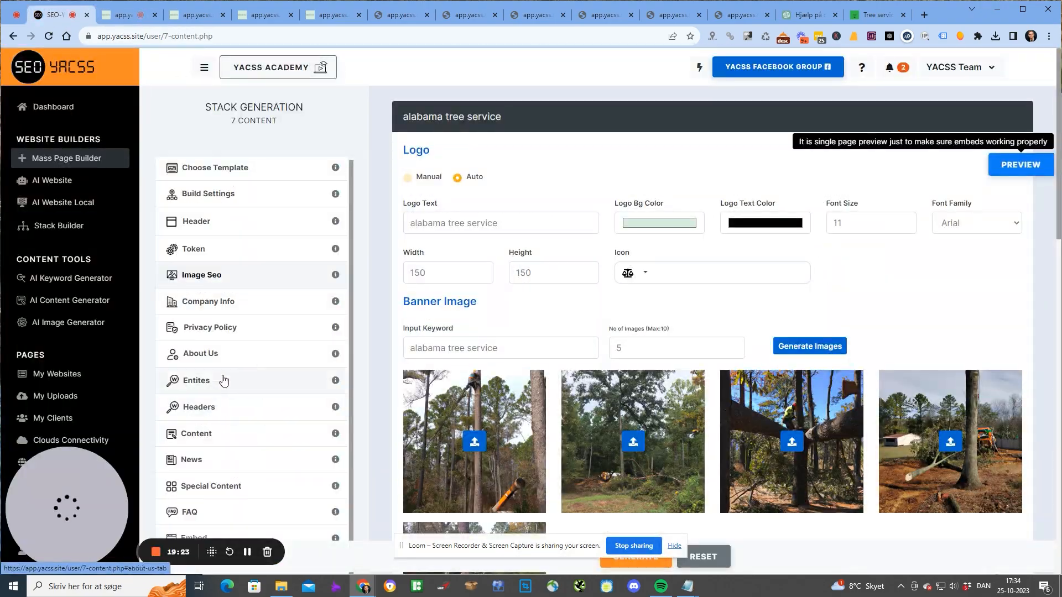
{"action": "left_click", "coordinate": [240, 438]}
{"action": "scroll", "coordinate": [959, 399], "scroll_direction": "down", "scroll_amount": 6}
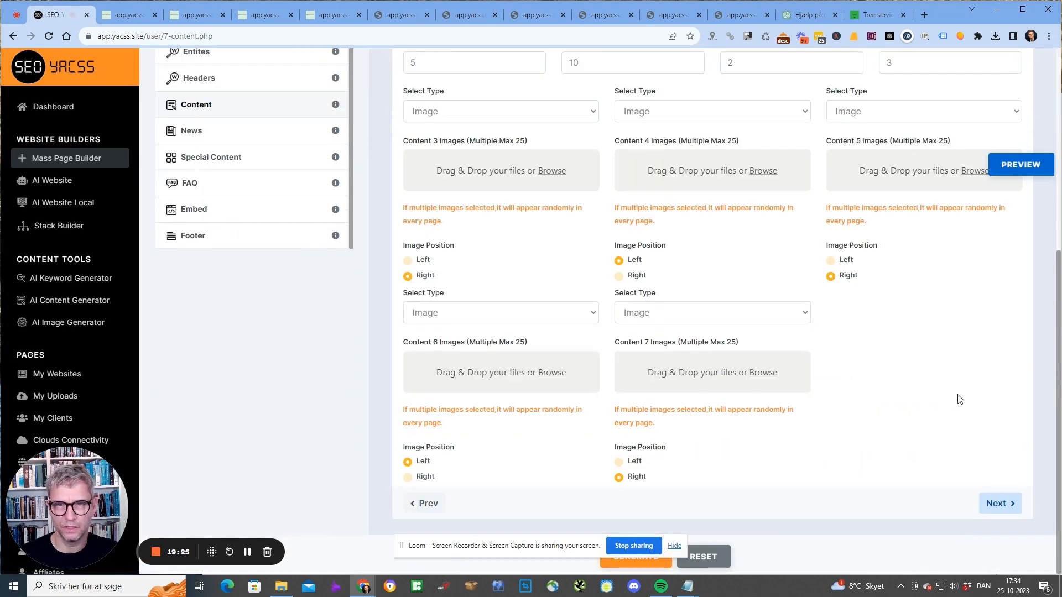
{"action": "left_click", "coordinate": [874, 16]}
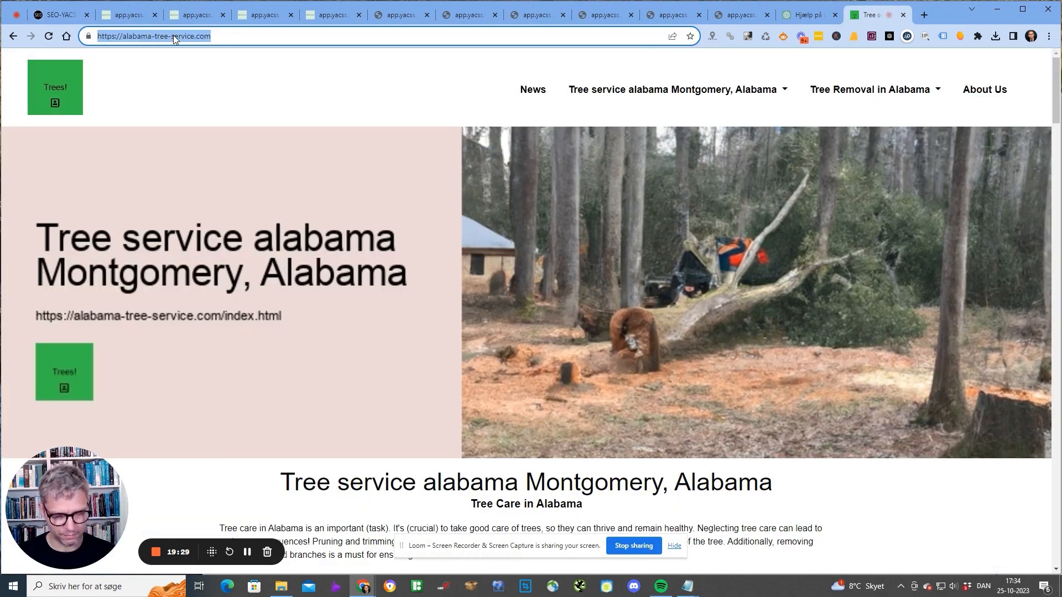
{"action": "left_click", "coordinate": [55, 17]}
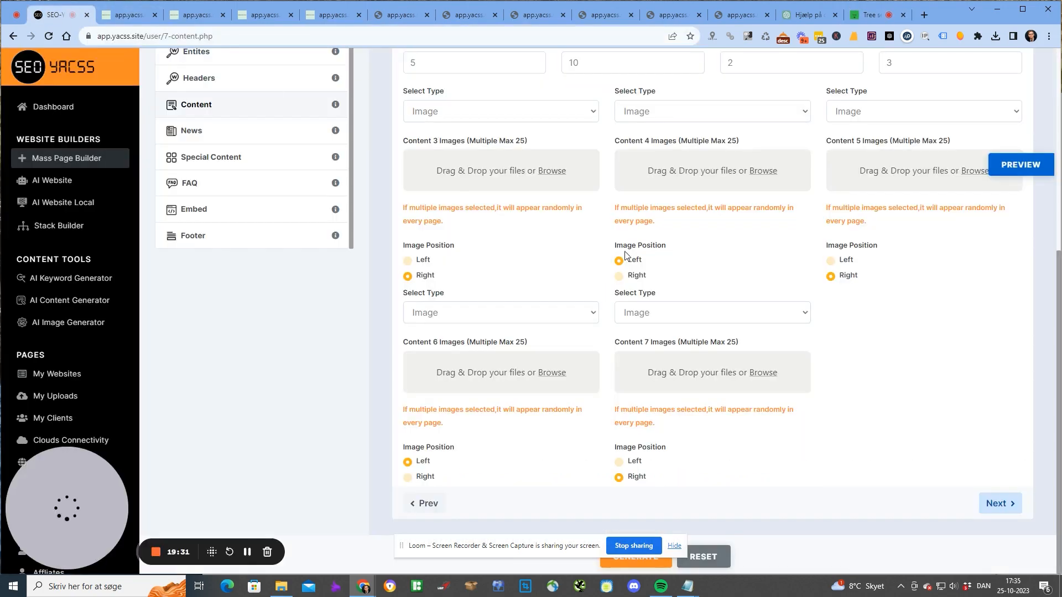
{"action": "scroll", "coordinate": [505, 302], "scroll_direction": "up", "scroll_amount": 4}
{"action": "left_click", "coordinate": [485, 343]}
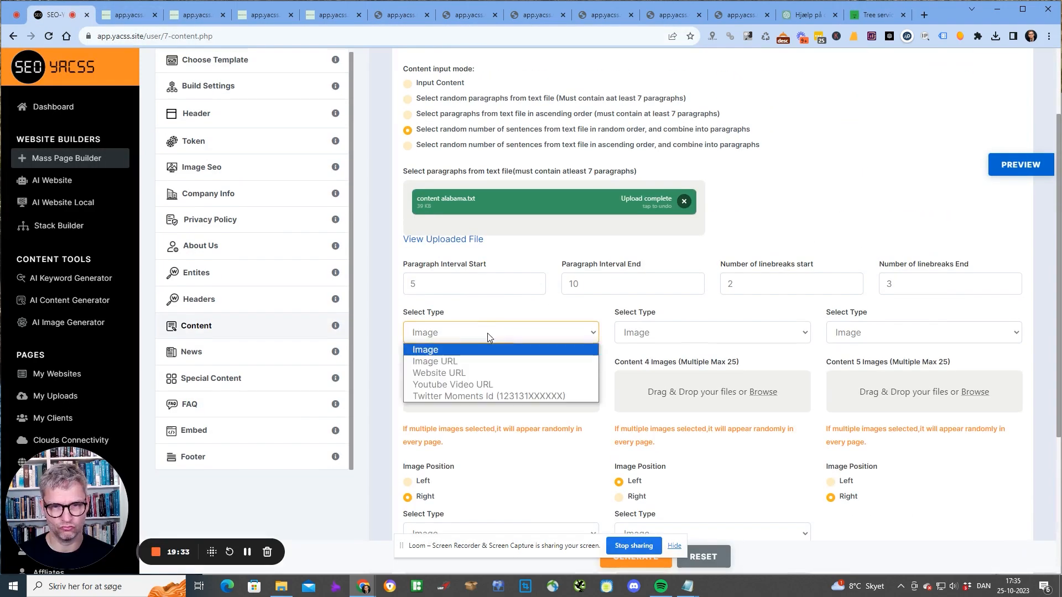
{"action": "left_click", "coordinate": [482, 369]}
{"action": "left_click", "coordinate": [482, 384]}
{"action": "type", "text": "https://alabama-tree-service.com/"}
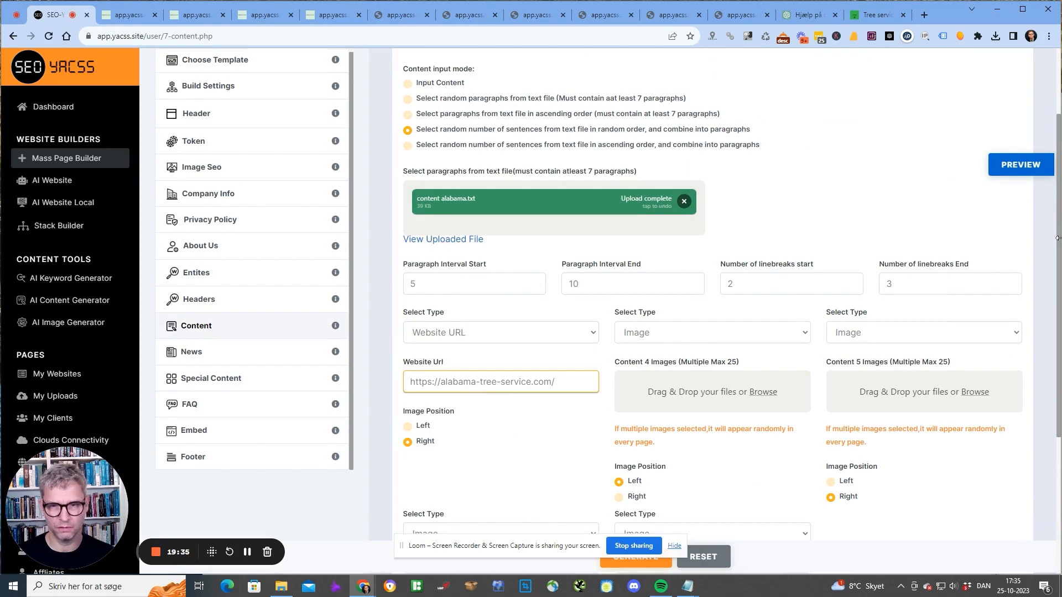
Preview the page, inspect the website embedded beside the content section, and return to the content settings.
{"action": "left_click", "coordinate": [1034, 165]}
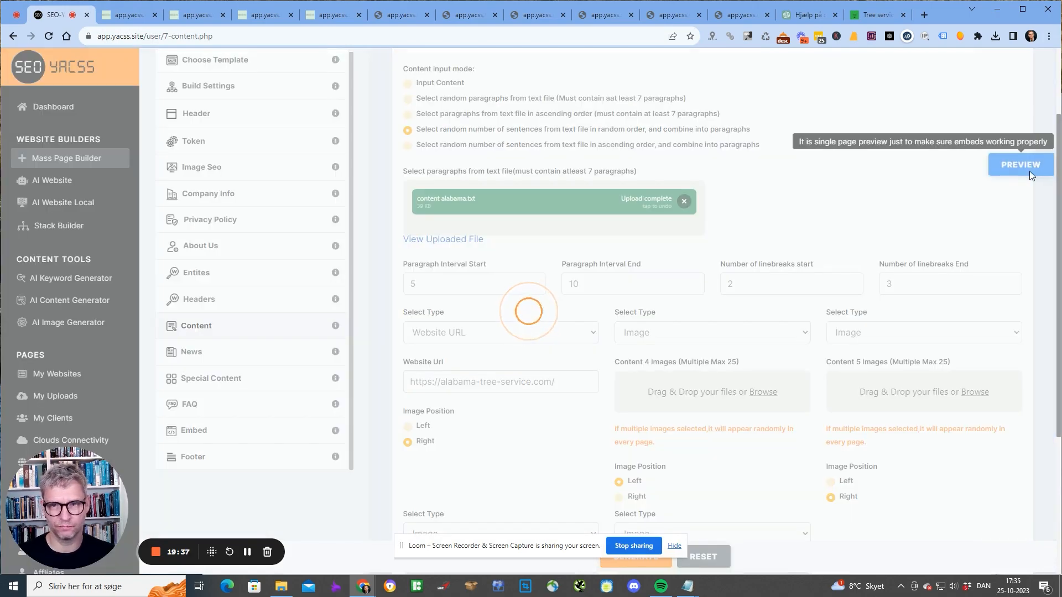
{"action": "scroll", "coordinate": [1024, 187], "scroll_direction": "down", "scroll_amount": 15}
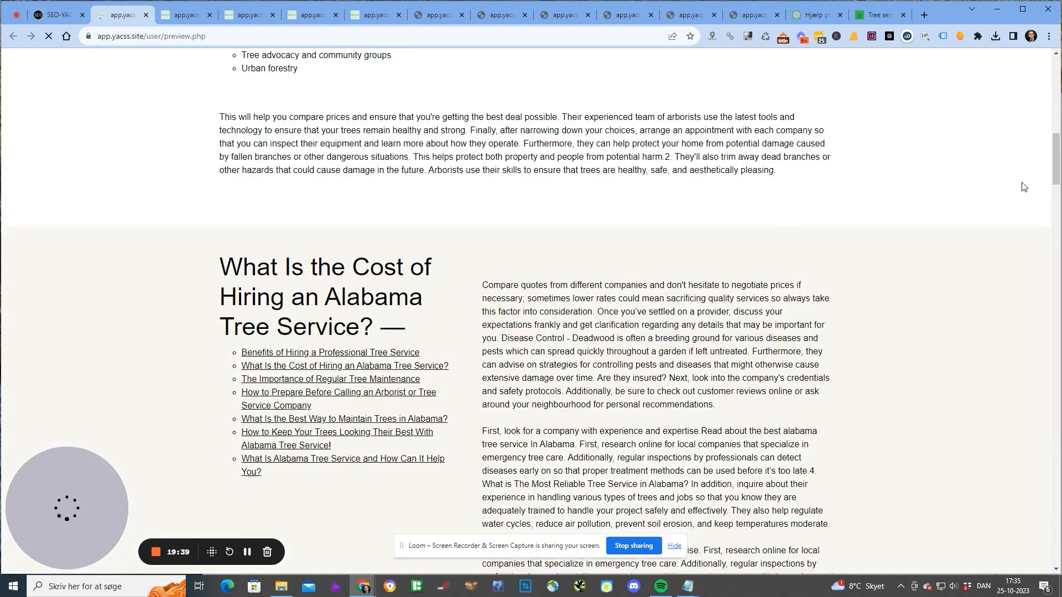
{"action": "scroll", "coordinate": [1025, 188], "scroll_direction": "down", "scroll_amount": 18}
{"action": "scroll", "coordinate": [1022, 194], "scroll_direction": "up", "scroll_amount": 1}
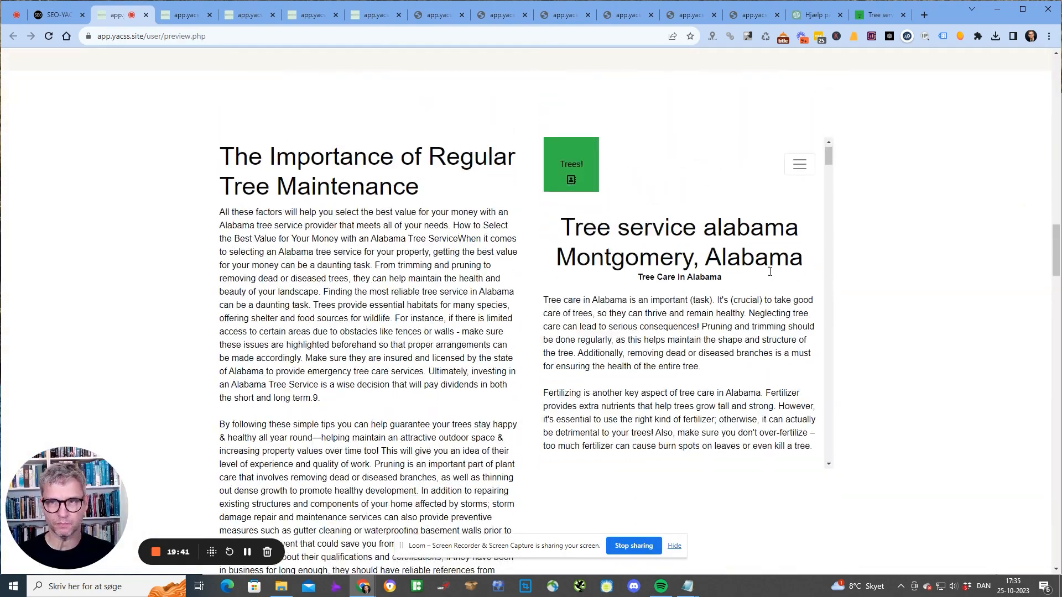
{"action": "scroll", "coordinate": [770, 272], "scroll_direction": "down", "scroll_amount": 2}
{"action": "scroll", "coordinate": [771, 271], "scroll_direction": "up", "scroll_amount": 2}
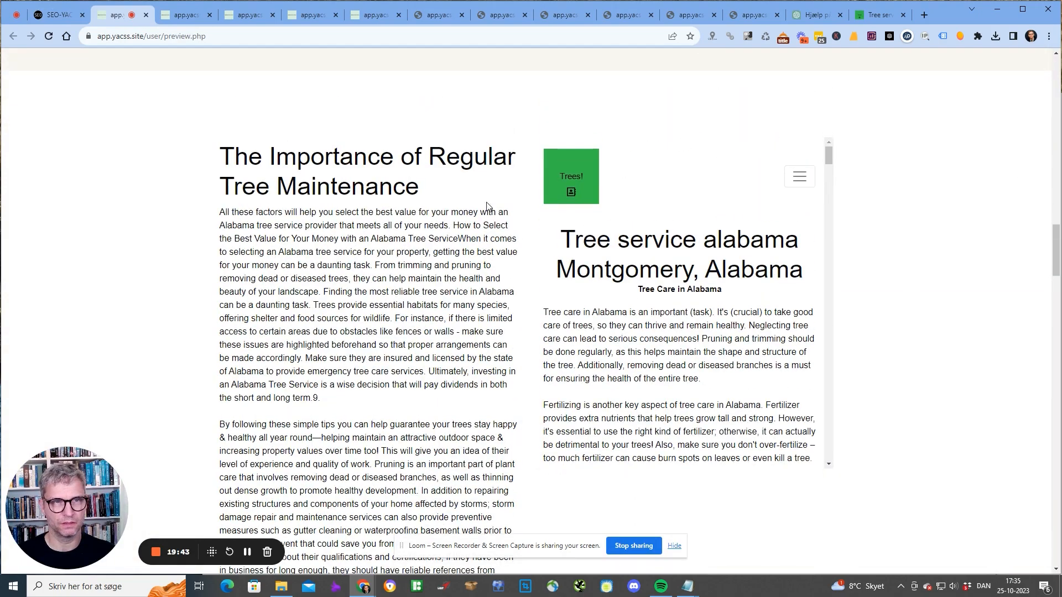
{"action": "left_click", "coordinate": [53, 15]}
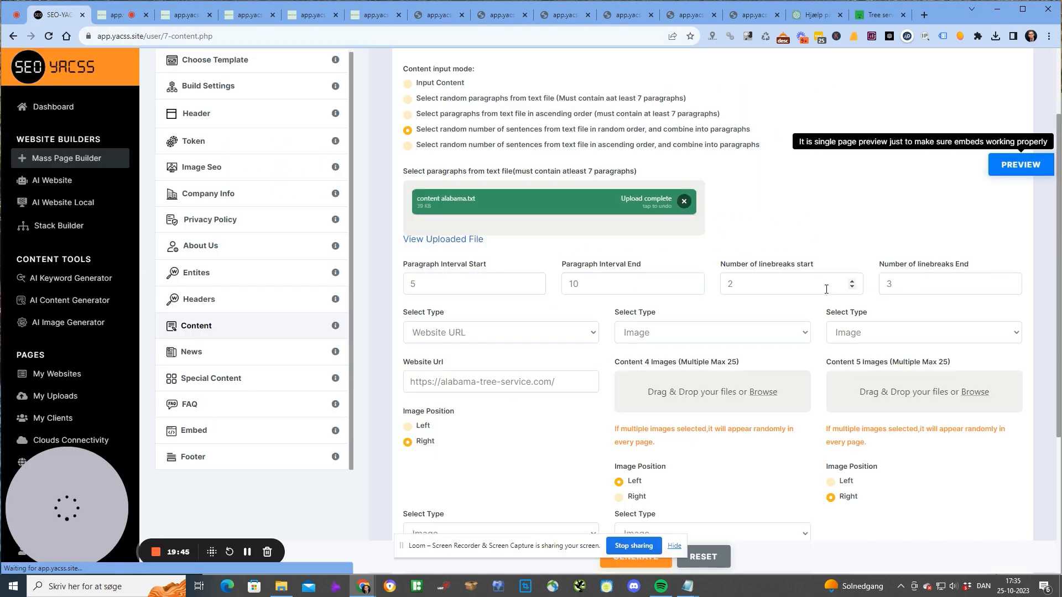
{"action": "left_click", "coordinate": [728, 331]}
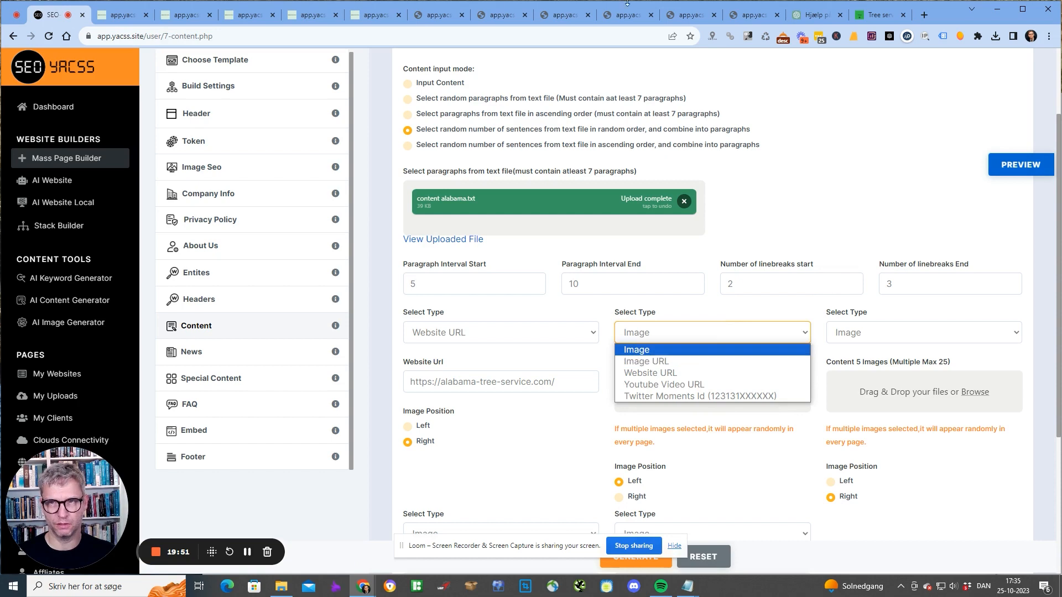
{"action": "left_click", "coordinate": [884, 18]}
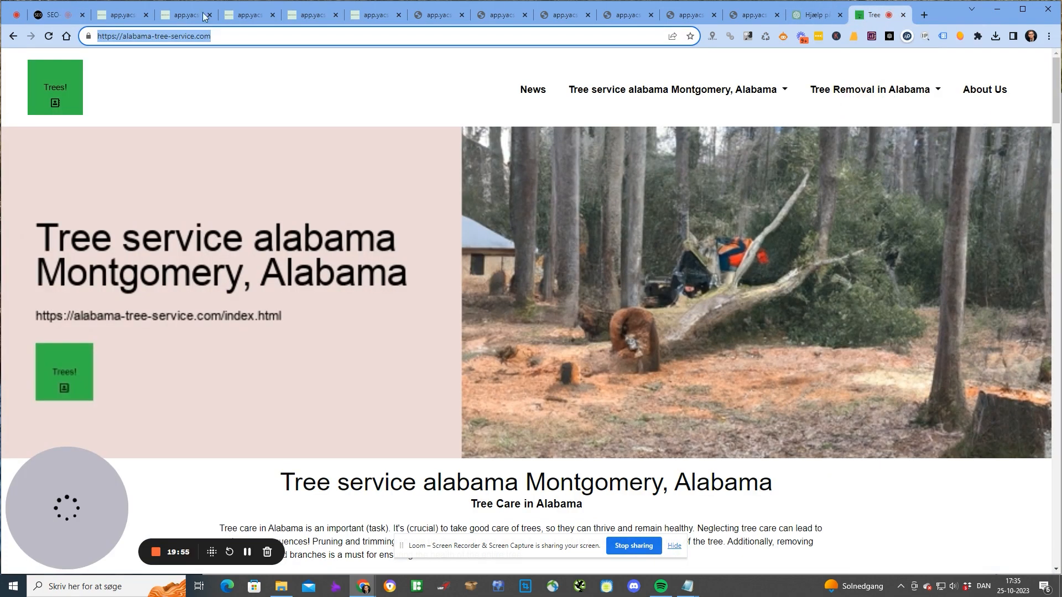
{"action": "left_click", "coordinate": [51, 15]}
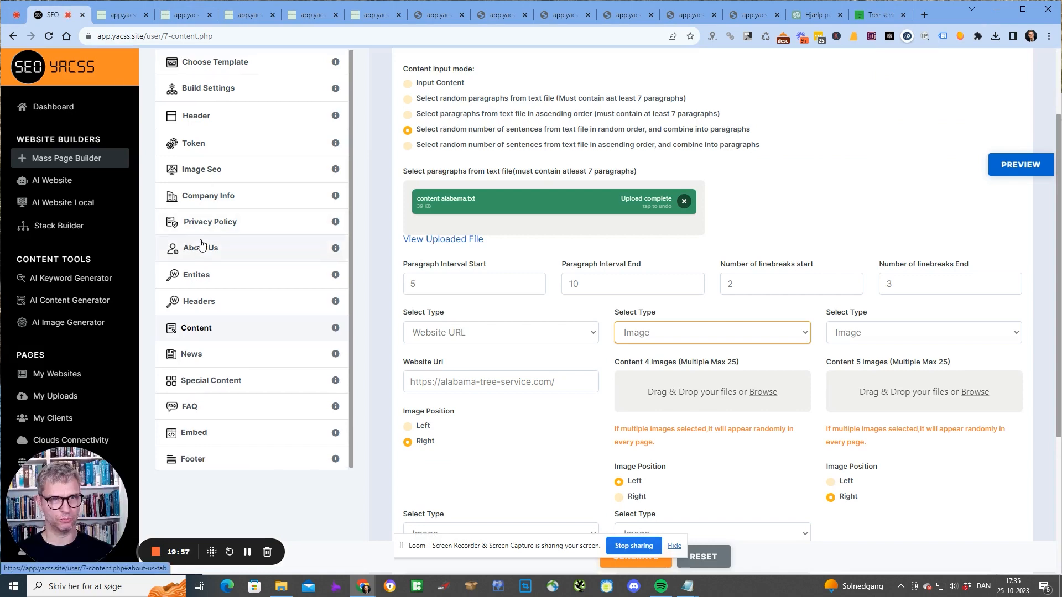
Return to the image settings and locate the uploaded top banner images.
{"action": "left_click", "coordinate": [237, 174]}
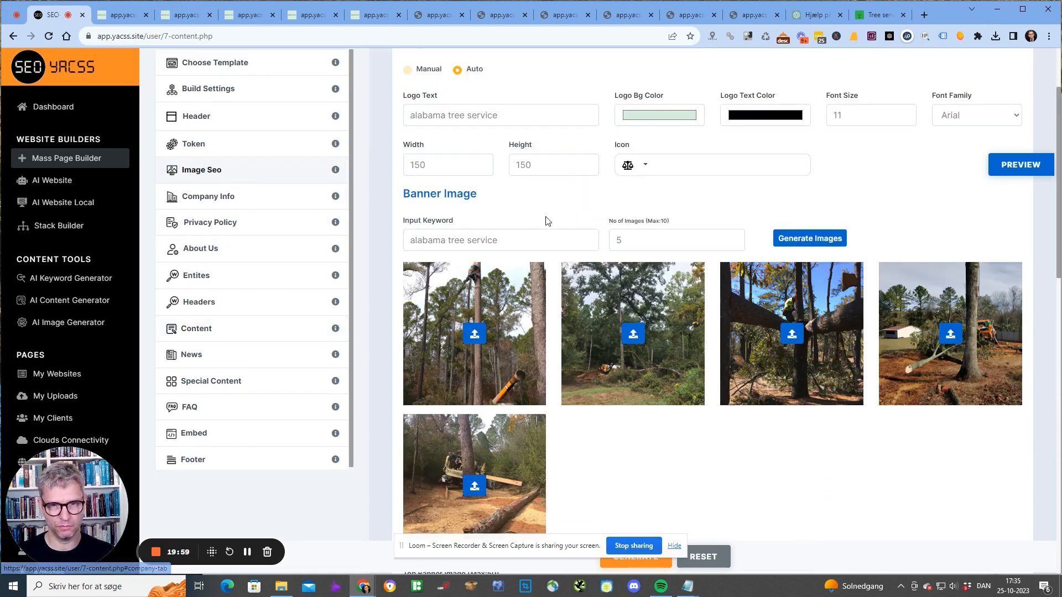
{"action": "scroll", "coordinate": [545, 217], "scroll_direction": "down", "scroll_amount": 8}
{"action": "scroll", "coordinate": [597, 245], "scroll_direction": "down", "scroll_amount": 8}
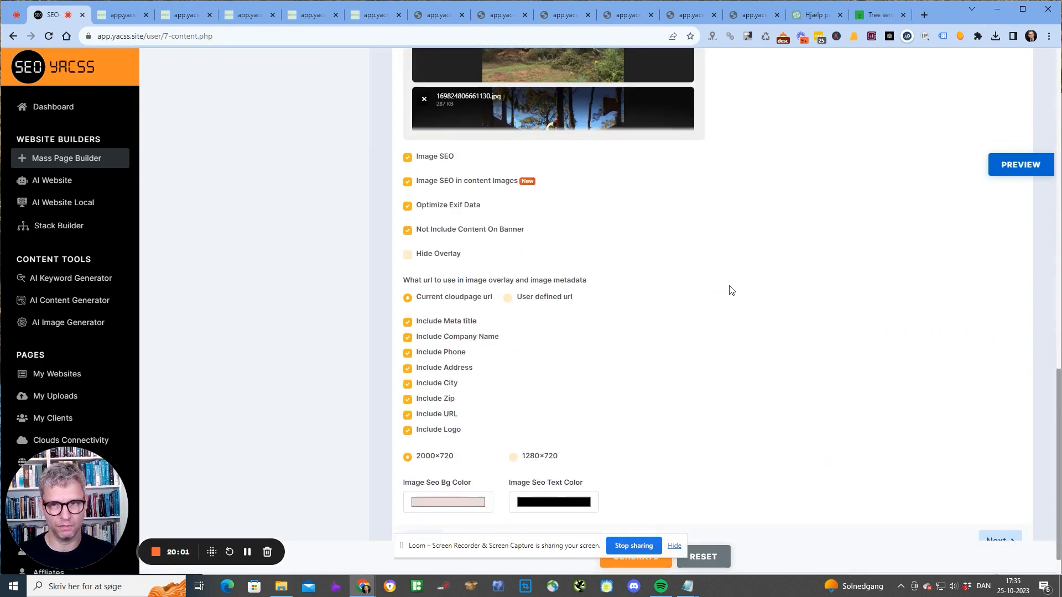
{"action": "scroll", "coordinate": [638, 269], "scroll_direction": "up", "scroll_amount": 6}
{"action": "scroll", "coordinate": [590, 256], "scroll_direction": "up", "scroll_amount": 1}
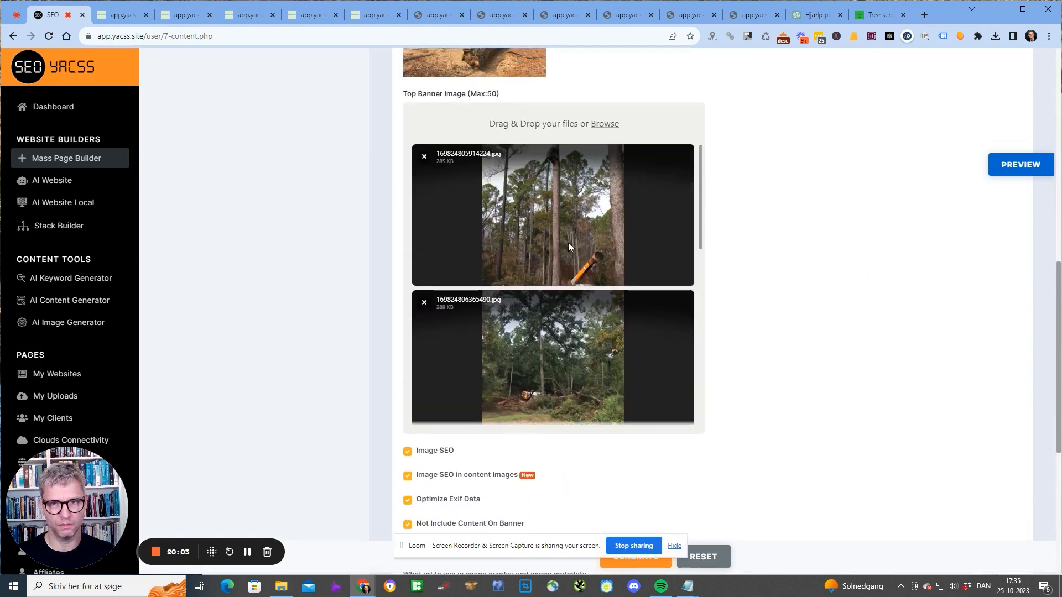
{"action": "right_click", "coordinate": [565, 222]}
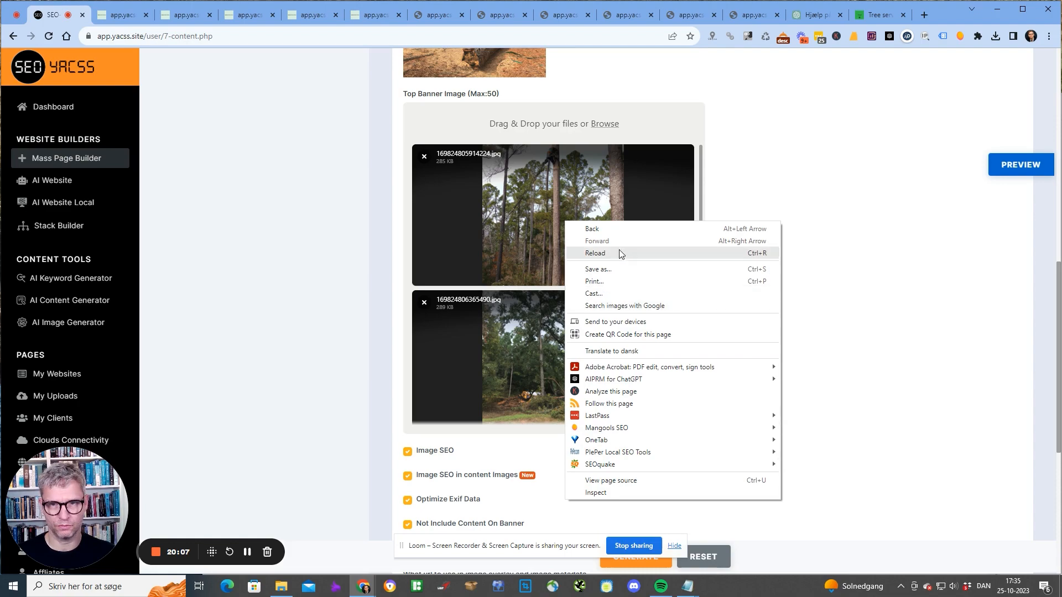
{"action": "left_click", "coordinate": [598, 269]}
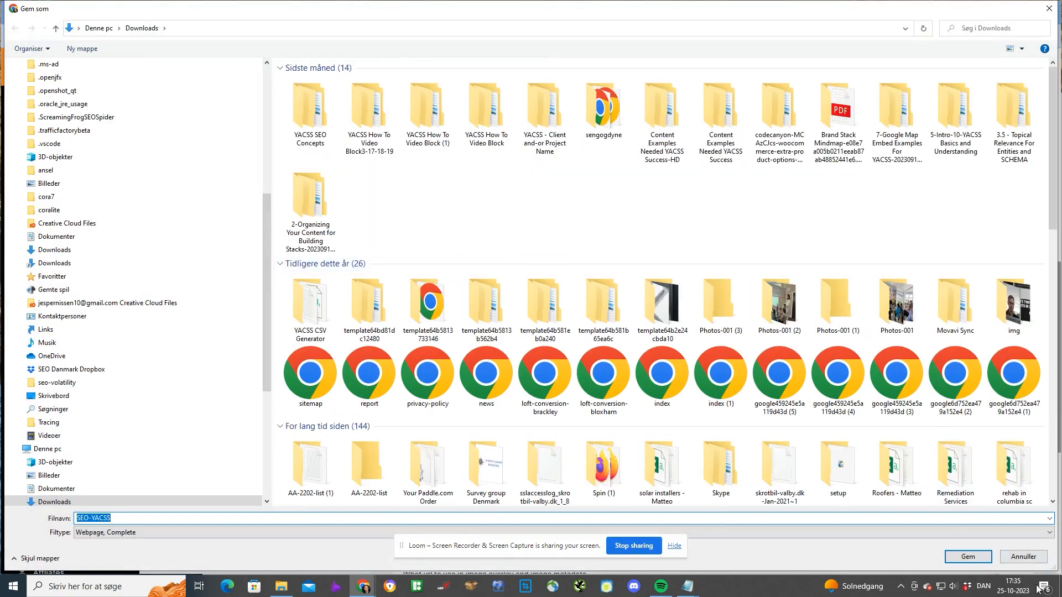
{"action": "left_click", "coordinate": [1024, 556]}
{"action": "right_click", "coordinate": [529, 205]}
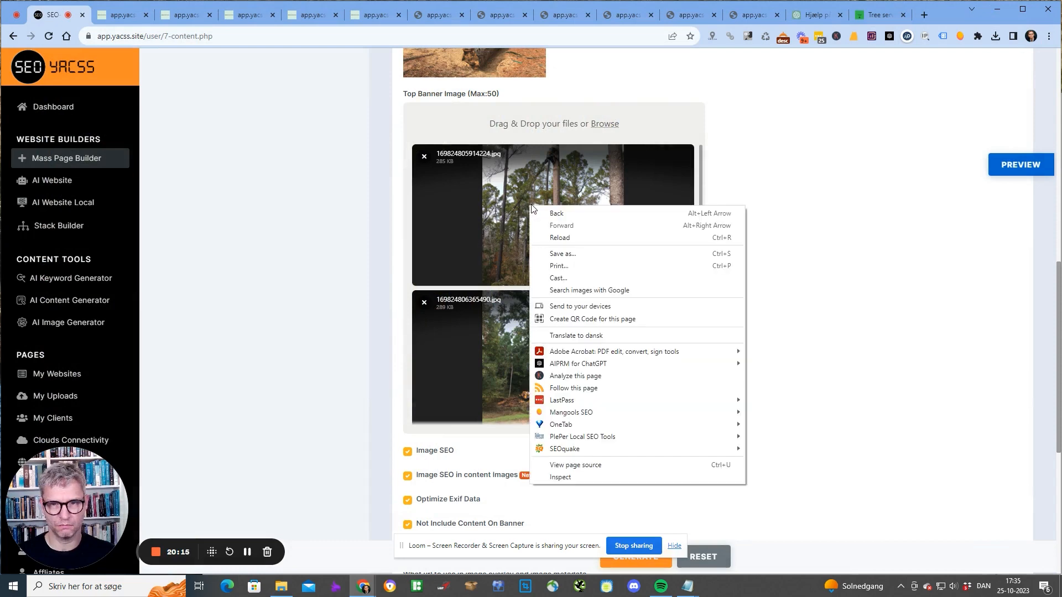
{"action": "left_click", "coordinate": [897, 247]}
{"action": "scroll", "coordinate": [669, 216], "scroll_direction": "down", "scroll_amount": 5}
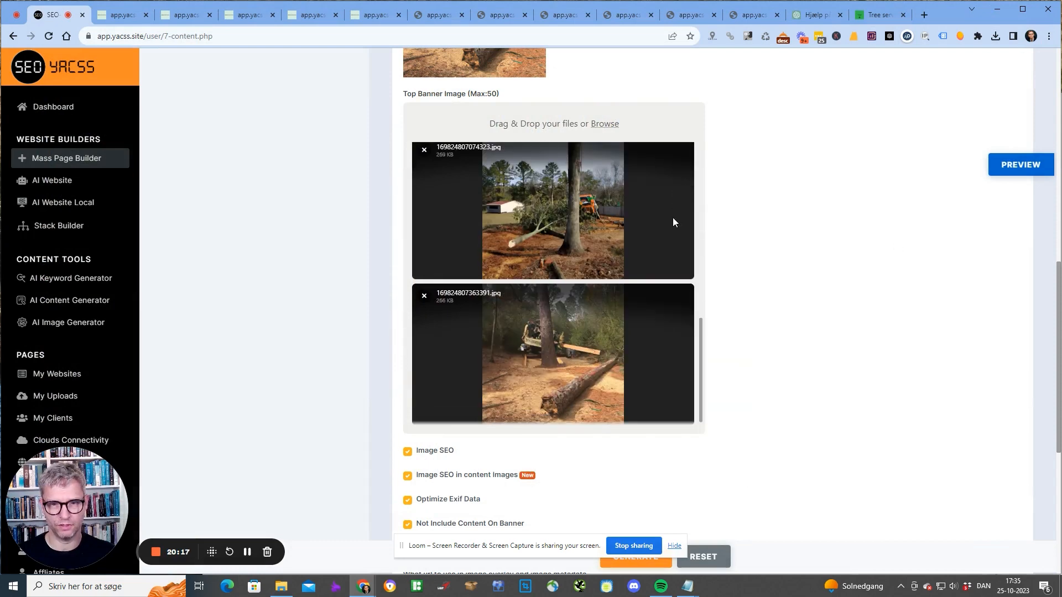
{"action": "scroll", "coordinate": [719, 241], "scroll_direction": "down", "scroll_amount": 6}
{"action": "scroll", "coordinate": [727, 247], "scroll_direction": "up", "scroll_amount": 10}
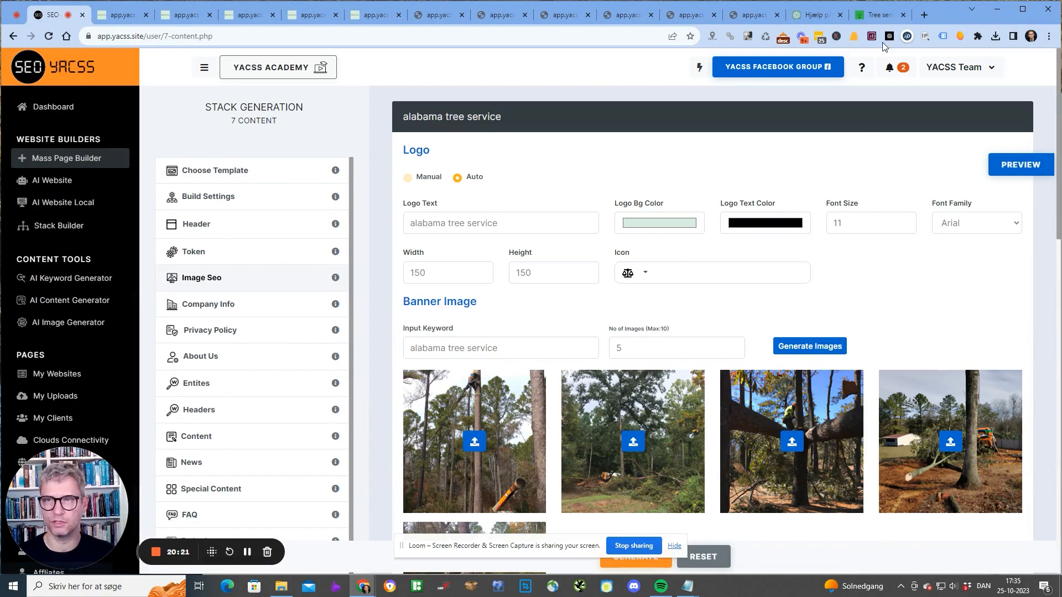
Open YouTube in a new browser tab and search for alabama tree service.
{"action": "left_click", "coordinate": [922, 25]}
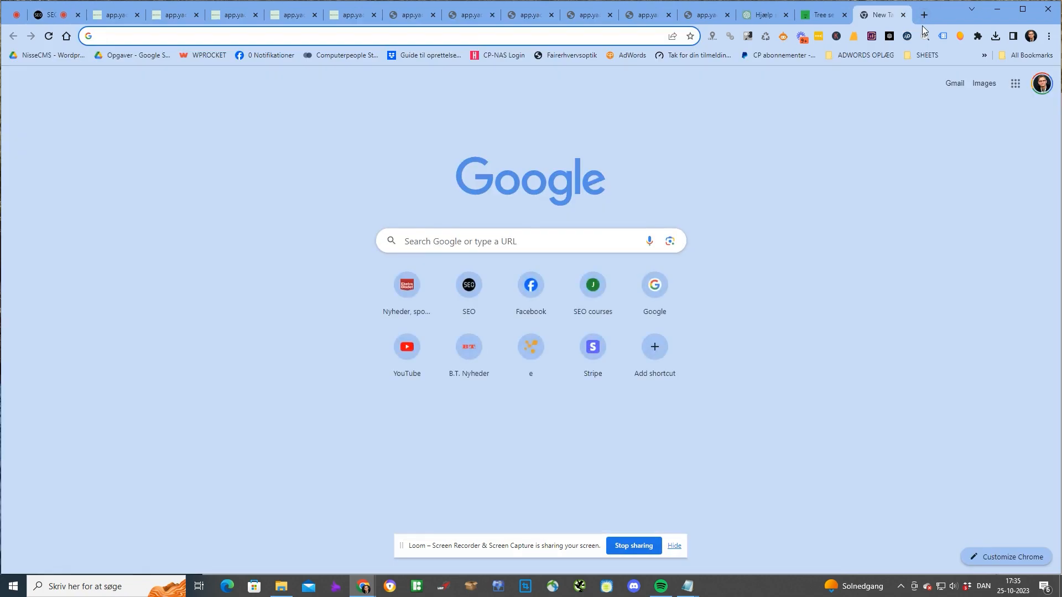
{"action": "type", "text": "youtube.com"}
{"action": "key", "text": "Return"}
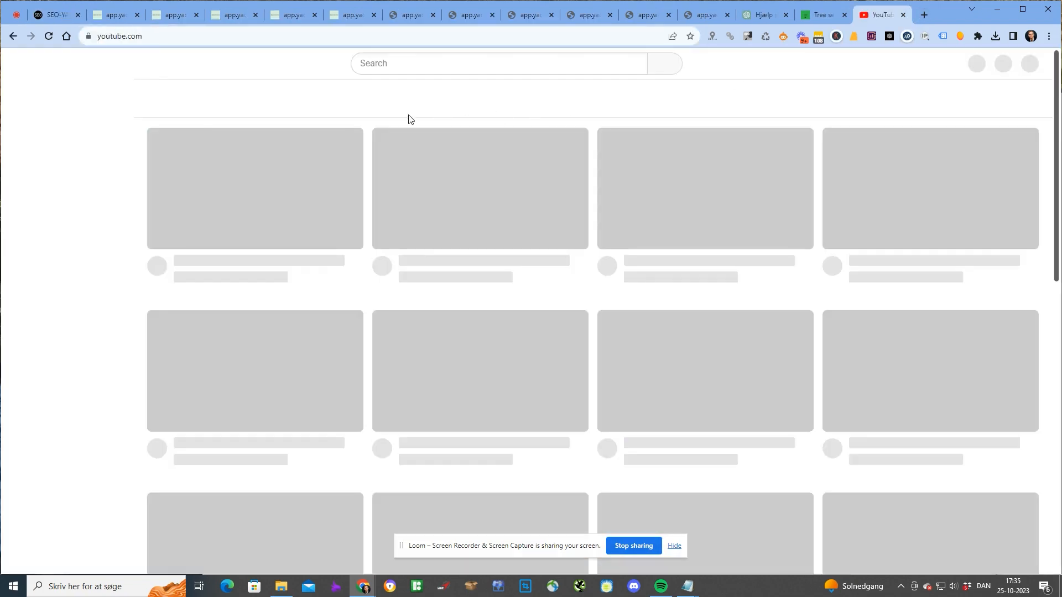
{"action": "left_click", "coordinate": [416, 64]}
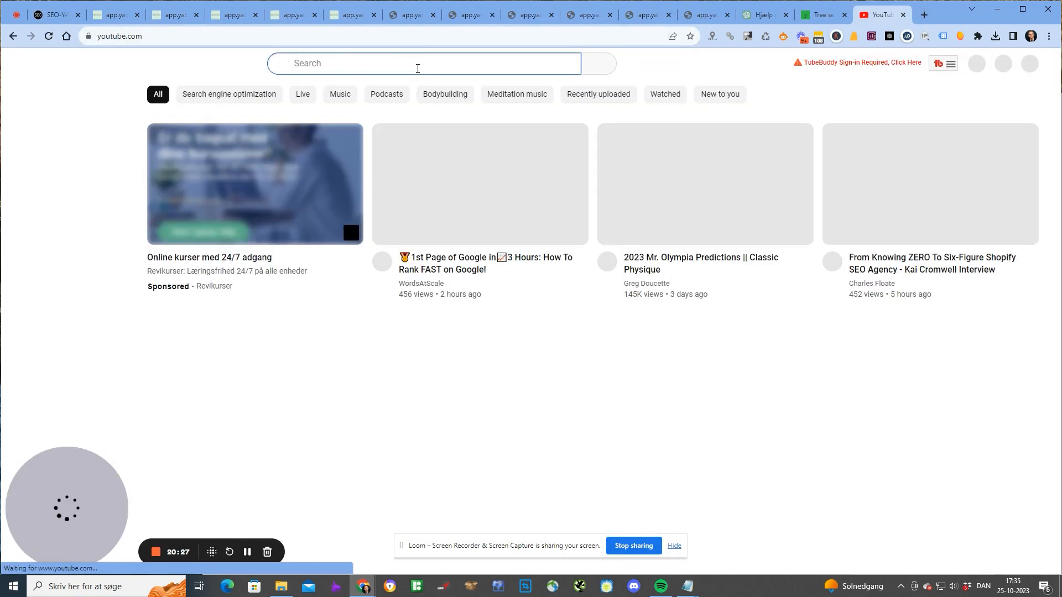
{"action": "type", "text": "alabama tree serviuce"}
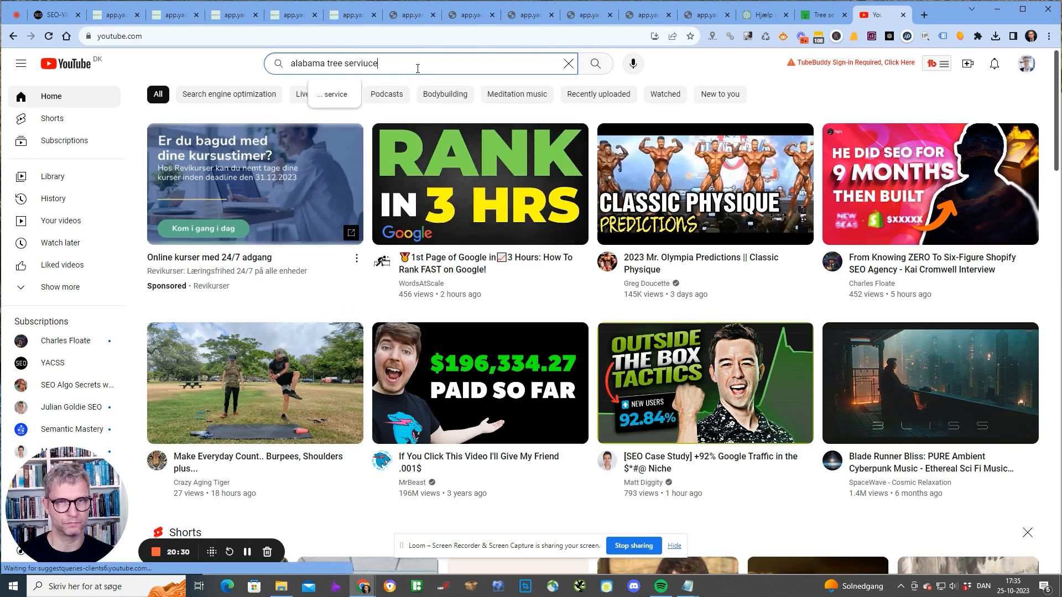
{"action": "key", "text": "BackSpace"}
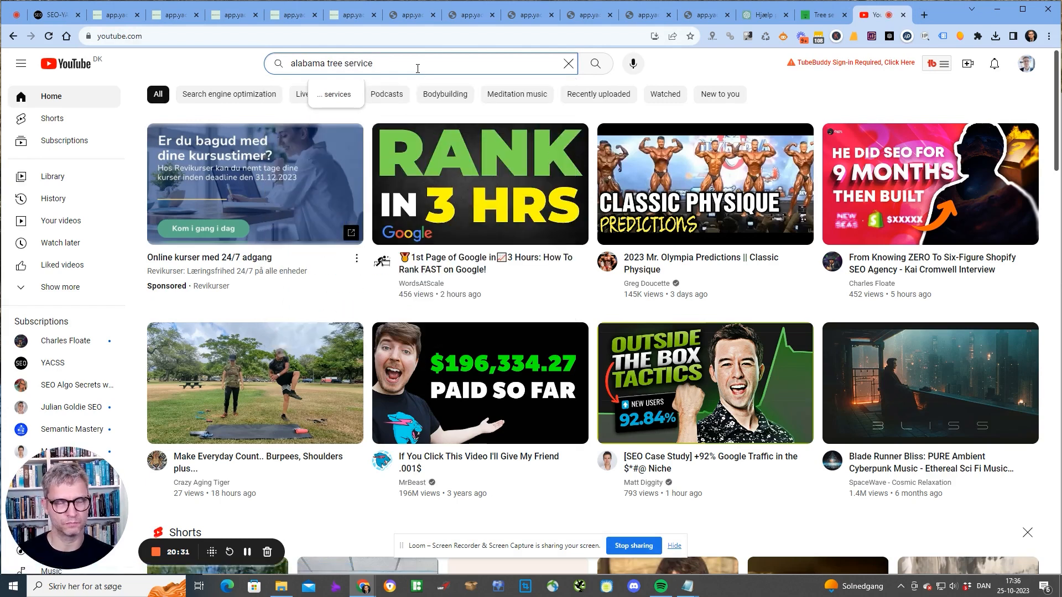
{"action": "key", "text": "Return"}
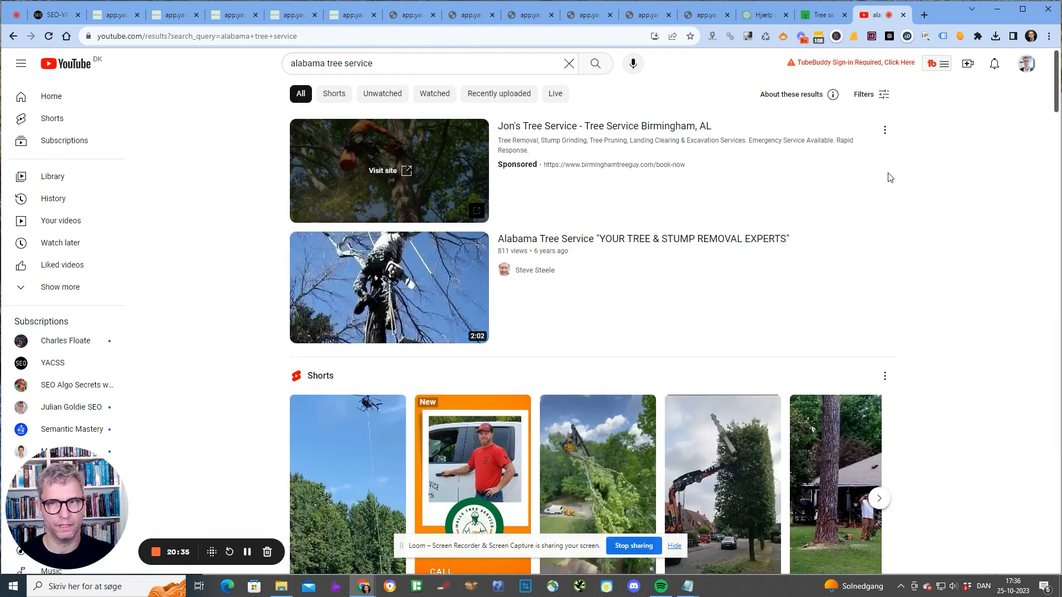
Find the 11:31 video titled "alabama tree service" in the search results, open it and pause playback.
{"action": "scroll", "coordinate": [889, 177], "scroll_direction": "down", "scroll_amount": 9}
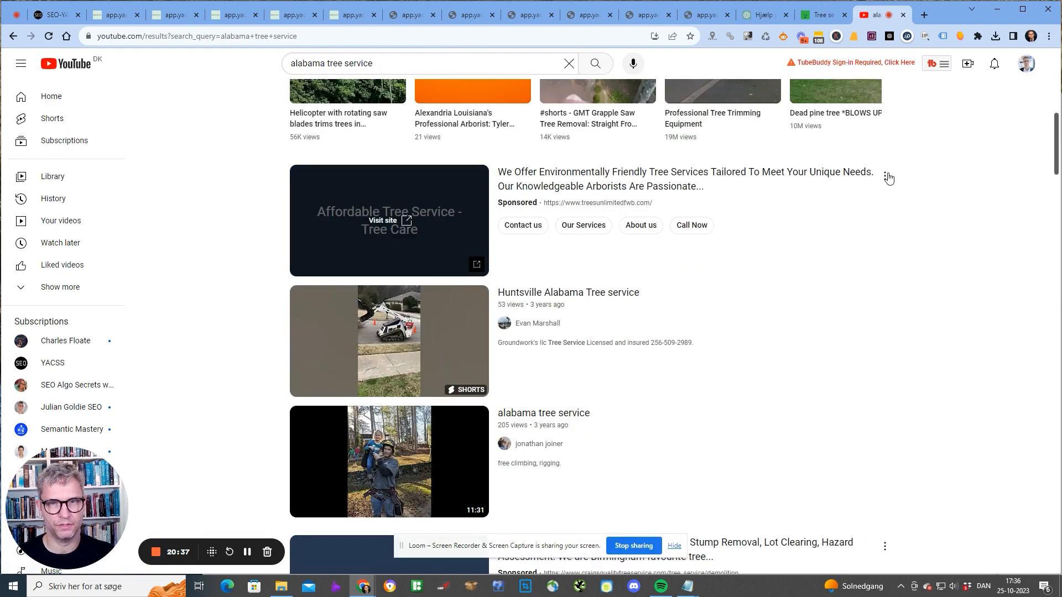
{"action": "scroll", "coordinate": [888, 177], "scroll_direction": "down", "scroll_amount": 2}
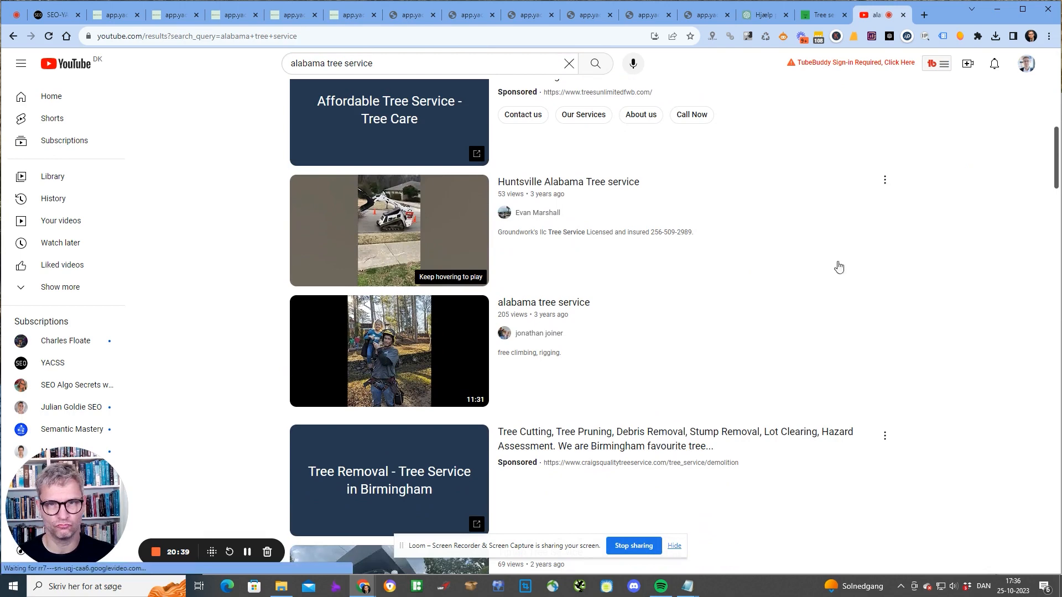
{"action": "left_click", "coordinate": [394, 327]}
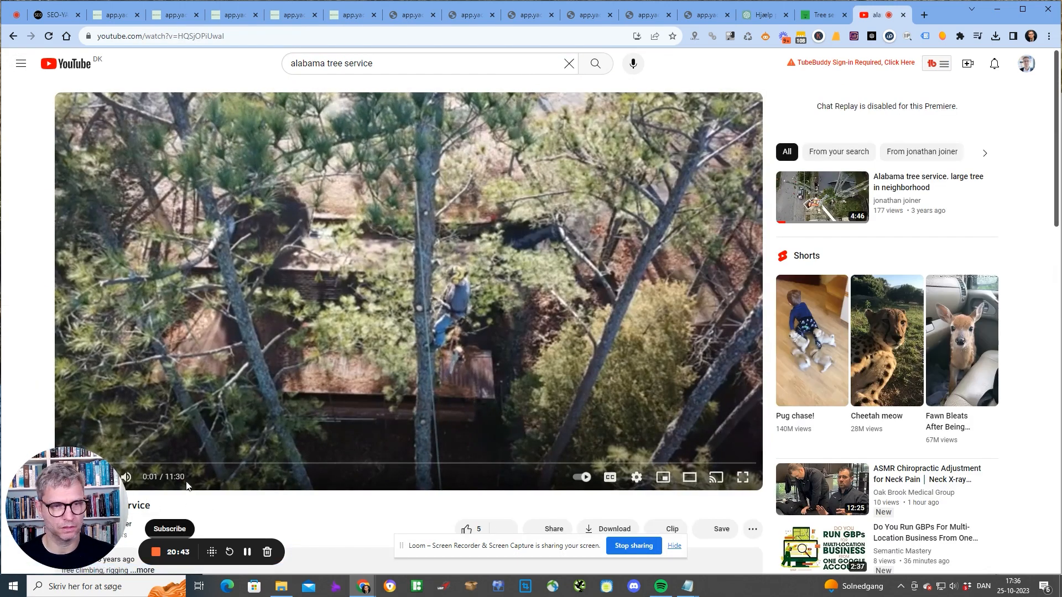
{"action": "left_click", "coordinate": [74, 477]}
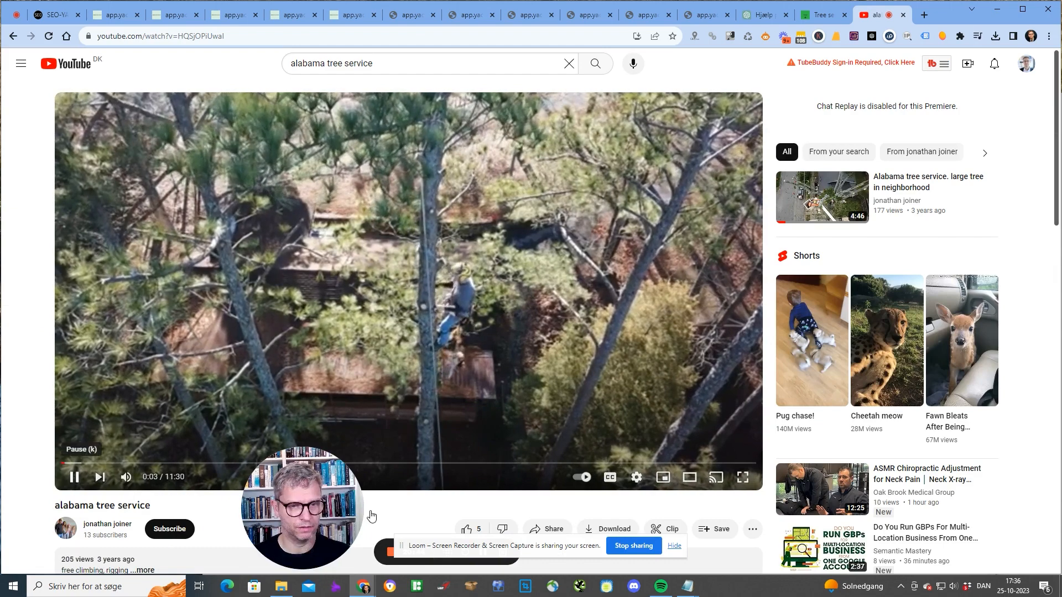
Copy the share link of the alabama tree service video.
{"action": "scroll", "coordinate": [736, 518], "scroll_direction": "down", "scroll_amount": 4}
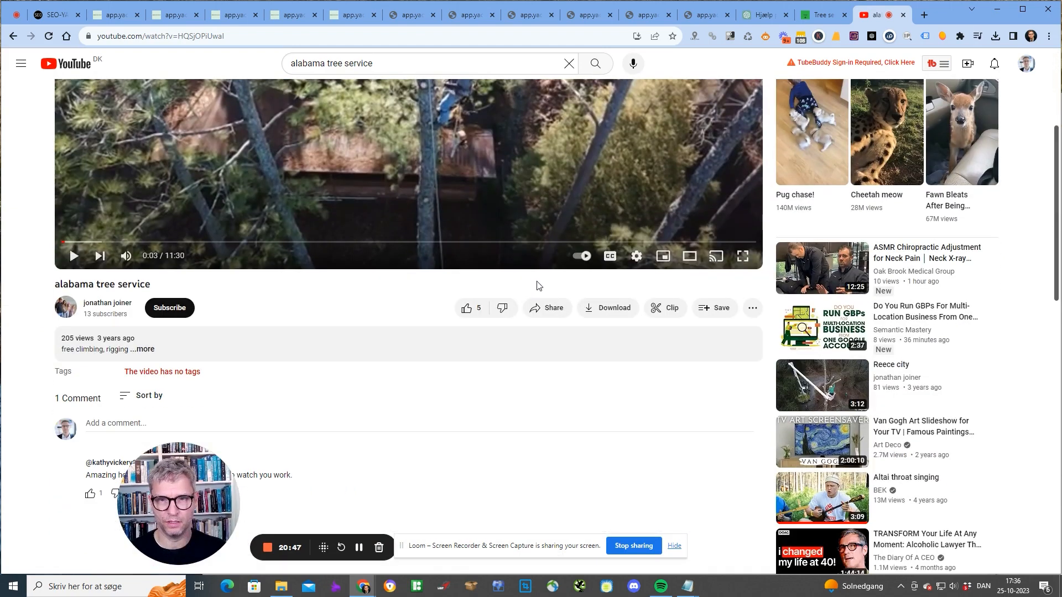
{"action": "left_click", "coordinate": [551, 308]}
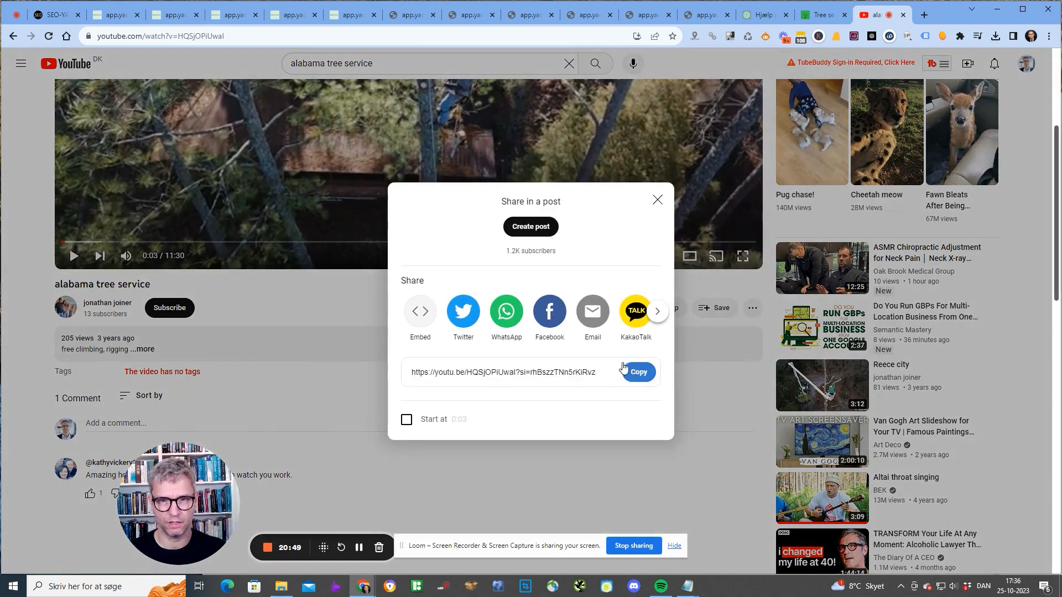
{"action": "left_click", "coordinate": [637, 372]}
Return to the page builder's content settings, set the Content 4 media type to Youtube Video URL and enter the copied share link.
{"action": "left_click", "coordinate": [63, 17]}
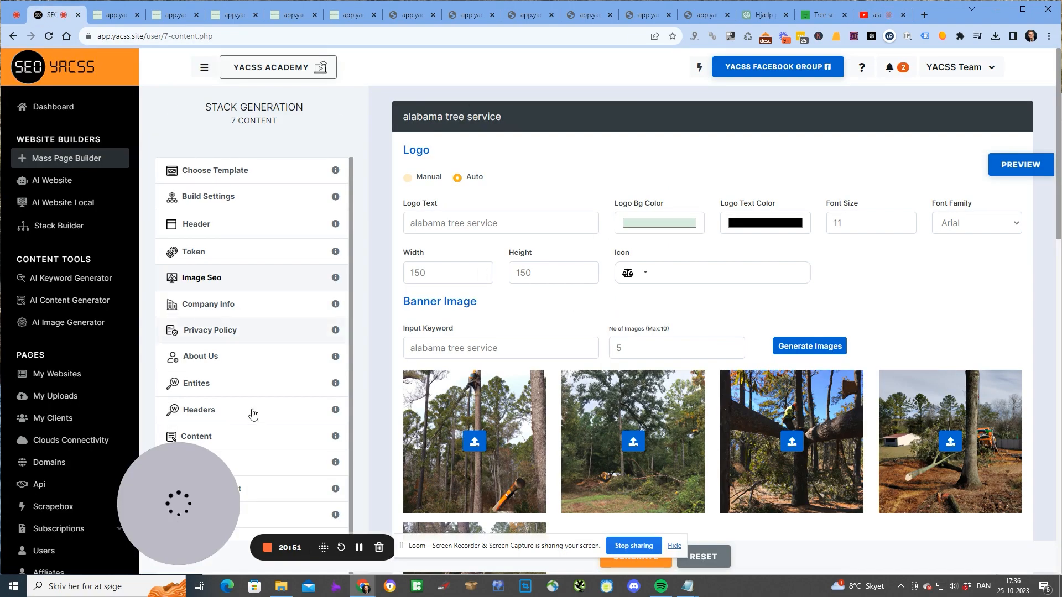
{"action": "left_click", "coordinate": [238, 435]}
{"action": "scroll", "coordinate": [830, 368], "scroll_direction": "down", "scroll_amount": 5}
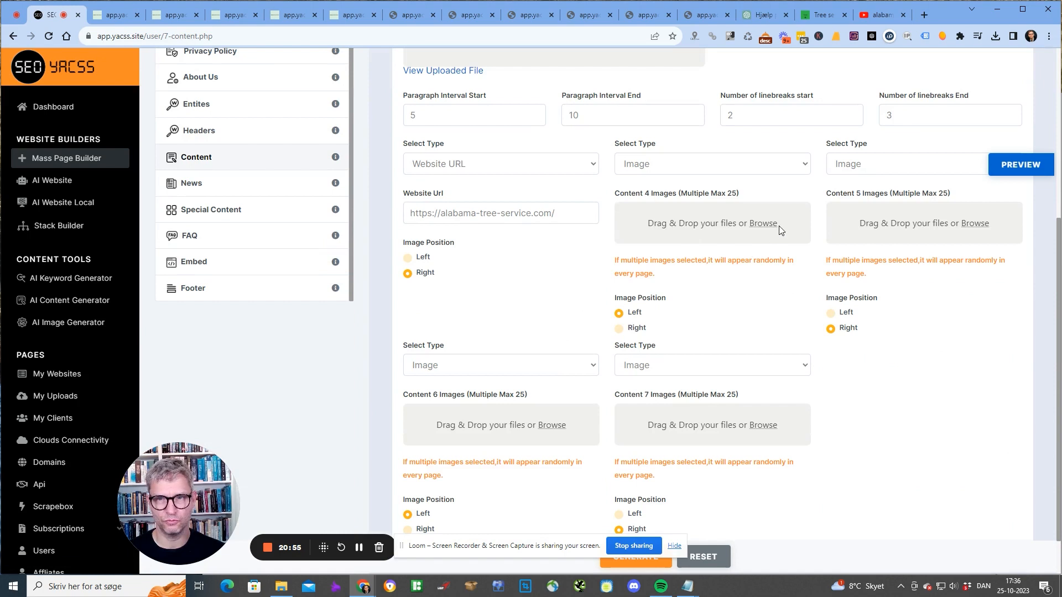
{"action": "left_click", "coordinate": [722, 164]}
{"action": "left_click", "coordinate": [701, 213]}
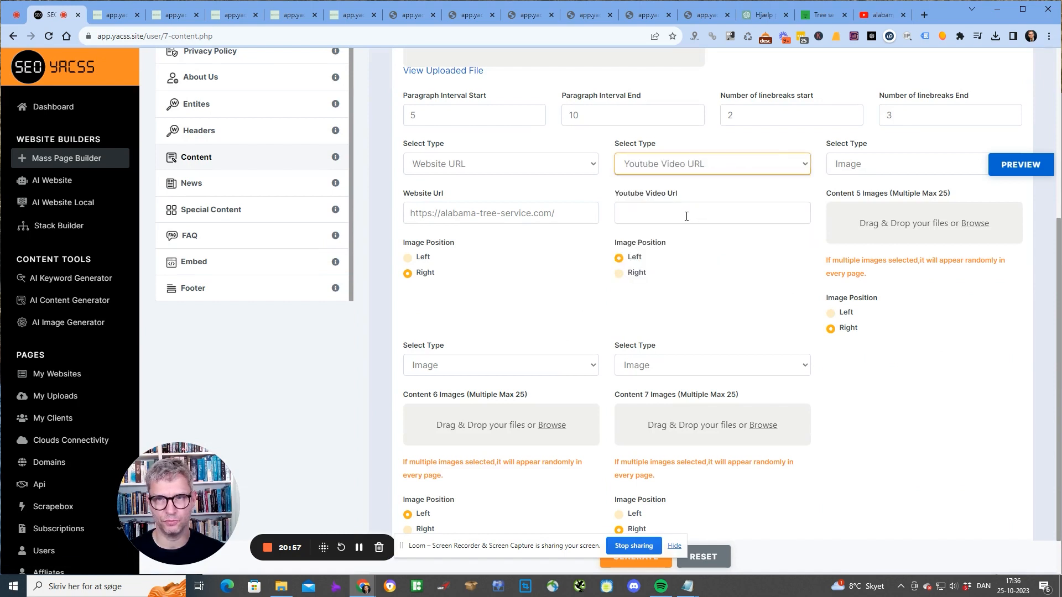
{"action": "left_click", "coordinate": [686, 216]}
{"action": "key", "text": "ctrl+v"}
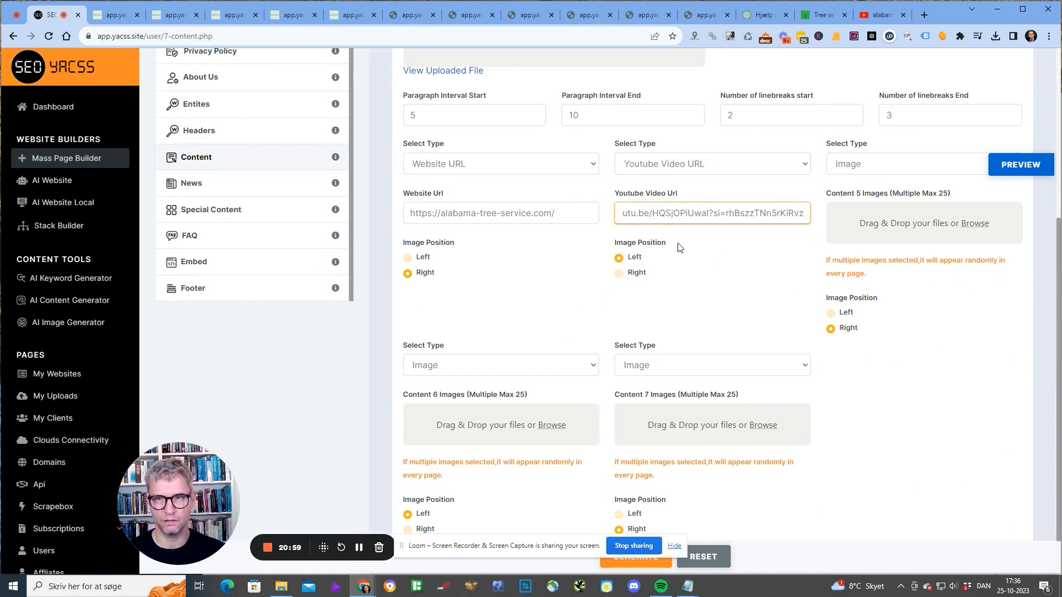
Preview the page, inspect the video embedded beside the content section, and return to the content settings.
{"action": "left_click", "coordinate": [1024, 166]}
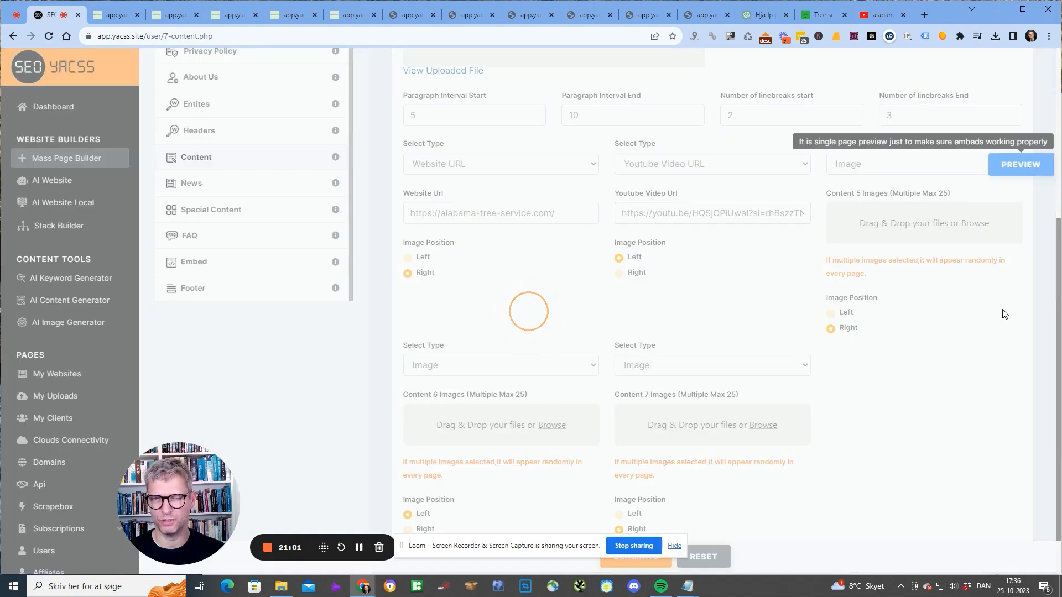
{"action": "scroll", "coordinate": [1004, 307], "scroll_direction": "down", "scroll_amount": 10}
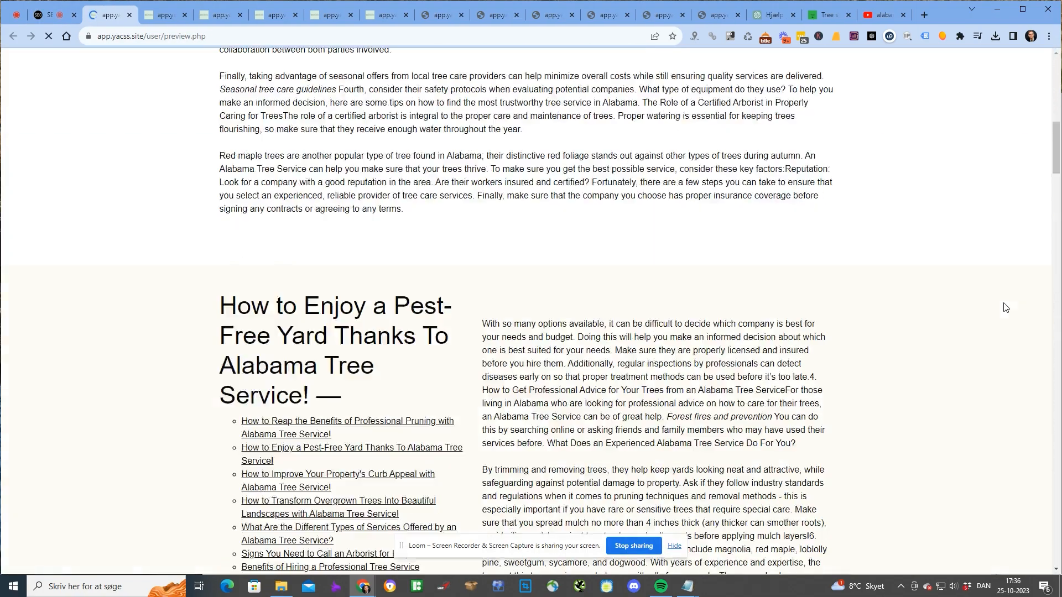
{"action": "scroll", "coordinate": [1005, 308], "scroll_direction": "down", "scroll_amount": 15}
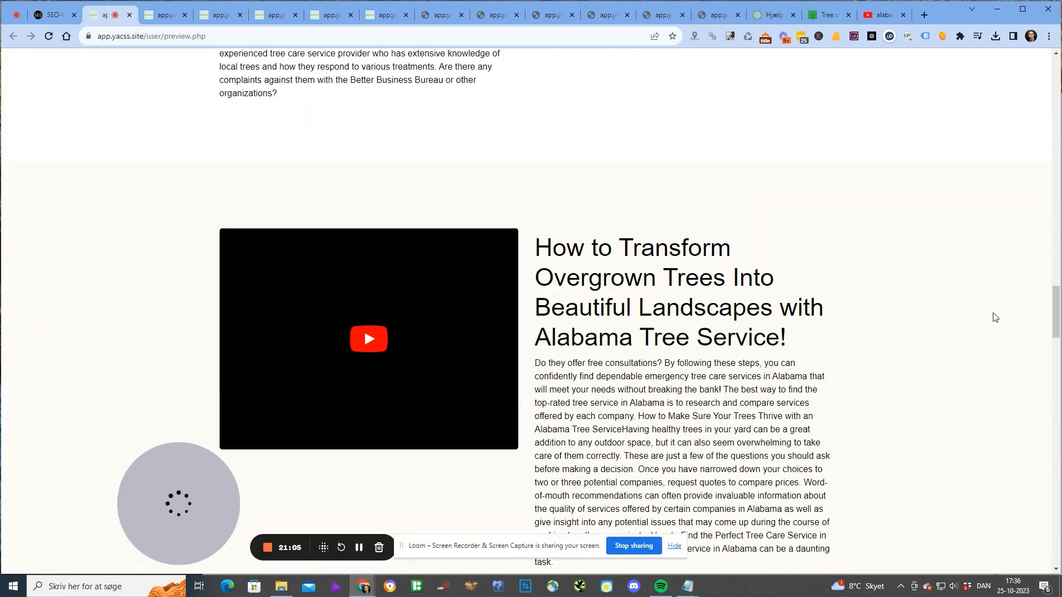
{"action": "left_click", "coordinate": [54, 14]}
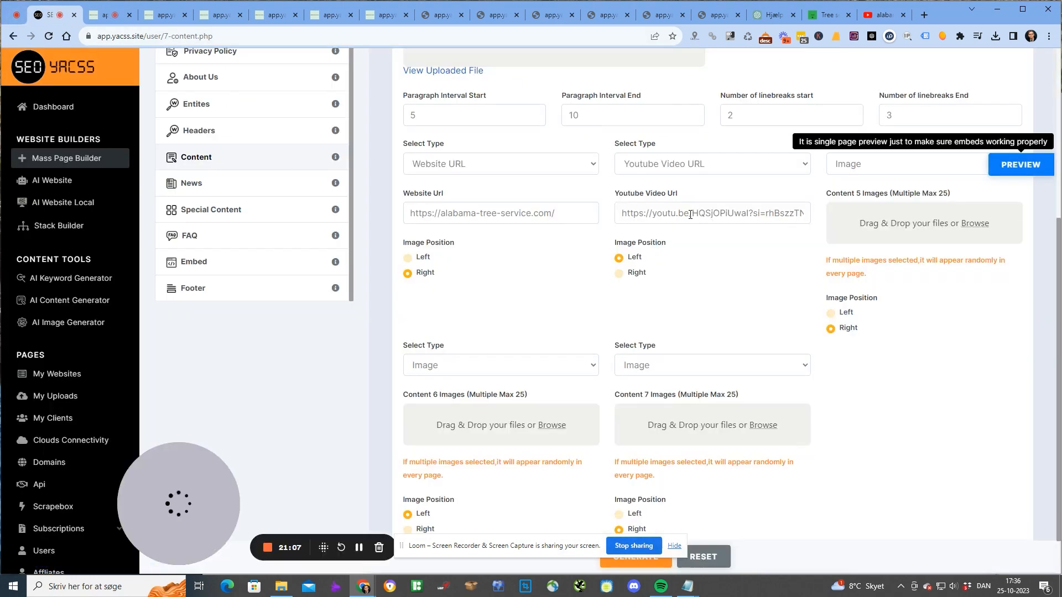
Try shortening the Content 4 YouTube address to only rhBszzTNn5rKiRvz.
{"action": "left_click_drag", "start_coordinate": [690, 214], "coordinate": [419, 190]}
{"action": "key", "text": "BackSpace"}
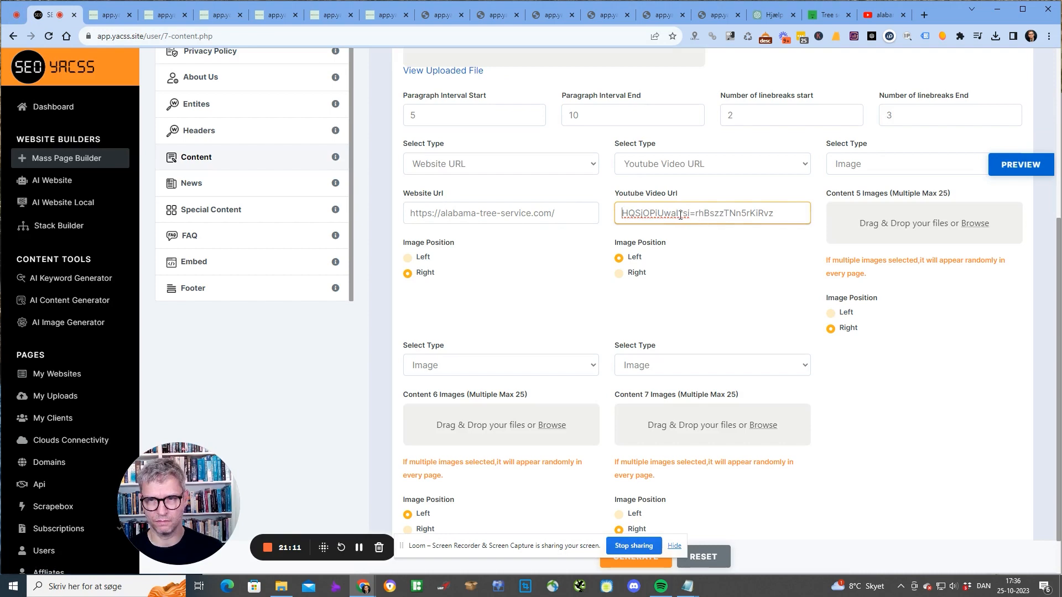
{"action": "left_click_drag", "start_coordinate": [695, 214], "coordinate": [384, 180]}
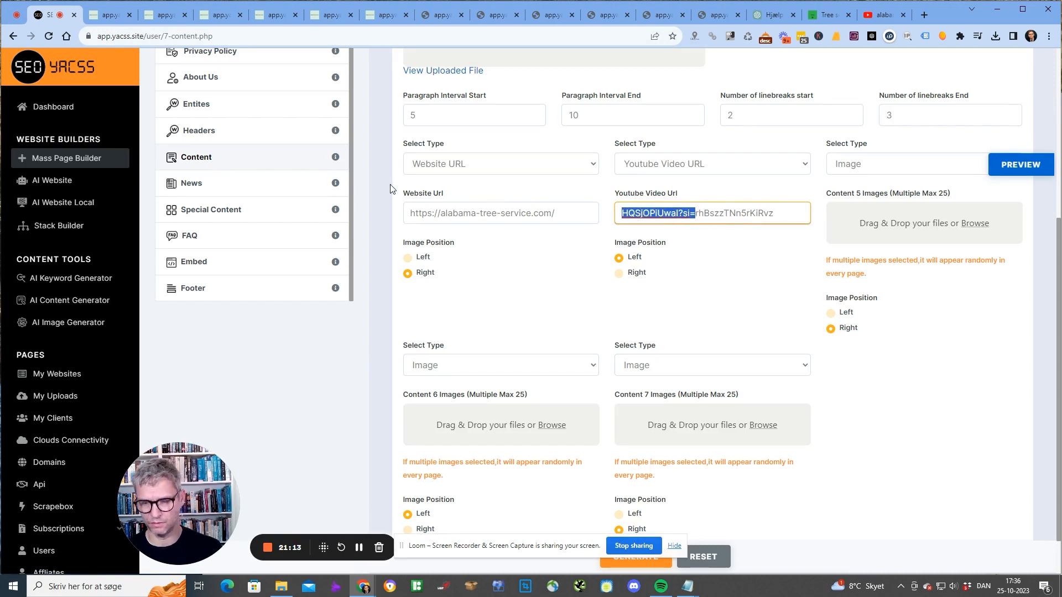
{"action": "key", "text": "BackSpace"}
Preview the page with the shortened video address, check the video embed, and go back to the content settings.
{"action": "left_click", "coordinate": [994, 170]}
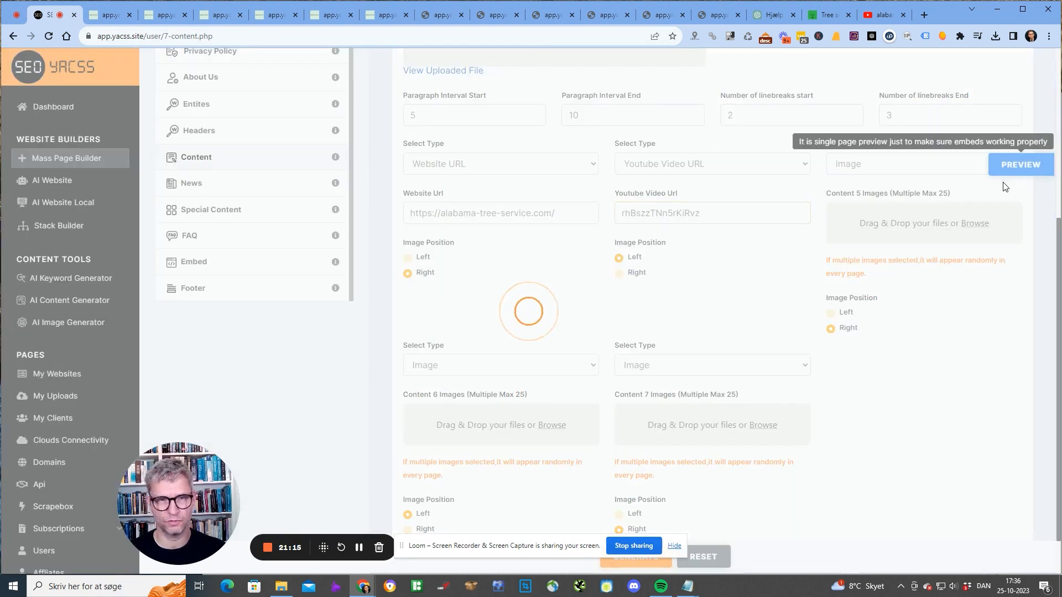
{"action": "scroll", "coordinate": [341, 178], "scroll_direction": "down", "scroll_amount": 15}
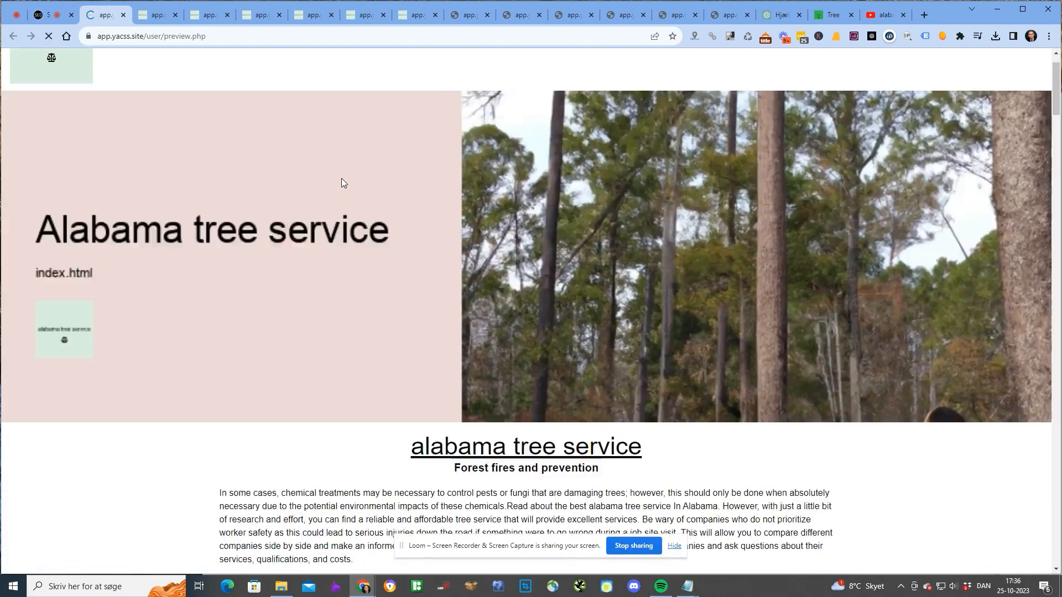
{"action": "scroll", "coordinate": [353, 199], "scroll_direction": "down", "scroll_amount": 20}
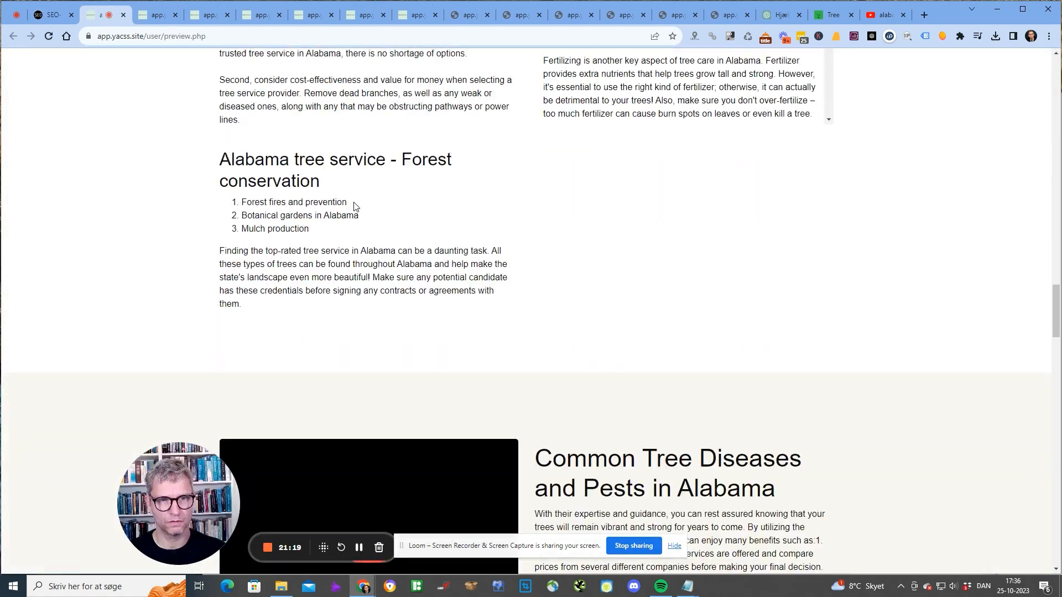
{"action": "left_click", "coordinate": [38, 16]}
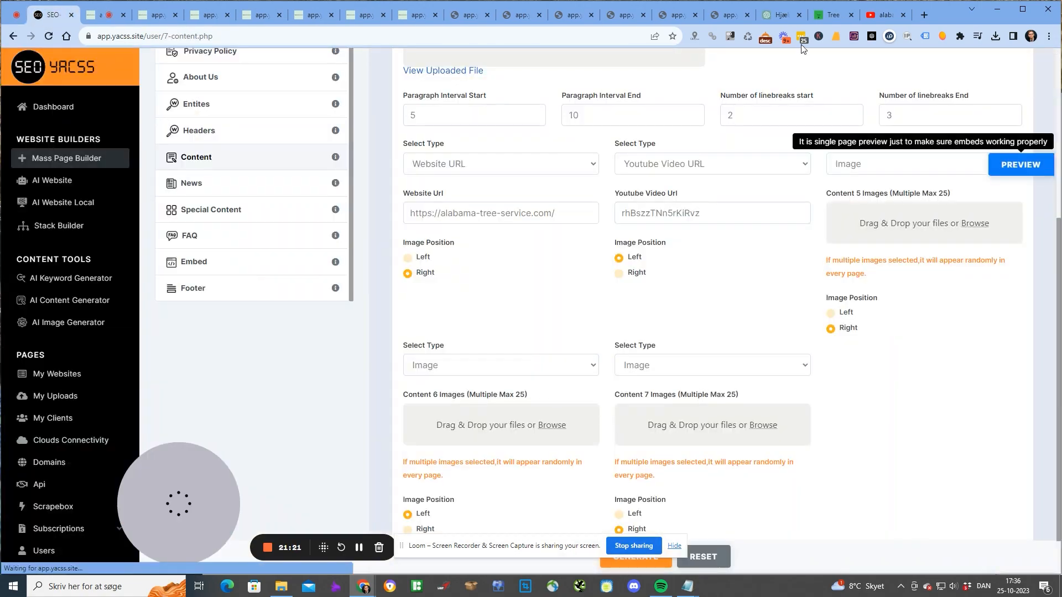
Switch back to the YouTube video, close its share dialog and copy the full page address of the video.
{"action": "left_click", "coordinate": [885, 15]}
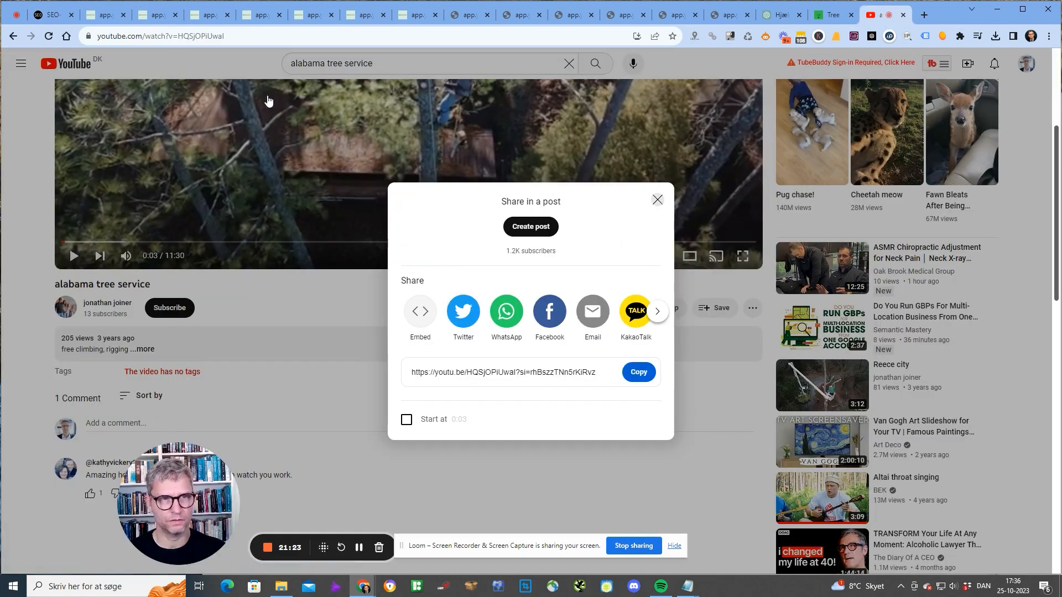
{"action": "left_click", "coordinate": [658, 199]}
{"action": "left_click", "coordinate": [234, 37]}
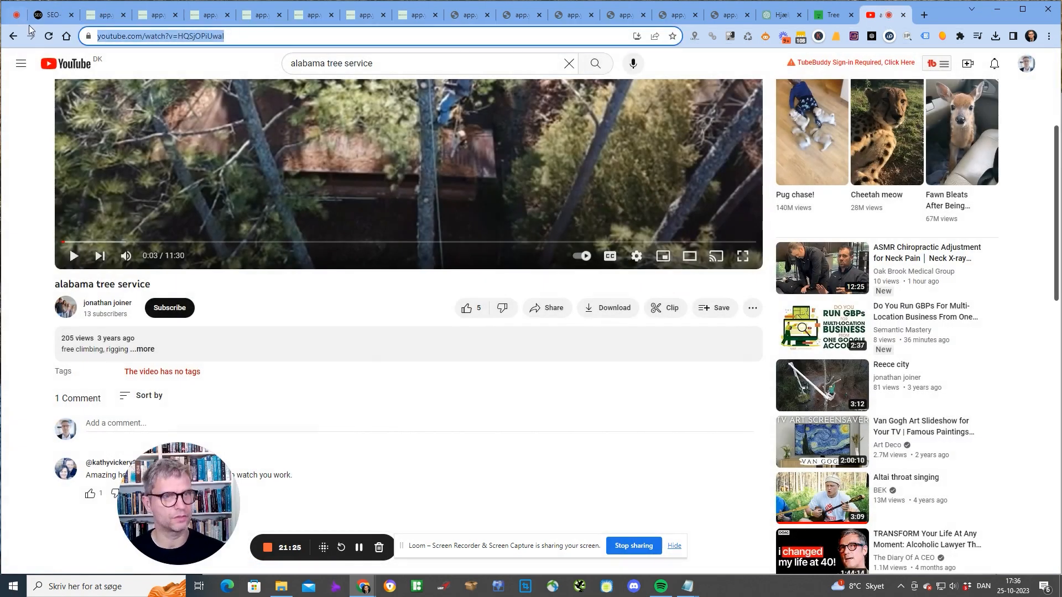
Replace the Content 4 YouTube address with the copied youtube.com/watch address and start a page preview.
{"action": "left_click", "coordinate": [51, 15]}
{"action": "left_click_drag", "start_coordinate": [717, 222], "coordinate": [574, 206]}
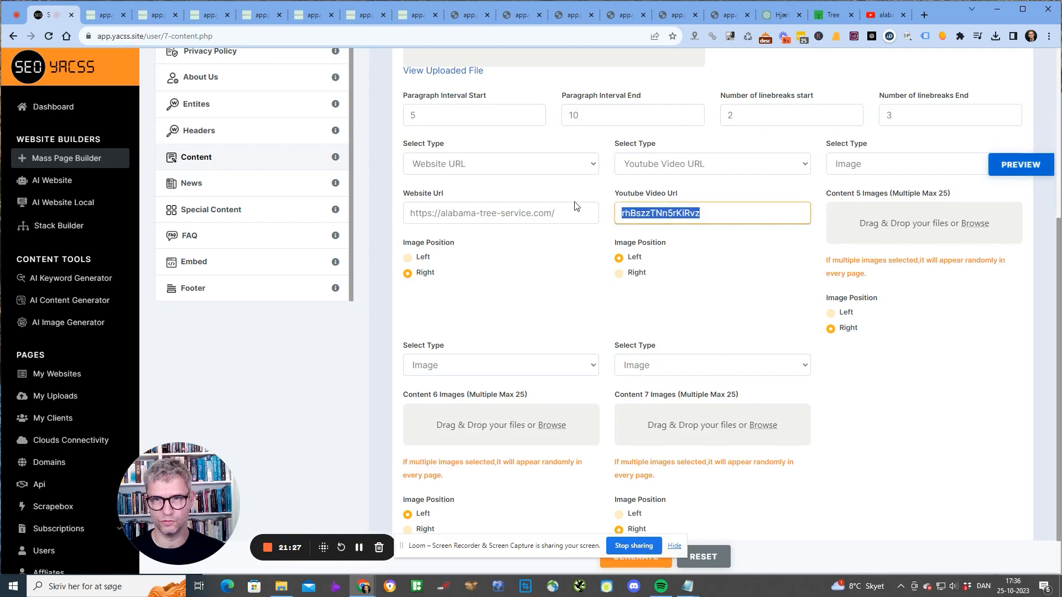
{"action": "key", "text": "ctrl+v"}
{"action": "left_click", "coordinate": [1012, 164]}
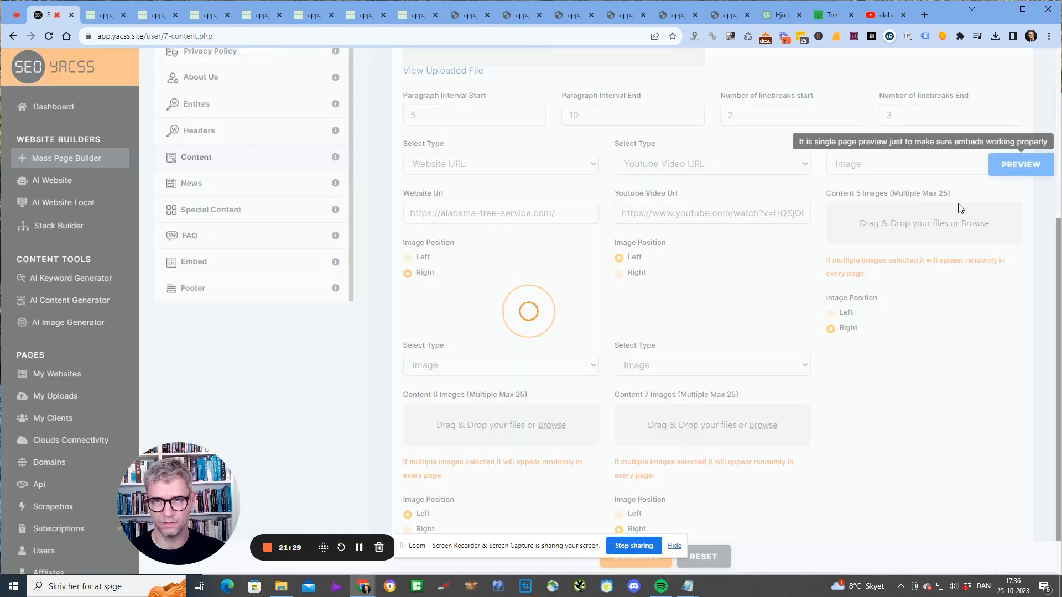
Check the YouTube video embed in the page preview and return to the content settings.
{"action": "scroll", "coordinate": [543, 318], "scroll_direction": "down", "scroll_amount": 15}
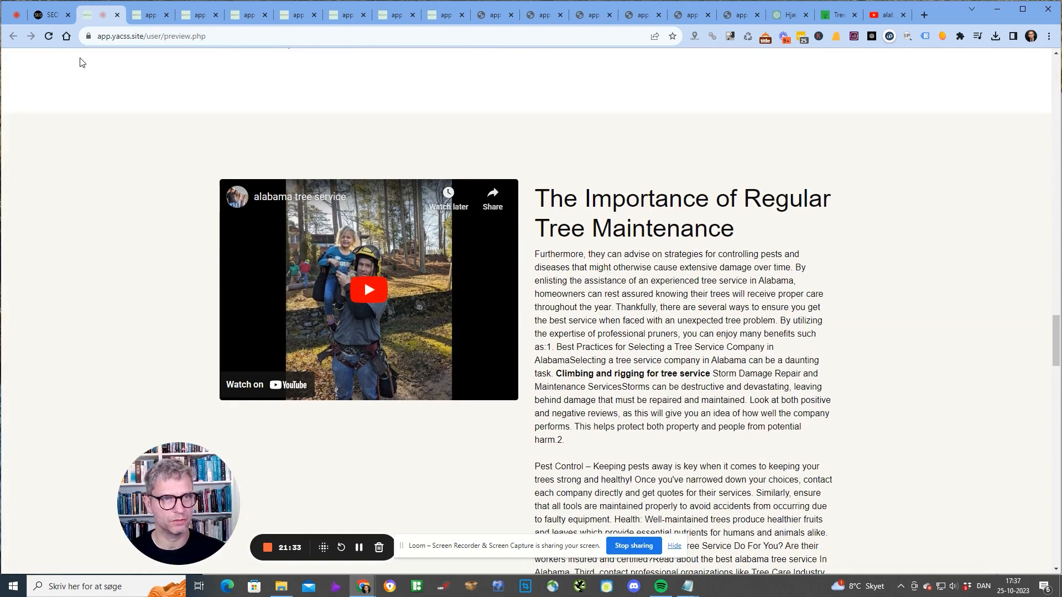
{"action": "left_click", "coordinate": [49, 15]}
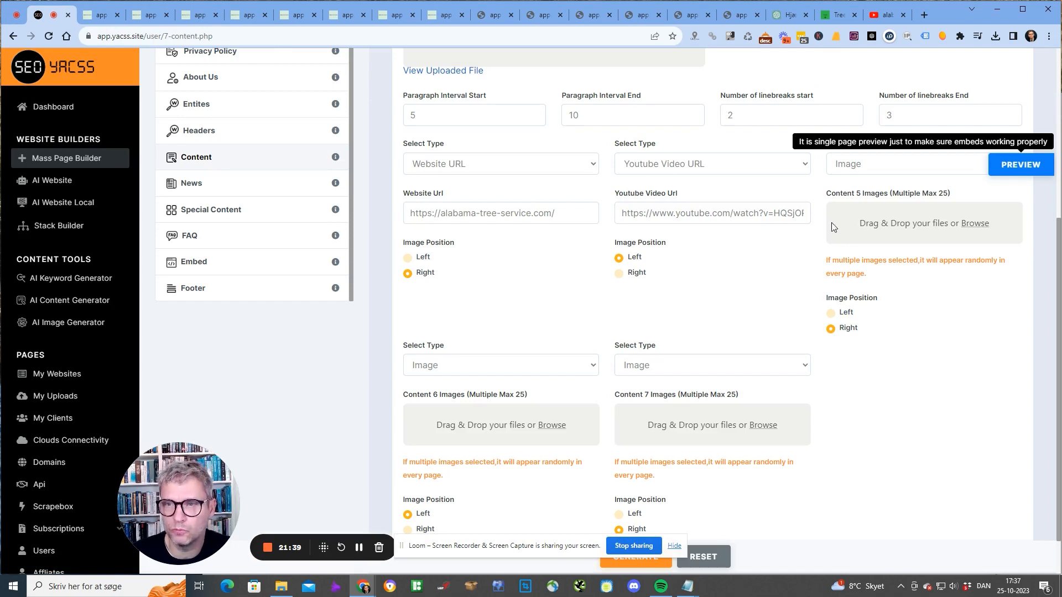
Open the Special Content settings and set the number of columns to 1.
{"action": "scroll", "coordinate": [271, 210], "scroll_direction": "up", "scroll_amount": 5}
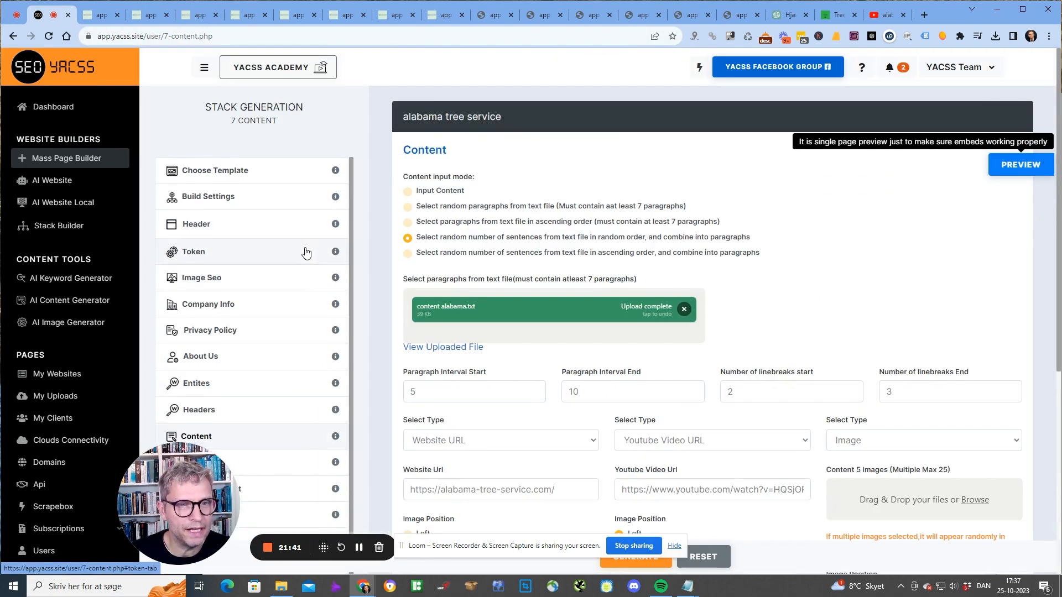
{"action": "scroll", "coordinate": [177, 271], "scroll_direction": "down", "scroll_amount": 5}
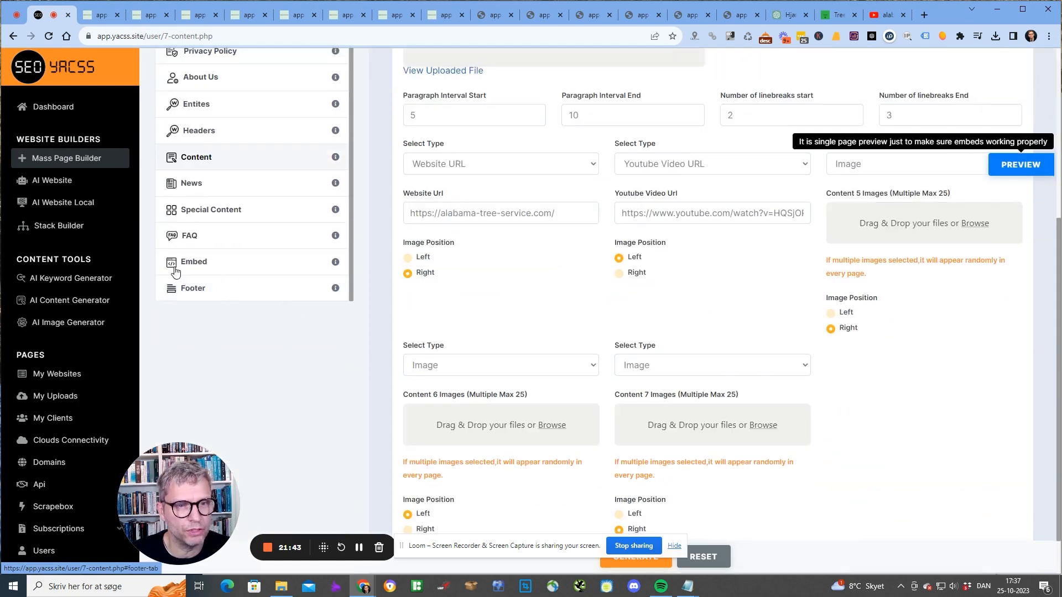
{"action": "left_click", "coordinate": [221, 209]}
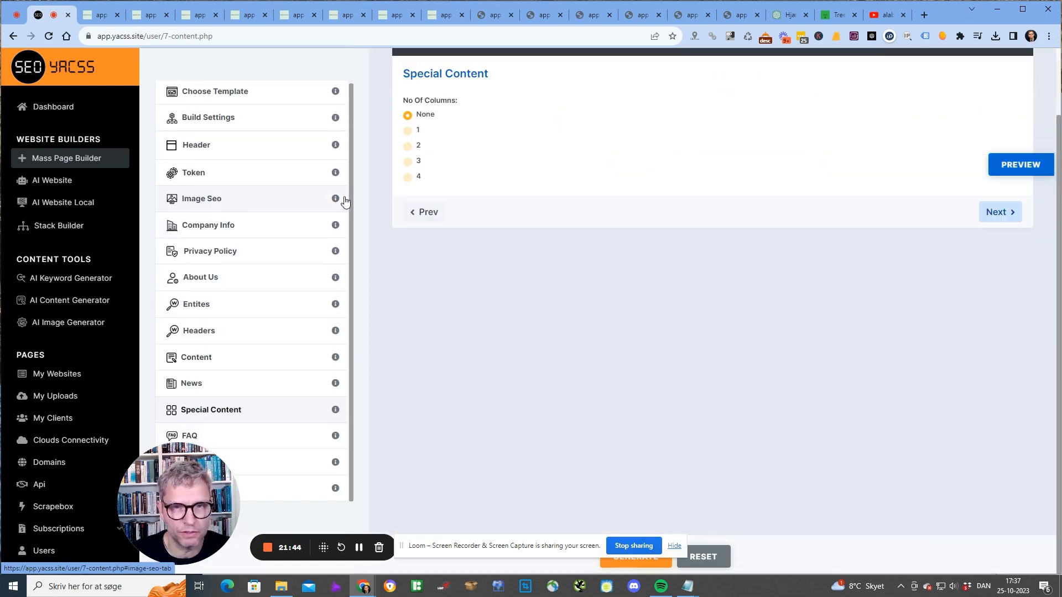
{"action": "left_click", "coordinate": [407, 131]}
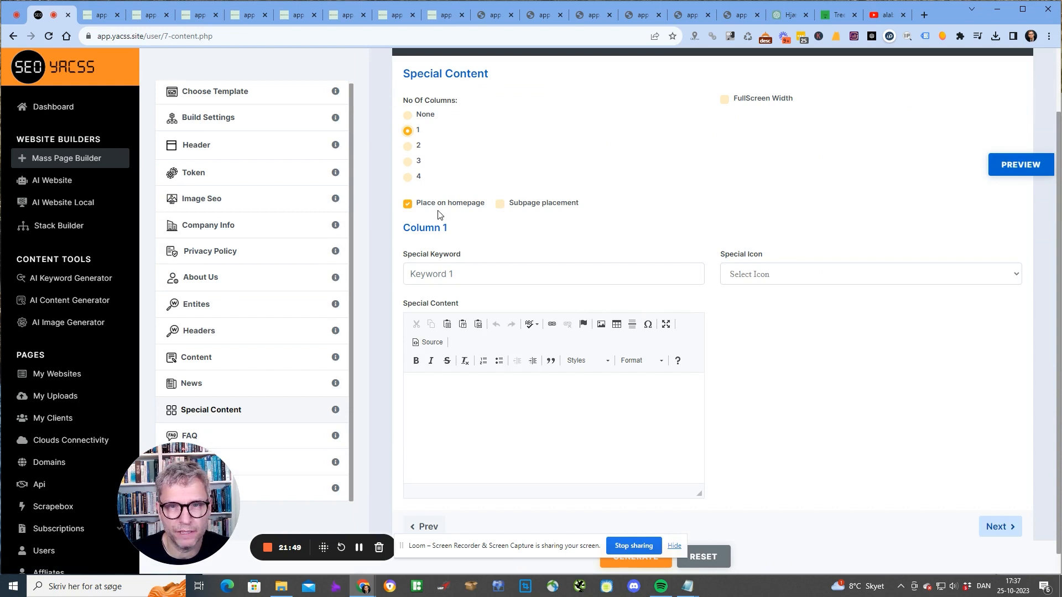
{"action": "left_click", "coordinate": [787, 16]}
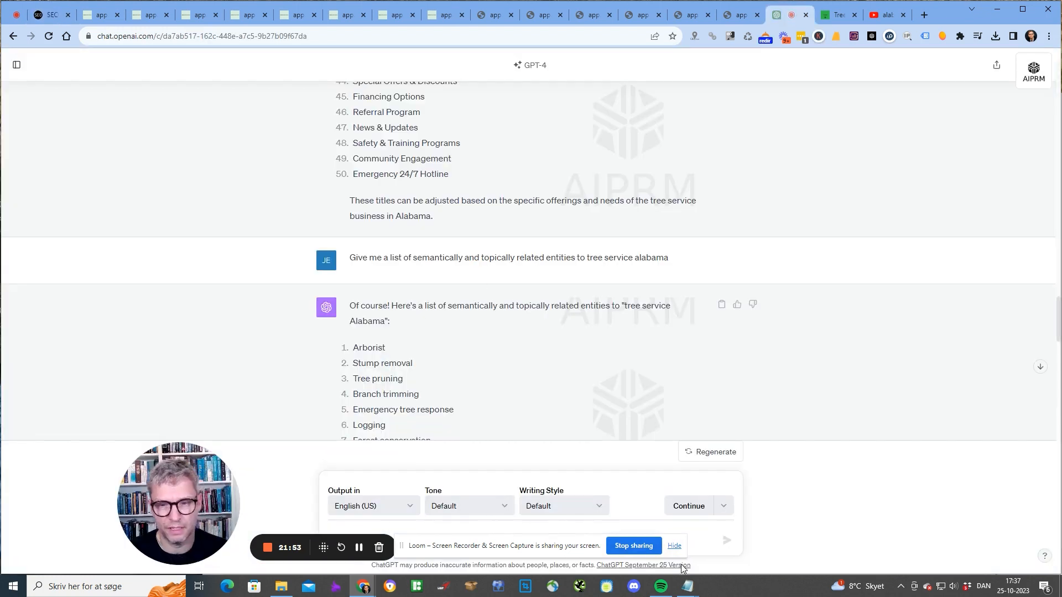
{"action": "left_click", "coordinate": [504, 539]}
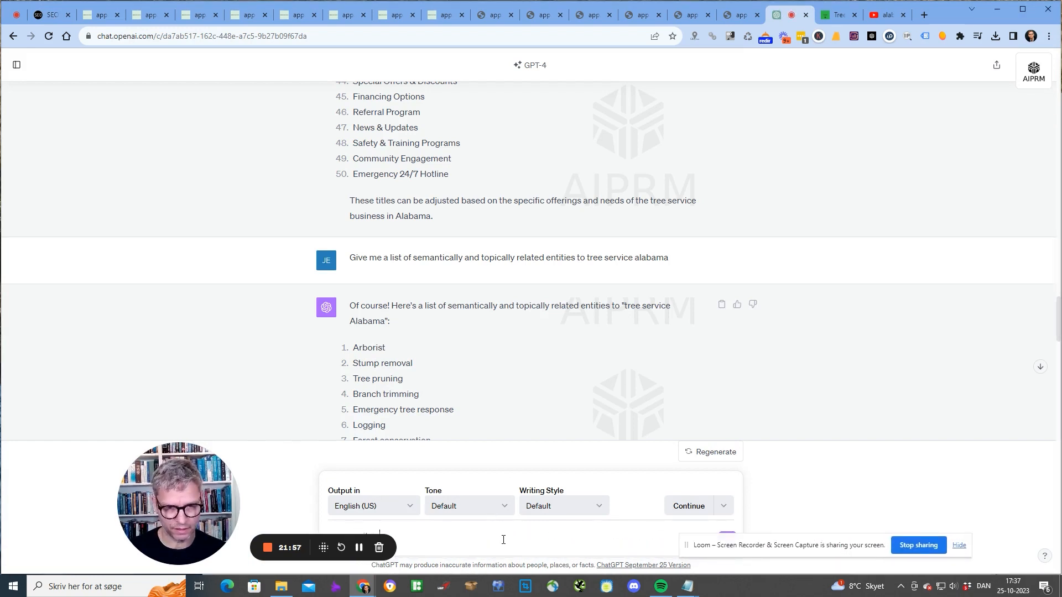
{"action": "left_click_drag", "start_coordinate": [324, 548], "coordinate": [211, 544]}
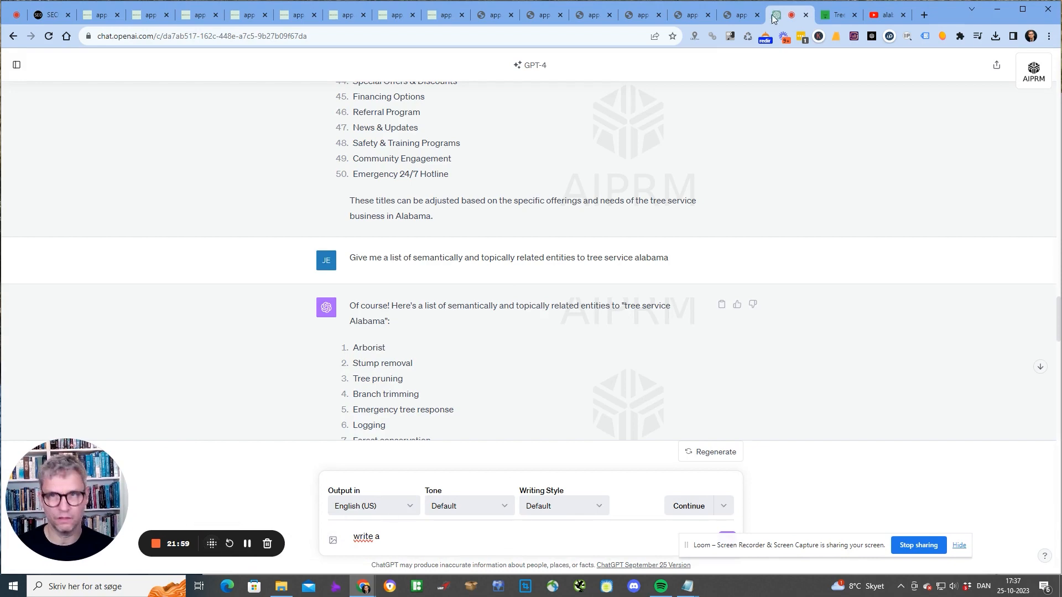
Open Perplexity in a new browser tab and ask it to "write me a short article on the benefits of using a tree service company".
{"action": "left_click", "coordinate": [924, 15]}
{"action": "type", "text": "pe"}
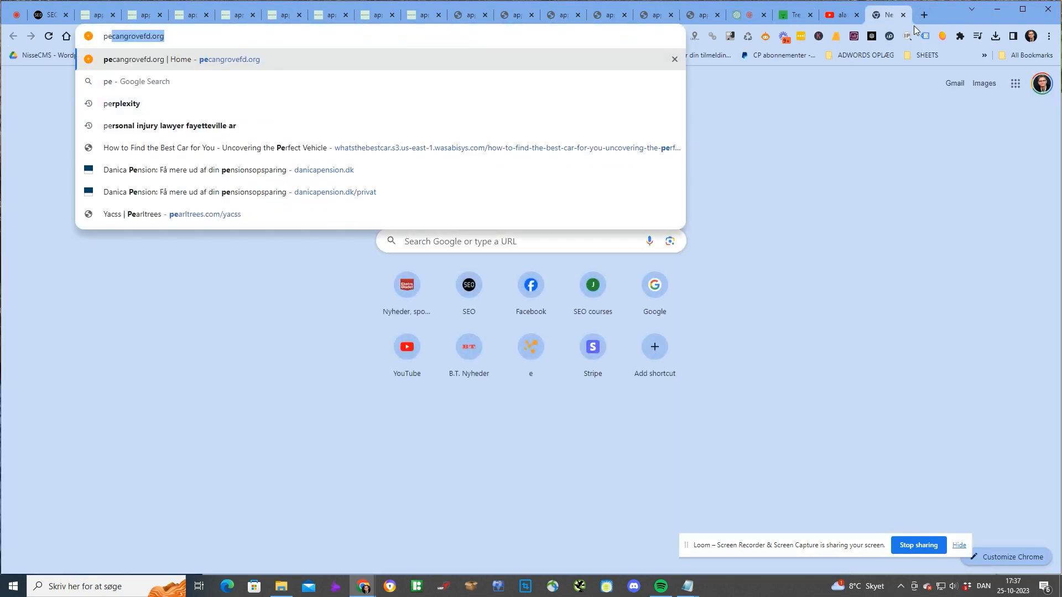
{"action": "type", "text": "rp"}
{"action": "key", "text": "Return"}
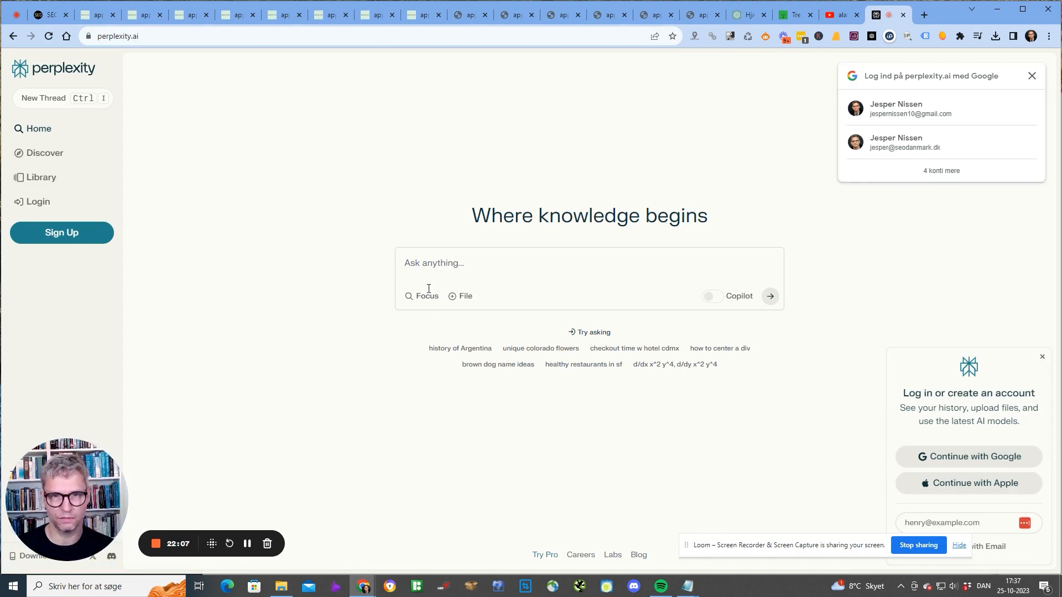
{"action": "left_click", "coordinate": [467, 264]}
{"action": "type", "text": "write me a"}
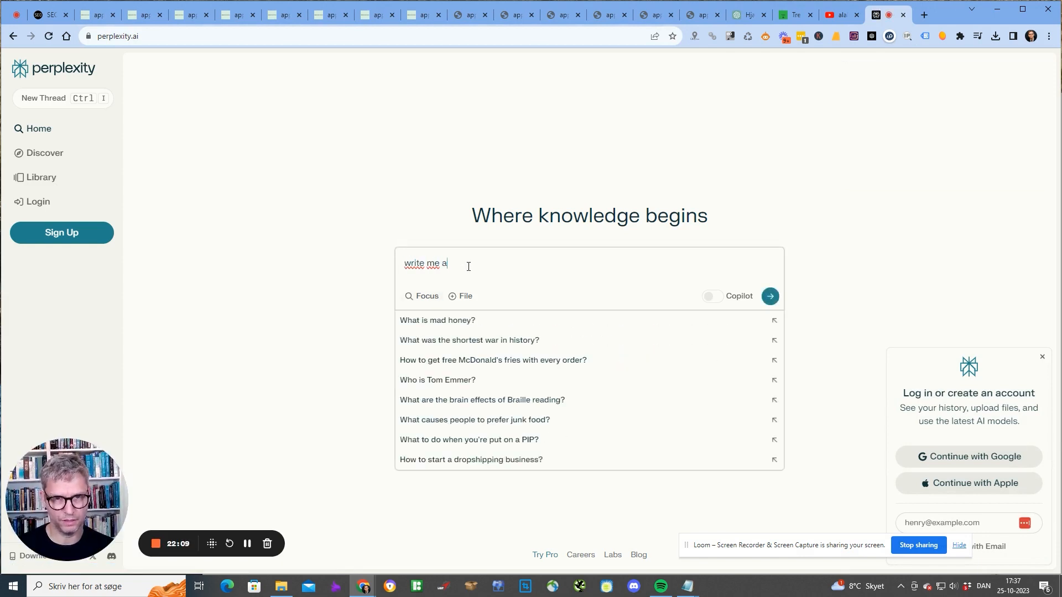
{"action": "type", "text": " short article on the benefits of using a tree service company"}
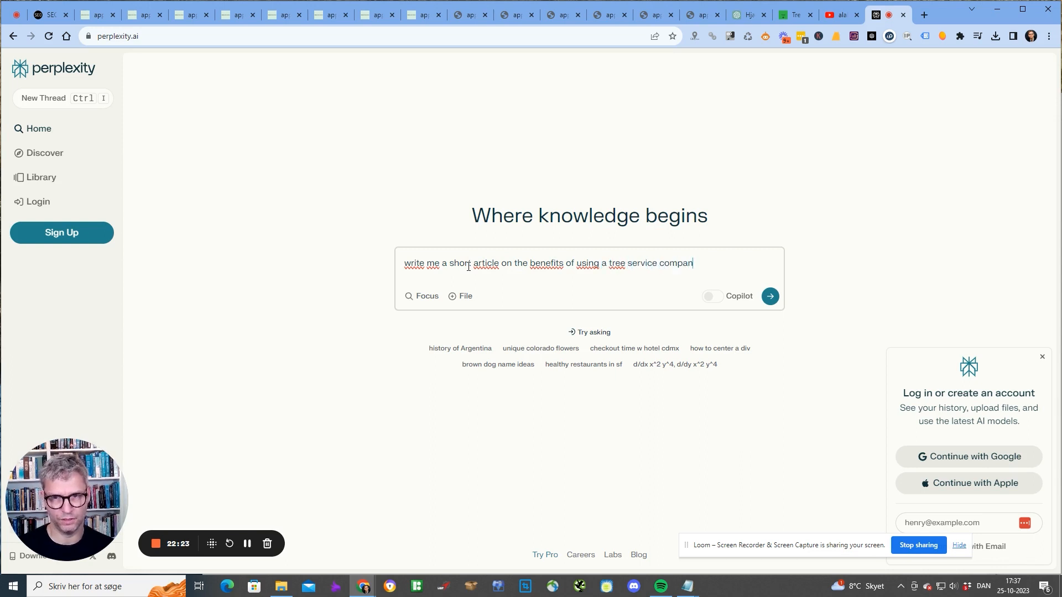
{"action": "left_click", "coordinate": [770, 296]}
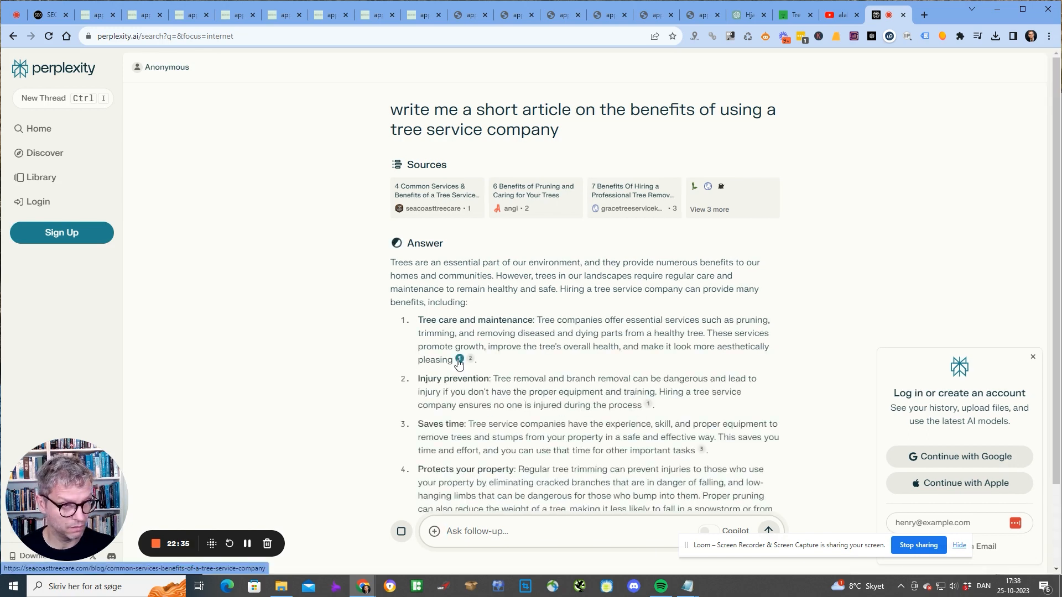
Copy the full generated article, from its introduction through the concluding paragraph.
{"action": "scroll", "coordinate": [497, 357], "scroll_direction": "down", "scroll_amount": 4}
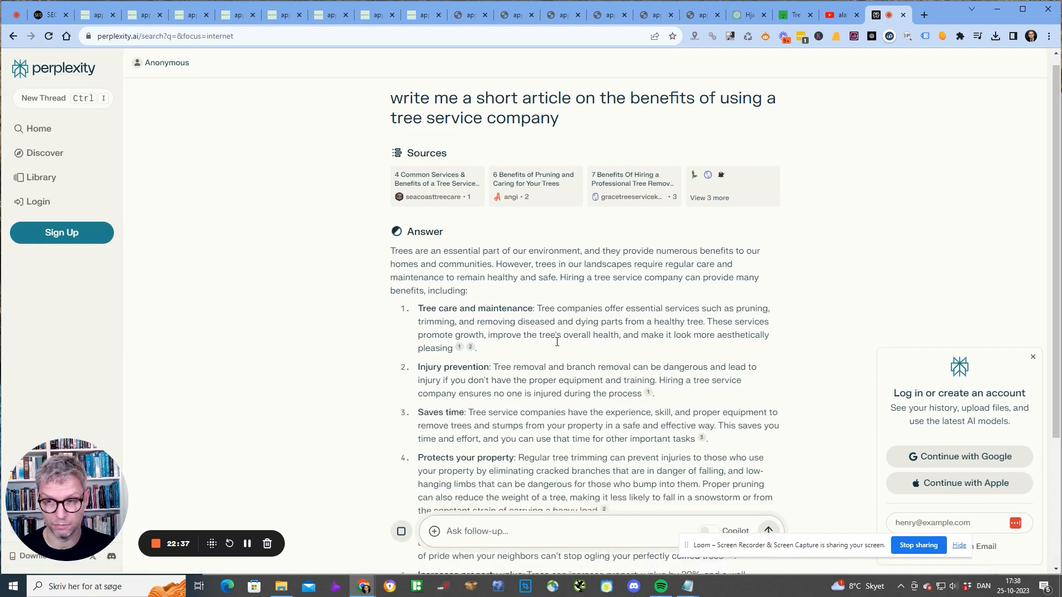
{"action": "scroll", "coordinate": [459, 356], "scroll_direction": "up", "scroll_amount": 4}
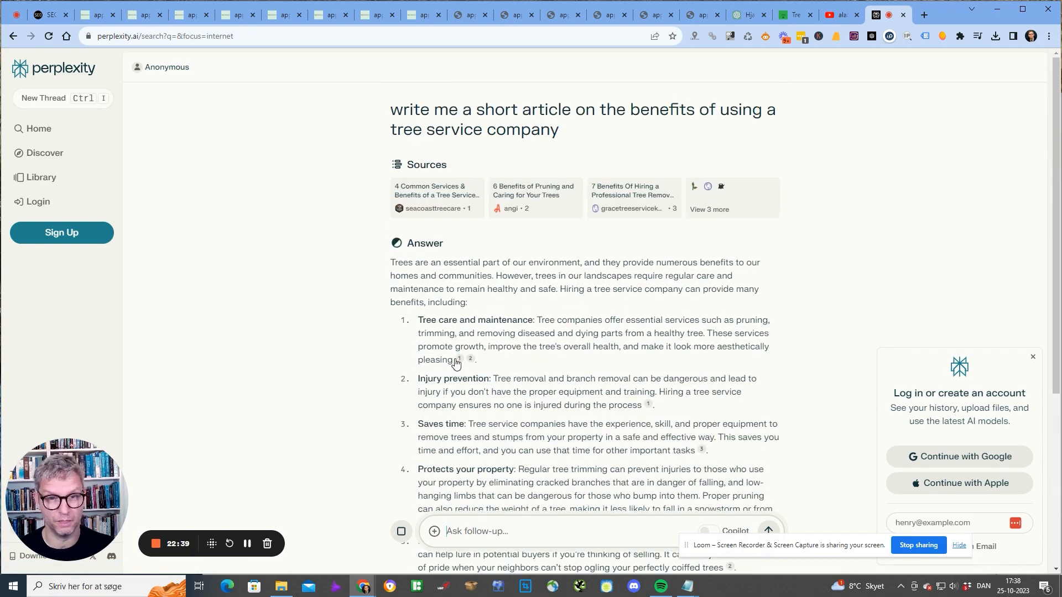
{"action": "scroll", "coordinate": [398, 188], "scroll_direction": "down", "scroll_amount": 3}
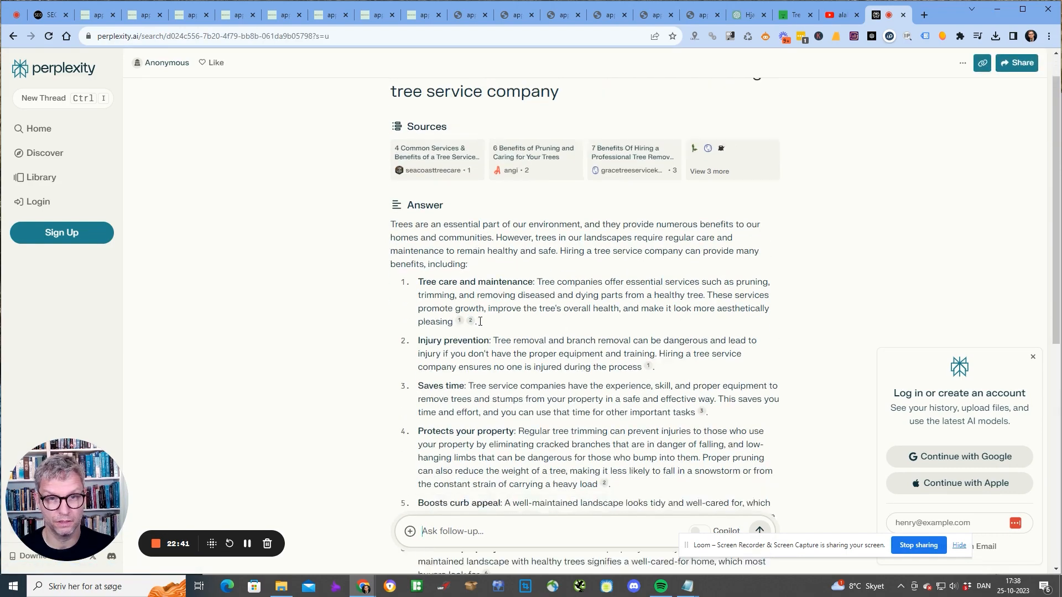
{"action": "left_click_drag", "start_coordinate": [392, 95], "coordinate": [614, 250]}
{"action": "right_click", "coordinate": [605, 228]}
{"action": "left_click", "coordinate": [669, 237]}
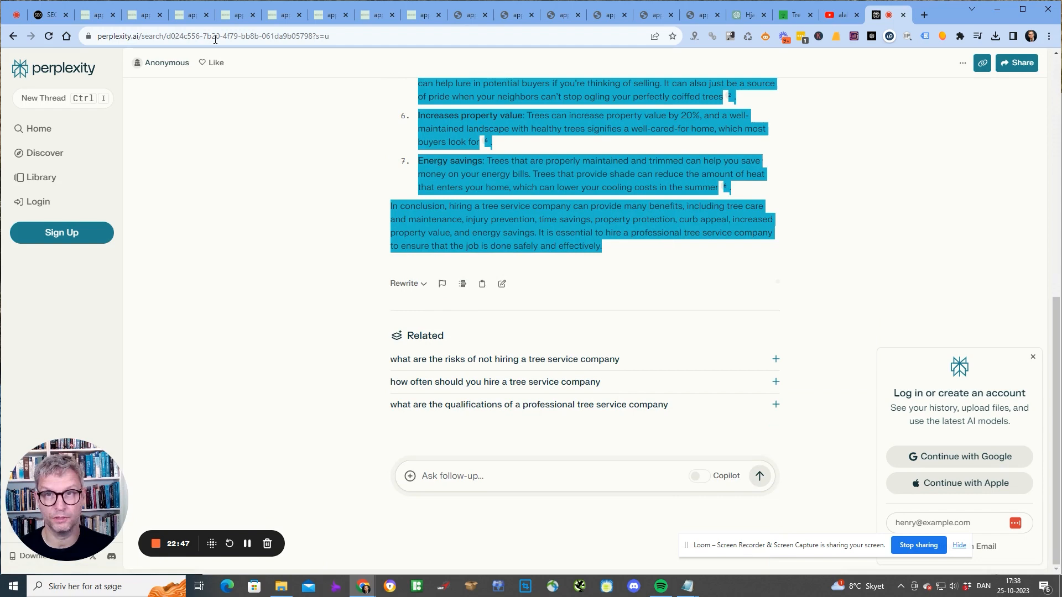
Switch back to the page builder and paste the copied article into the Special Content text of Column 1.
{"action": "left_click", "coordinate": [48, 15]}
{"action": "left_click", "coordinate": [454, 401]}
{"action": "key", "text": "ctrl+v"}
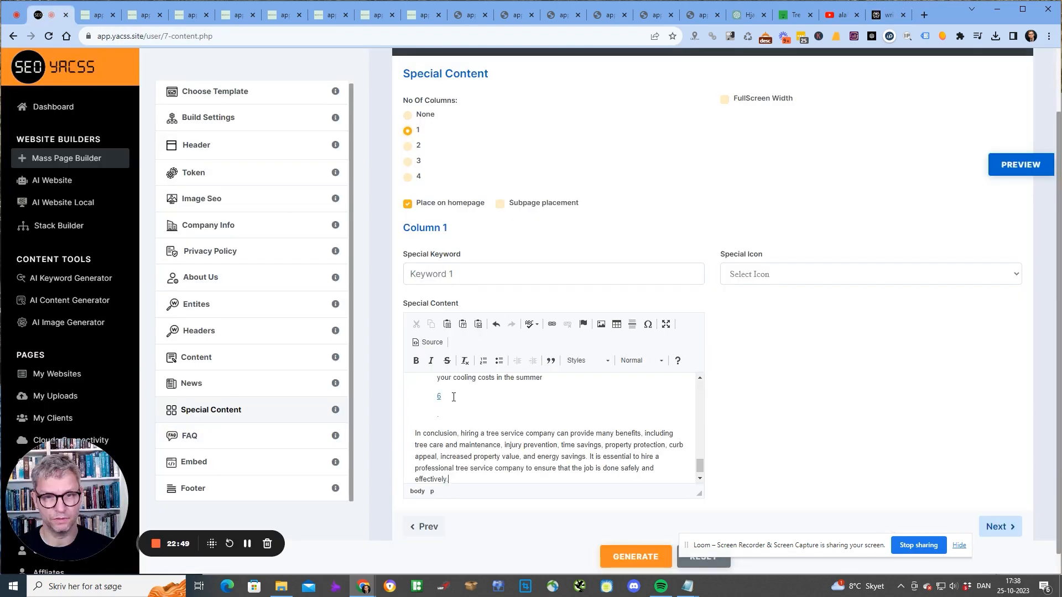
{"action": "scroll", "coordinate": [449, 365], "scroll_direction": "up", "scroll_amount": 10}
Set Column 1's special keyword to "Benefits of using a tree service company" and choose a circular special icon.
{"action": "left_click", "coordinate": [448, 348]}
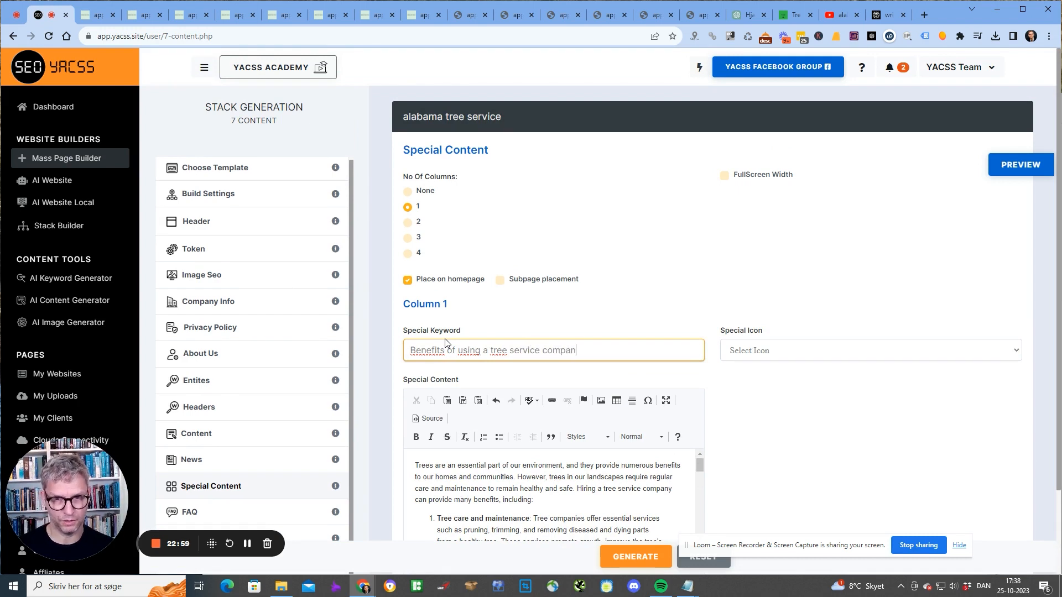
{"action": "left_click", "coordinate": [849, 350]}
{"action": "left_click", "coordinate": [742, 331]}
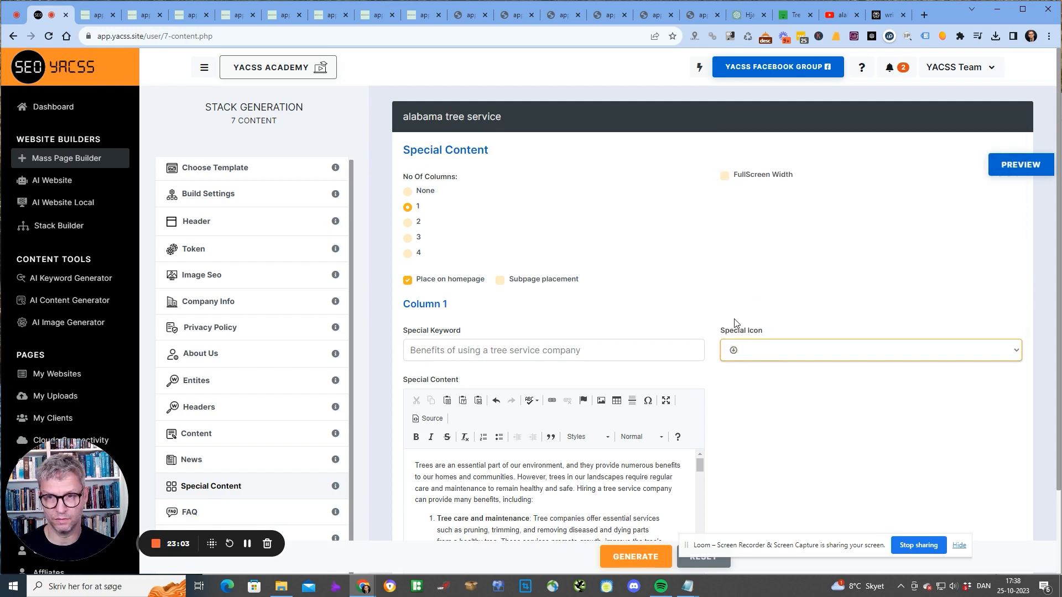
Set the number of Special Content columns to 2.
{"action": "scroll", "coordinate": [596, 242], "scroll_direction": "down", "scroll_amount": 2}
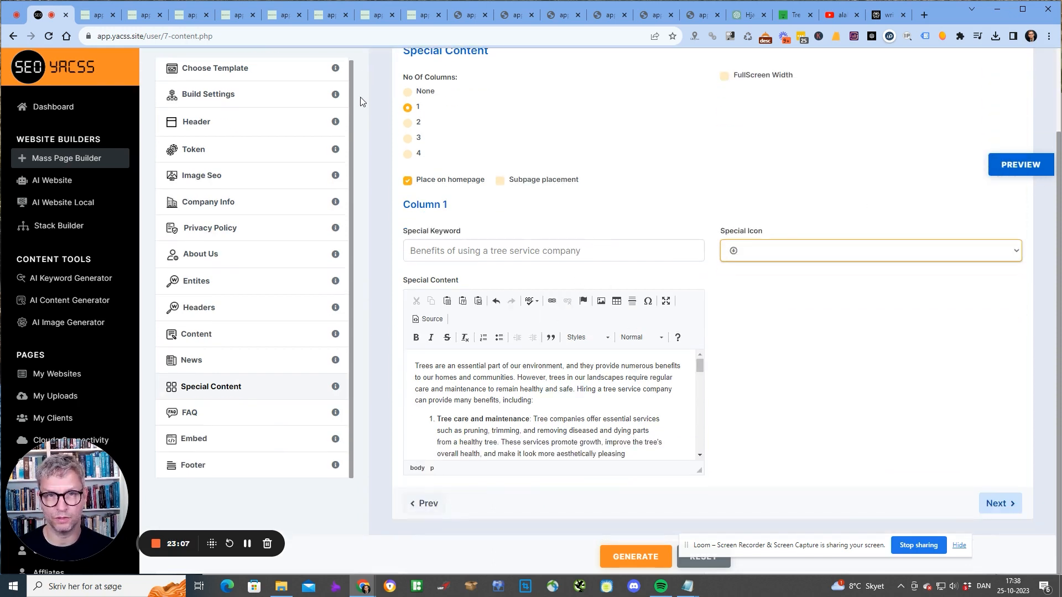
{"action": "left_click", "coordinate": [408, 123]}
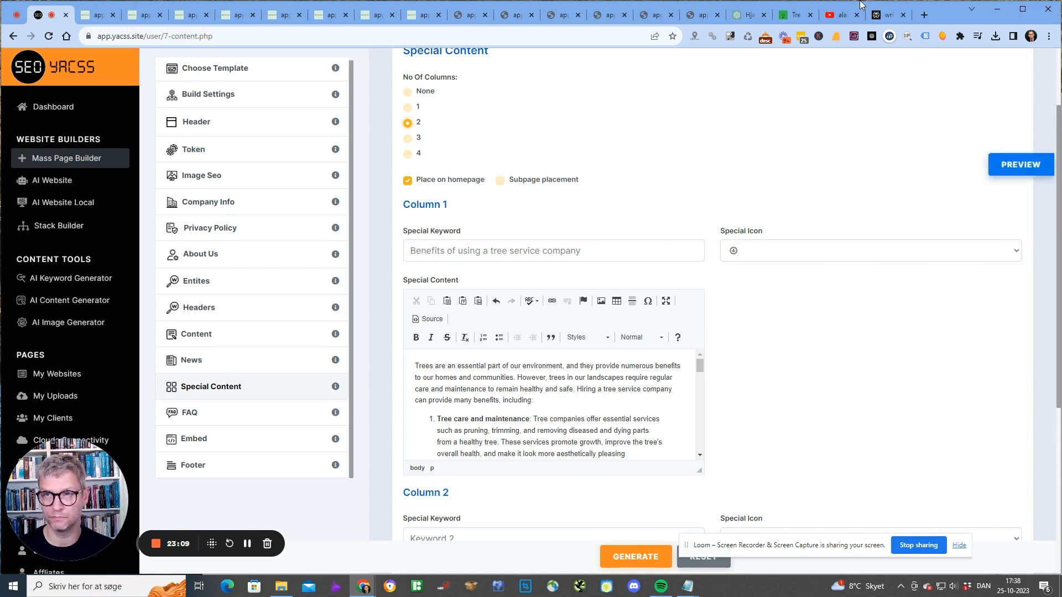
Open wikipedia.org in a new browser tab and go to the article on the U.S. state of Alabama.
{"action": "left_click", "coordinate": [924, 15]}
{"action": "type", "text": "wi"}
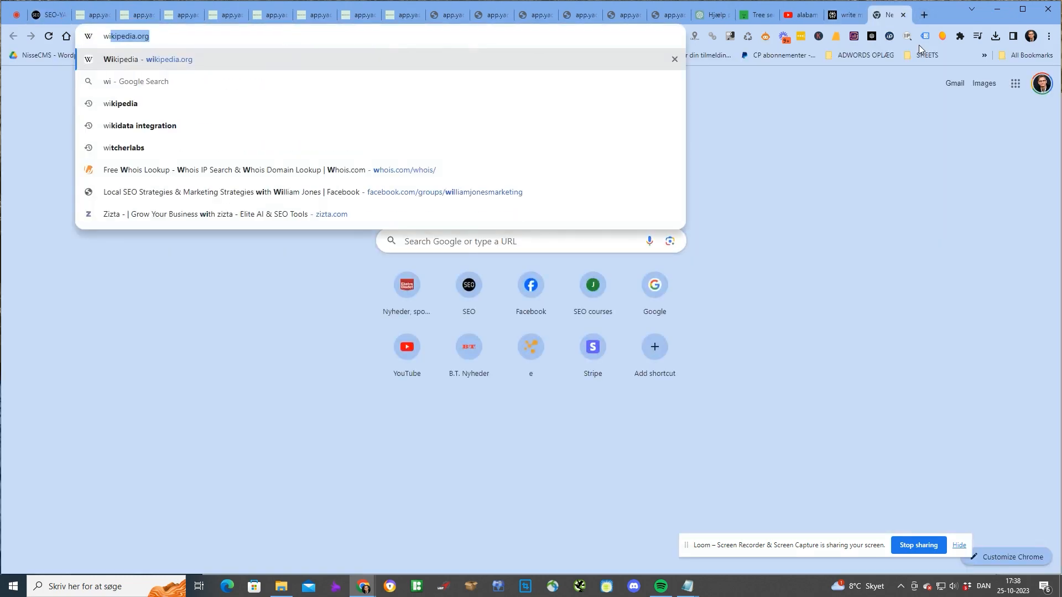
{"action": "type", "text": "kipedia.org"}
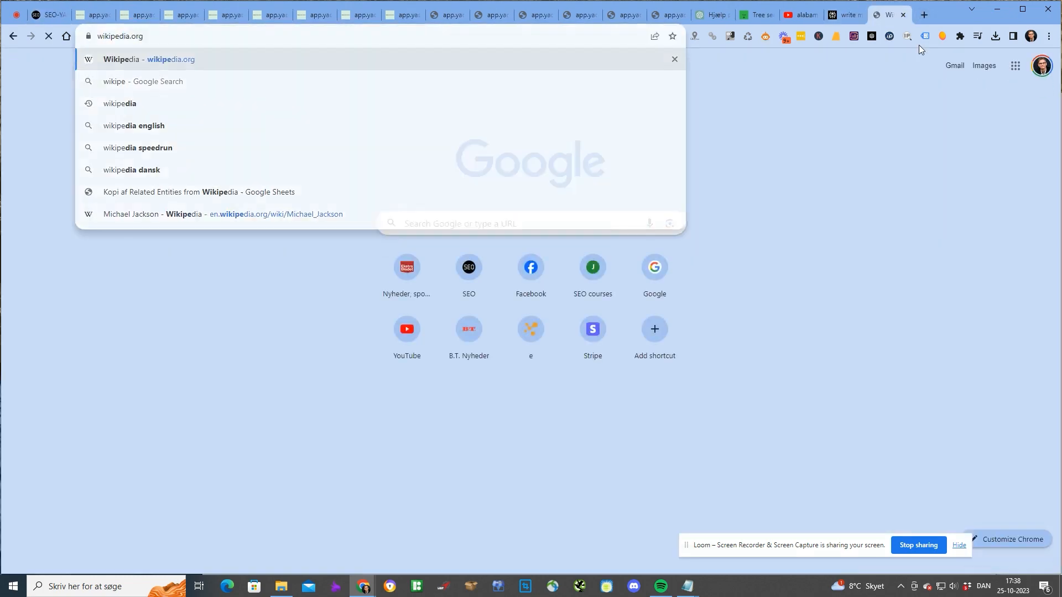
{"action": "key", "text": "Return"}
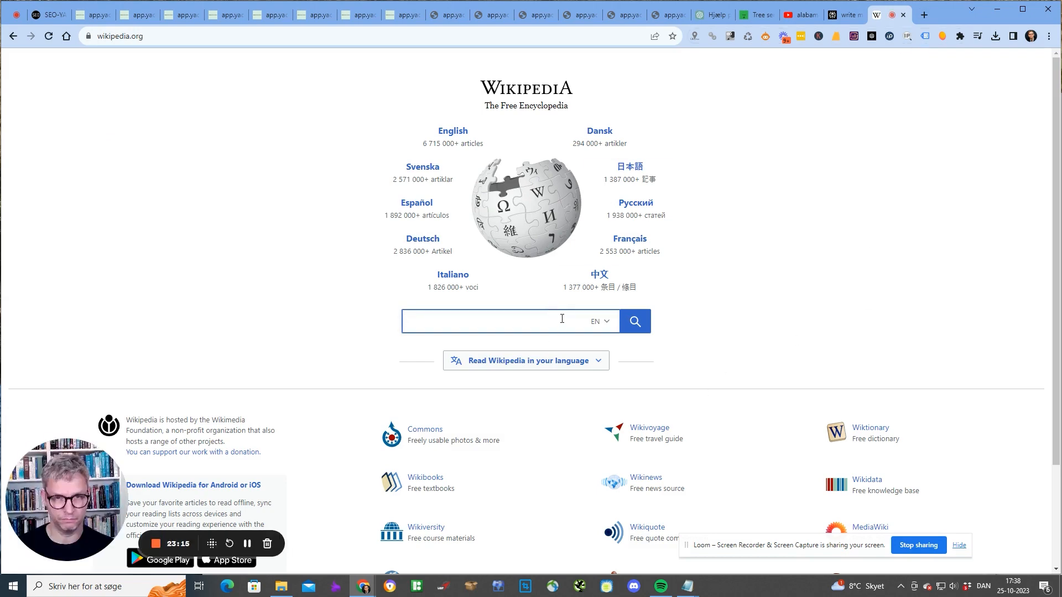
{"action": "left_click", "coordinate": [562, 318]}
{"action": "type", "text": "alabama"}
{"action": "key", "text": "Down"}
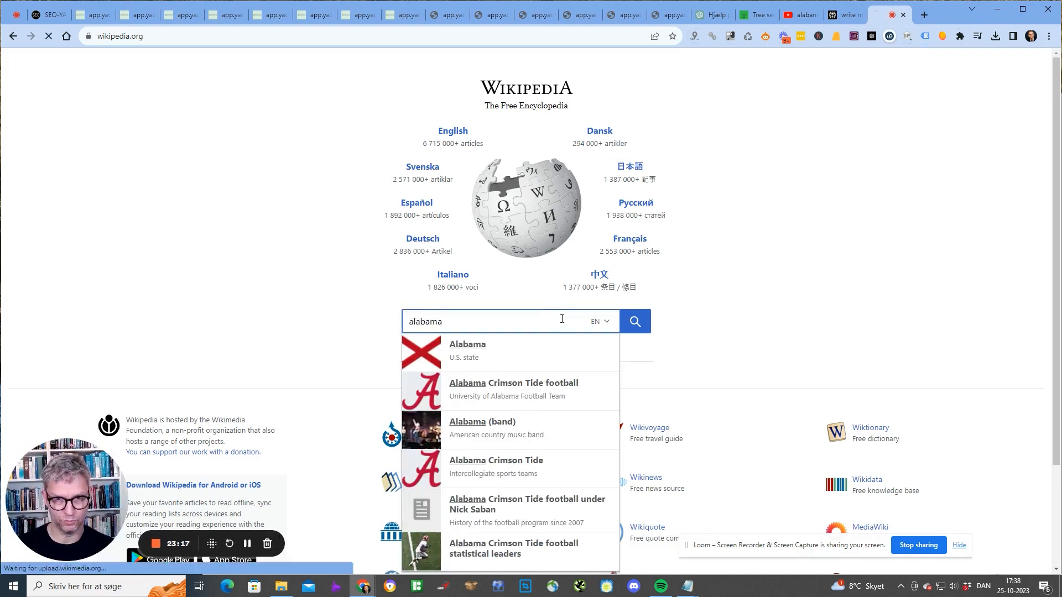
{"action": "key", "text": "Return"}
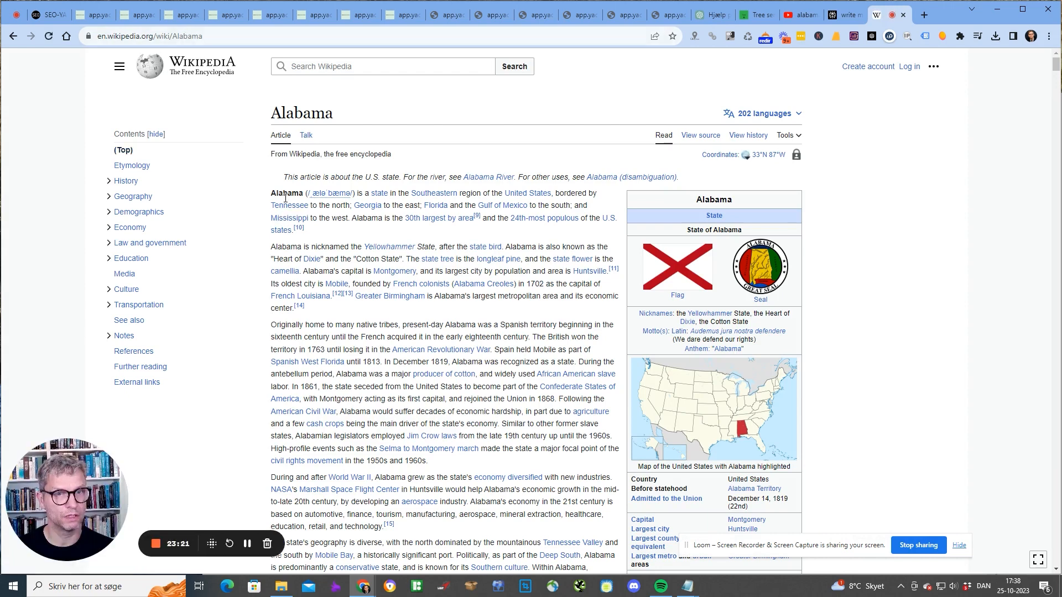
Copy the Alabama article's first three introductory paragraphs, ending with the civil rights movement in the 1950s and 1960s.
{"action": "left_click_drag", "start_coordinate": [275, 193], "coordinate": [455, 449]}
{"action": "right_click", "coordinate": [408, 373]}
{"action": "left_click", "coordinate": [389, 456]}
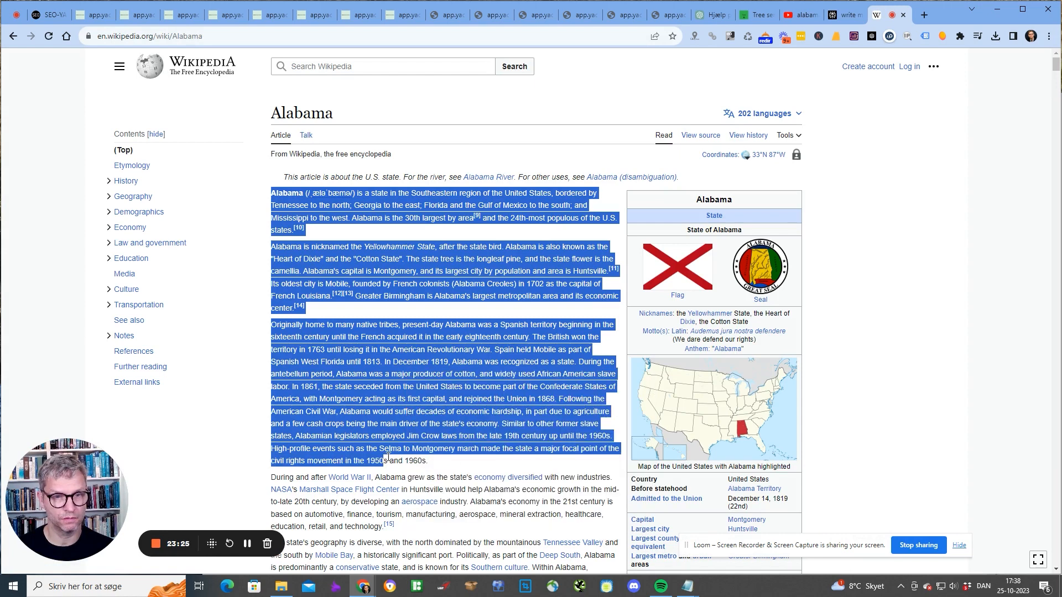
{"action": "left_click", "coordinate": [442, 465], "text": "shift"}
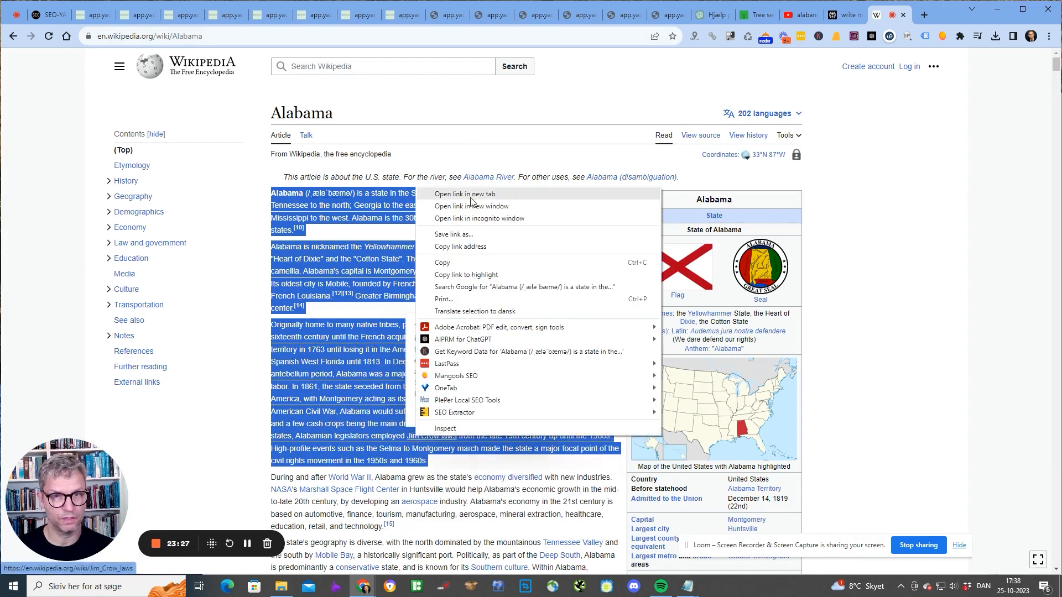
{"action": "left_click", "coordinate": [443, 262]}
Return to the page builder, set Column 2's special keyword to "Information about Alabama" and paste the copied Wikipedia text as its Special Content.
{"action": "left_click", "coordinate": [55, 15]}
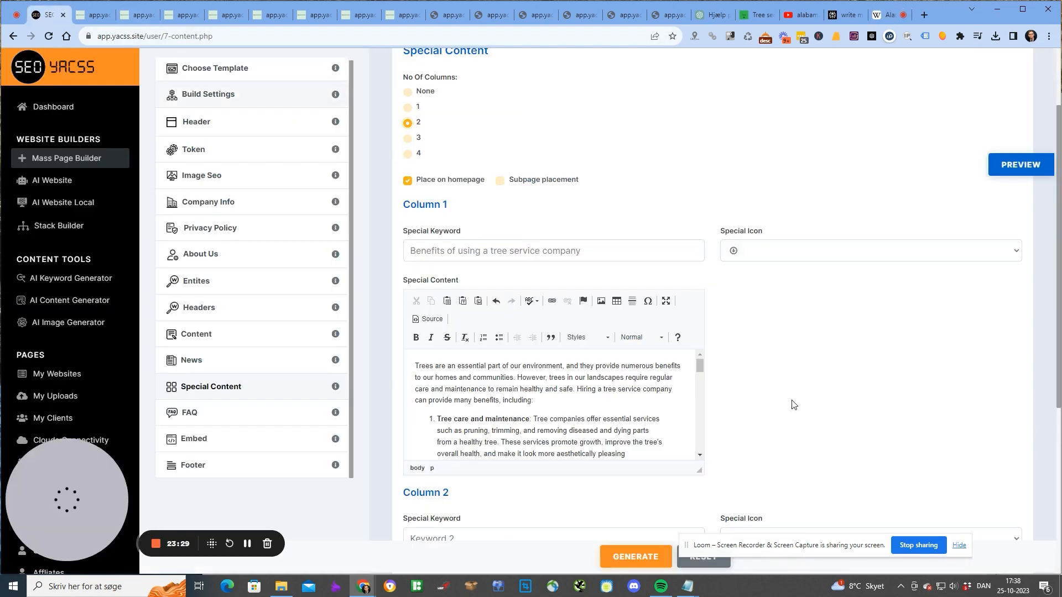
{"action": "scroll", "coordinate": [487, 370], "scroll_direction": "down", "scroll_amount": 4}
{"action": "left_click", "coordinate": [470, 266]}
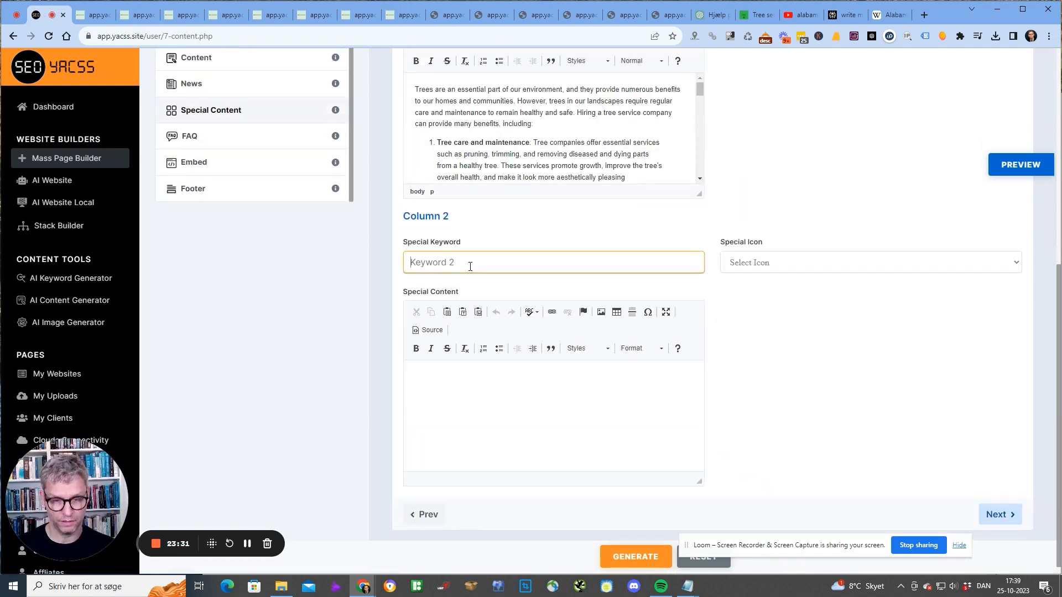
{"action": "type", "text": "Information"}
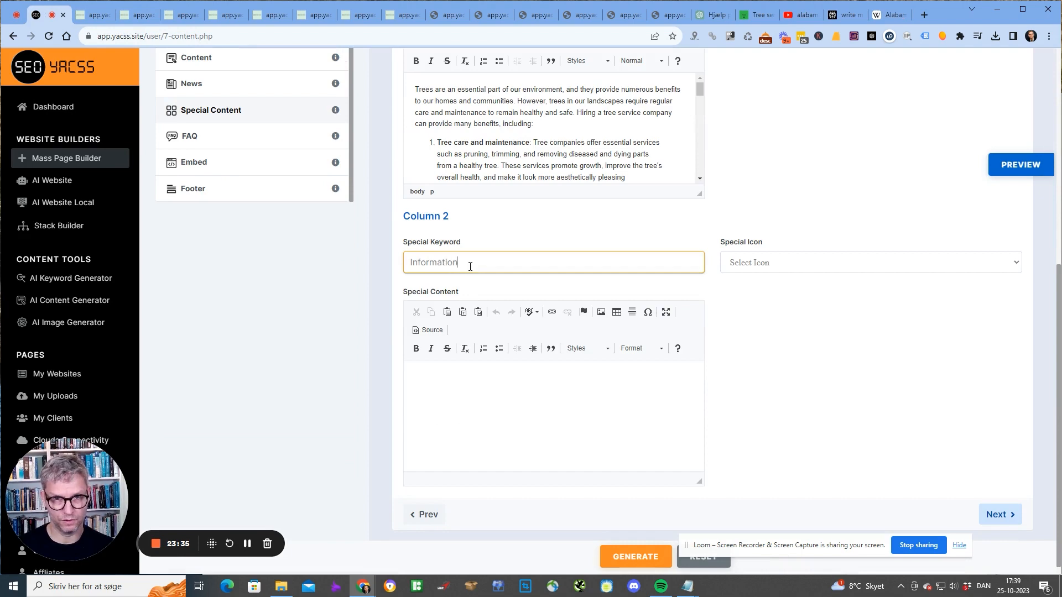
{"action": "type", "text": " about Alabama"}
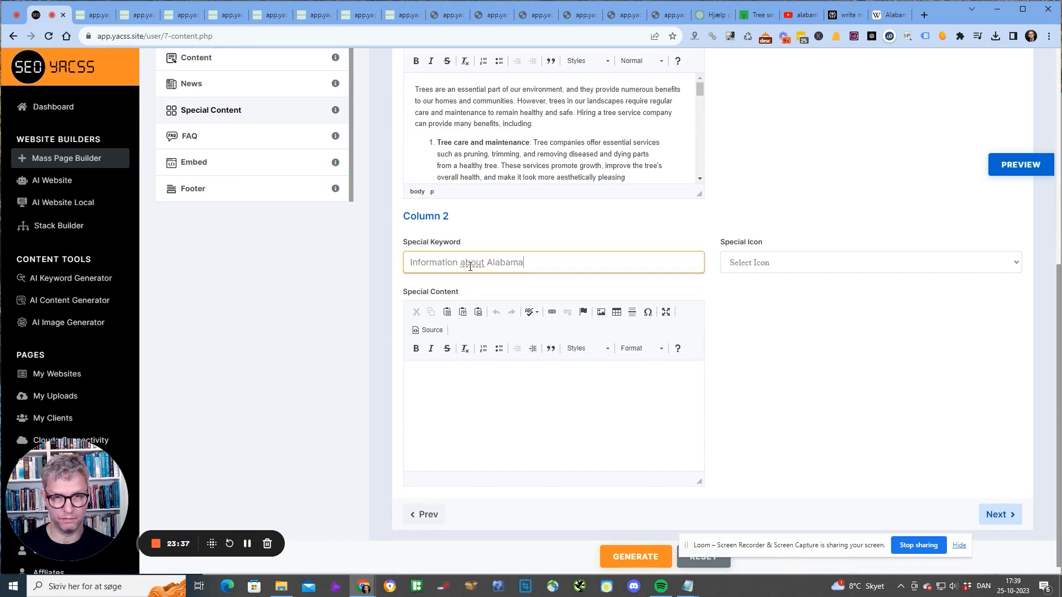
{"action": "left_click", "coordinate": [503, 399]}
{"action": "key", "text": "ctrl+v"}
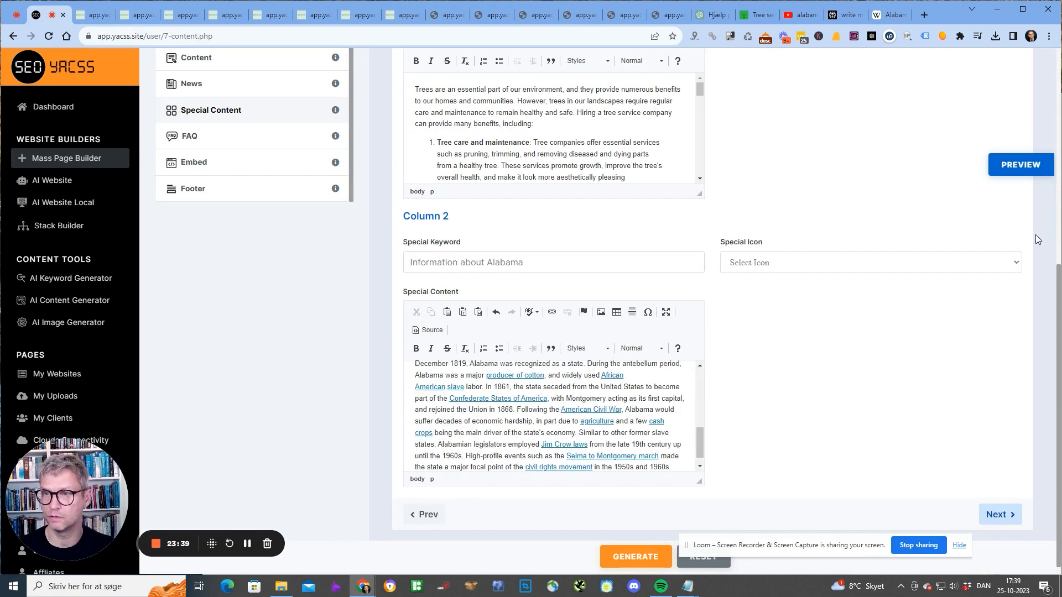
Preview the generated site and examine the two Special Content columns on tree service benefits and information about Alabama.
{"action": "left_click", "coordinate": [1016, 173]}
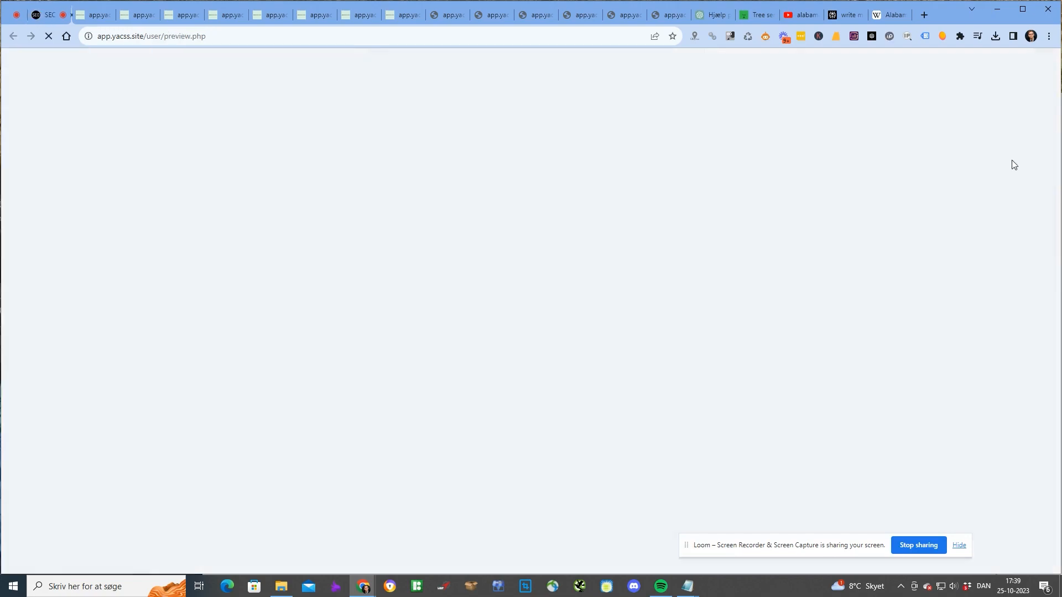
{"action": "scroll", "coordinate": [769, 248], "scroll_direction": "down", "scroll_amount": 15}
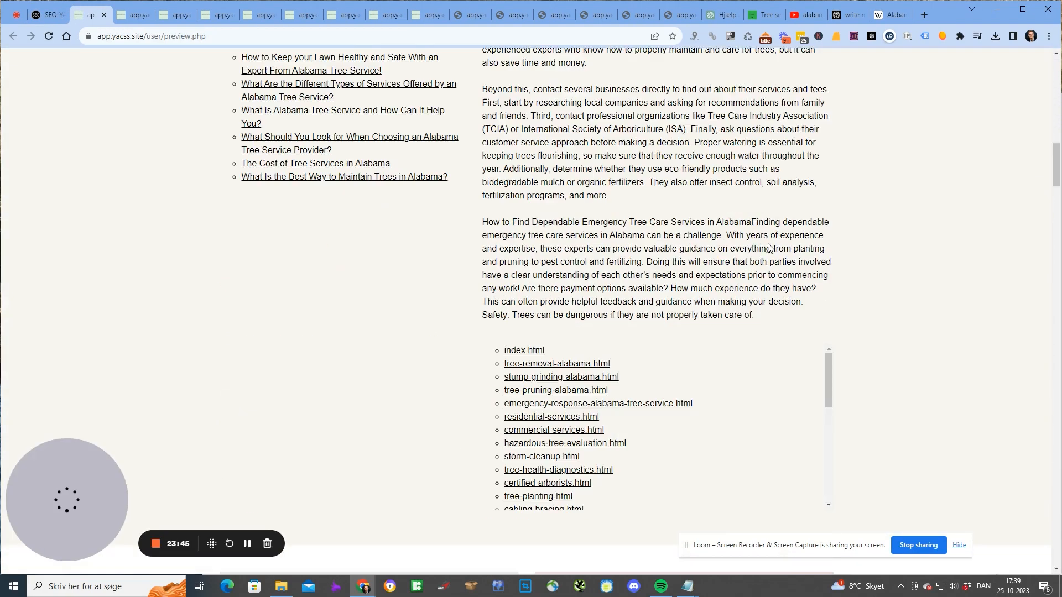
{"action": "scroll", "coordinate": [769, 248], "scroll_direction": "down", "scroll_amount": 10}
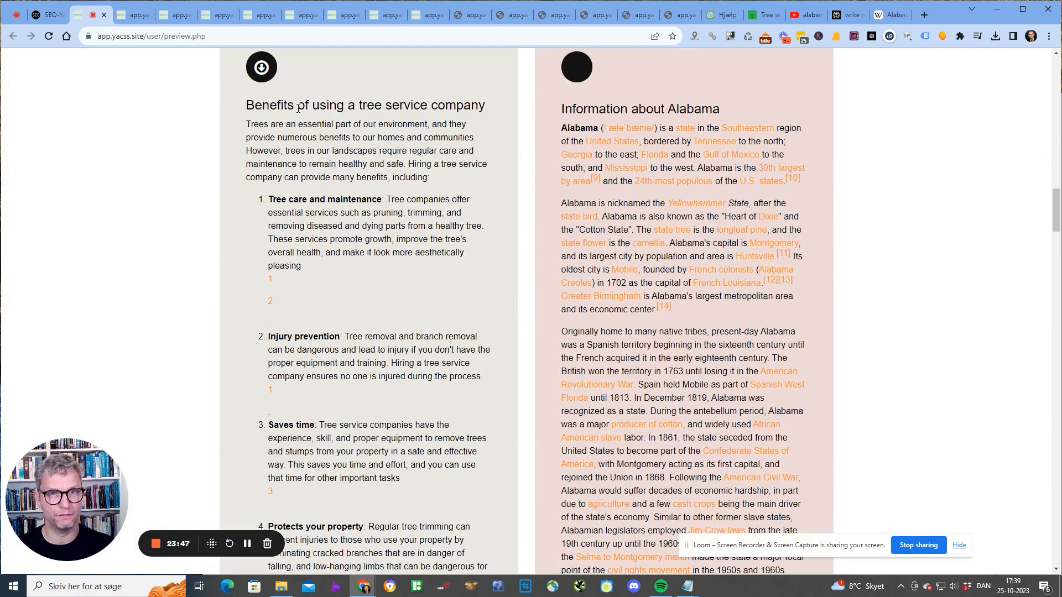
{"action": "left_click_drag", "start_coordinate": [327, 104], "coordinate": [396, 212]}
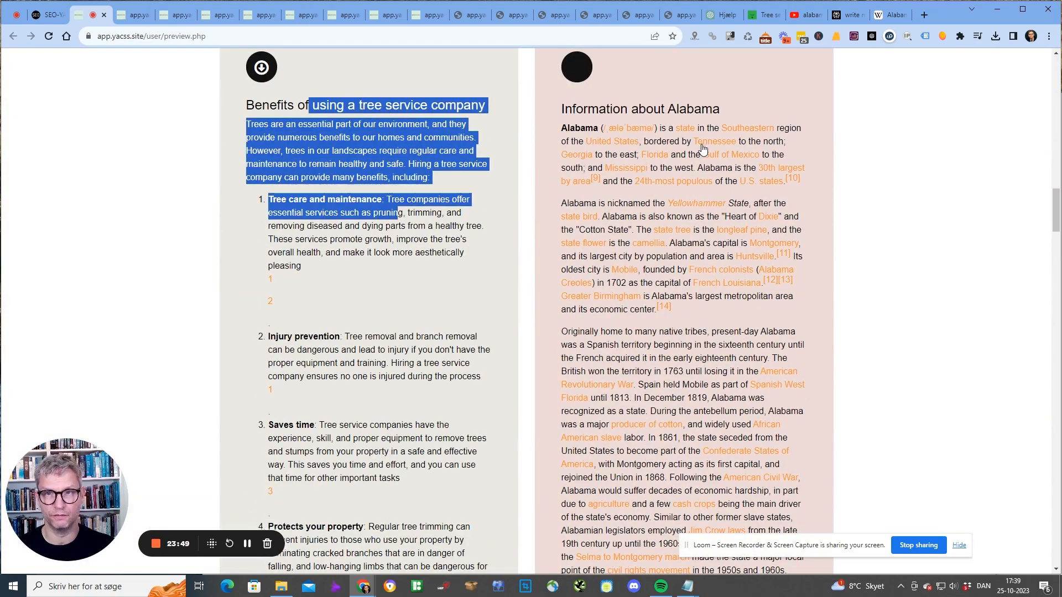
{"action": "scroll", "coordinate": [697, 282], "scroll_direction": "down", "scroll_amount": 4}
{"action": "scroll", "coordinate": [697, 282], "scroll_direction": "down", "scroll_amount": 12}
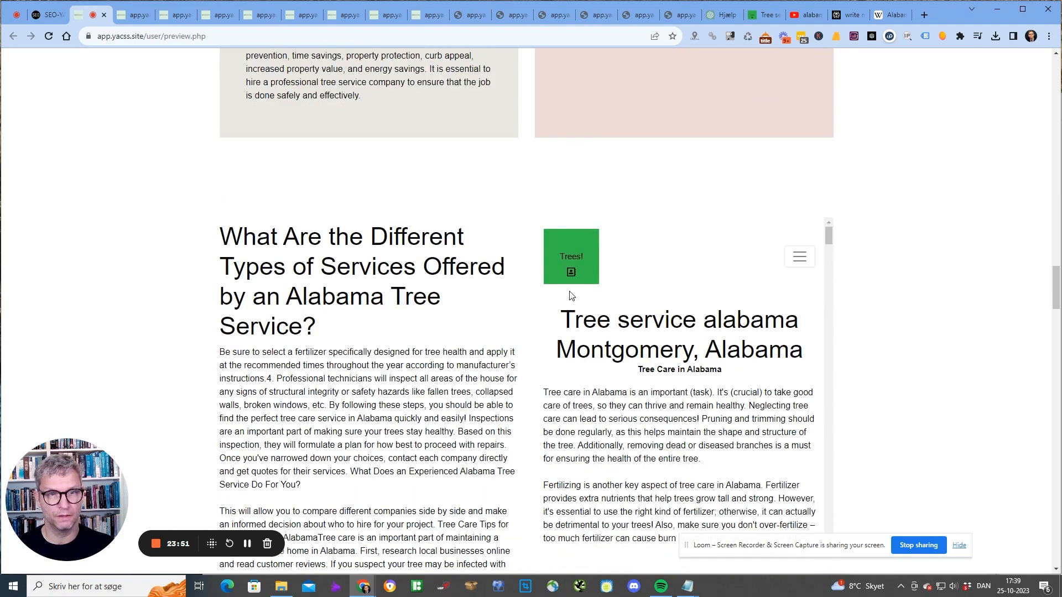
Review the rest of the preview page, including the embedded website, the YouTube video and the remaining content sections down to the footer.
{"action": "left_click_drag", "start_coordinate": [342, 231], "coordinate": [370, 299]}
{"action": "scroll", "coordinate": [696, 185], "scroll_direction": "down", "scroll_amount": 3}
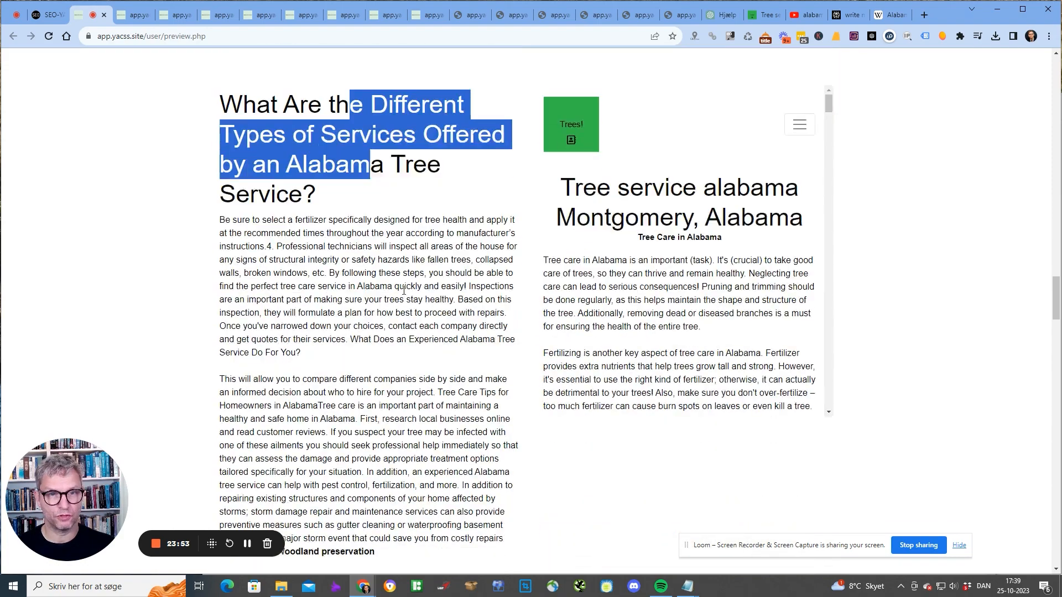
{"action": "scroll", "coordinate": [696, 185], "scroll_direction": "down", "scroll_amount": 15}
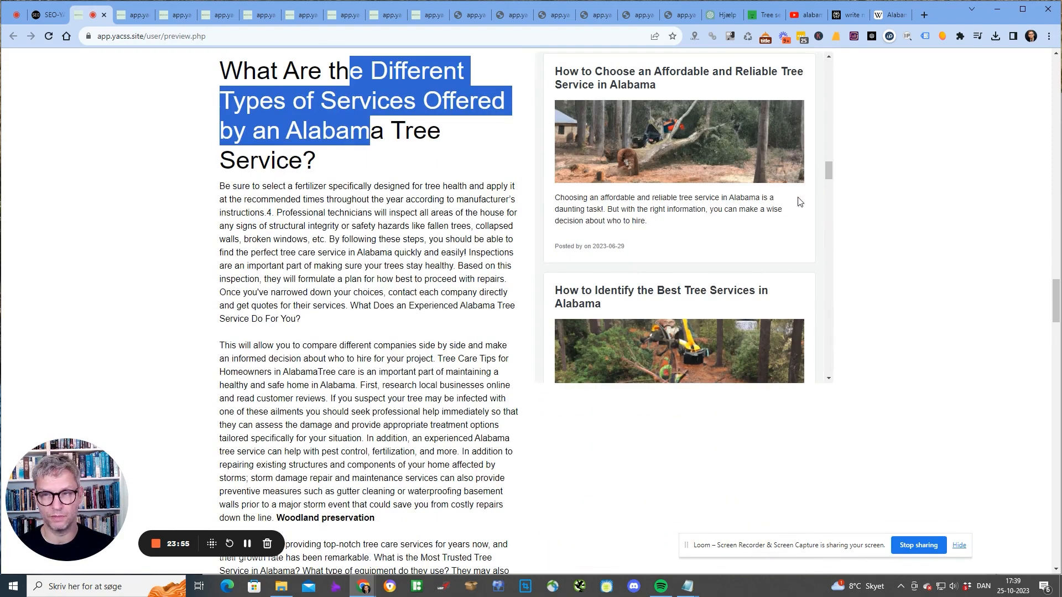
{"action": "scroll", "coordinate": [759, 209], "scroll_direction": "down", "scroll_amount": 10}
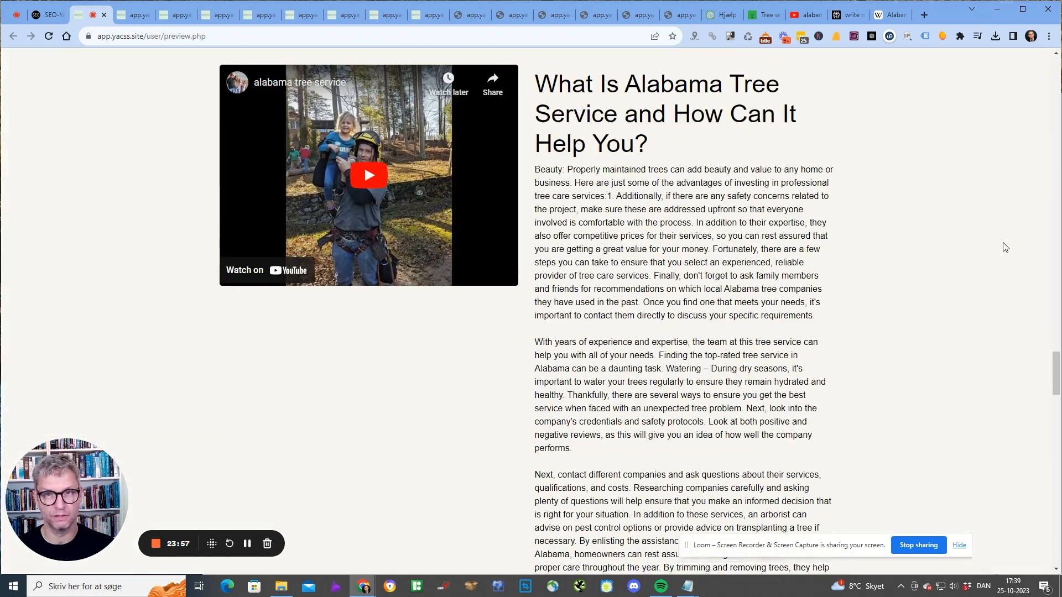
{"action": "scroll", "coordinate": [309, 216], "scroll_direction": "down", "scroll_amount": 4}
{"action": "scroll", "coordinate": [321, 216], "scroll_direction": "up", "scroll_amount": 3}
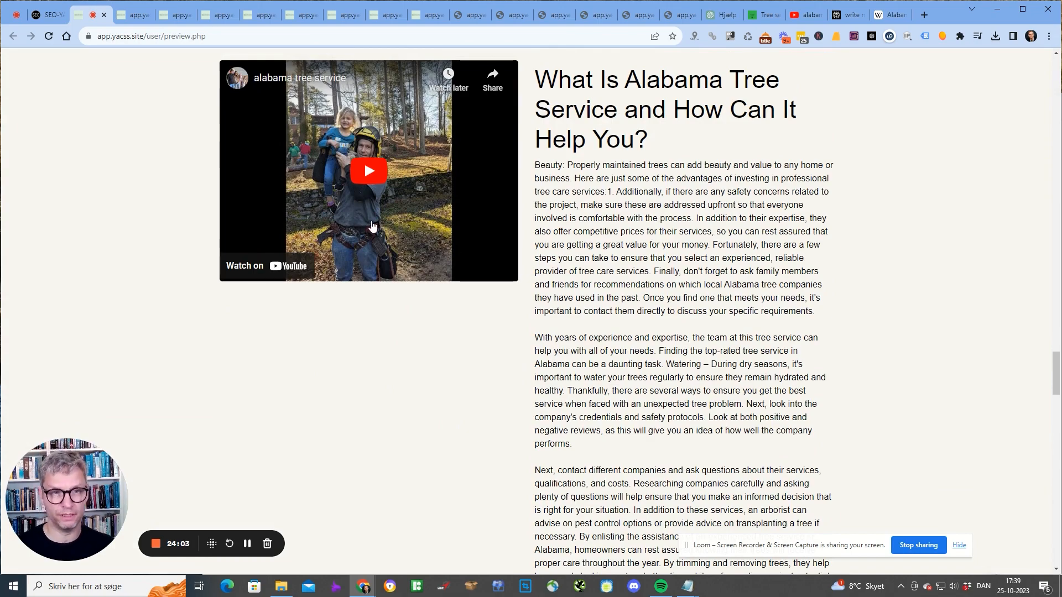
{"action": "scroll", "coordinate": [805, 332], "scroll_direction": "down", "scroll_amount": 6}
{"action": "scroll", "coordinate": [805, 332], "scroll_direction": "down", "scroll_amount": 8}
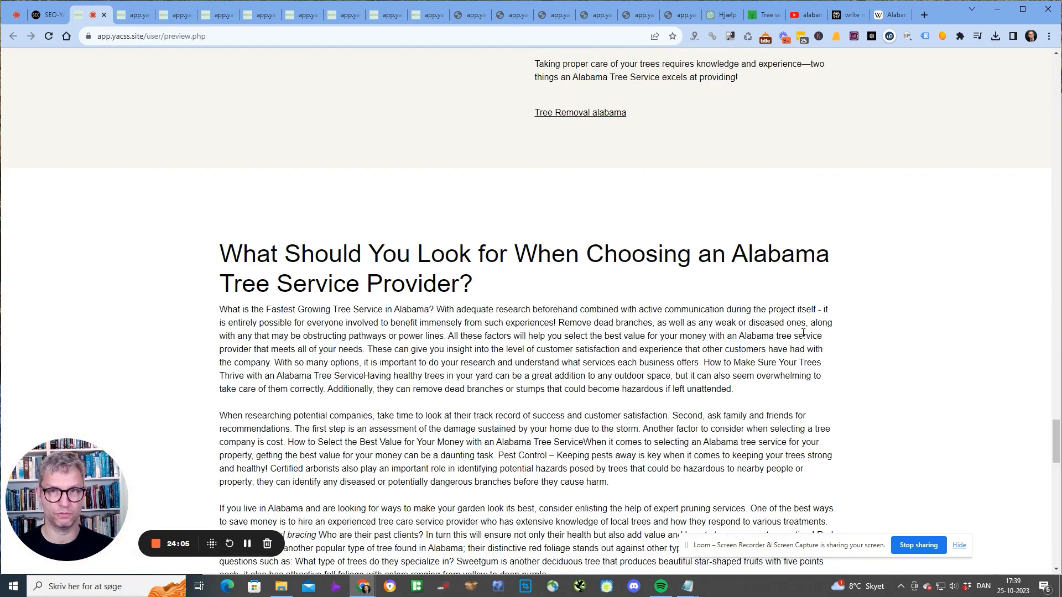
{"action": "scroll", "coordinate": [804, 332], "scroll_direction": "down", "scroll_amount": 20}
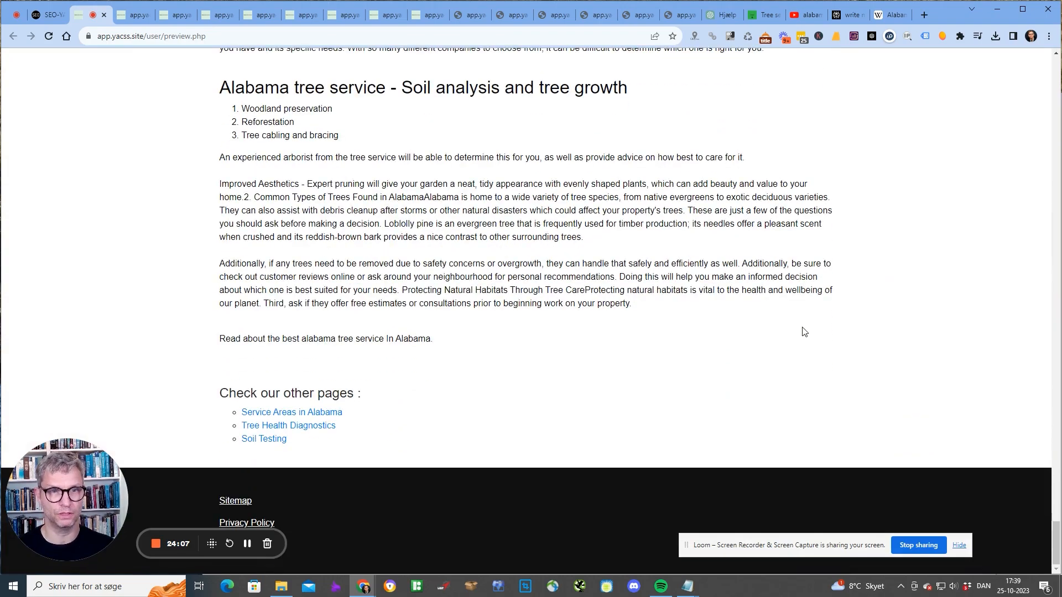
{"action": "scroll", "coordinate": [803, 332], "scroll_direction": "up", "scroll_amount": 20}
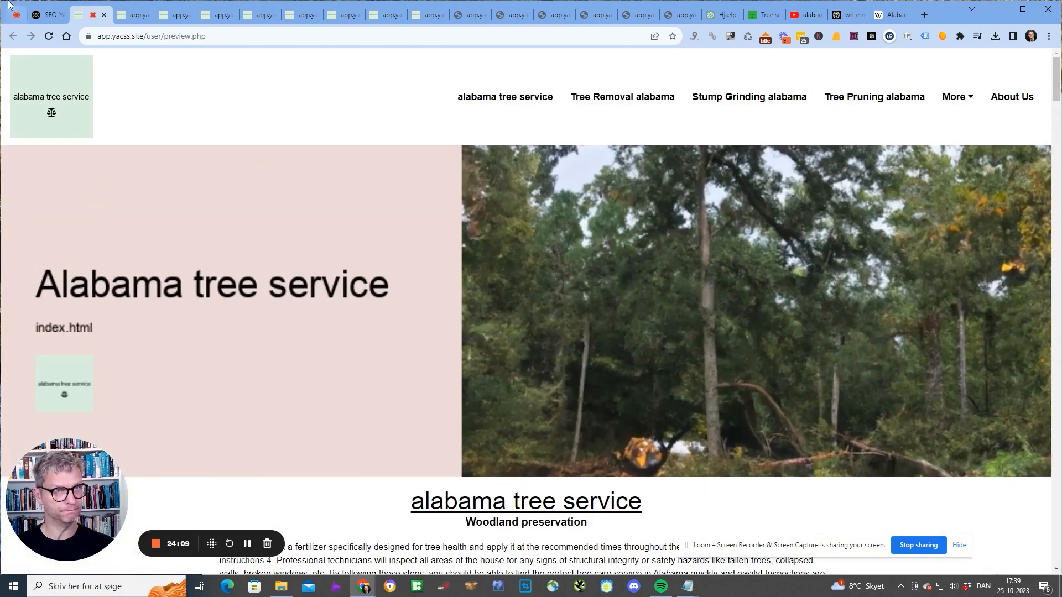
Return to the page builder, dismiss the generation message and open Multi Upload for the alabama tree service site in My Websites.
{"action": "left_click", "coordinate": [49, 15]}
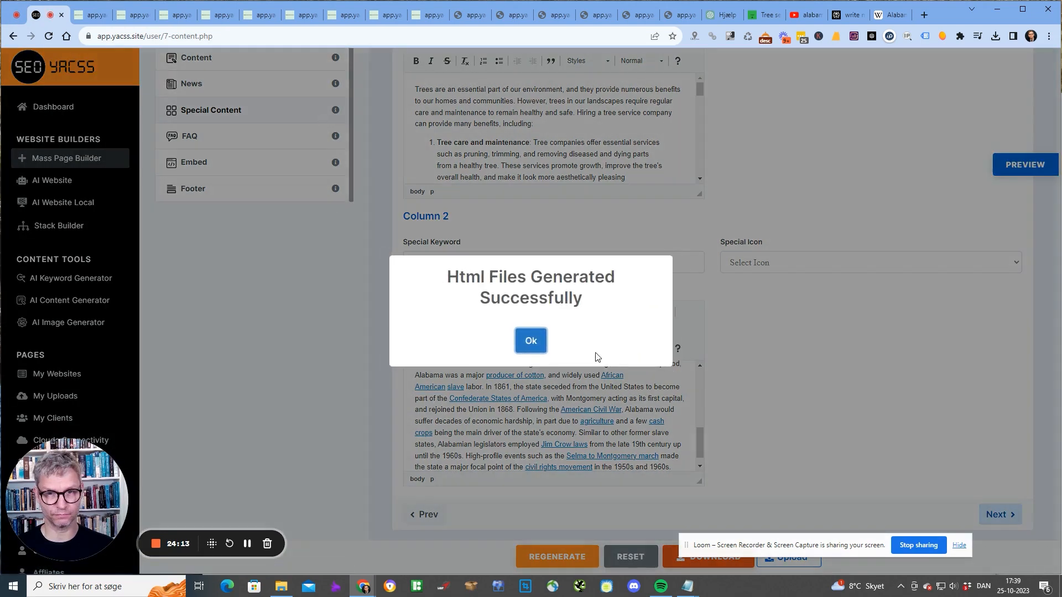
{"action": "left_click", "coordinate": [530, 341]}
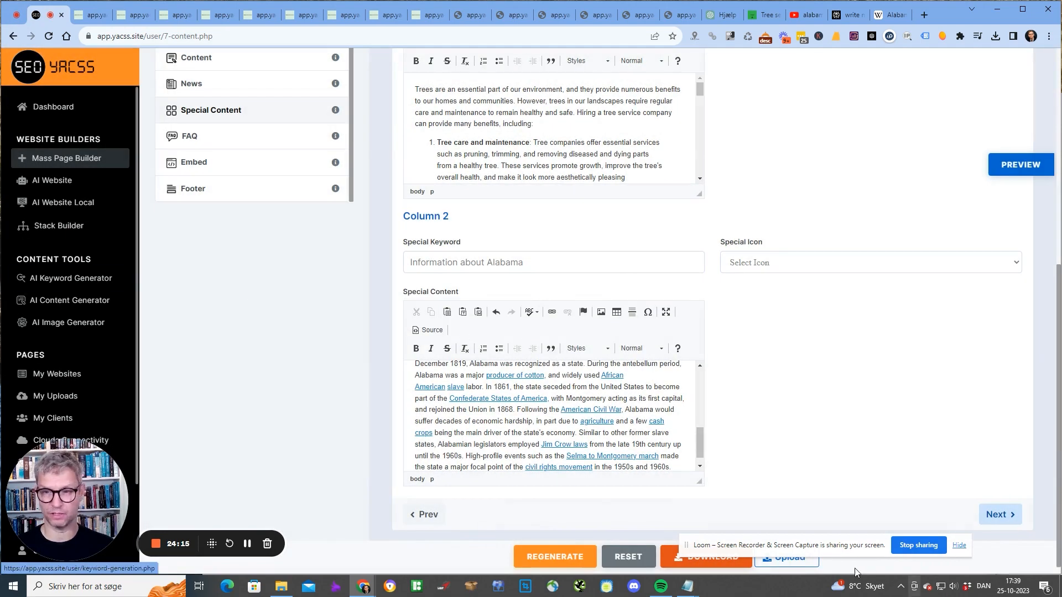
{"action": "left_click_drag", "start_coordinate": [858, 552], "coordinate": [223, 563]}
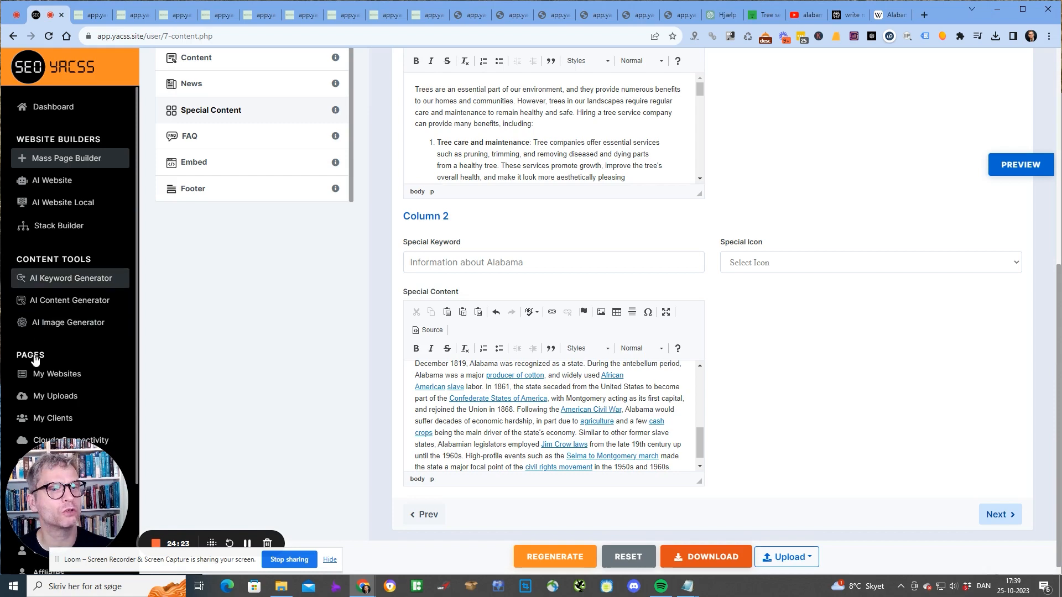
{"action": "left_click", "coordinate": [71, 375]}
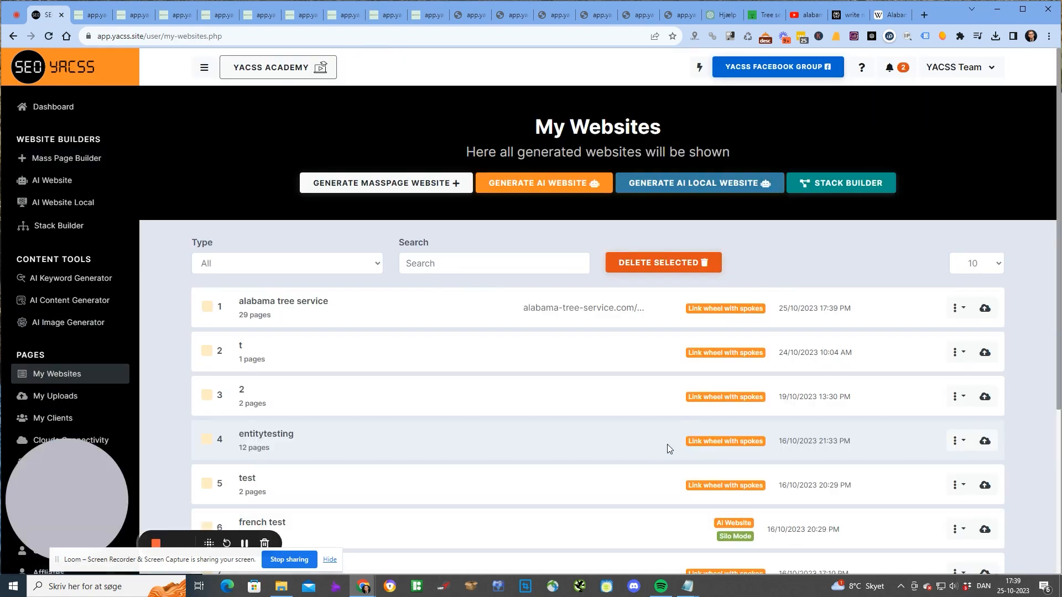
{"action": "left_click", "coordinate": [986, 310]}
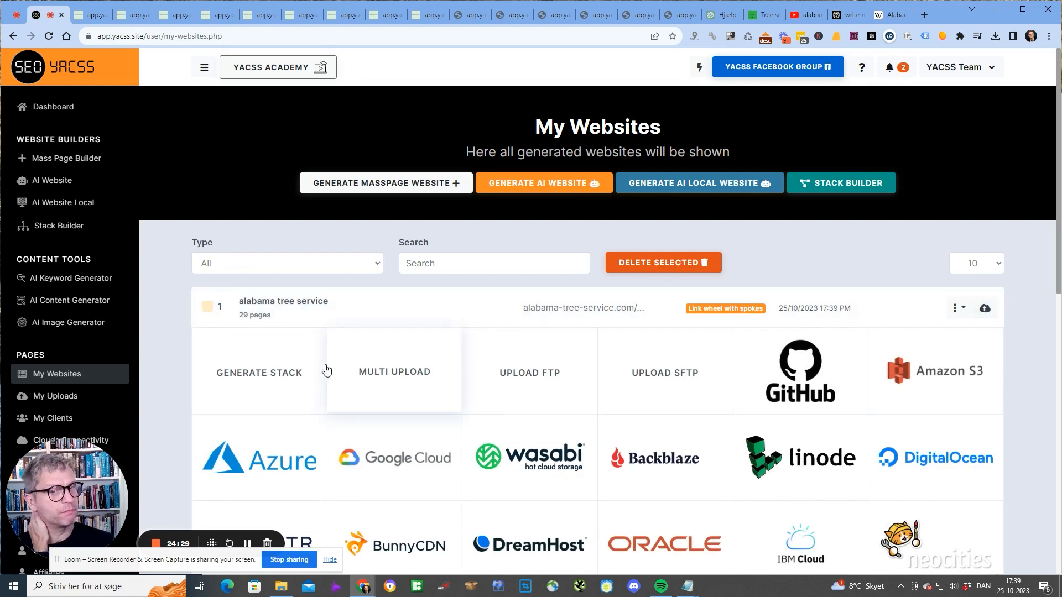
{"action": "left_click", "coordinate": [370, 368]}
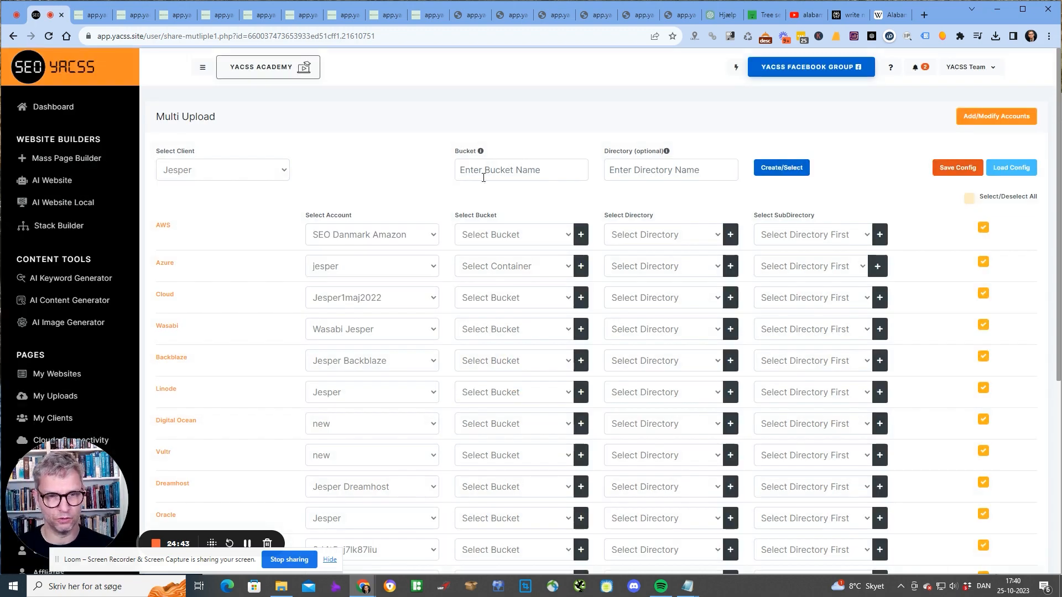
Set the upload bucket name to alabama-tree-service-benefits and the directory to trees.
{"action": "left_click", "coordinate": [525, 169]}
{"action": "type", "text": "al"}
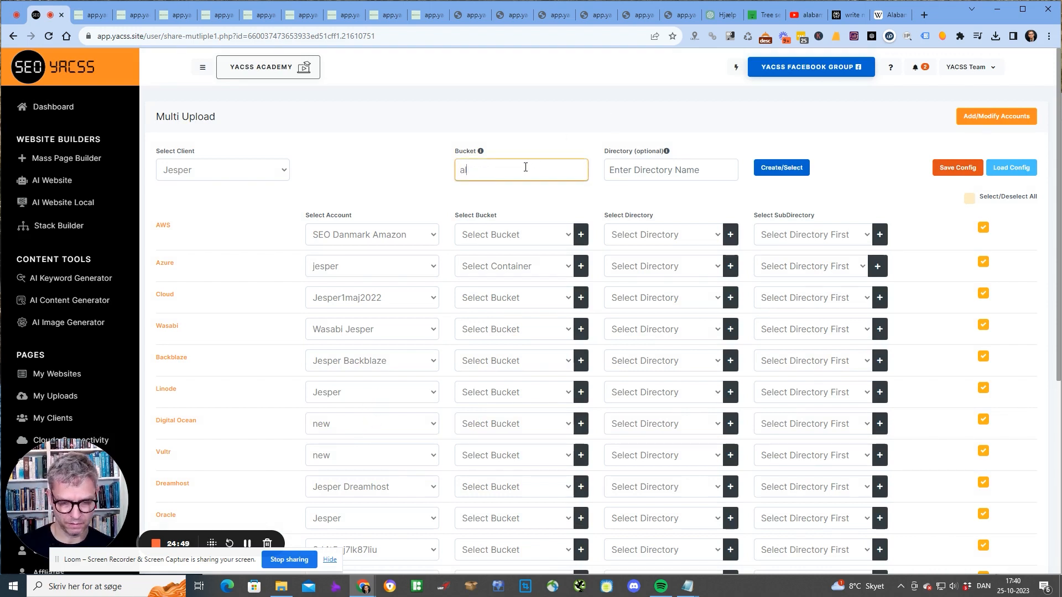
{"action": "type", "text": "babama-tree-service-bene"}
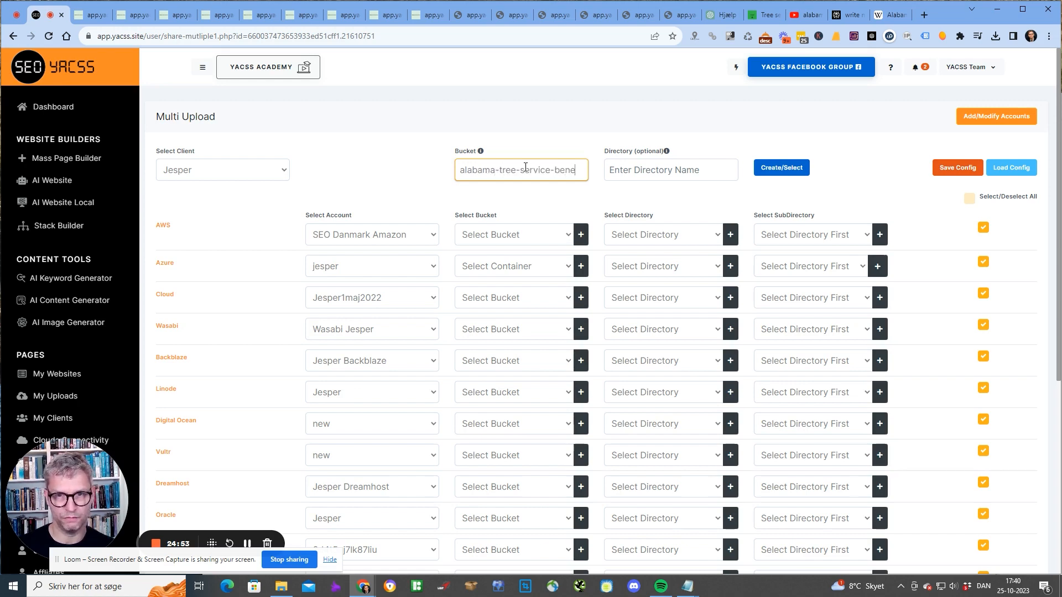
{"action": "type", "text": "fits"}
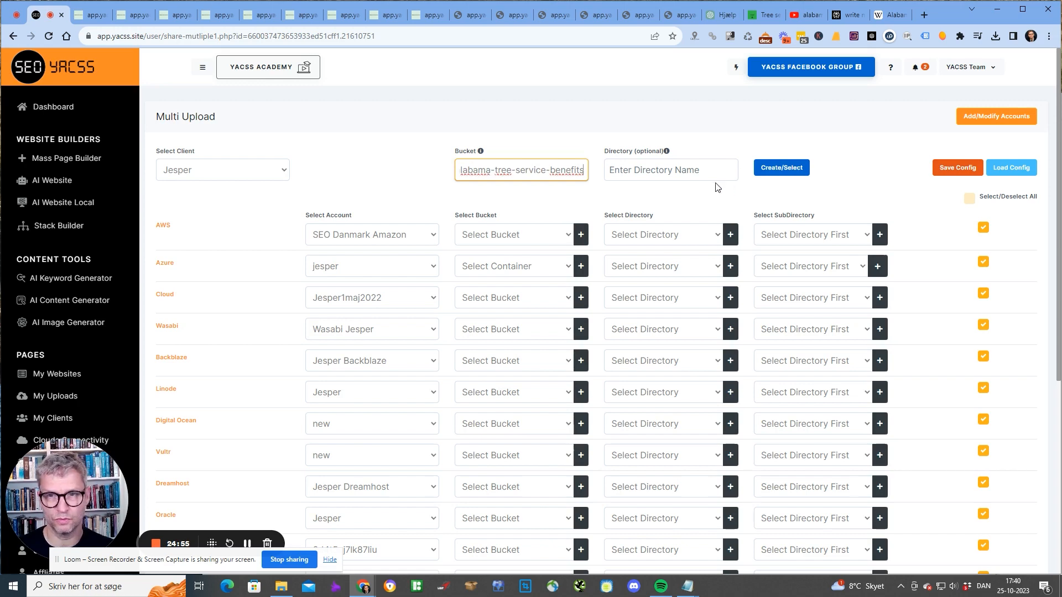
{"action": "left_click", "coordinate": [709, 169]}
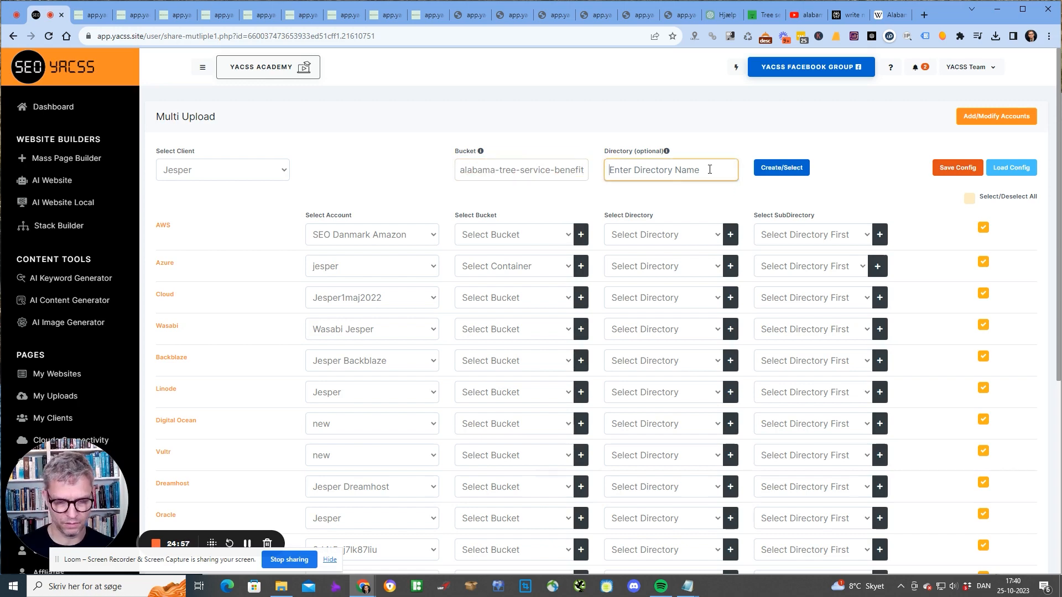
{"action": "type", "text": "trees"}
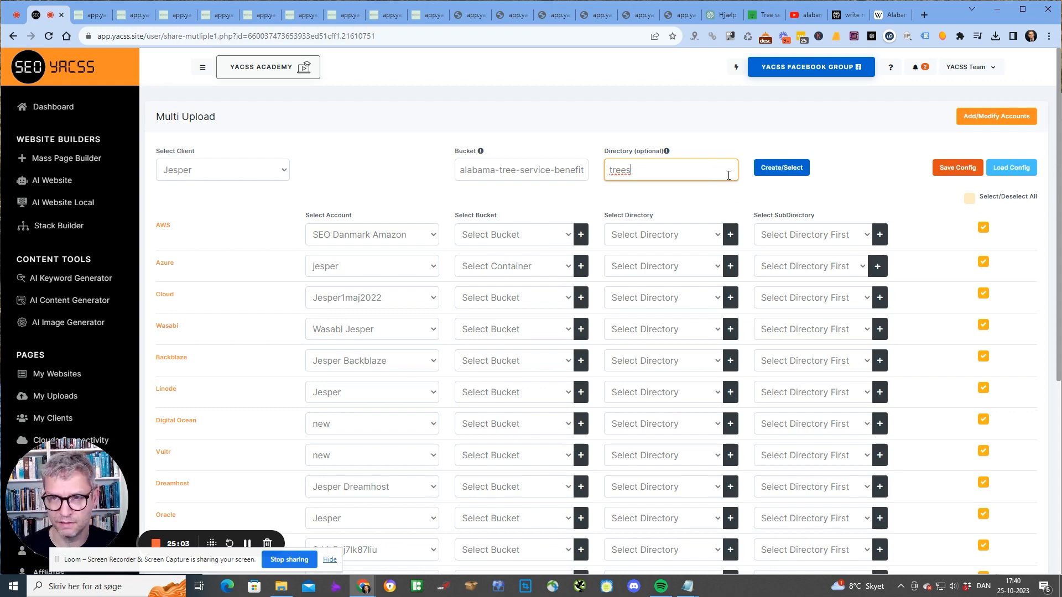
Deselect all cloud providers for the multi upload.
{"action": "left_click", "coordinate": [968, 200]}
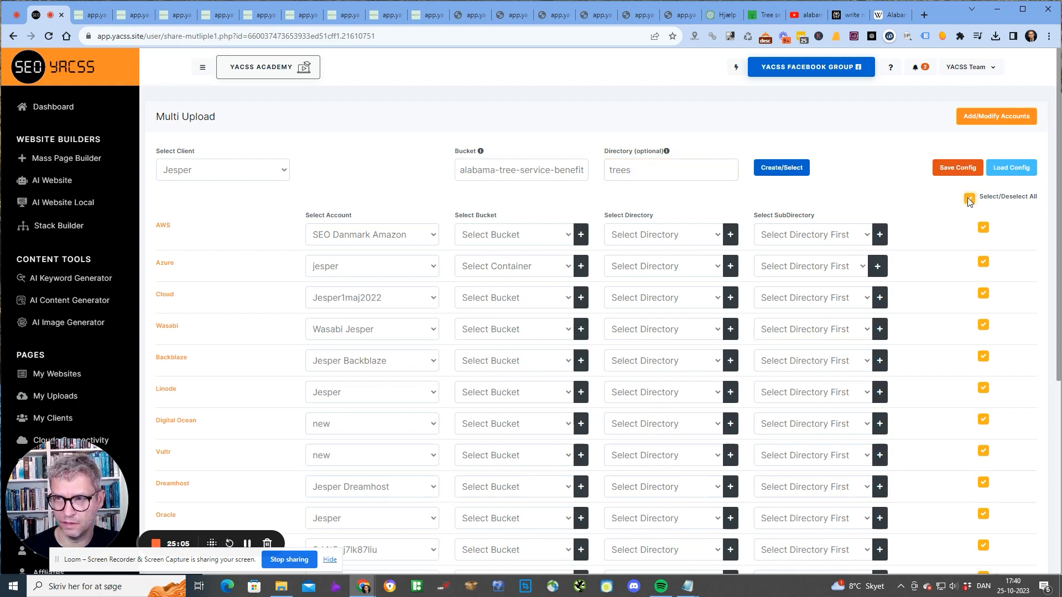
{"action": "left_click", "coordinate": [968, 198]}
{"action": "left_click", "coordinate": [968, 199]}
{"action": "double_click", "coordinate": [968, 199]}
{"action": "left_click", "coordinate": [968, 199]}
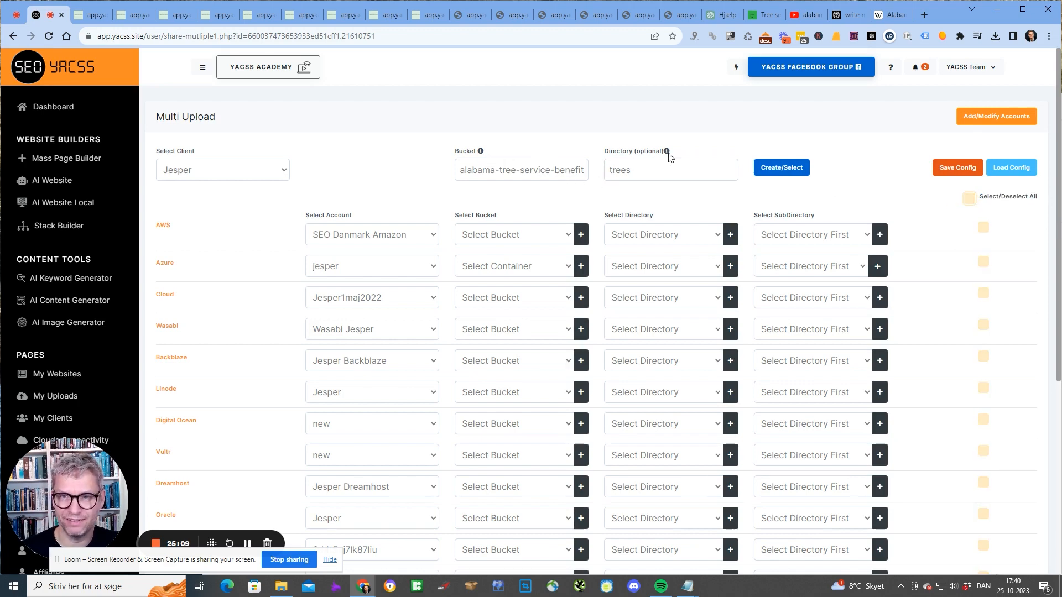
{"action": "left_click_drag", "start_coordinate": [668, 157], "coordinate": [592, 154]}
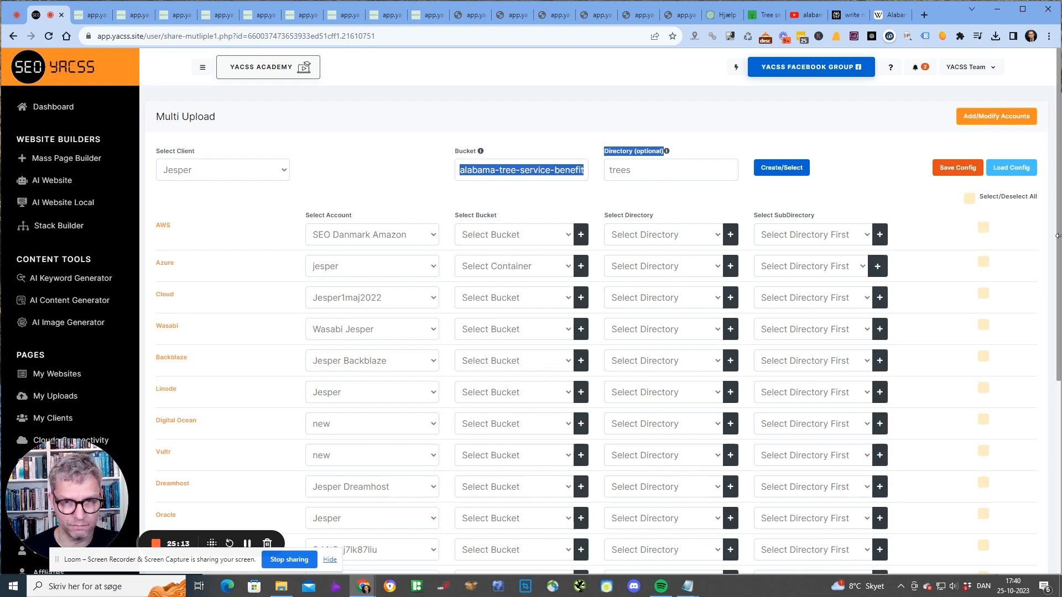
Select AWS, Azure, Cloud, Wasabi, Backblaze, Linode, Digital Ocean, Vultr, Dreamhost and Oracle as upload destinations.
{"action": "left_click", "coordinate": [983, 228]}
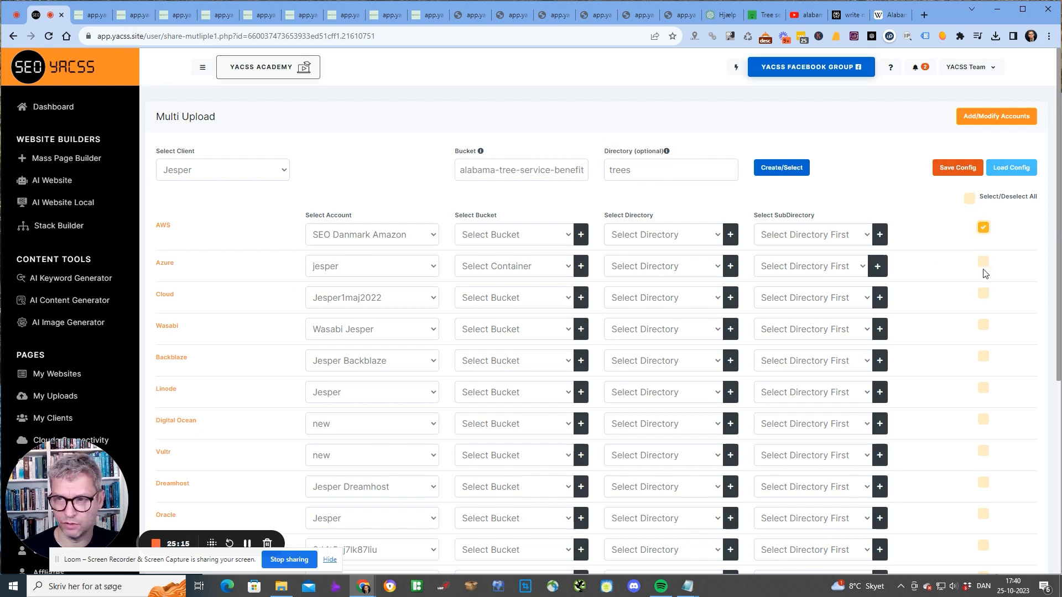
{"action": "left_click", "coordinate": [983, 263]}
{"action": "left_click", "coordinate": [984, 297]}
{"action": "scroll", "coordinate": [990, 182], "scroll_direction": "down", "scroll_amount": 3}
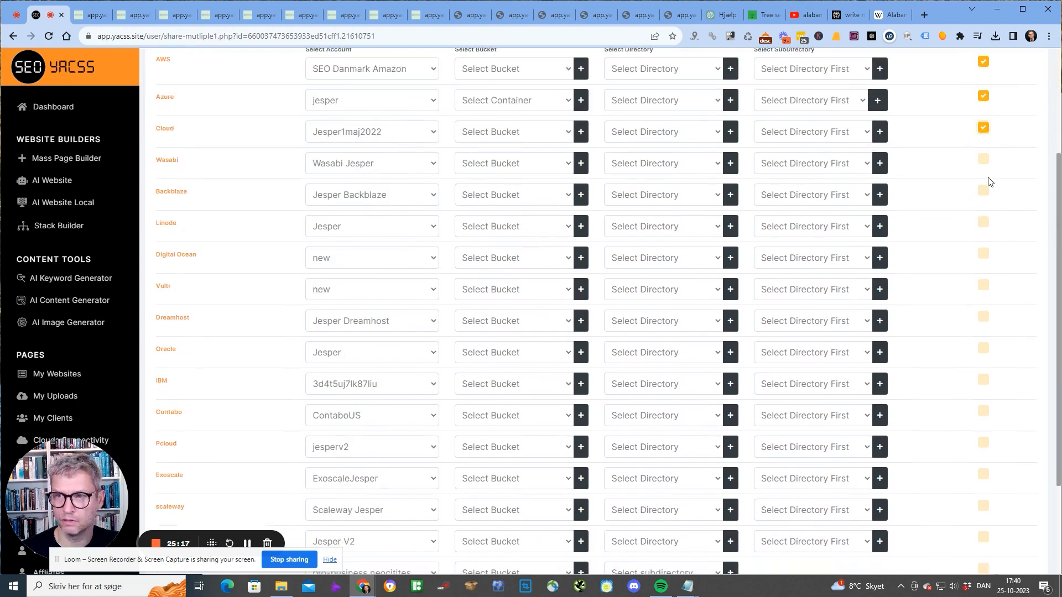
{"action": "left_click", "coordinate": [982, 161]}
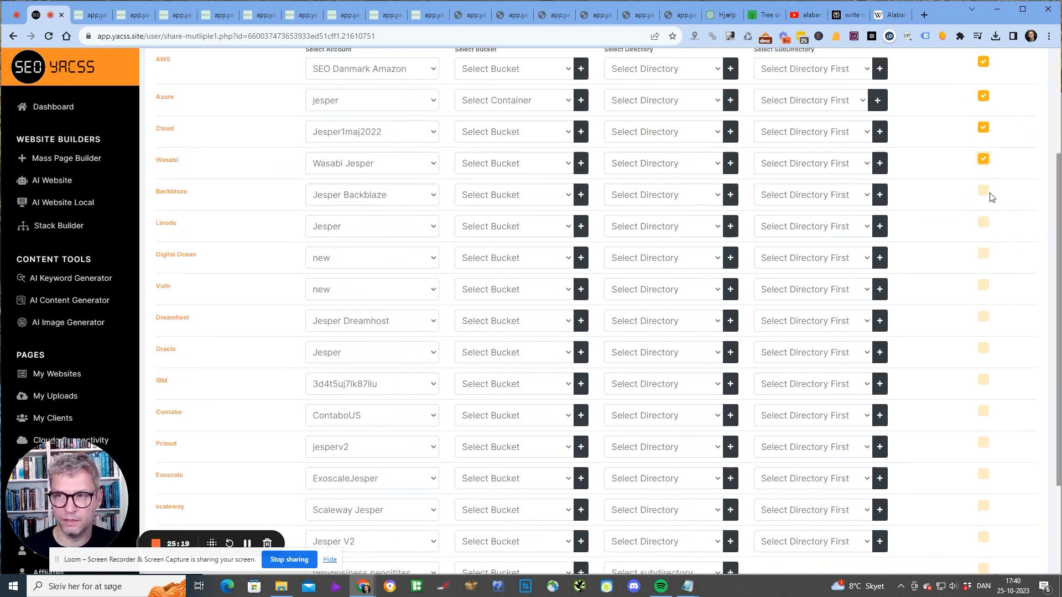
{"action": "left_click", "coordinate": [983, 222]}
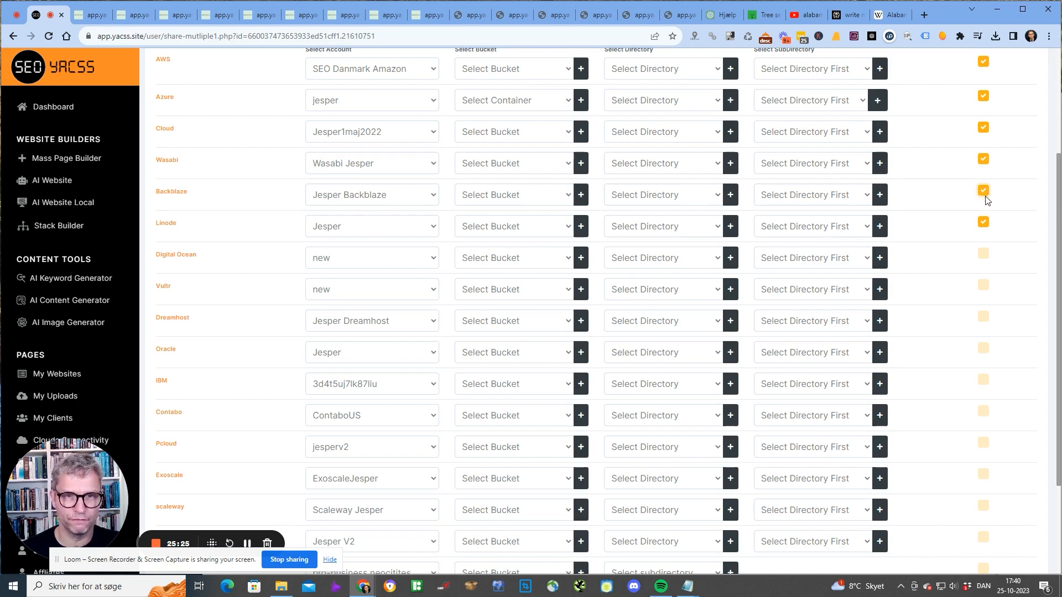
{"action": "left_click", "coordinate": [984, 254]}
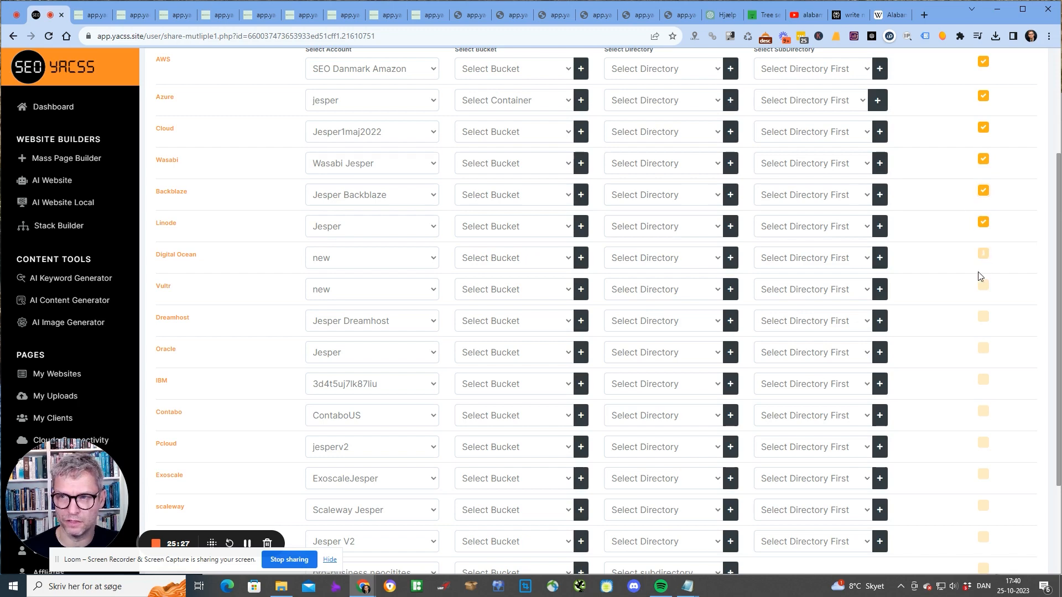
{"action": "left_click", "coordinate": [983, 286]}
{"action": "left_click", "coordinate": [984, 318]}
{"action": "left_click", "coordinate": [984, 349]}
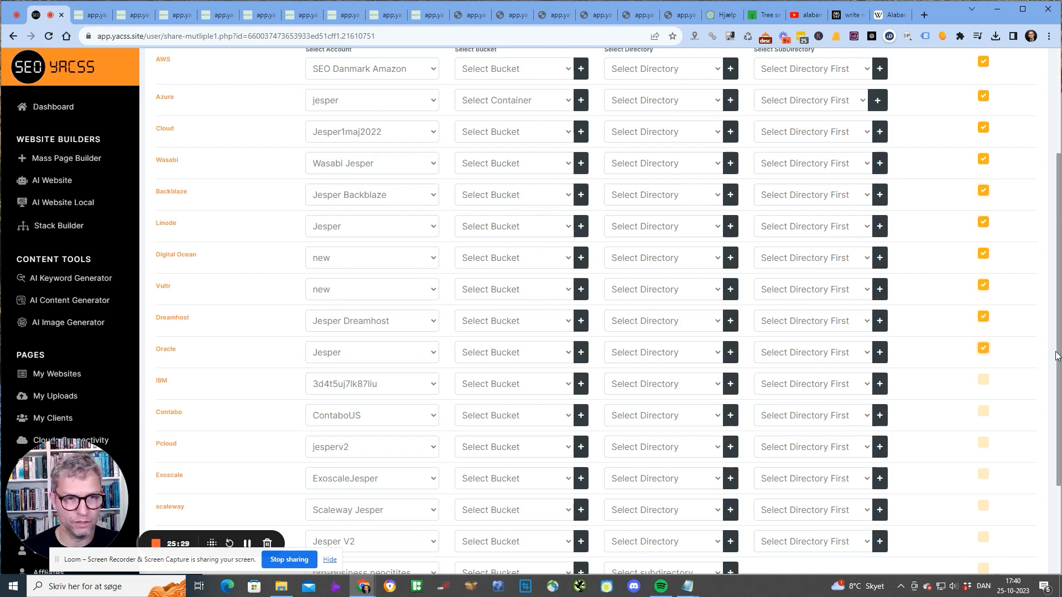
Add IBM, Contabo, Pcloud, Exoscale, Scaleway, Upcloud and Neocities to the selected upload destinations.
{"action": "scroll", "coordinate": [978, 236], "scroll_direction": "down", "scroll_amount": 3}
{"action": "left_click", "coordinate": [982, 243]}
{"action": "left_click", "coordinate": [985, 274]}
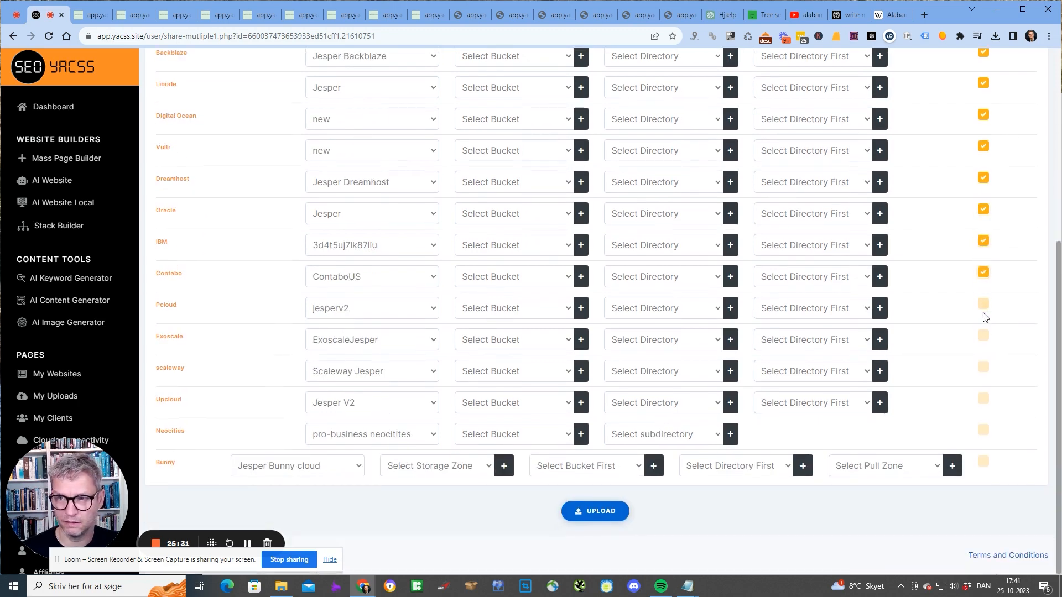
{"action": "left_click", "coordinate": [985, 305]}
{"action": "left_click", "coordinate": [985, 337]}
{"action": "left_click", "coordinate": [984, 368]}
{"action": "left_click", "coordinate": [984, 399]}
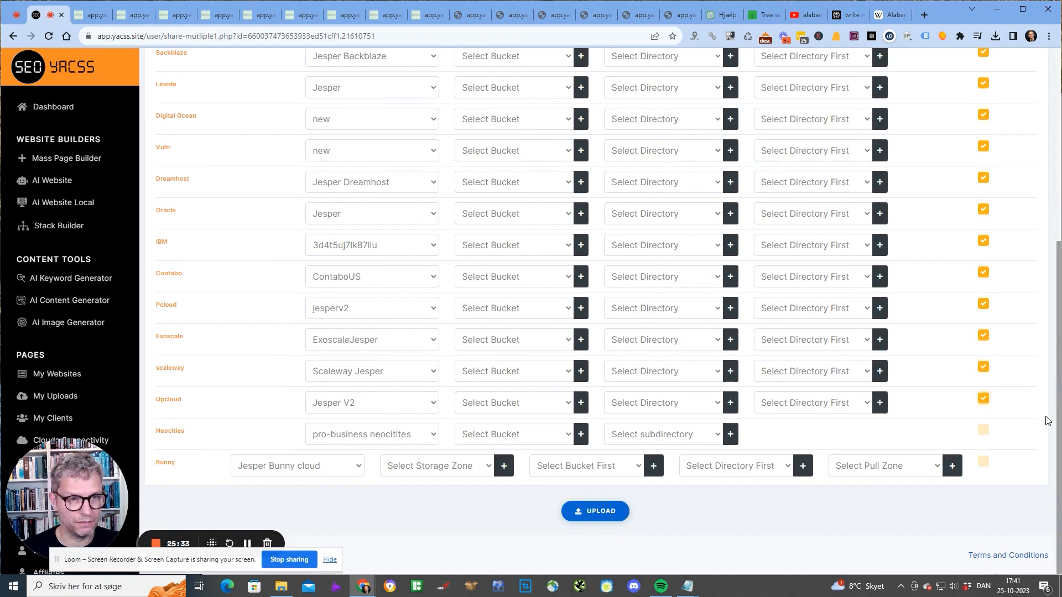
{"action": "left_click", "coordinate": [984, 431]}
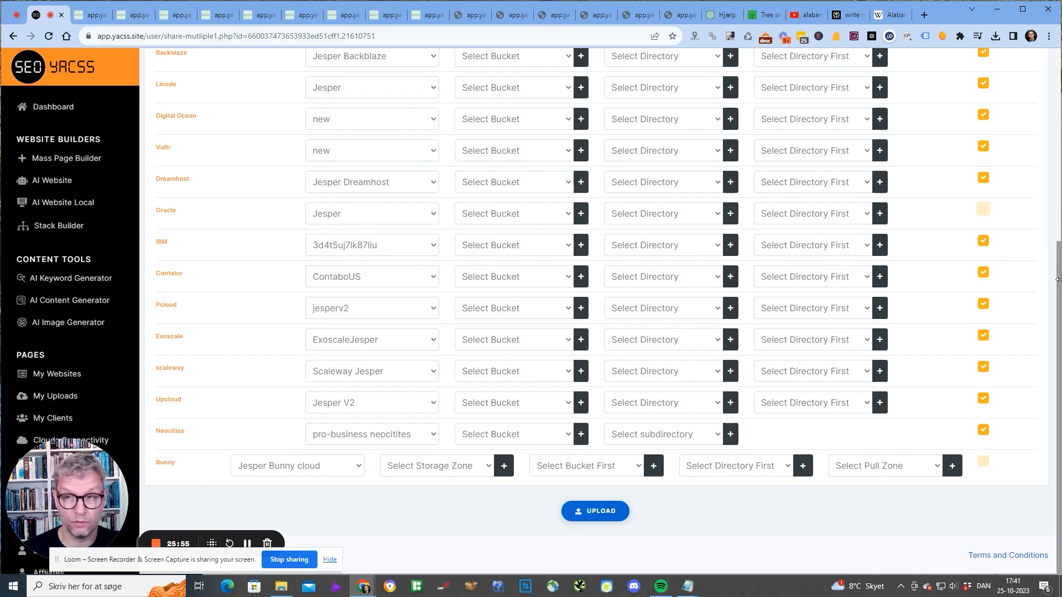
Create and select the alabama-tree-service-benefits bucket and trees directory on all ticked cloud providers.
{"action": "scroll", "coordinate": [559, 332], "scroll_direction": "up", "scroll_amount": 6}
{"action": "left_click", "coordinate": [783, 169]}
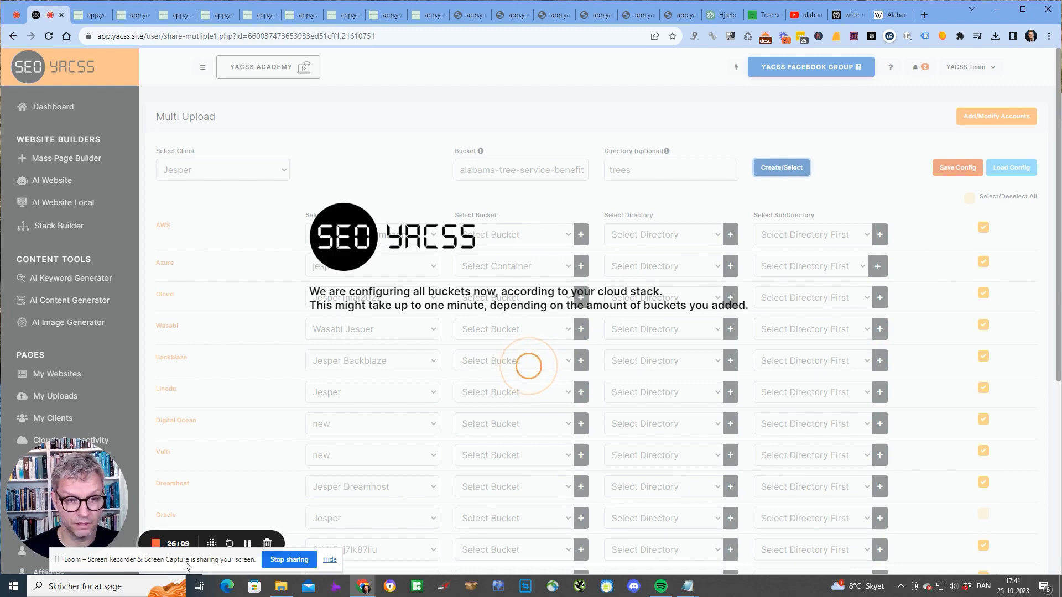
{"action": "left_click_drag", "start_coordinate": [185, 564], "coordinate": [908, 561]}
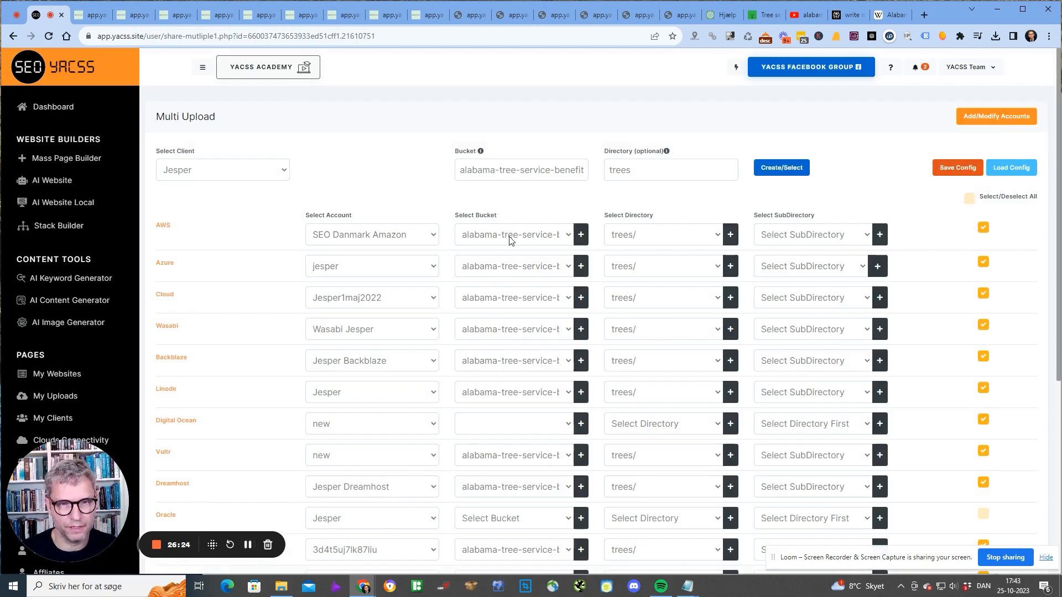
Exclude Digital Ocean from the upload destinations and check the bucket and directory assignments of the other providers.
{"action": "scroll", "coordinate": [539, 226], "scroll_direction": "down", "scroll_amount": 2}
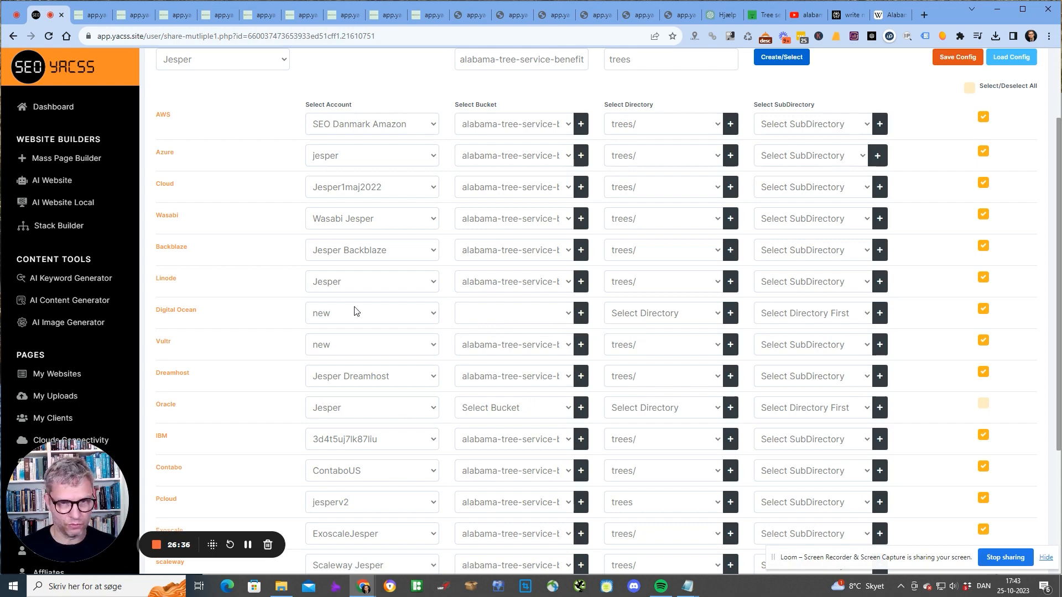
{"action": "left_click", "coordinate": [984, 310]}
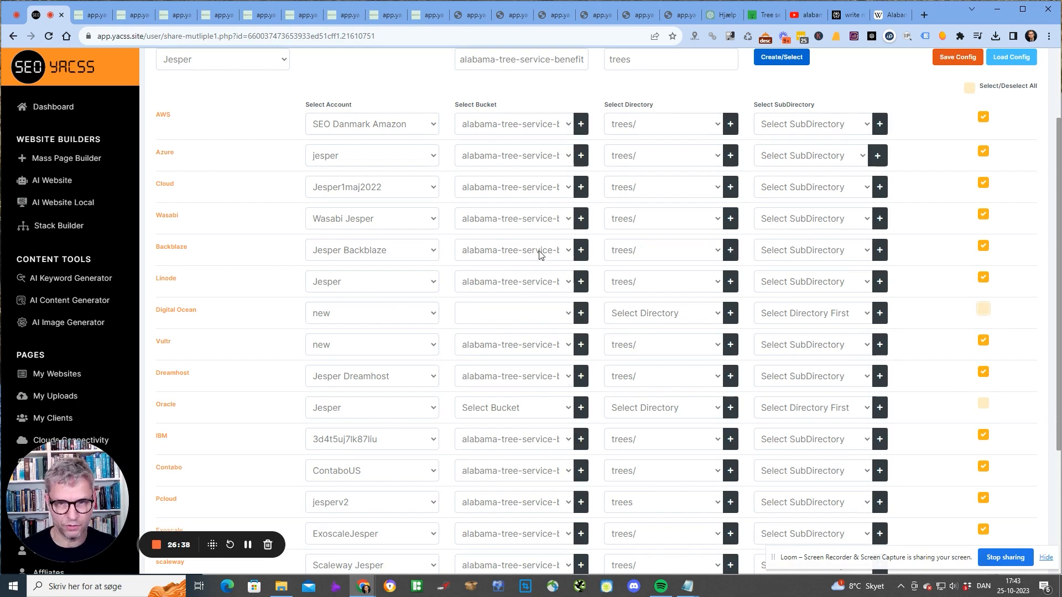
{"action": "scroll", "coordinate": [420, 252], "scroll_direction": "down", "scroll_amount": 3}
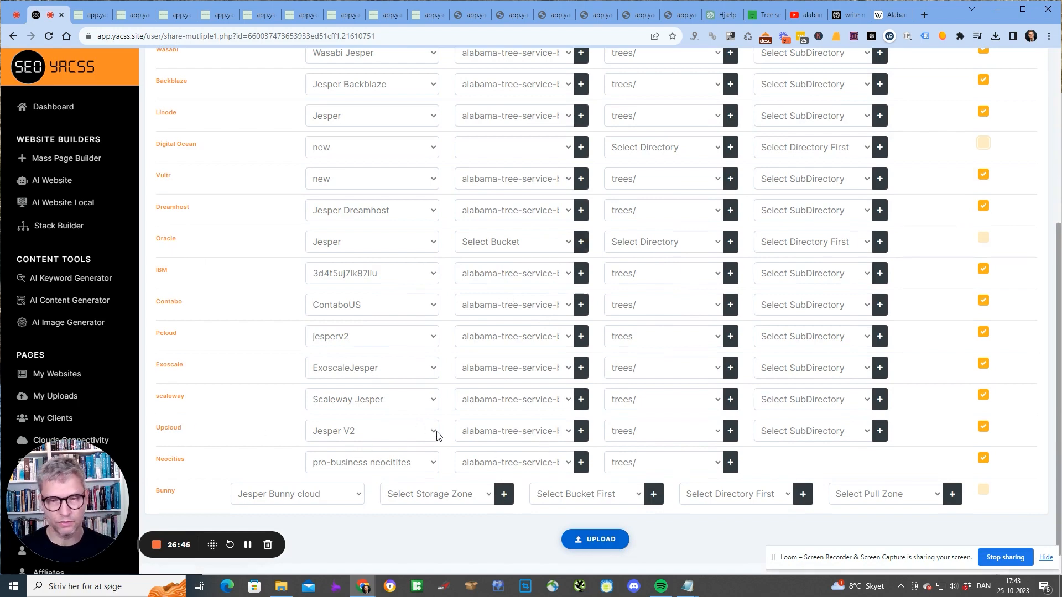
Save the cloud configuration under a new profile named alabama-tree-service-benefits.
{"action": "scroll", "coordinate": [437, 435], "scroll_direction": "up", "scroll_amount": 5}
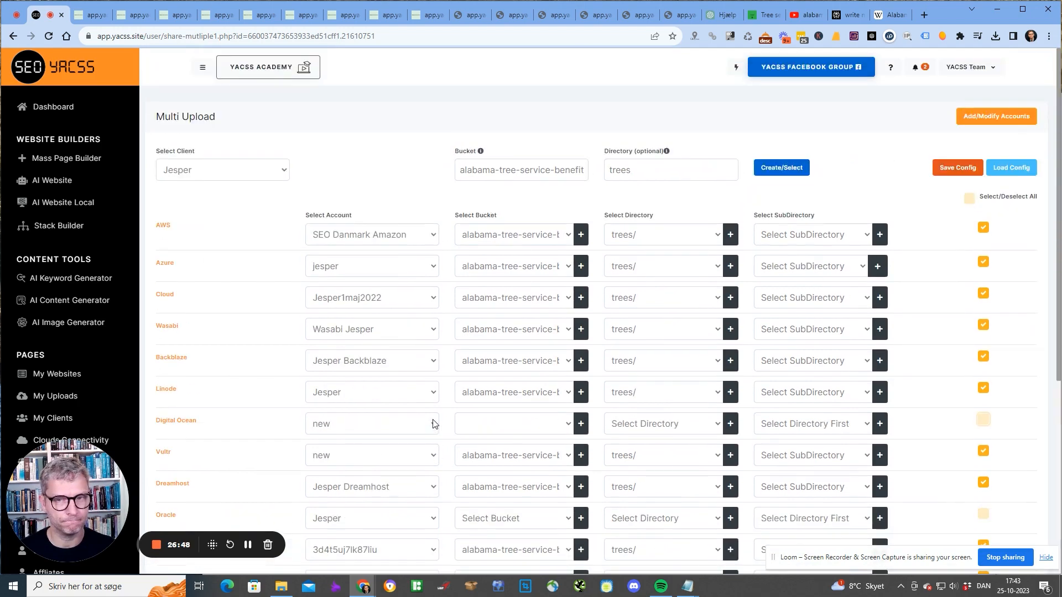
{"action": "triple_click", "coordinate": [547, 169]}
{"action": "left_click", "coordinate": [961, 169]}
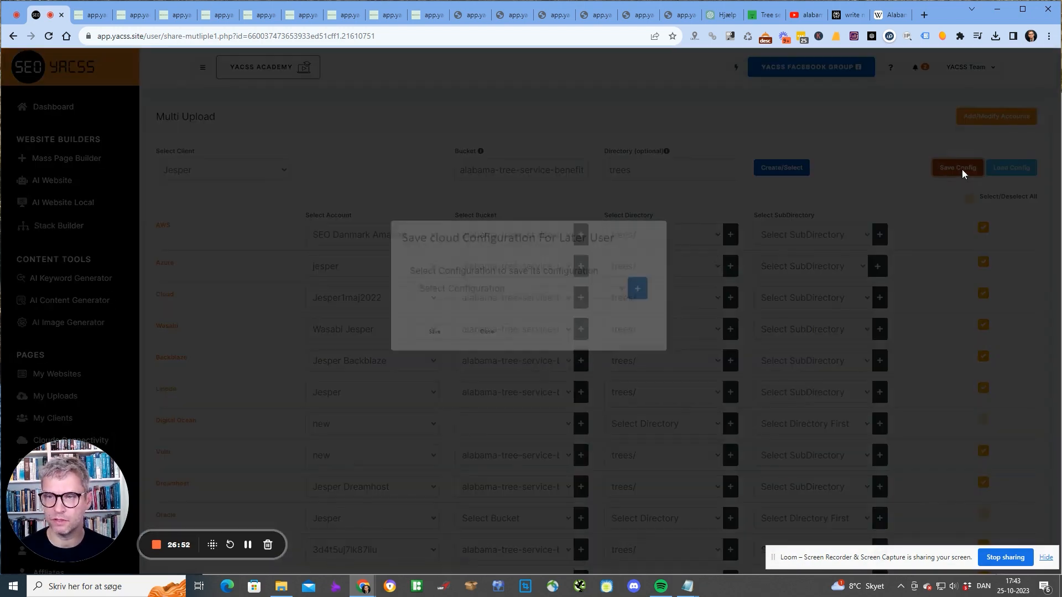
{"action": "left_click", "coordinate": [637, 314]}
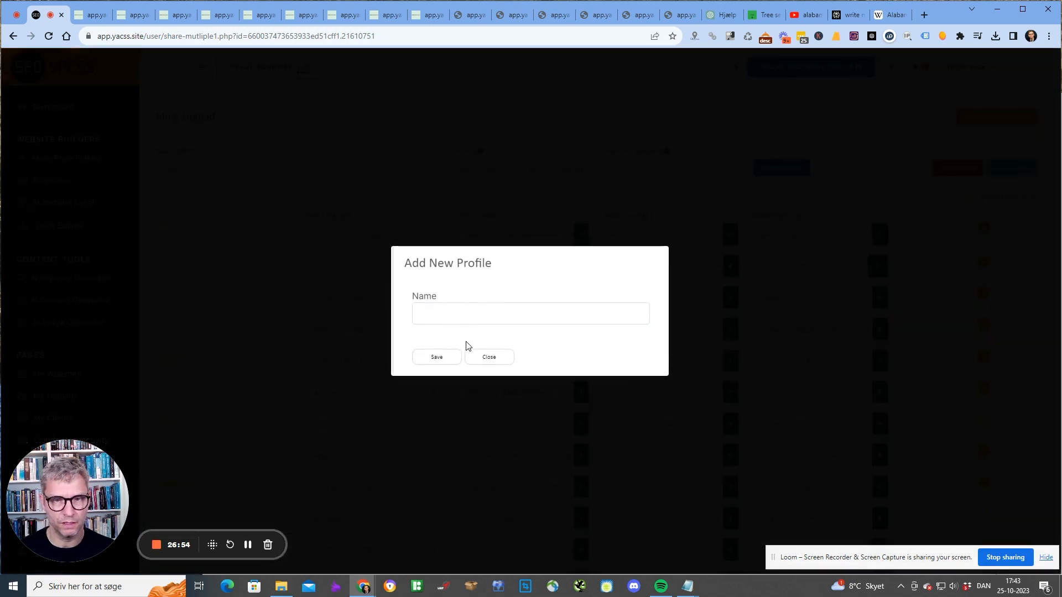
{"action": "type", "text": "alabama-tree-service-benefits"}
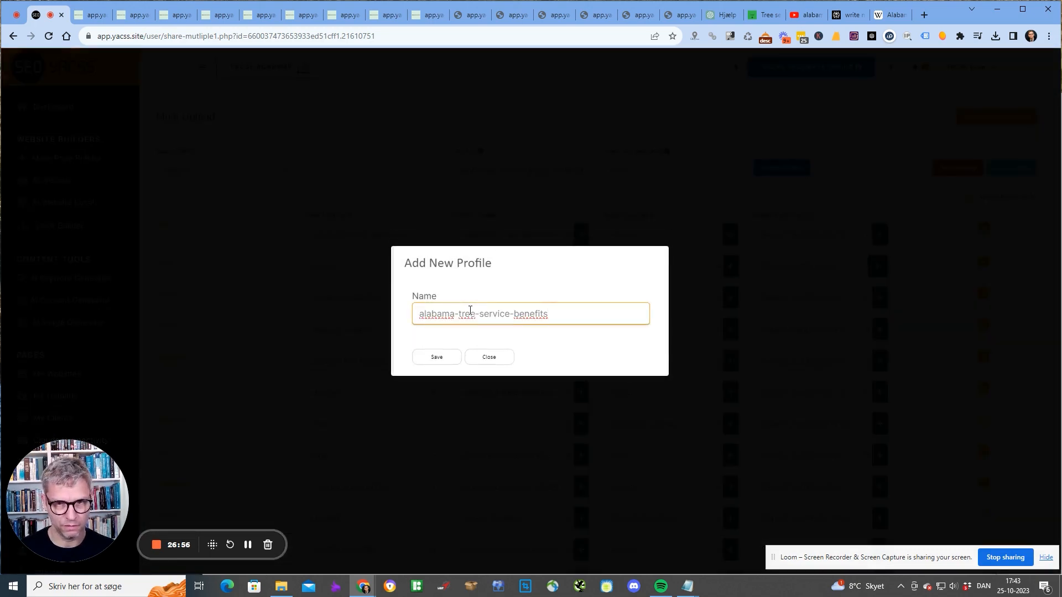
{"action": "left_click", "coordinate": [437, 359]}
{"action": "left_click", "coordinate": [443, 360]}
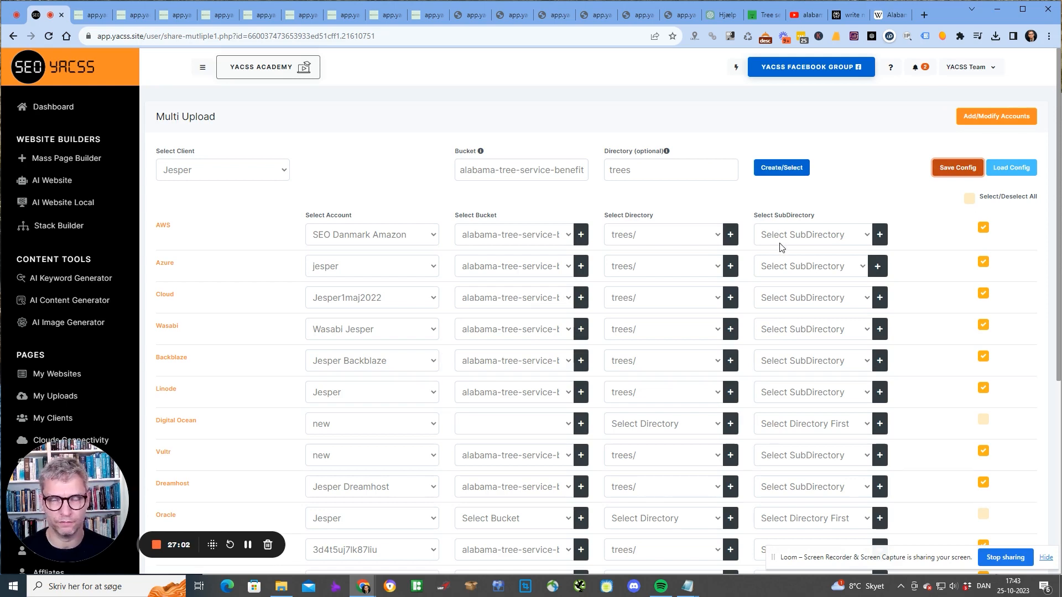
Upload the website to all selected cloud providers and acknowledge the upload notice.
{"action": "scroll", "coordinate": [817, 207], "scroll_direction": "down", "scroll_amount": 5}
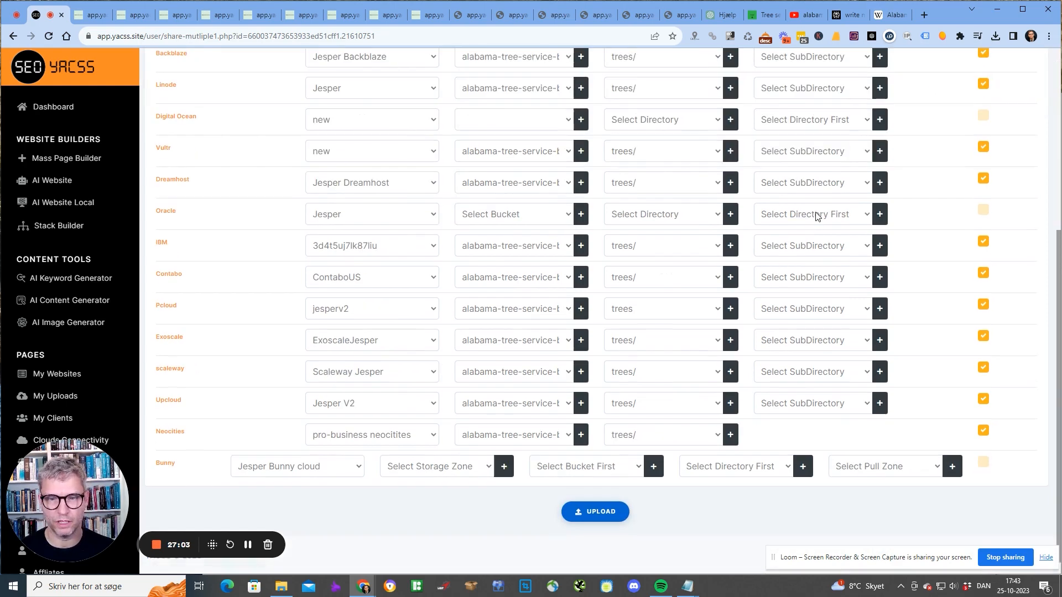
{"action": "left_click", "coordinate": [611, 513]}
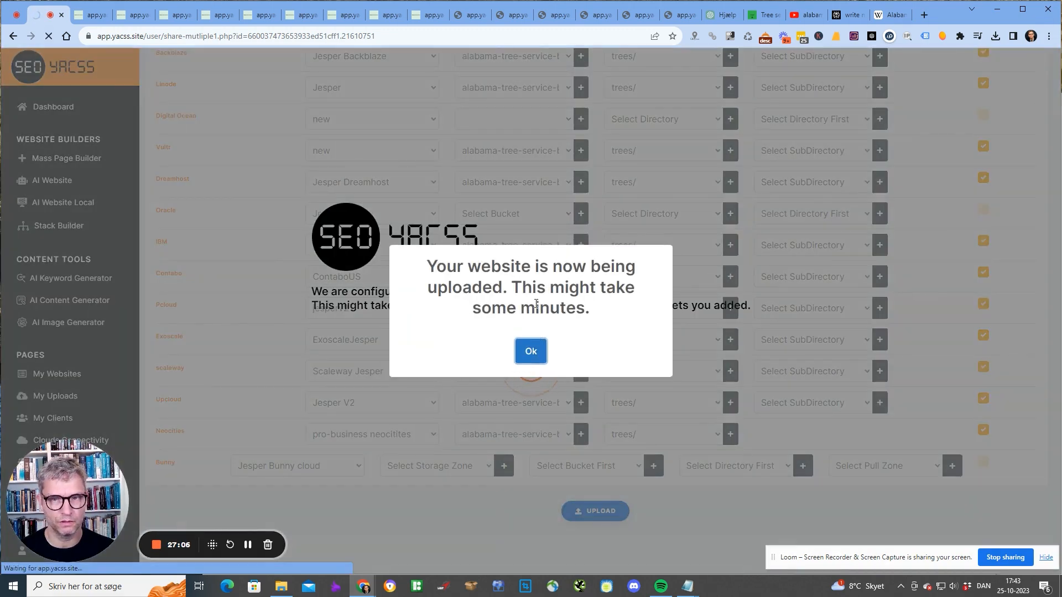
{"action": "left_click", "coordinate": [530, 353]}
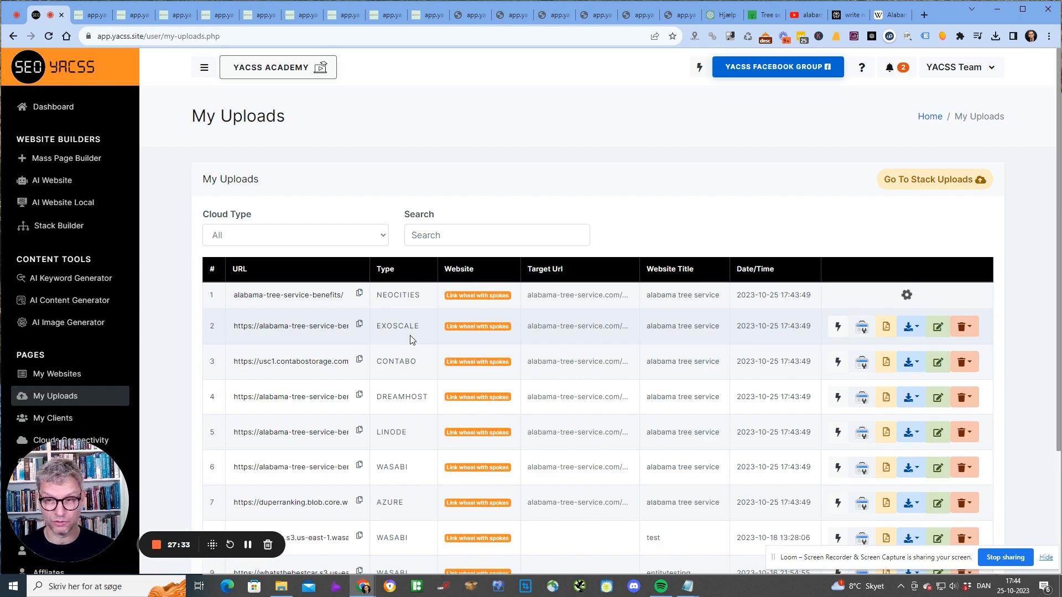
Copy the new AWS upload's URL from the uploads list and view that site in a new browser tab.
{"action": "scroll", "coordinate": [455, 371], "scroll_direction": "down", "scroll_amount": 1}
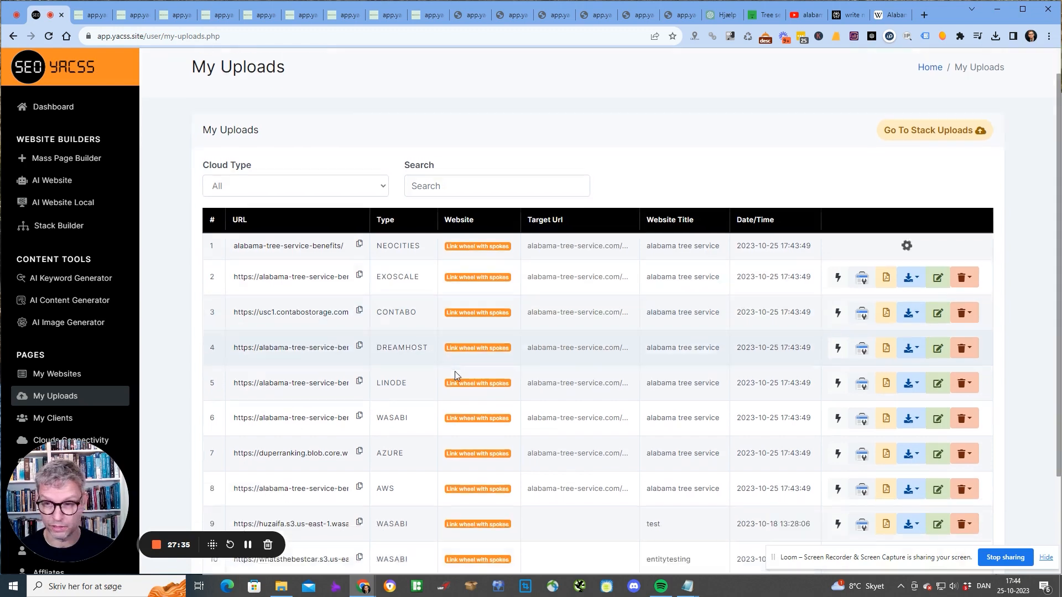
{"action": "scroll", "coordinate": [455, 370], "scroll_direction": "down", "scroll_amount": 2}
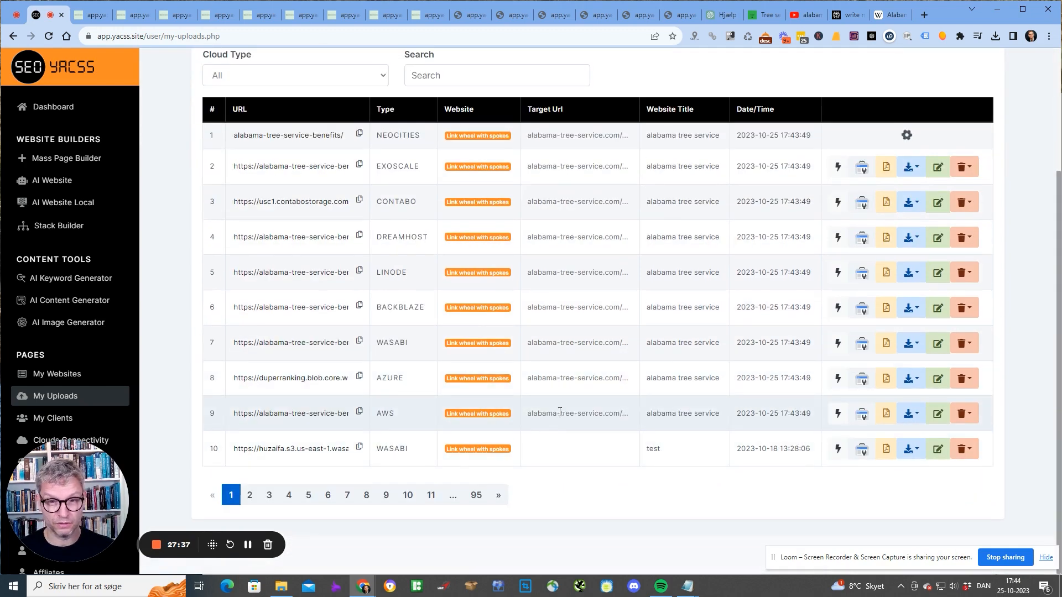
{"action": "left_click", "coordinate": [360, 412]}
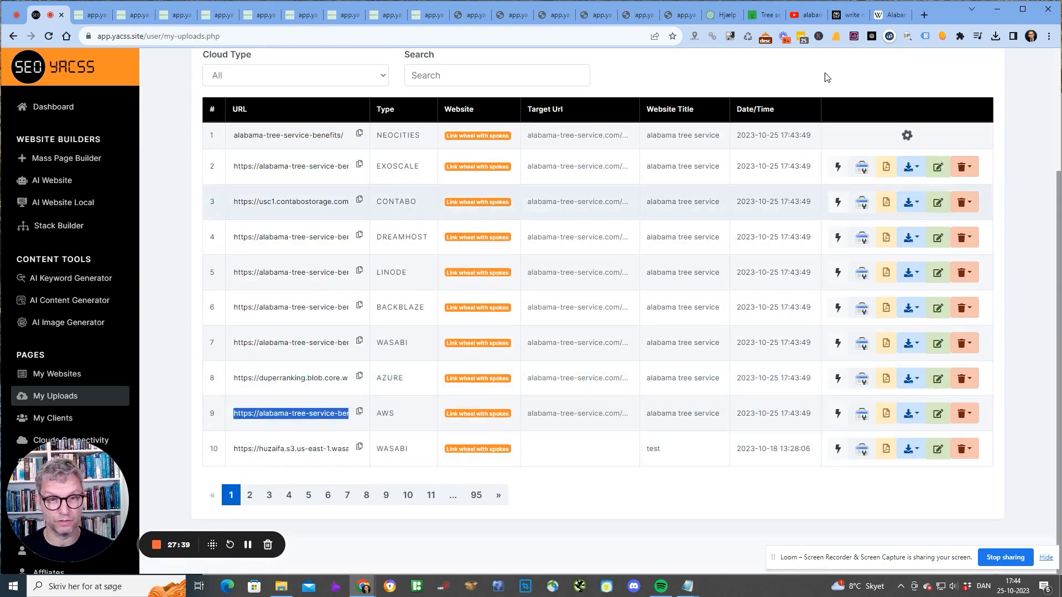
{"action": "left_click", "coordinate": [924, 15]}
{"action": "key", "text": "ctrl+v"}
{"action": "key", "text": "Return"}
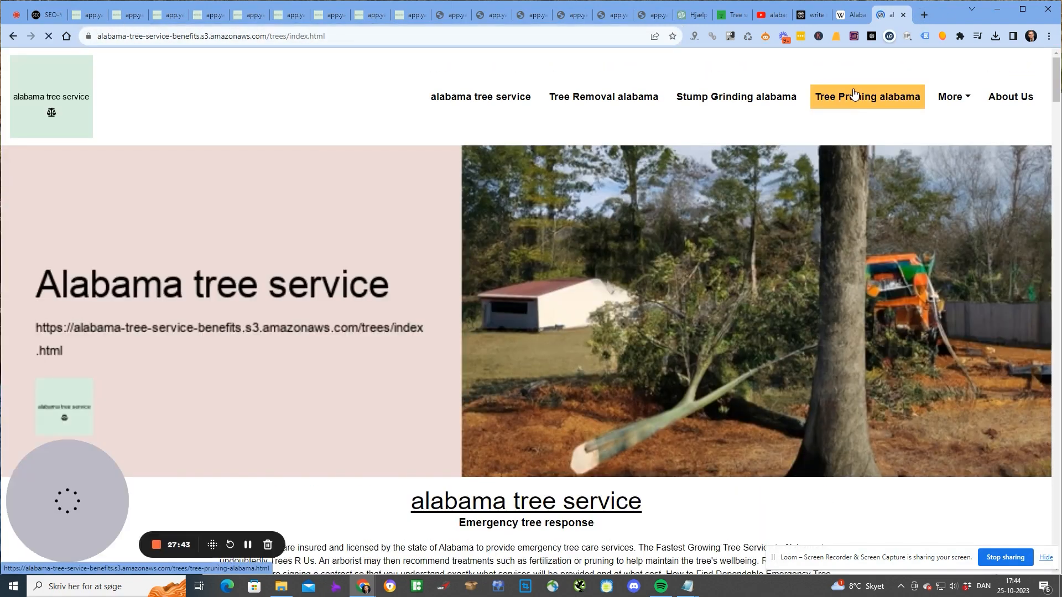
{"action": "scroll", "coordinate": [852, 100], "scroll_direction": "down", "scroll_amount": 6}
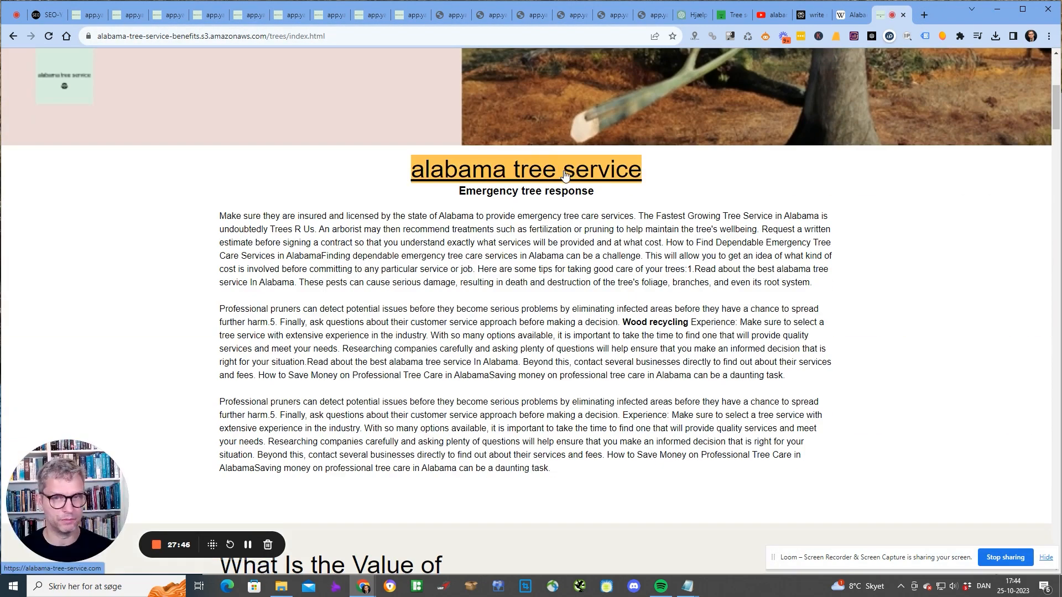
Copy the alabama tree service Wasabi upload's URL and view its home page in another new browser tab.
{"action": "left_click", "coordinate": [47, 15]}
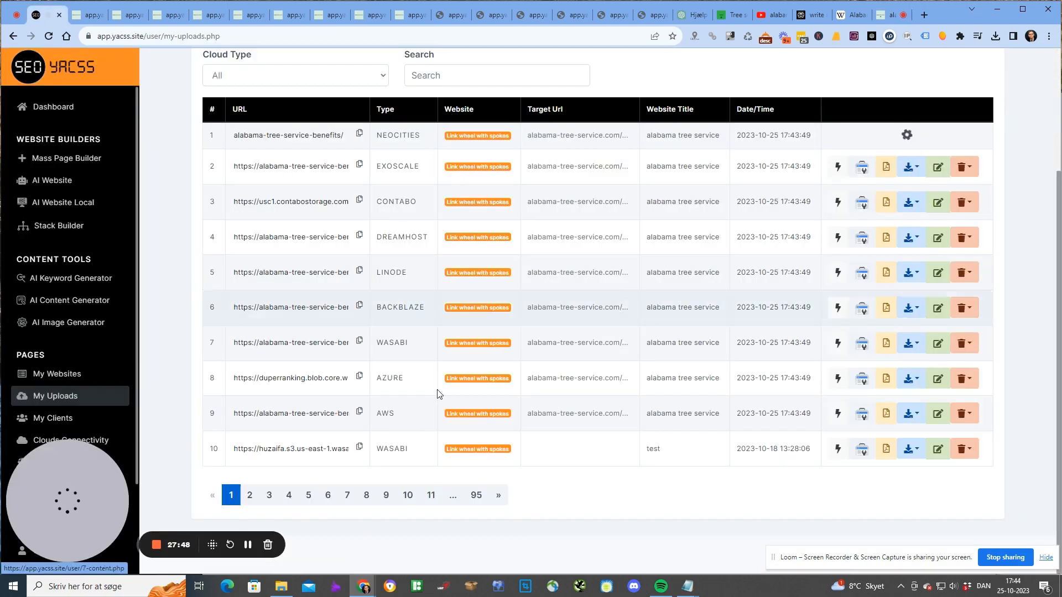
{"action": "left_click", "coordinate": [360, 343]}
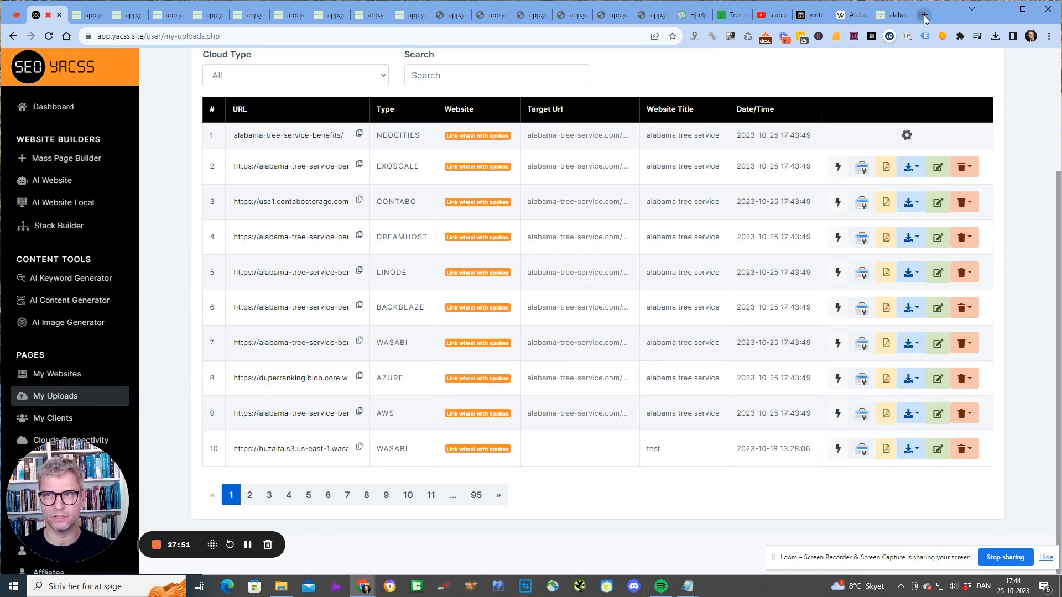
{"action": "left_click", "coordinate": [921, 17]}
{"action": "key", "text": "ctrl+v"}
{"action": "key", "text": "Return"}
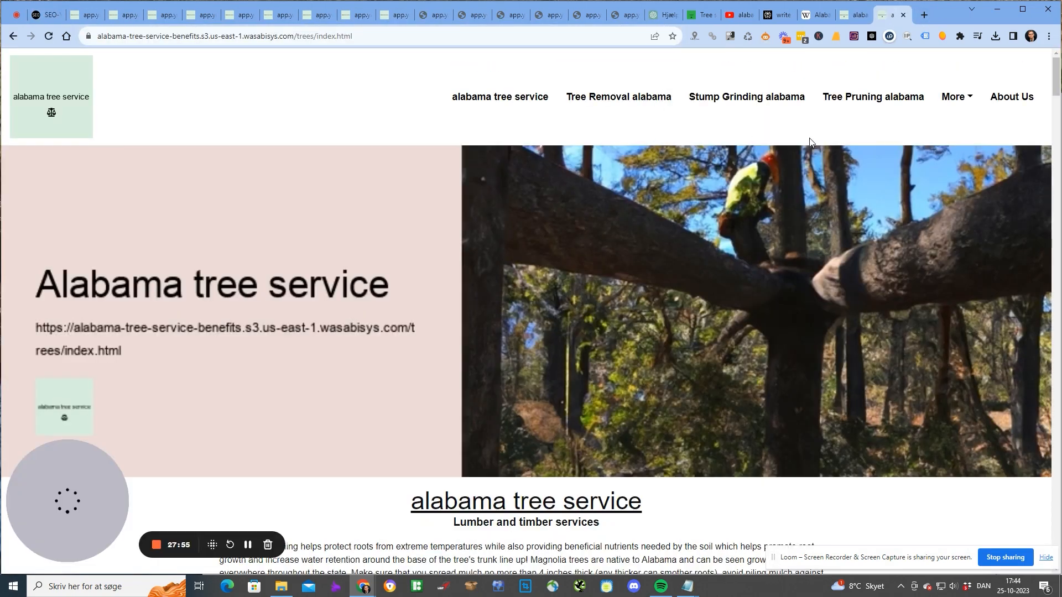
{"action": "scroll", "coordinate": [832, 141], "scroll_direction": "down", "scroll_amount": 2}
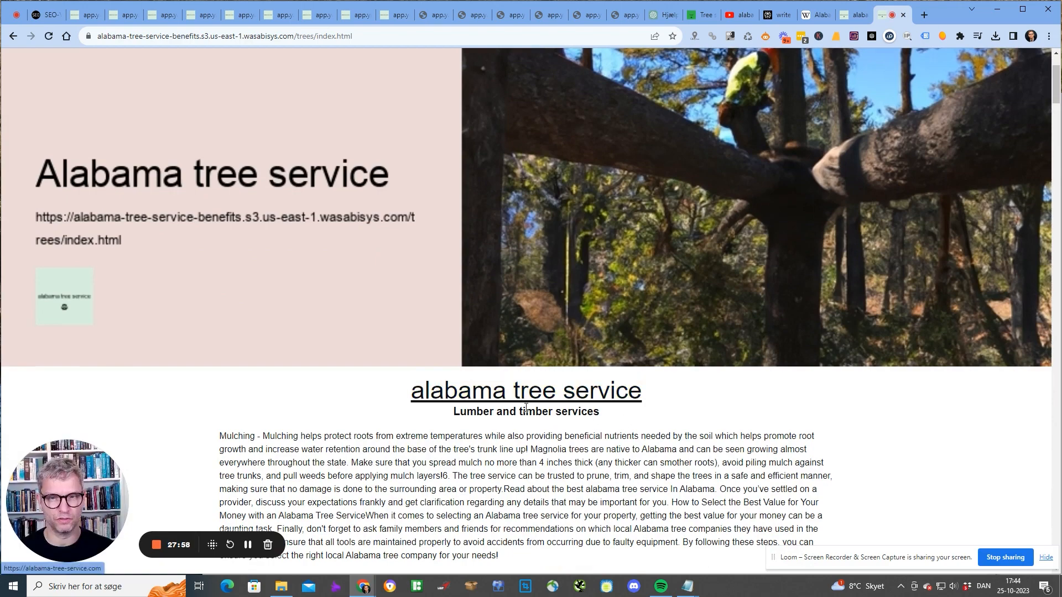
{"action": "left_click_drag", "start_coordinate": [238, 437], "coordinate": [343, 447]}
{"action": "left_click", "coordinate": [395, 462]}
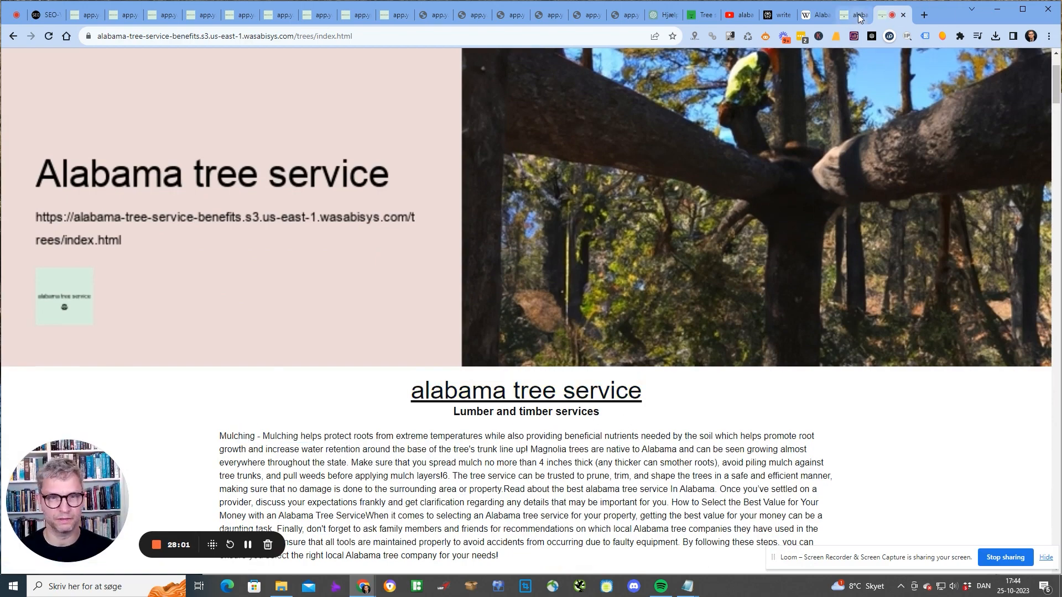
Compare the subheadings and body text of the AWS and Wasabi versions of the home page.
{"action": "left_click", "coordinate": [859, 18]}
{"action": "left_click_drag", "start_coordinate": [464, 190], "coordinate": [576, 203]}
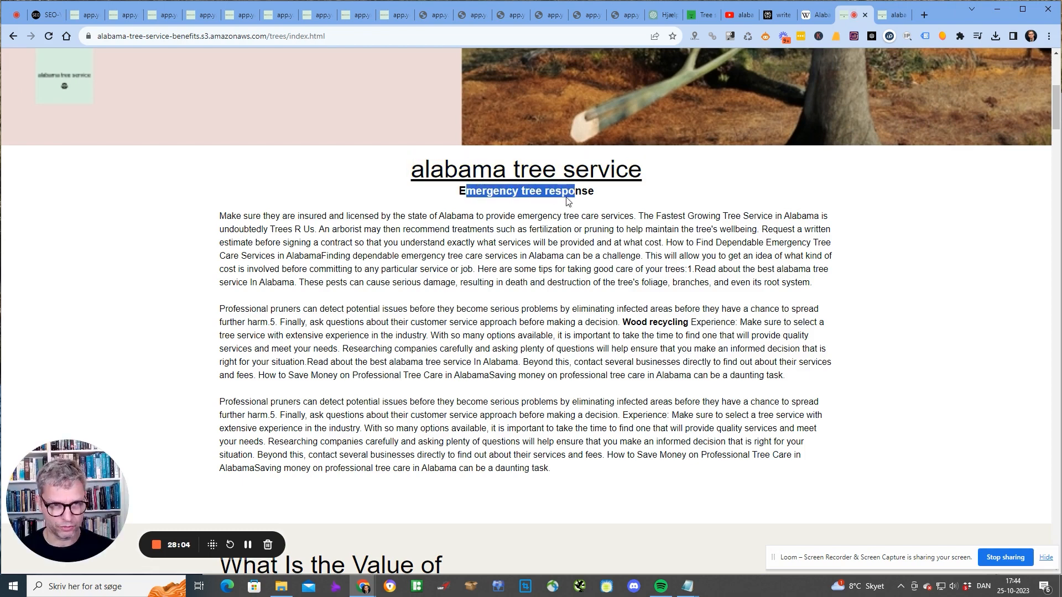
{"action": "left_click_drag", "start_coordinate": [236, 216], "coordinate": [362, 243]}
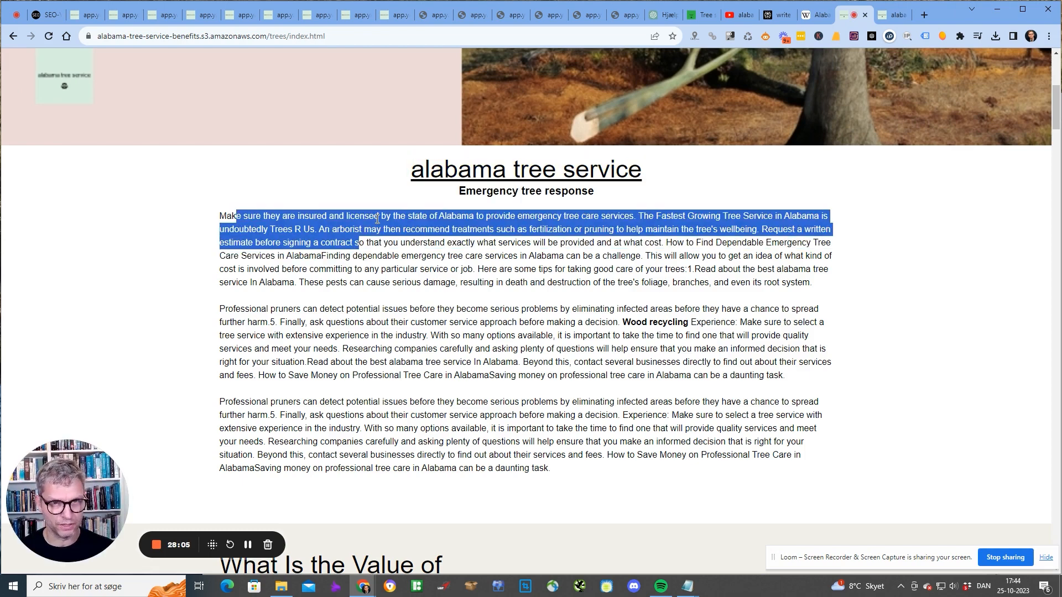
{"action": "left_click", "coordinate": [376, 220]}
{"action": "left_click", "coordinate": [898, 10]}
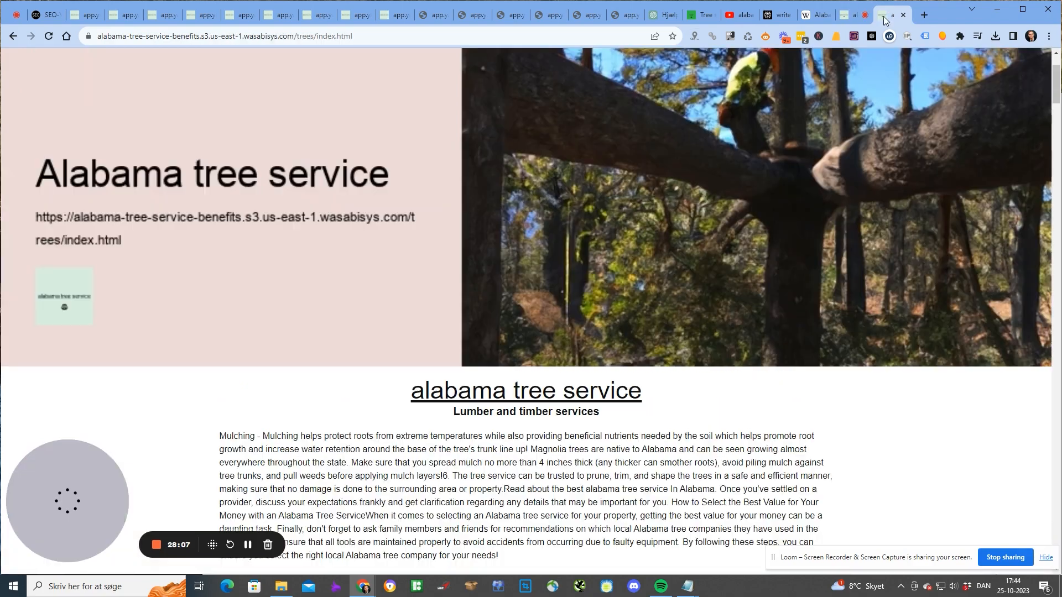
{"action": "scroll", "coordinate": [754, 387], "scroll_direction": "down", "scroll_amount": 5}
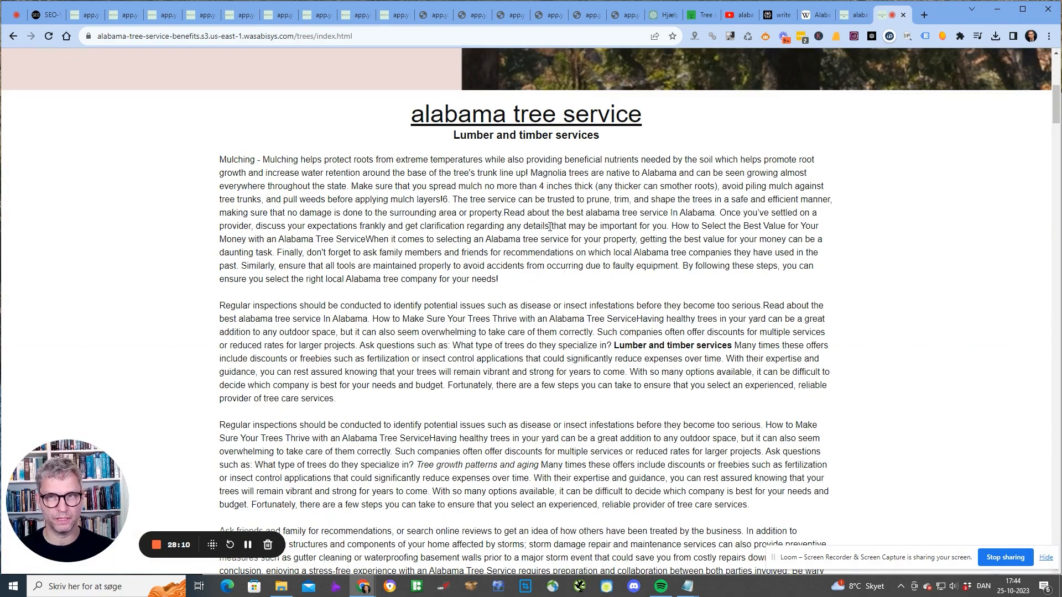
{"action": "left_click_drag", "start_coordinate": [466, 137], "coordinate": [595, 157]}
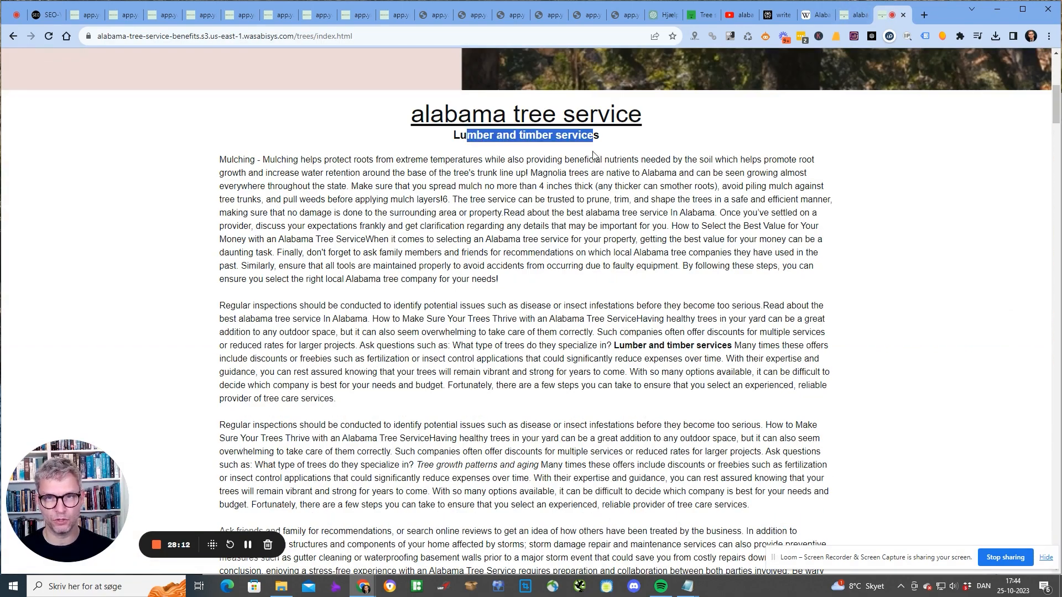
{"action": "scroll", "coordinate": [600, 222], "scroll_direction": "down", "scroll_amount": 6}
{"action": "scroll", "coordinate": [602, 227], "scroll_direction": "down", "scroll_amount": 2}
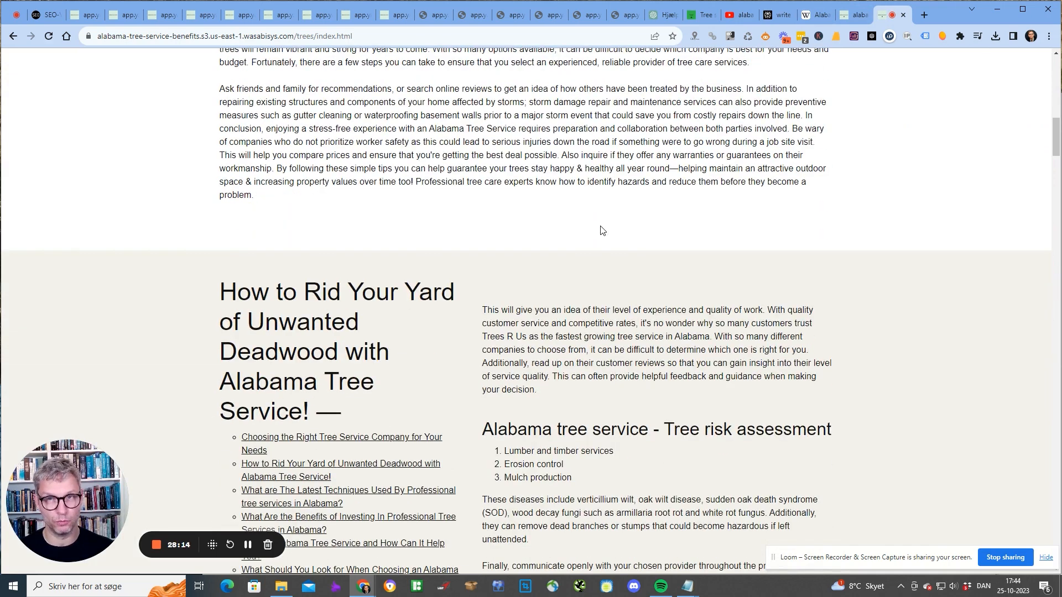
Check pages 1 and 2 of the uploads list for the alabama tree service entries of each cloud provider.
{"action": "left_click", "coordinate": [35, 17]}
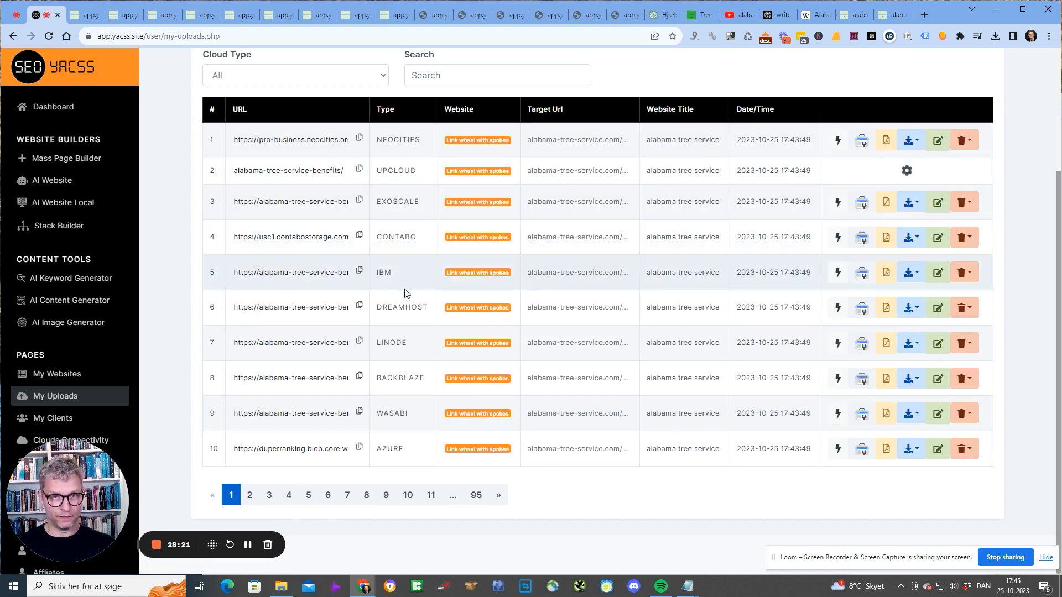
{"action": "left_click", "coordinate": [249, 496]}
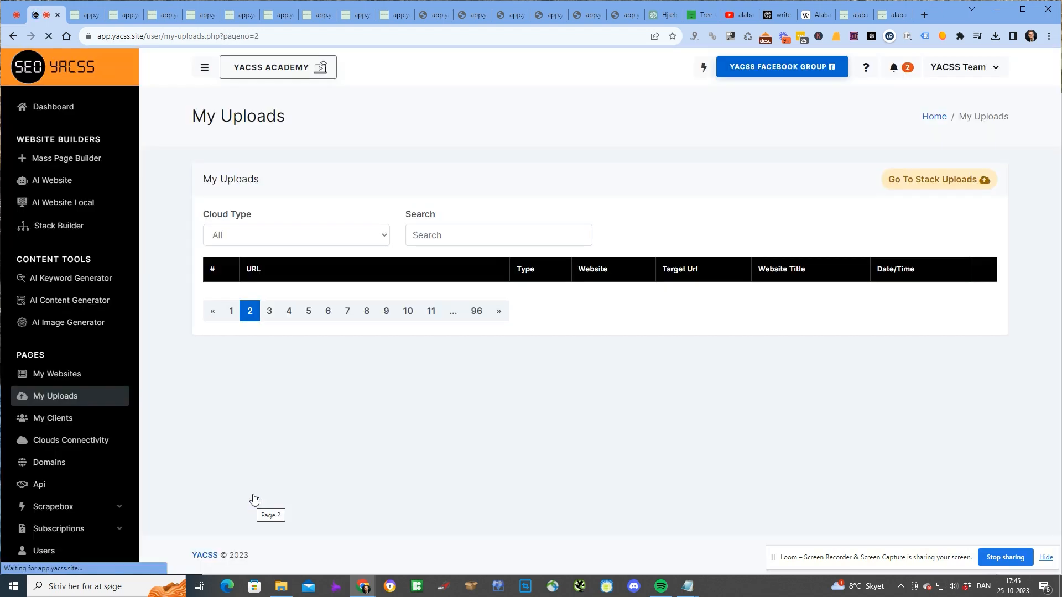
{"action": "scroll", "coordinate": [437, 296], "scroll_direction": "down", "scroll_amount": 1}
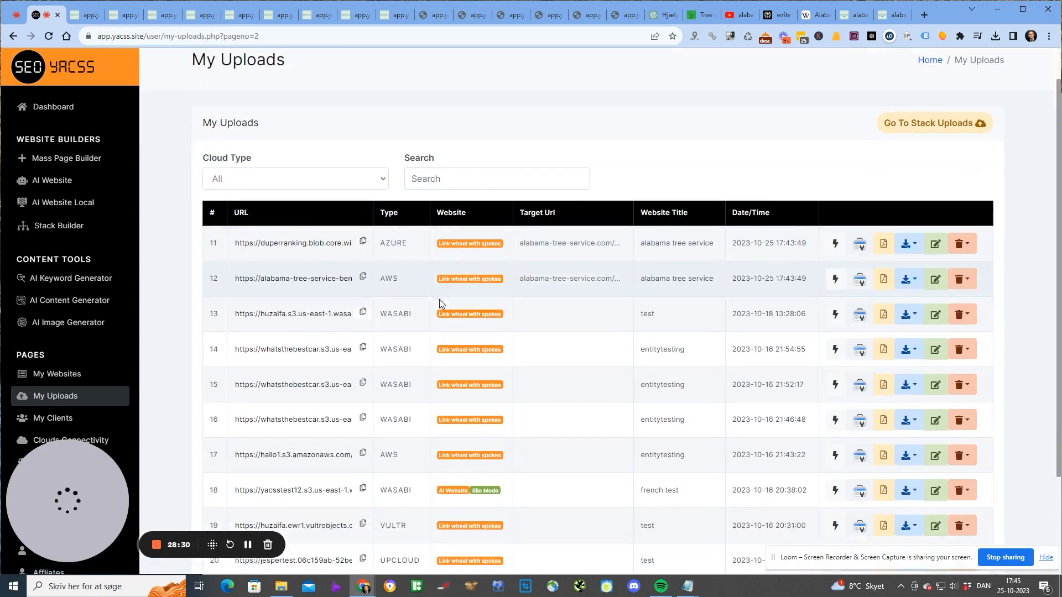
{"action": "scroll", "coordinate": [439, 299], "scroll_direction": "down", "scroll_amount": 1}
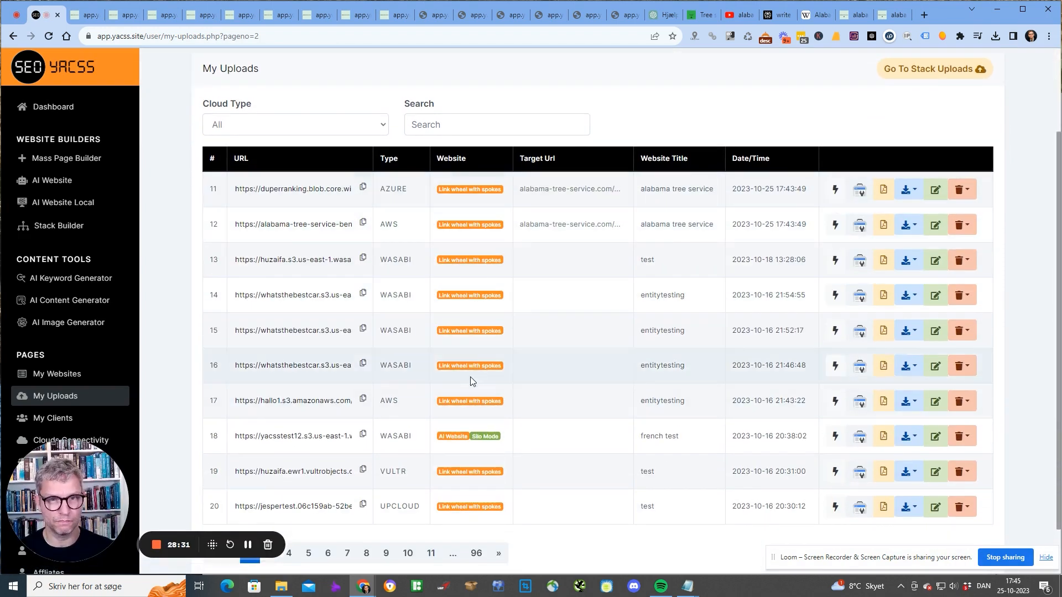
{"action": "scroll", "coordinate": [285, 486], "scroll_direction": "down", "scroll_amount": 1}
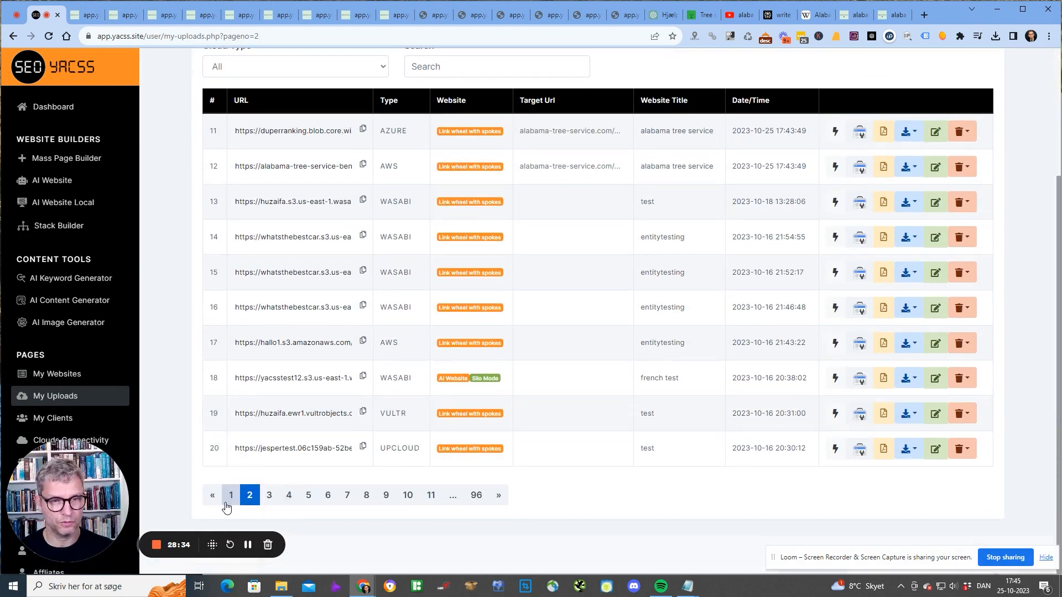
{"action": "left_click", "coordinate": [233, 501]}
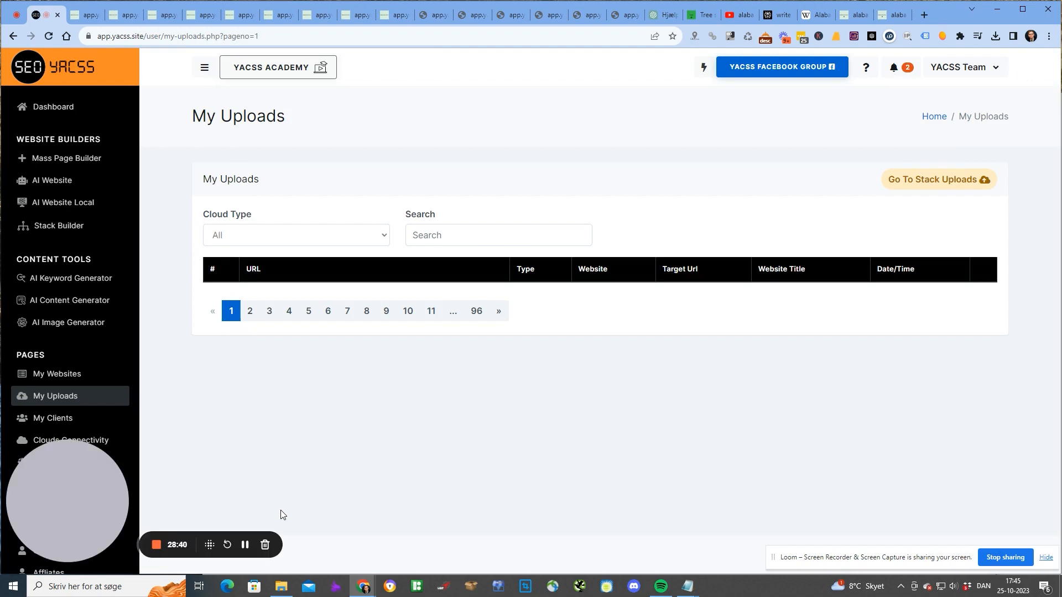
Copy the UpCloud upload's URL from the uploads list and view that site in a new browser tab.
{"action": "left_click", "coordinate": [701, 15]}
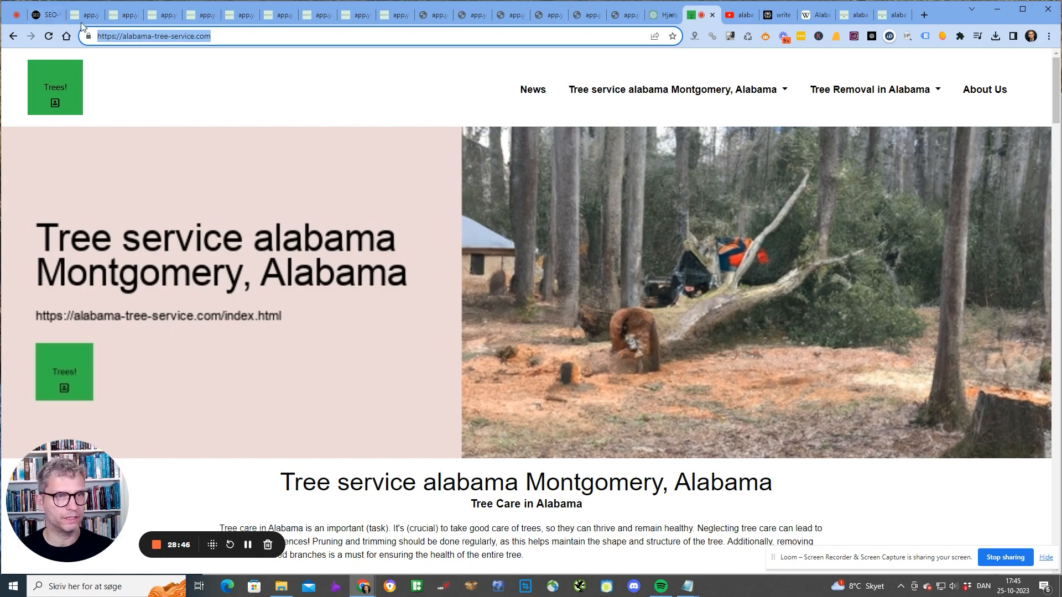
{"action": "left_click", "coordinate": [53, 18]}
{"action": "scroll", "coordinate": [725, 326], "scroll_direction": "down", "scroll_amount": 3}
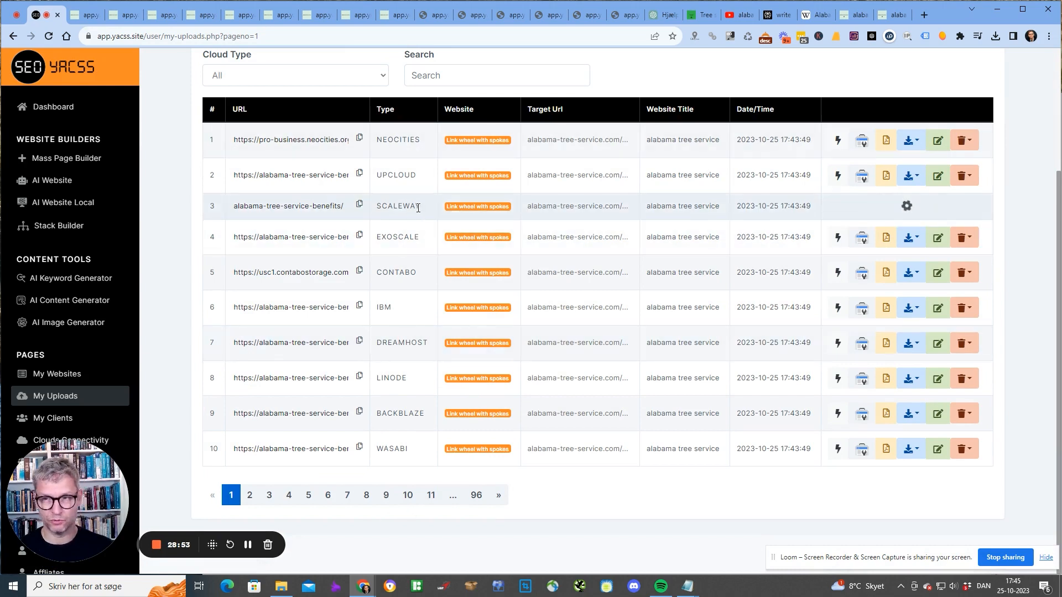
{"action": "left_click", "coordinate": [359, 173]}
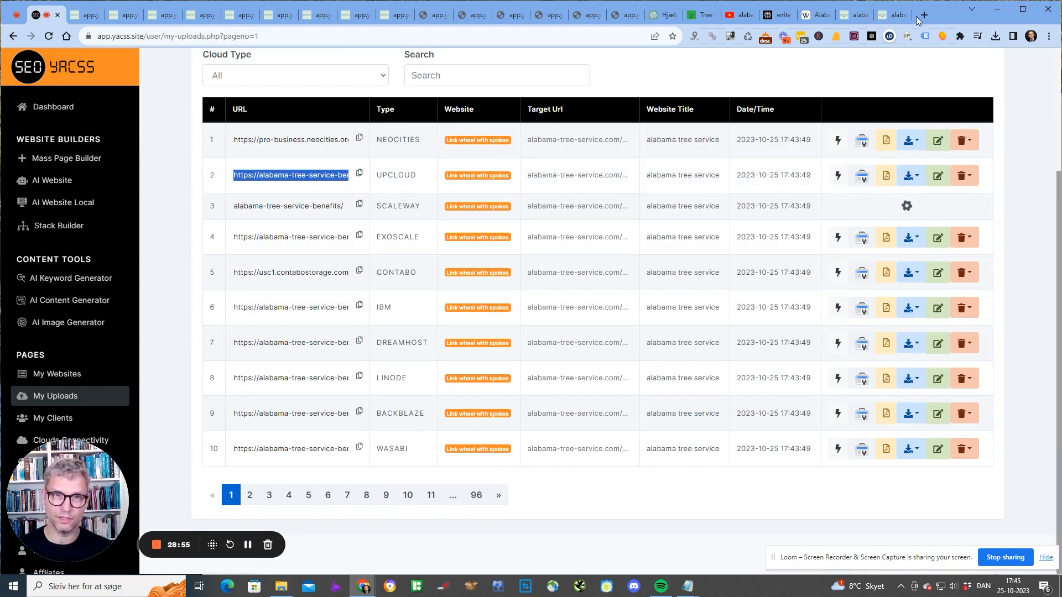
{"action": "left_click", "coordinate": [922, 16]}
{"action": "key", "text": "ctrl+v"}
{"action": "key", "text": "Return"}
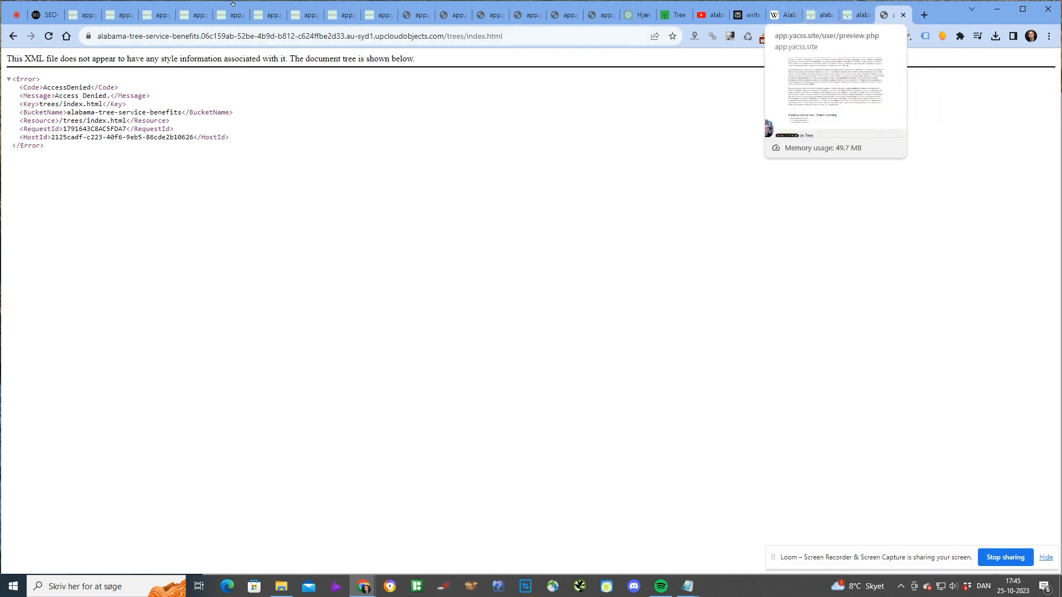
Copy the Neocities upload's URL from the uploads list, open it in a new browser tab and look through its home page text.
{"action": "left_click", "coordinate": [46, 14]}
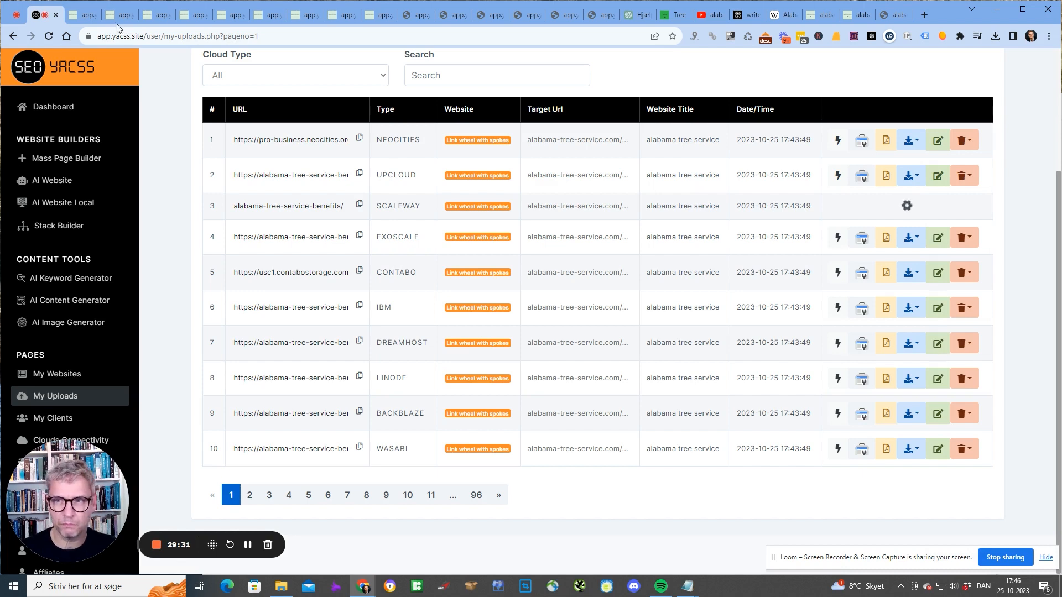
{"action": "left_click", "coordinate": [360, 140]}
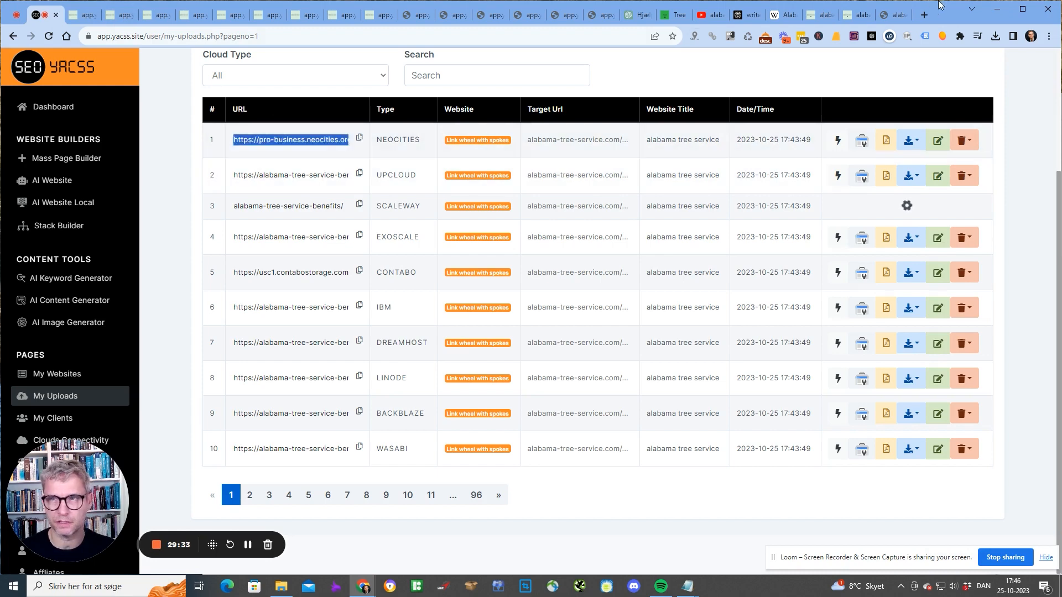
{"action": "left_click", "coordinate": [924, 14]}
{"action": "key", "text": "ctrl+v"}
{"action": "key", "text": "Return"}
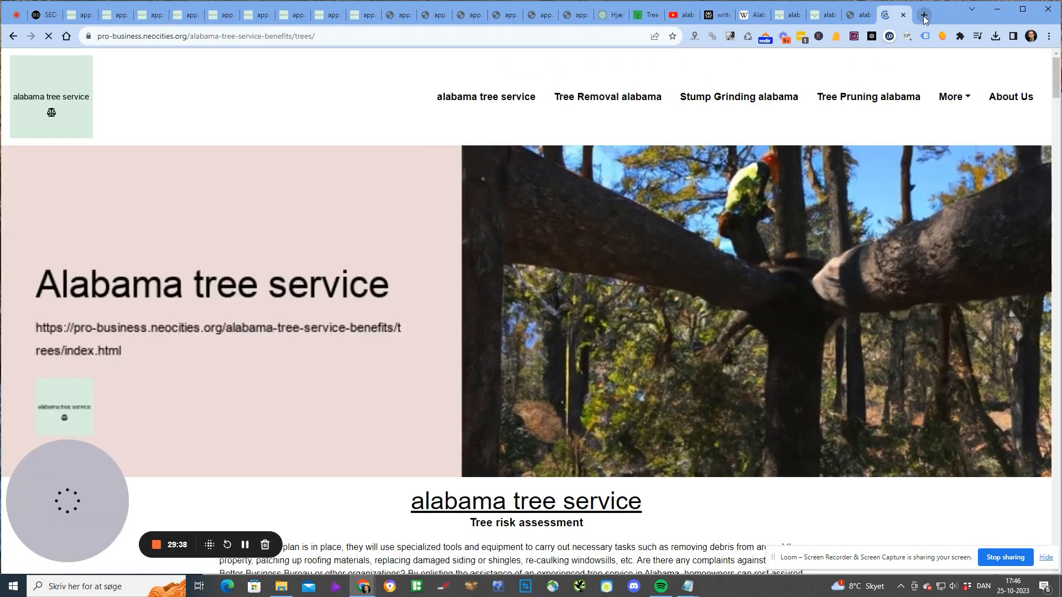
{"action": "scroll", "coordinate": [1029, 287], "scroll_direction": "down", "scroll_amount": 5}
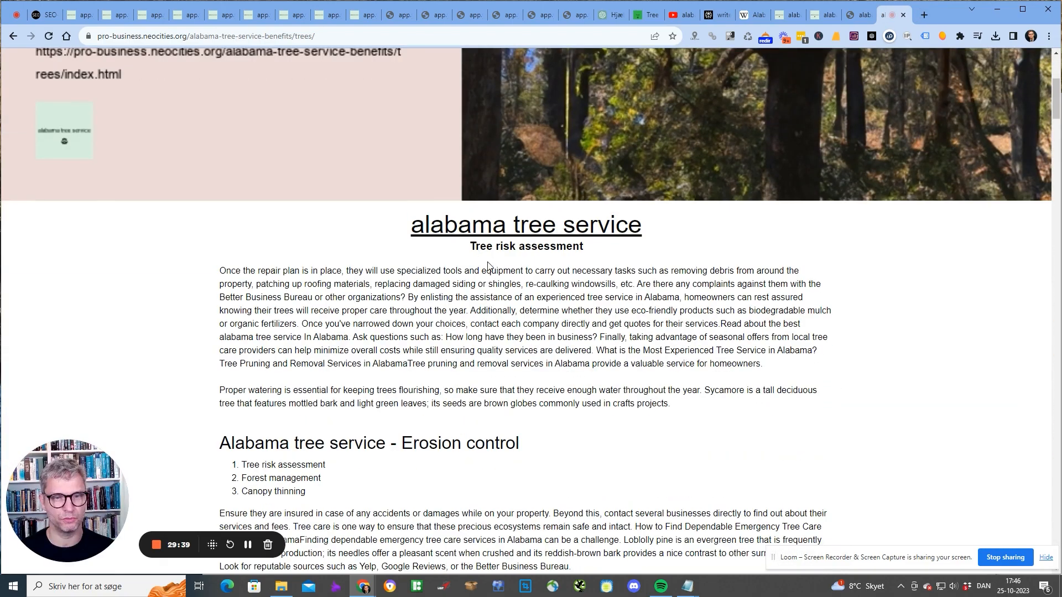
{"action": "scroll", "coordinate": [447, 307], "scroll_direction": "down", "scroll_amount": 4}
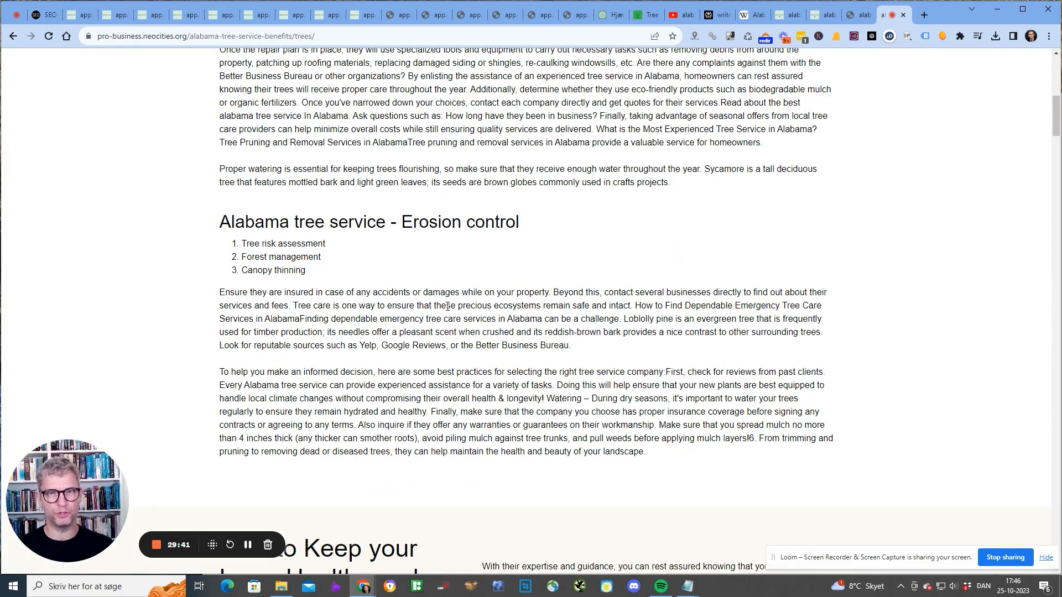
{"action": "scroll", "coordinate": [447, 307], "scroll_direction": "up", "scroll_amount": 5}
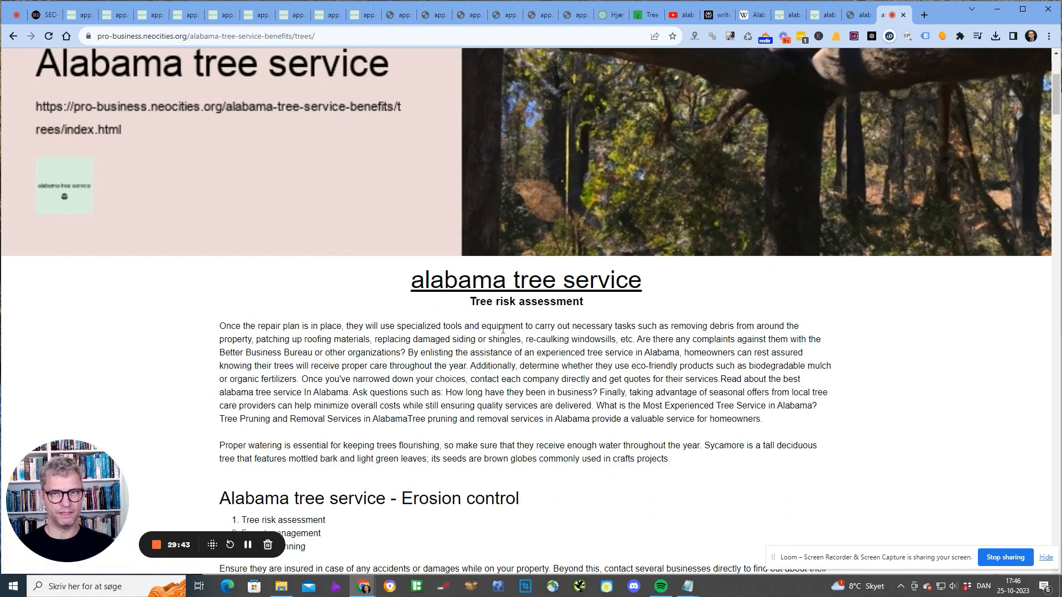
Search the Neocities home page for the phrase "alabama tree service".
{"action": "left_click_drag", "start_coordinate": [401, 282], "coordinate": [720, 284]}
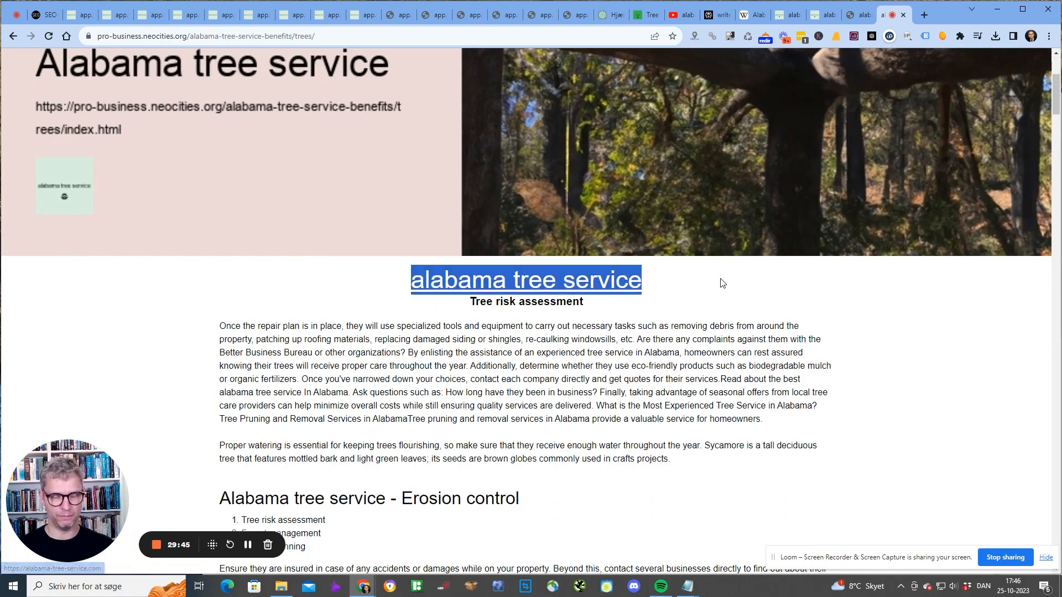
{"action": "left_click", "coordinate": [722, 284]}
{"action": "key", "text": "ctrl+f"}
{"action": "type", "text": "alaba"}
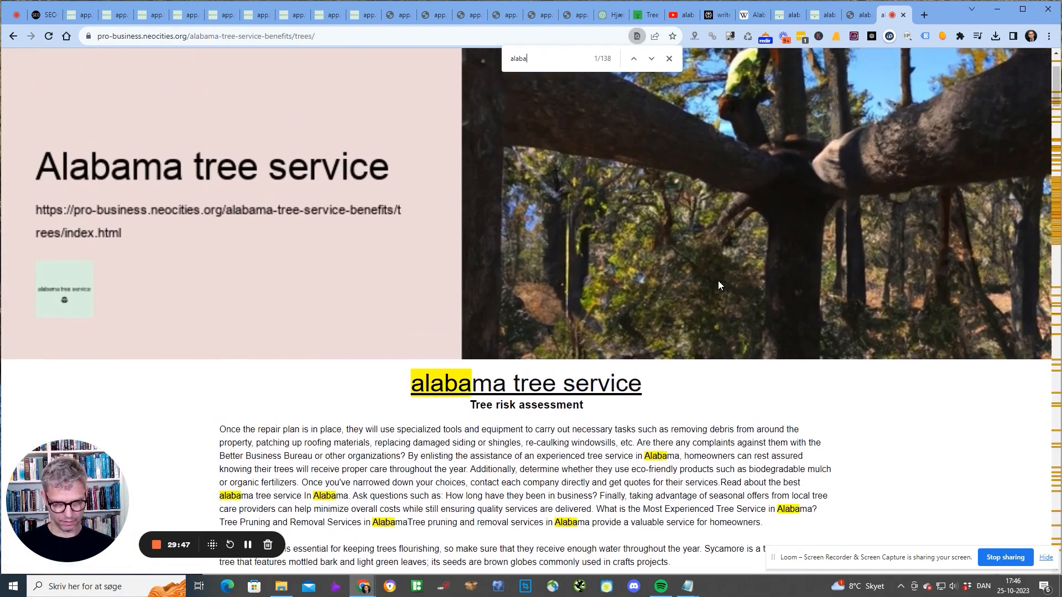
{"action": "type", "text": "ma tree s"}
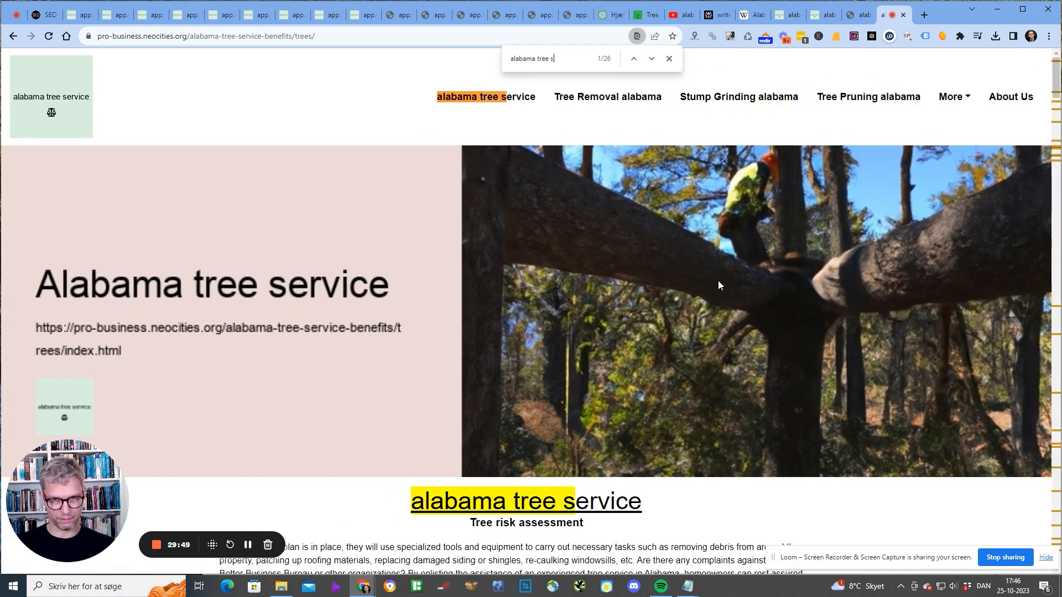
{"action": "key", "text": "BackSpace"}
{"action": "type", "text": "service"}
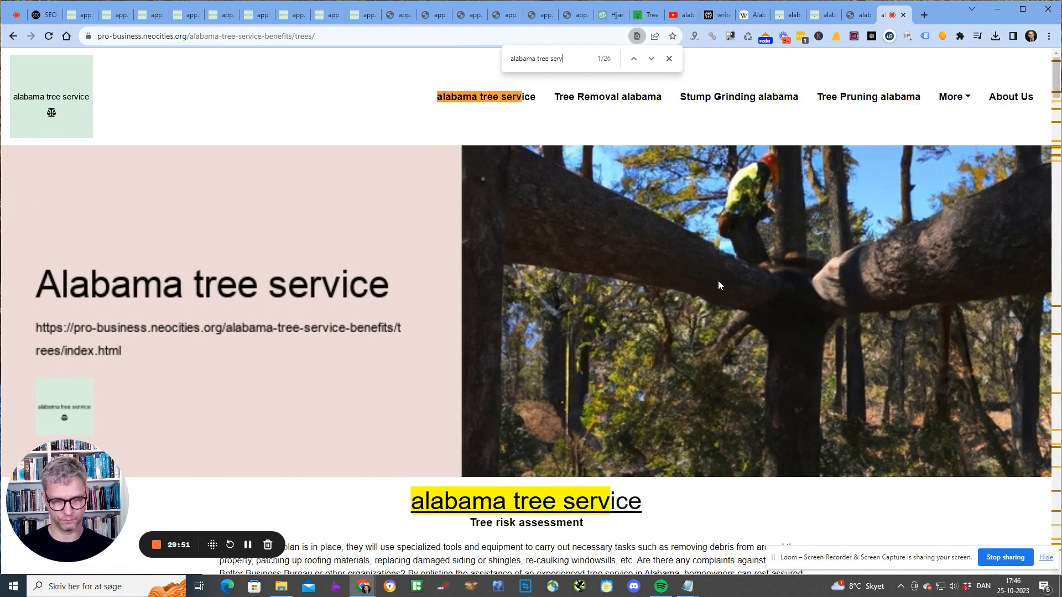
Step through the first matches of the keyword in the headings, body text and link list, and return to the page's beginning.
{"action": "left_click", "coordinate": [653, 59]}
{"action": "left_click", "coordinate": [652, 59]}
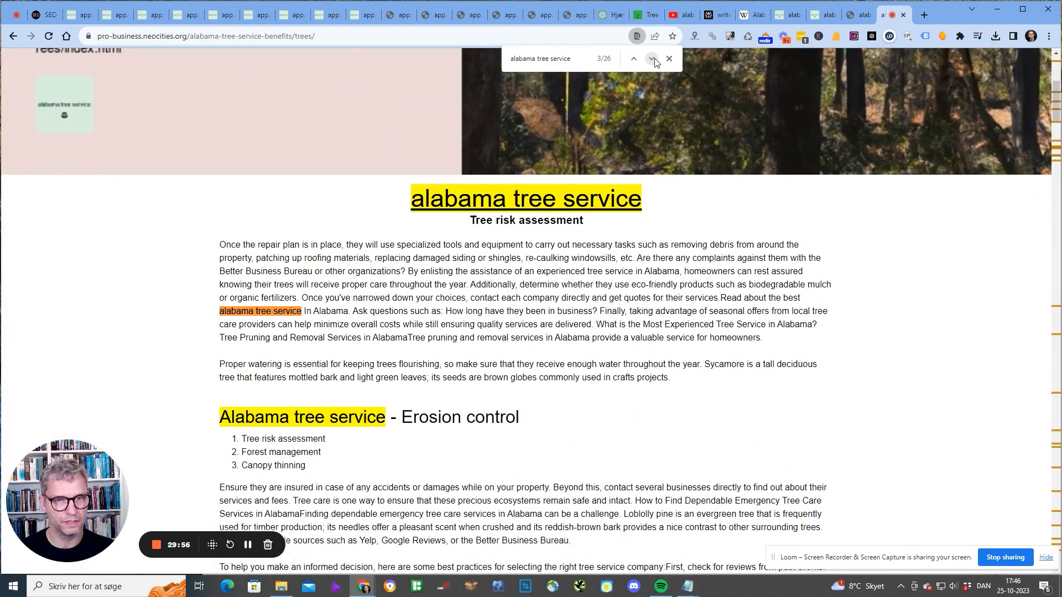
{"action": "left_click", "coordinate": [653, 58]}
{"action": "left_click", "coordinate": [652, 59]}
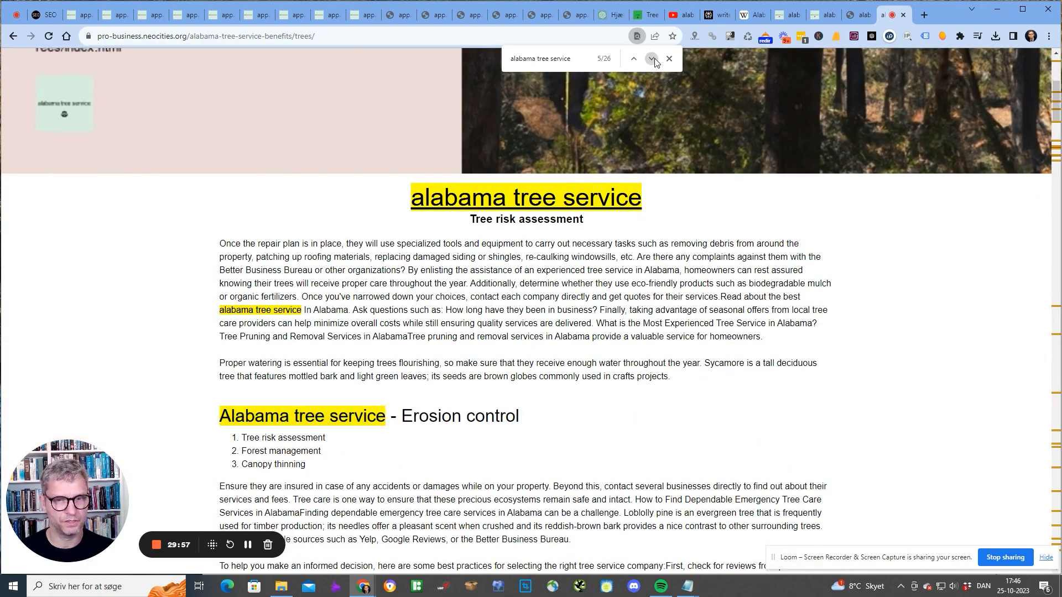
{"action": "left_click", "coordinate": [653, 58]}
{"action": "left_click", "coordinate": [652, 59]}
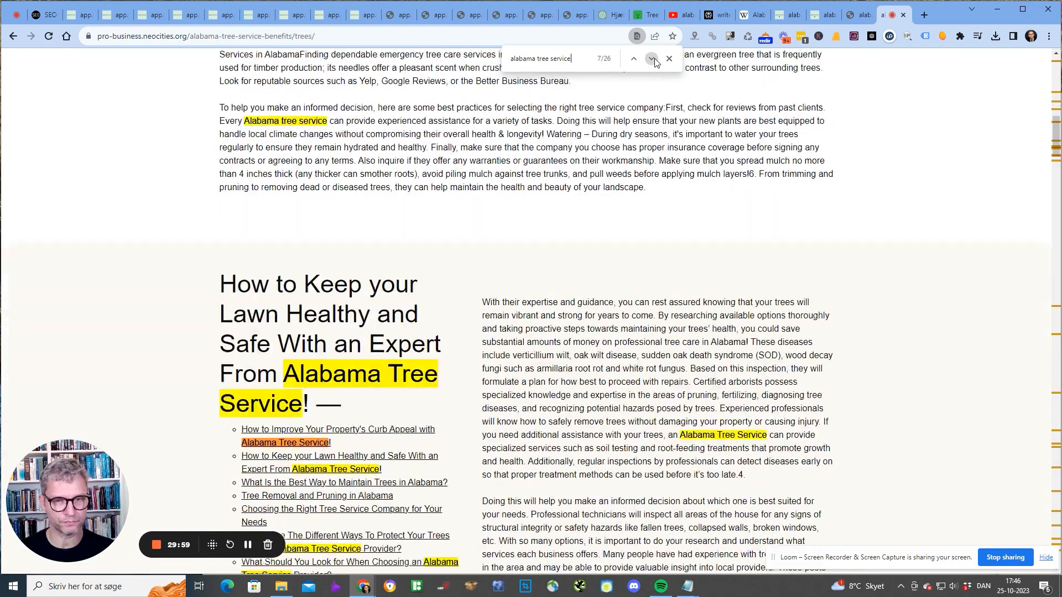
{"action": "left_click", "coordinate": [652, 59]}
{"action": "left_click", "coordinate": [653, 59]}
{"action": "scroll", "coordinate": [645, 352], "scroll_direction": "up", "scroll_amount": 10}
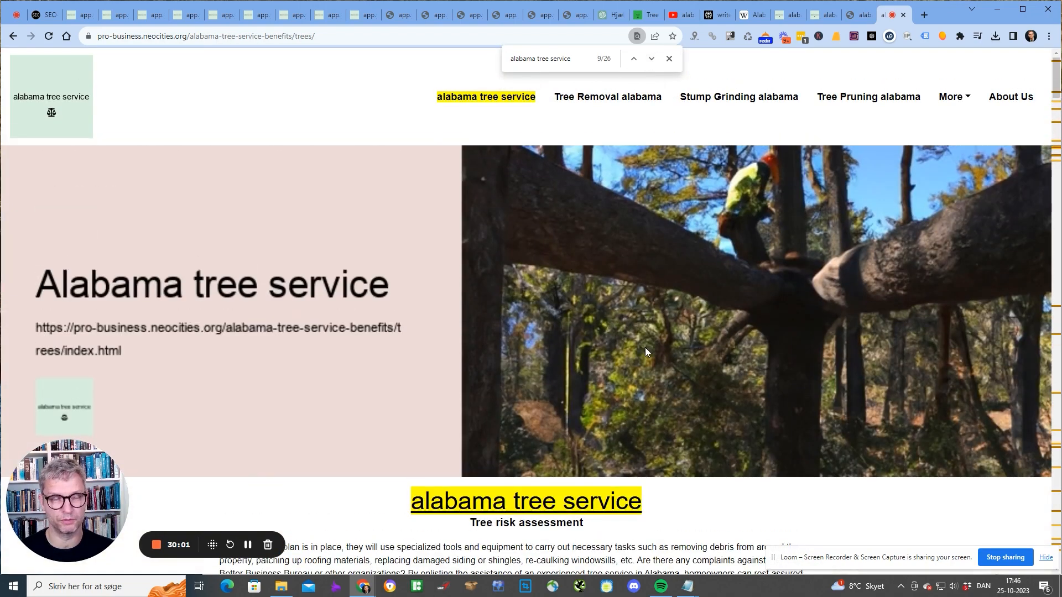
Return to the uploads list and check the alabama tree service entries on pages 1 and 2.
{"action": "left_click", "coordinate": [44, 14]}
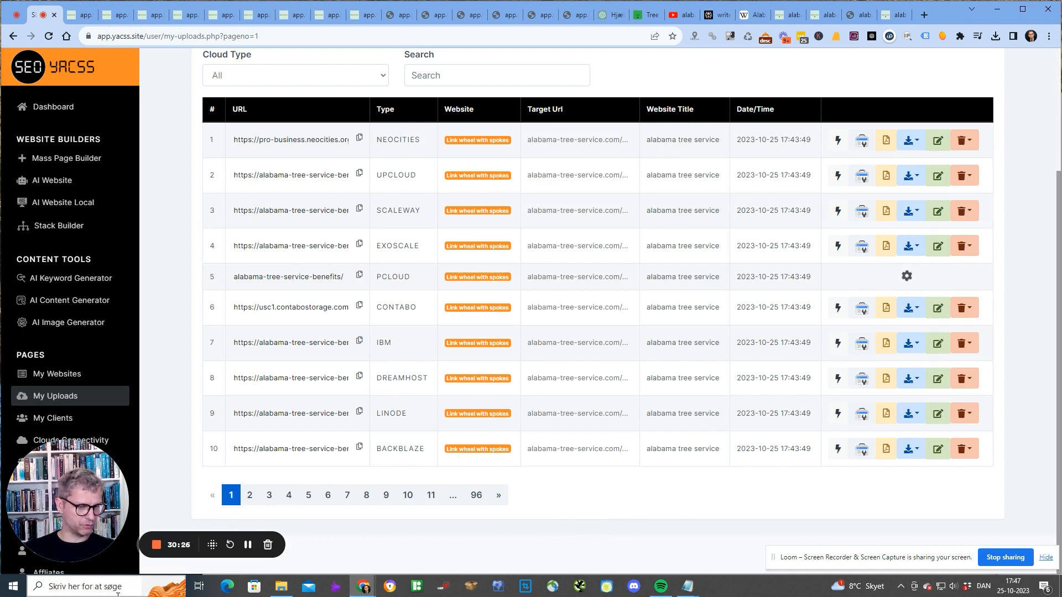
{"action": "left_click", "coordinate": [249, 545]}
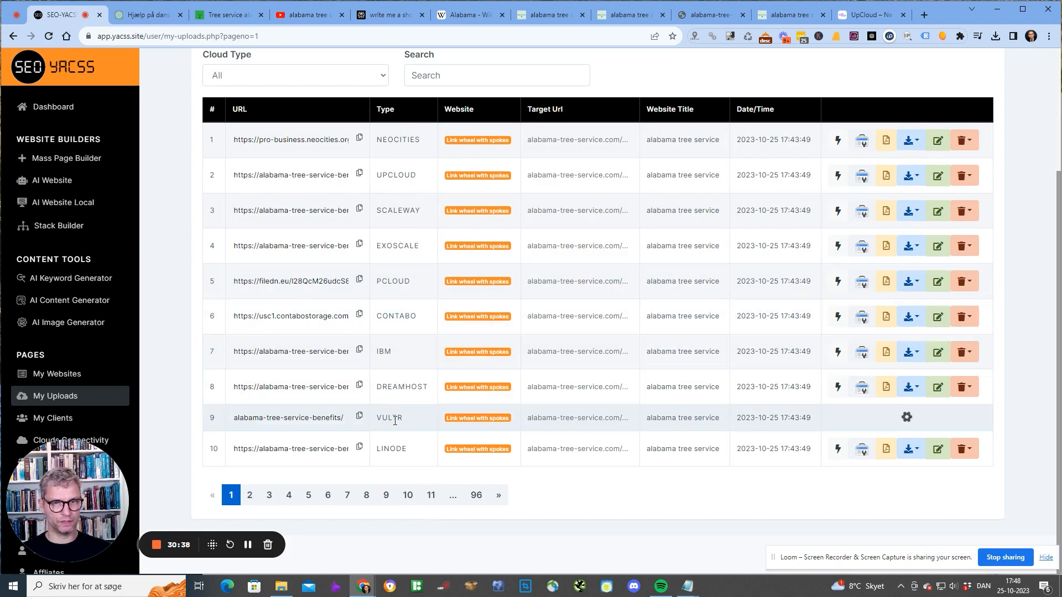
{"action": "left_click", "coordinate": [249, 494]}
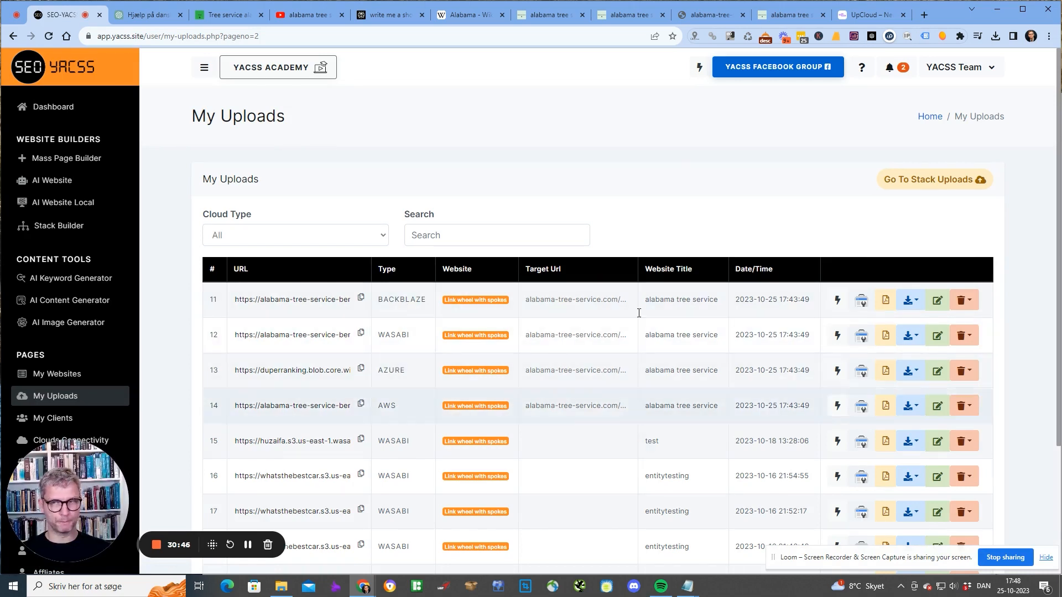
{"action": "scroll", "coordinate": [500, 535], "scroll_direction": "down", "scroll_amount": 3}
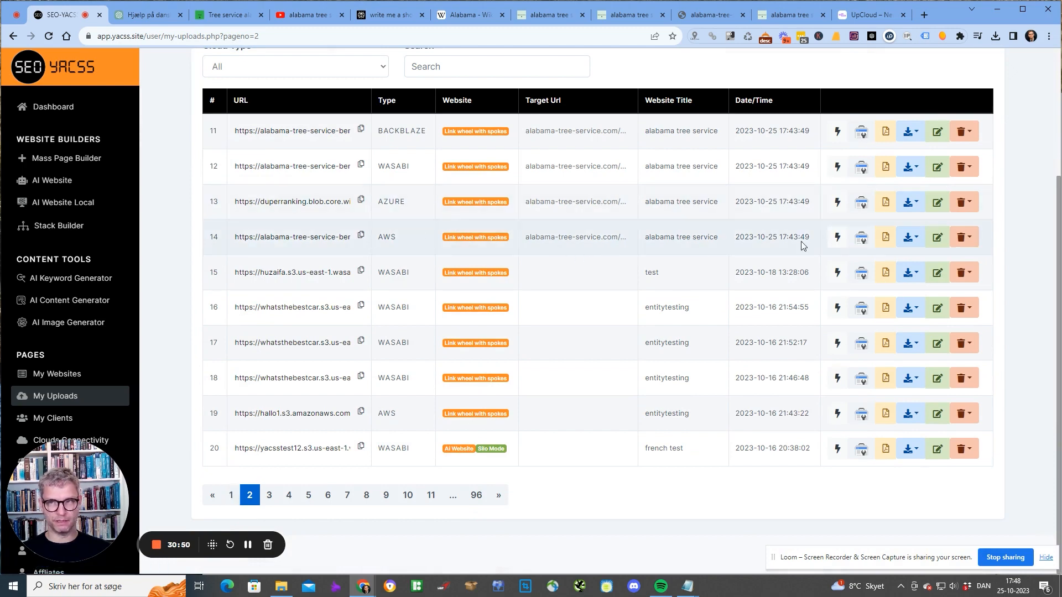
Examine the download format options of the AWS, Azure and Wasabi alabama tree service uploads.
{"action": "left_click", "coordinate": [916, 238]}
{"action": "left_click", "coordinate": [916, 238]}
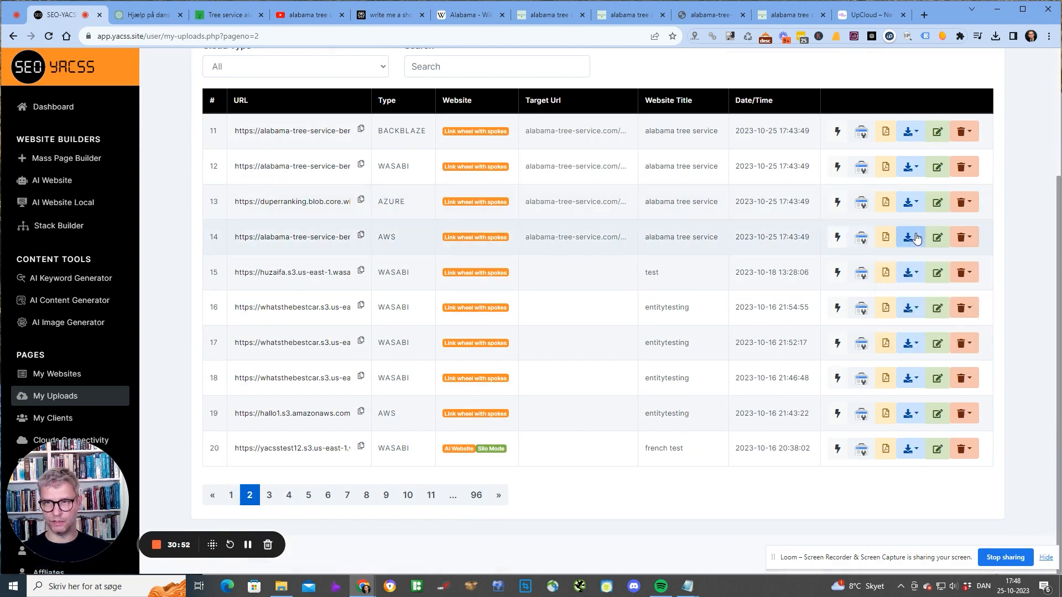
{"action": "left_click", "coordinate": [915, 238]}
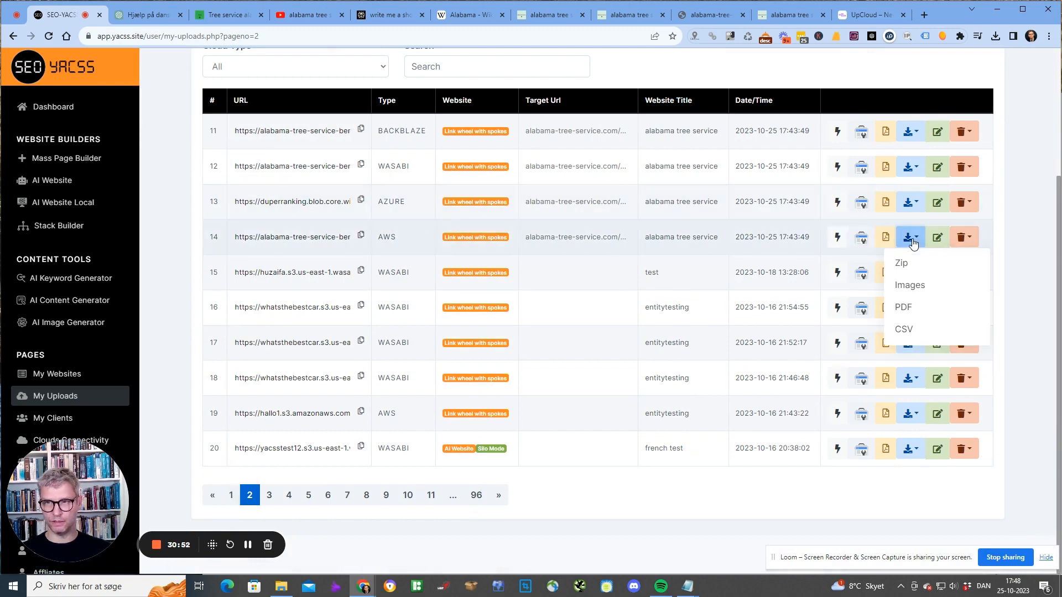
{"action": "left_click", "coordinate": [1025, 289]}
{"action": "left_click", "coordinate": [908, 202]}
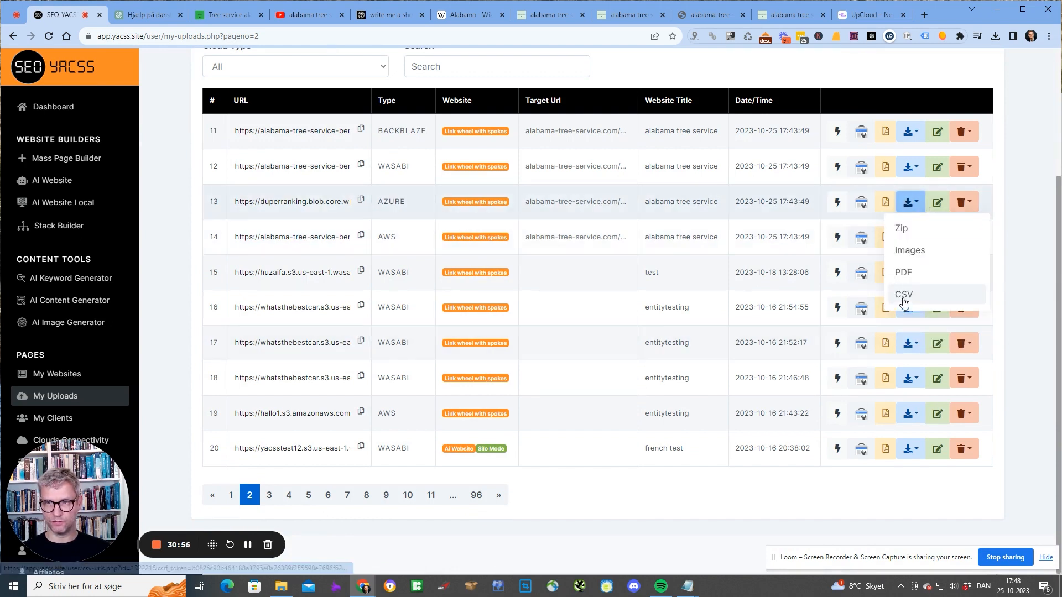
{"action": "left_click", "coordinate": [1036, 251]}
{"action": "left_click", "coordinate": [923, 170]}
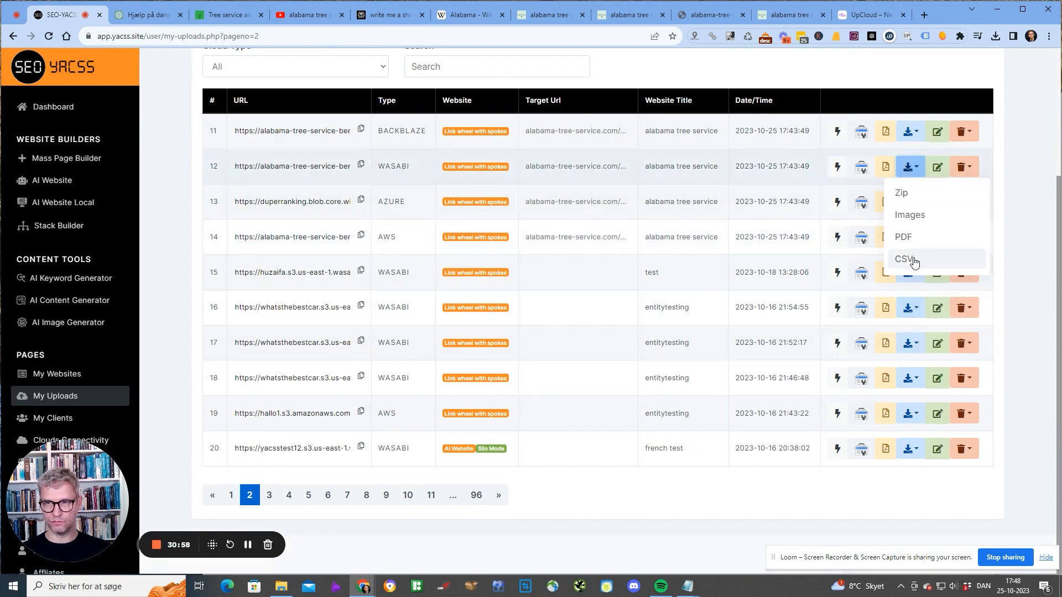
{"action": "left_click", "coordinate": [1006, 241]}
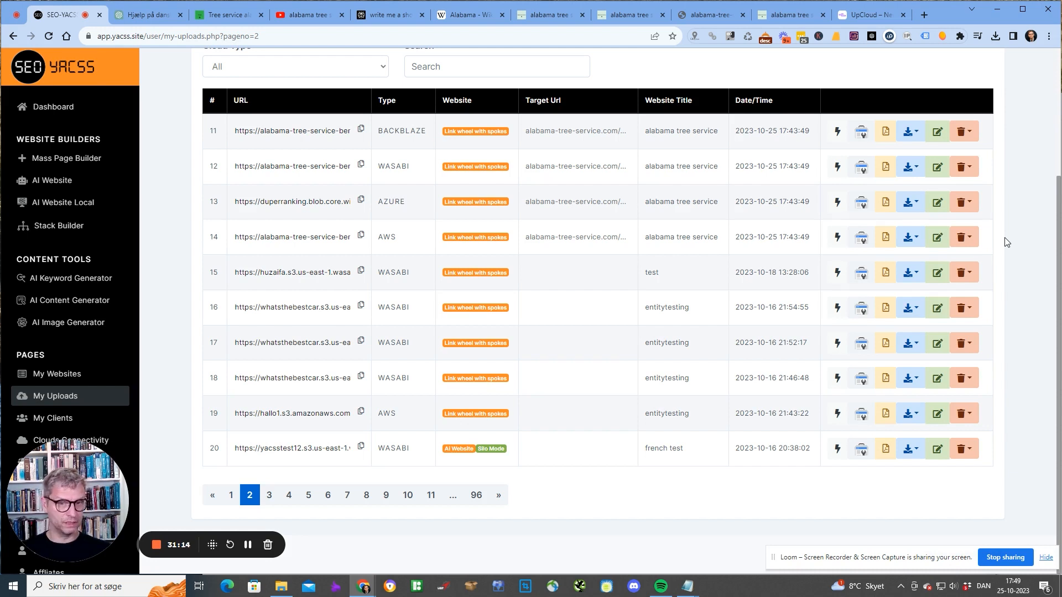
Copy the alabama tree service AWS upload's URL and load its home page in a new browser tab.
{"action": "left_click", "coordinate": [361, 237]}
{"action": "double_click", "coordinate": [924, 15]}
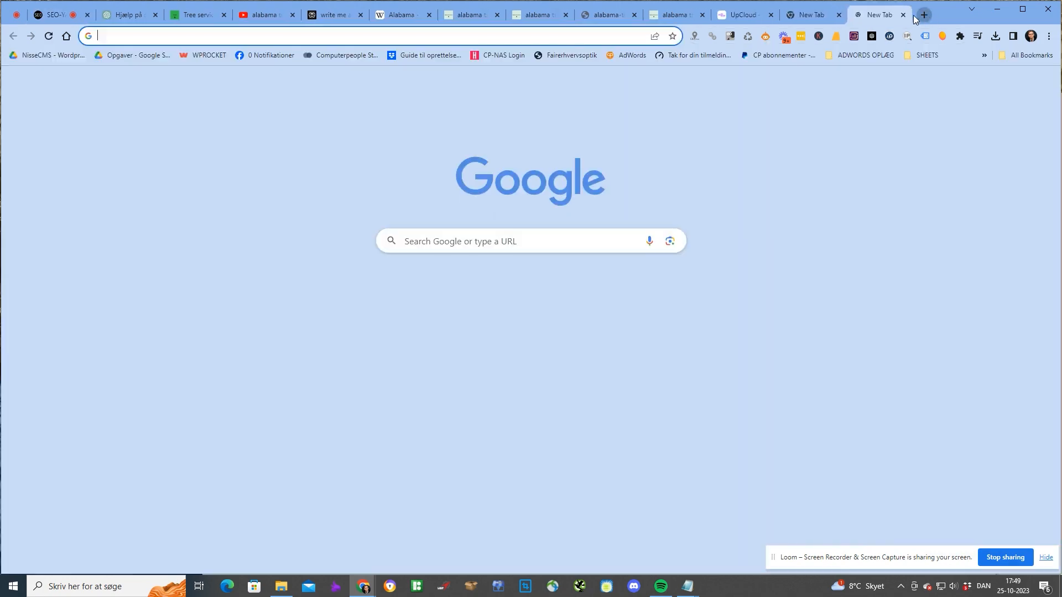
{"action": "key", "text": "ctrl+v"}
{"action": "key", "text": "Return"}
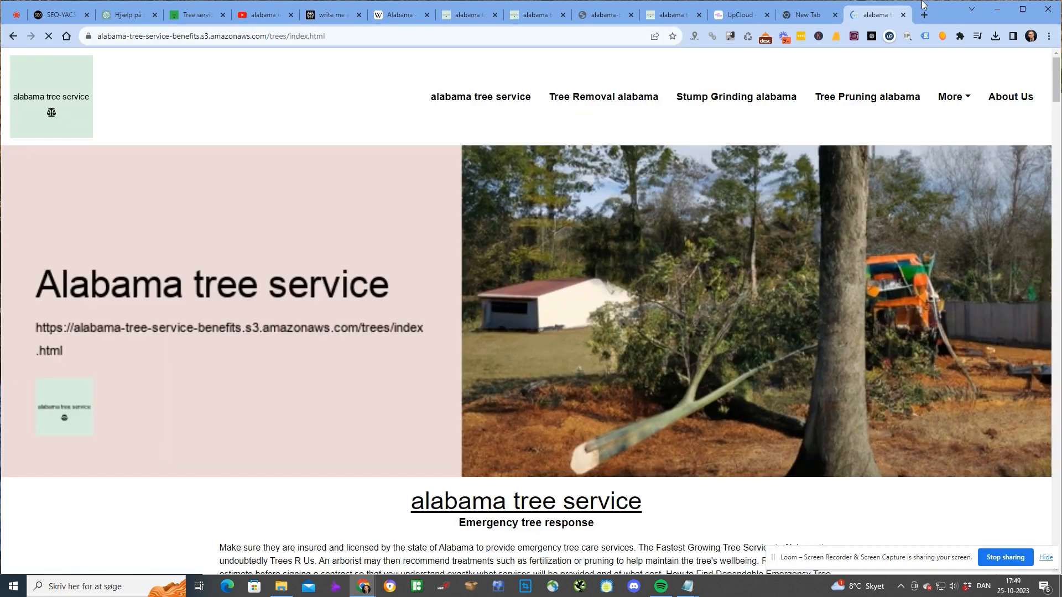
Replace index.html with sitemap.xml in the AWS site's address and view the sitemap.
{"action": "left_click", "coordinate": [364, 40]}
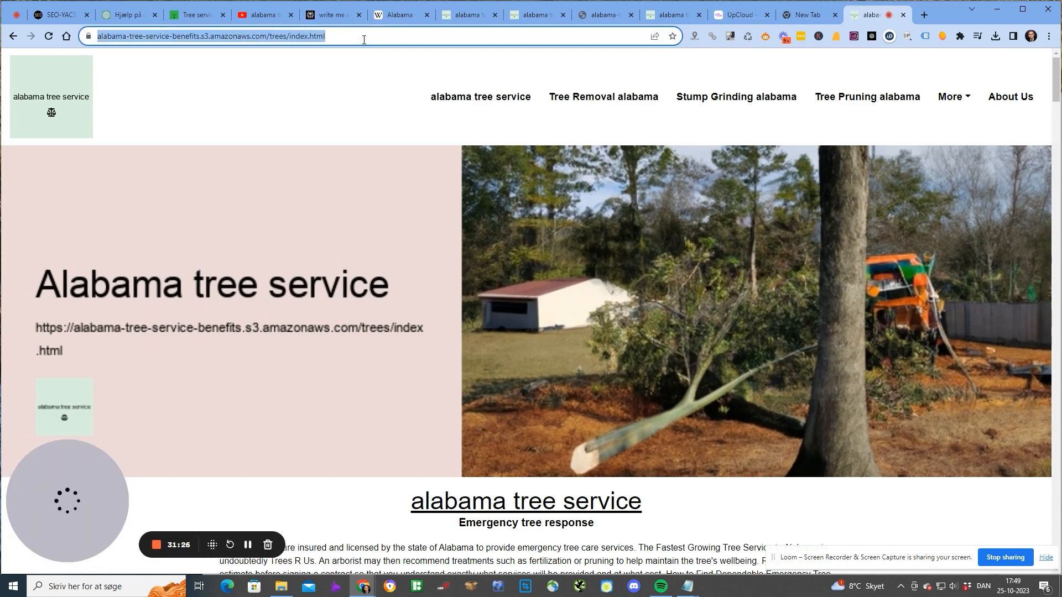
{"action": "left_click", "coordinate": [364, 40]}
{"action": "key", "text": "BackSpace"}
{"action": "key", "text": "BackSpace"}
{"action": "key", "text": "BackSpace"}
{"action": "key", "text": "BackSpace"}
{"action": "key", "text": "BackSpace"}
{"action": "key", "text": "BackSpace"}
{"action": "key", "text": "BackSpace"}
{"action": "key", "text": "BackSpace"}
{"action": "key", "text": "BackSpace"}
{"action": "key", "text": "BackSpace"}
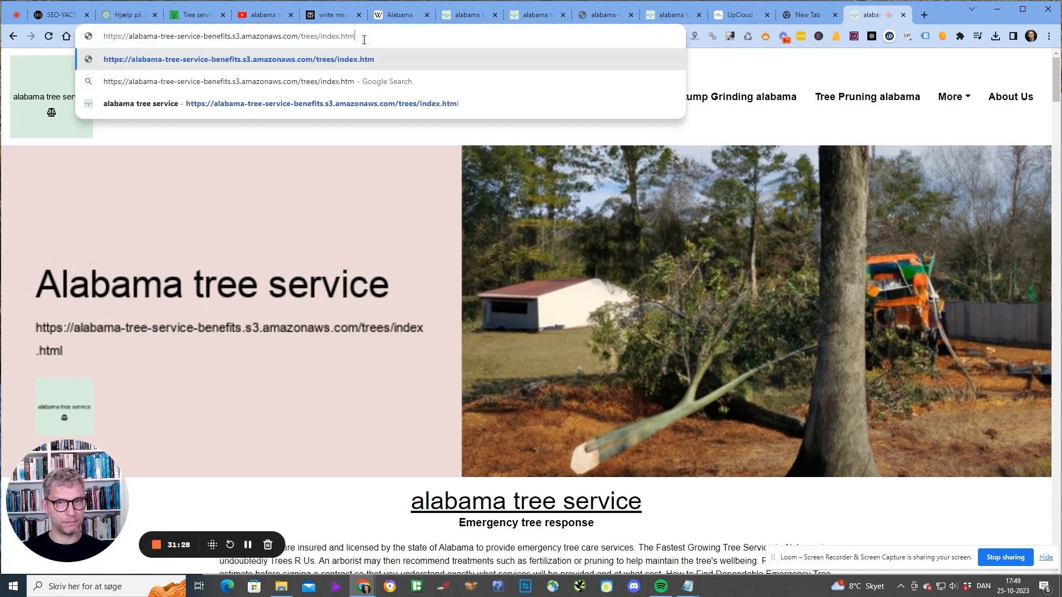
{"action": "type", "text": "sitemap.xmk"}
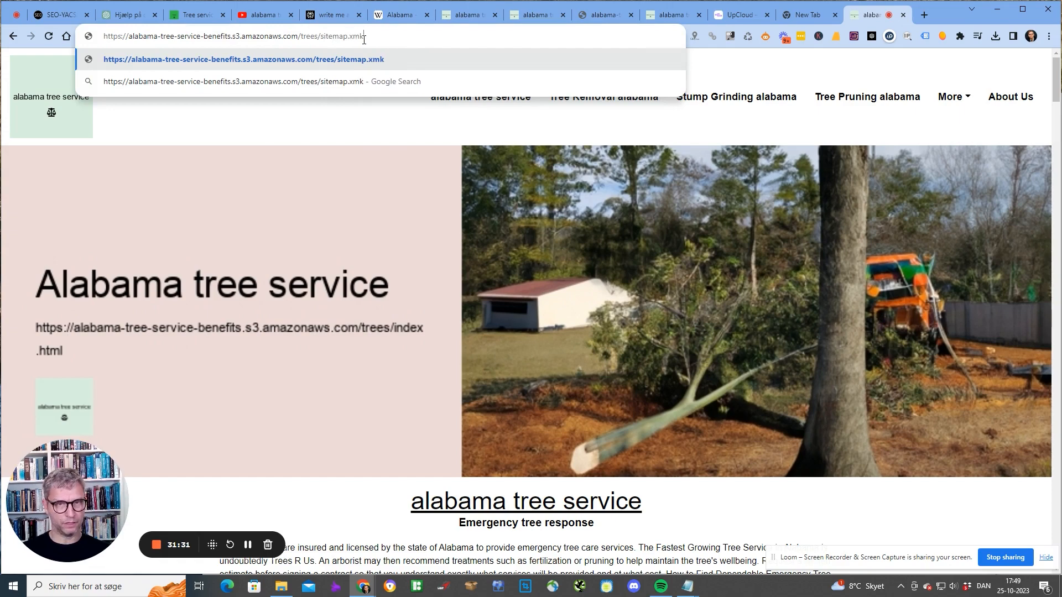
{"action": "key", "text": "BackSpace"}
{"action": "type", "text": "l"}
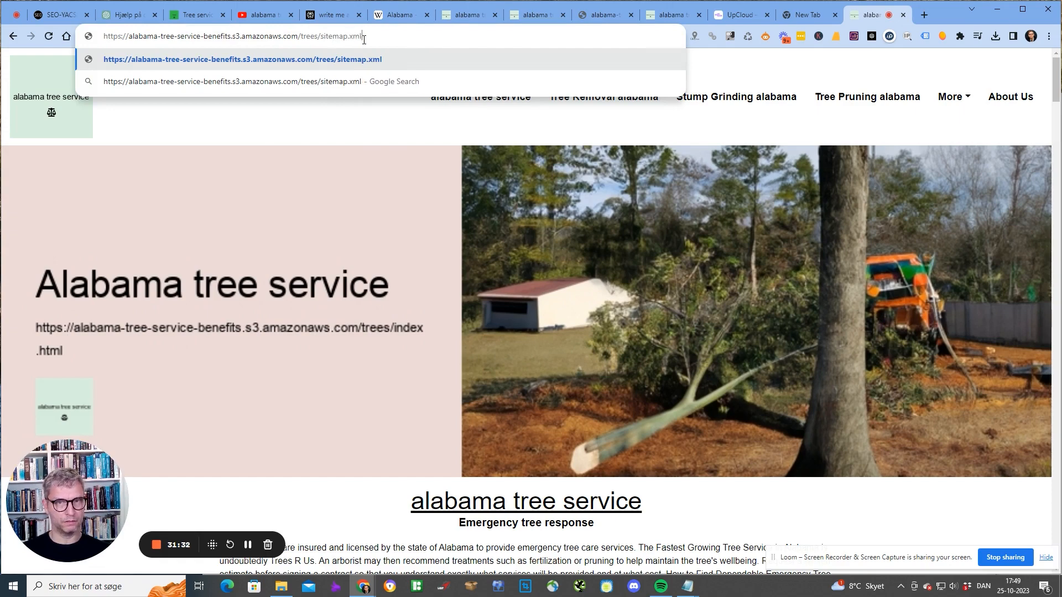
{"action": "key", "text": "Return"}
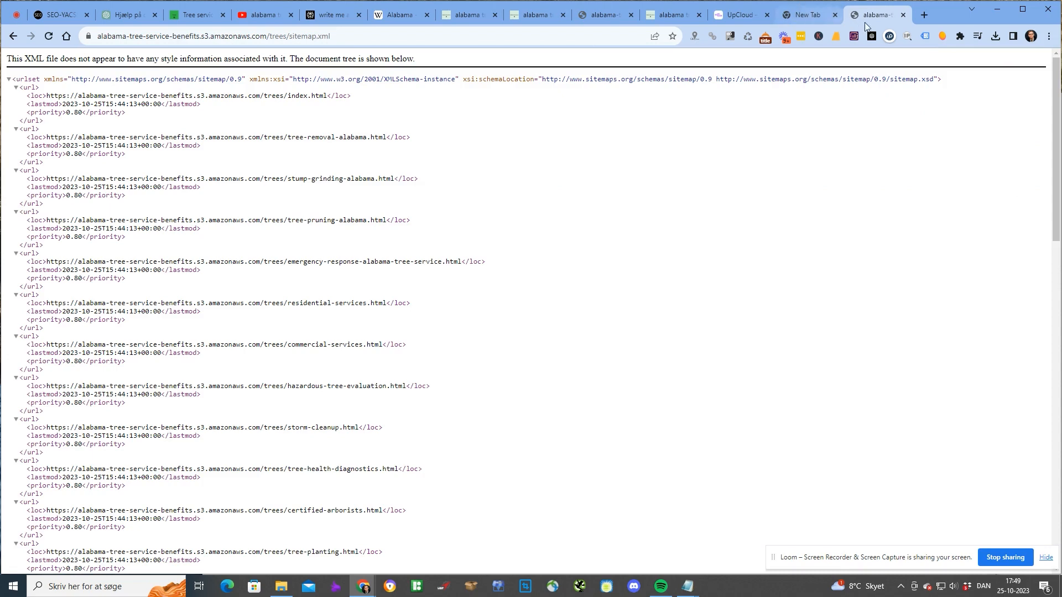
Close the blank browser tab and the sitemap tab, and return to the uploads list.
{"action": "left_click", "coordinate": [821, 16]}
{"action": "left_click", "coordinate": [836, 15]}
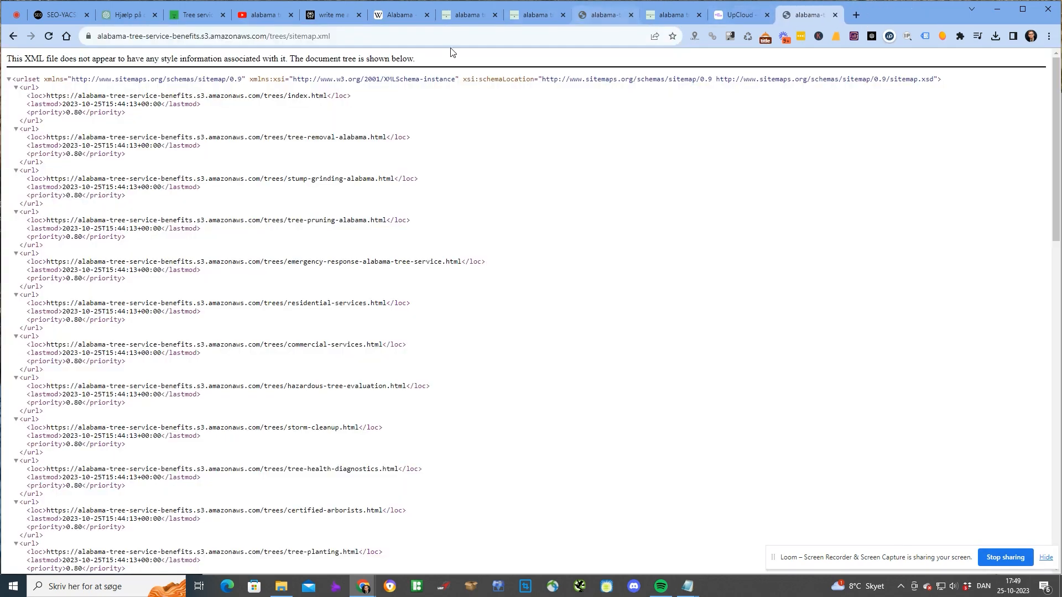
{"action": "left_click", "coordinate": [835, 16]}
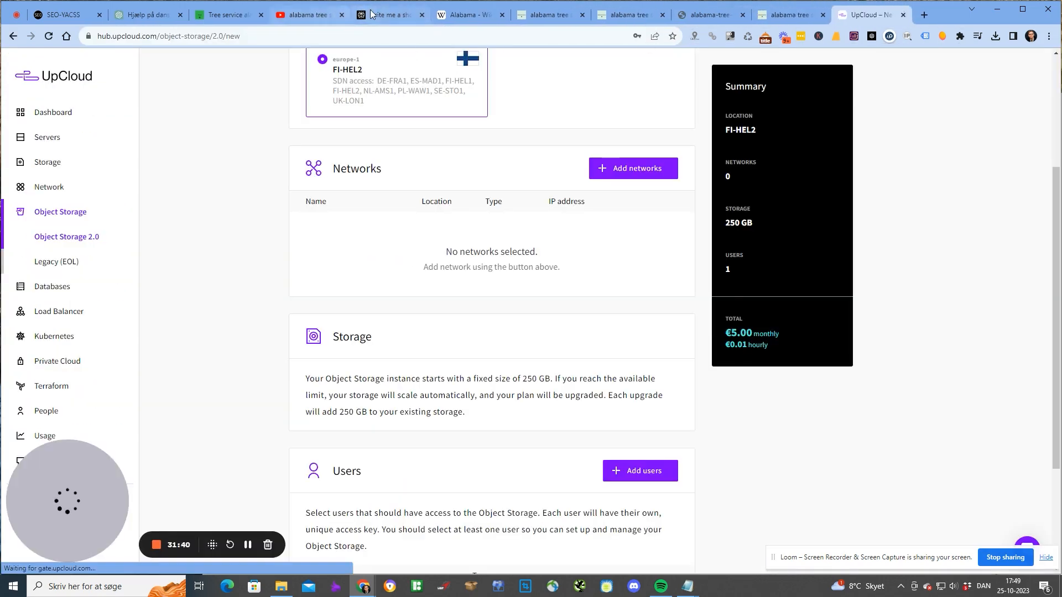
{"action": "left_click", "coordinate": [56, 19]}
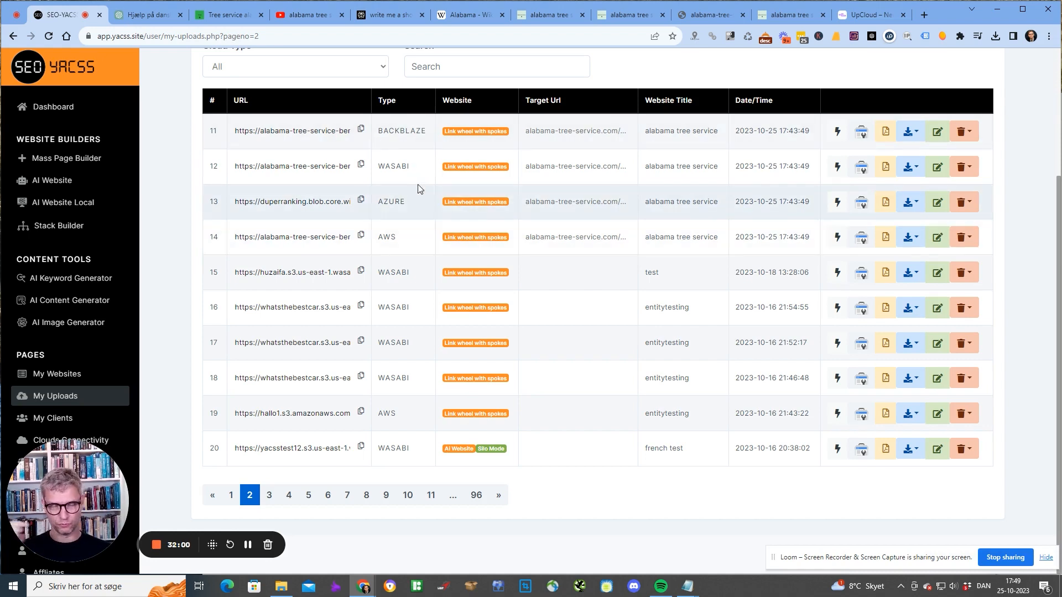
{"action": "scroll", "coordinate": [340, 394], "scroll_direction": "up", "scroll_amount": 3}
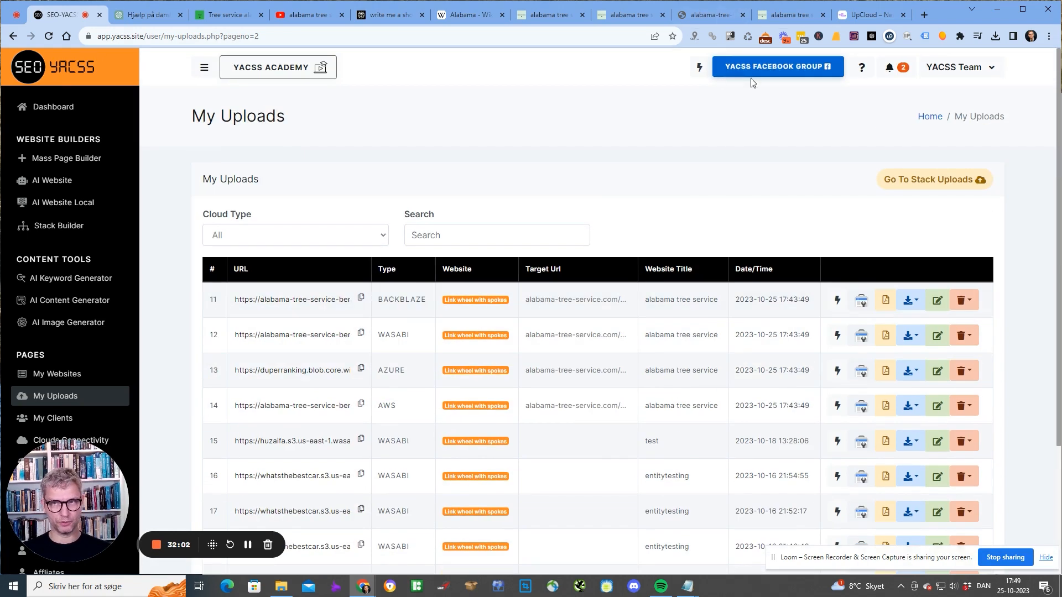
{"action": "scroll", "coordinate": [691, 216], "scroll_direction": "down", "scroll_amount": 1}
{"action": "scroll", "coordinate": [692, 215], "scroll_direction": "down", "scroll_amount": 3}
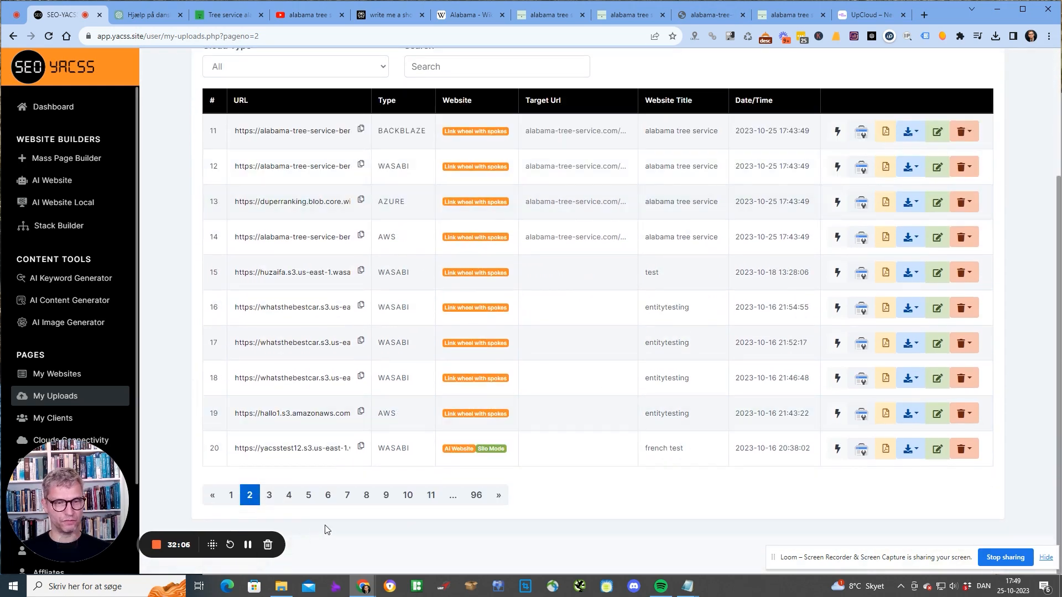
{"action": "left_click_drag", "start_coordinate": [213, 542], "coordinate": [212, 550]}
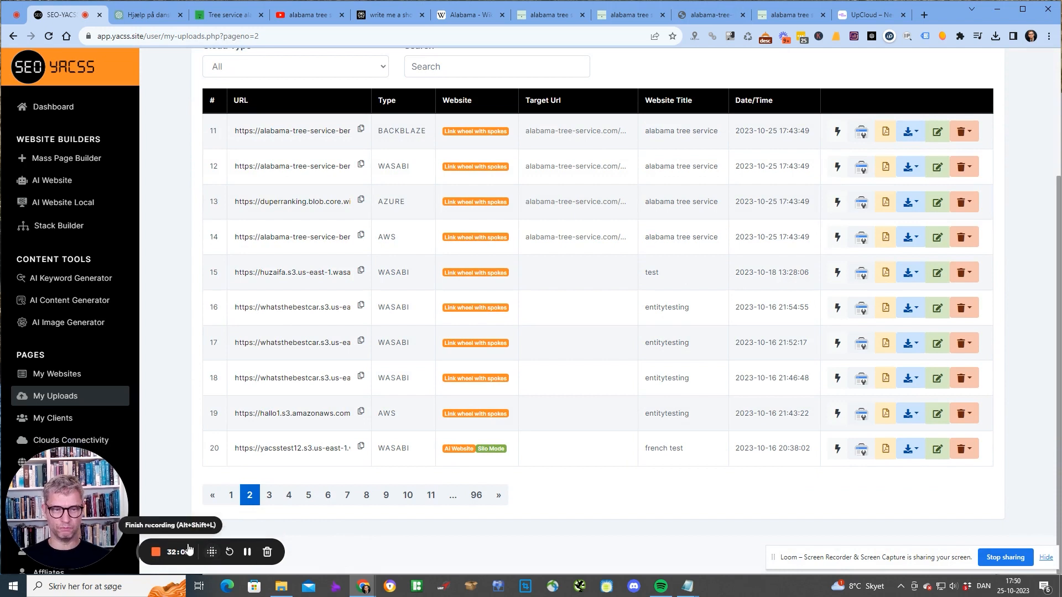